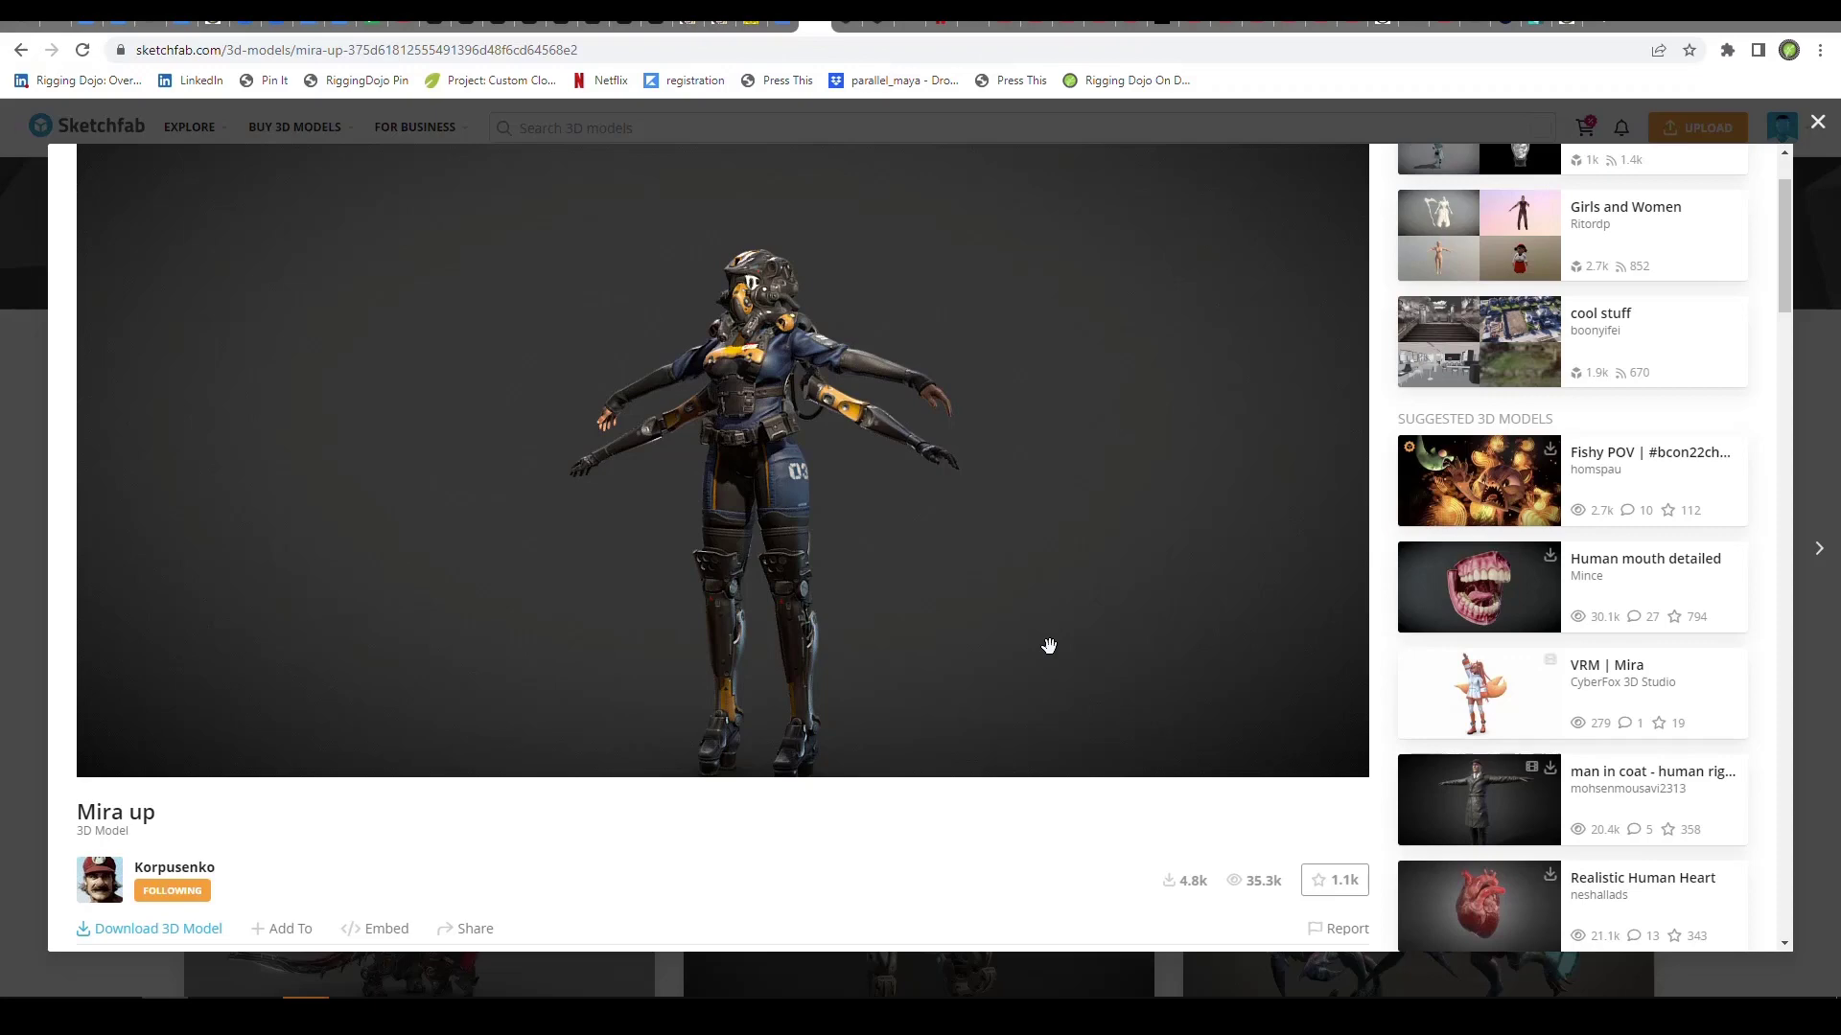
Tear off the Deform menu into a floating panel placed down-left beside Mira.
mouse_move(863, 493)
mouse_down()
mouse_move(1084, 469)
mouse_move(952, 510)
mouse_move(751, 538)
mouse_move(719, 522)
mouse_move(738, 523)
mouse_up()
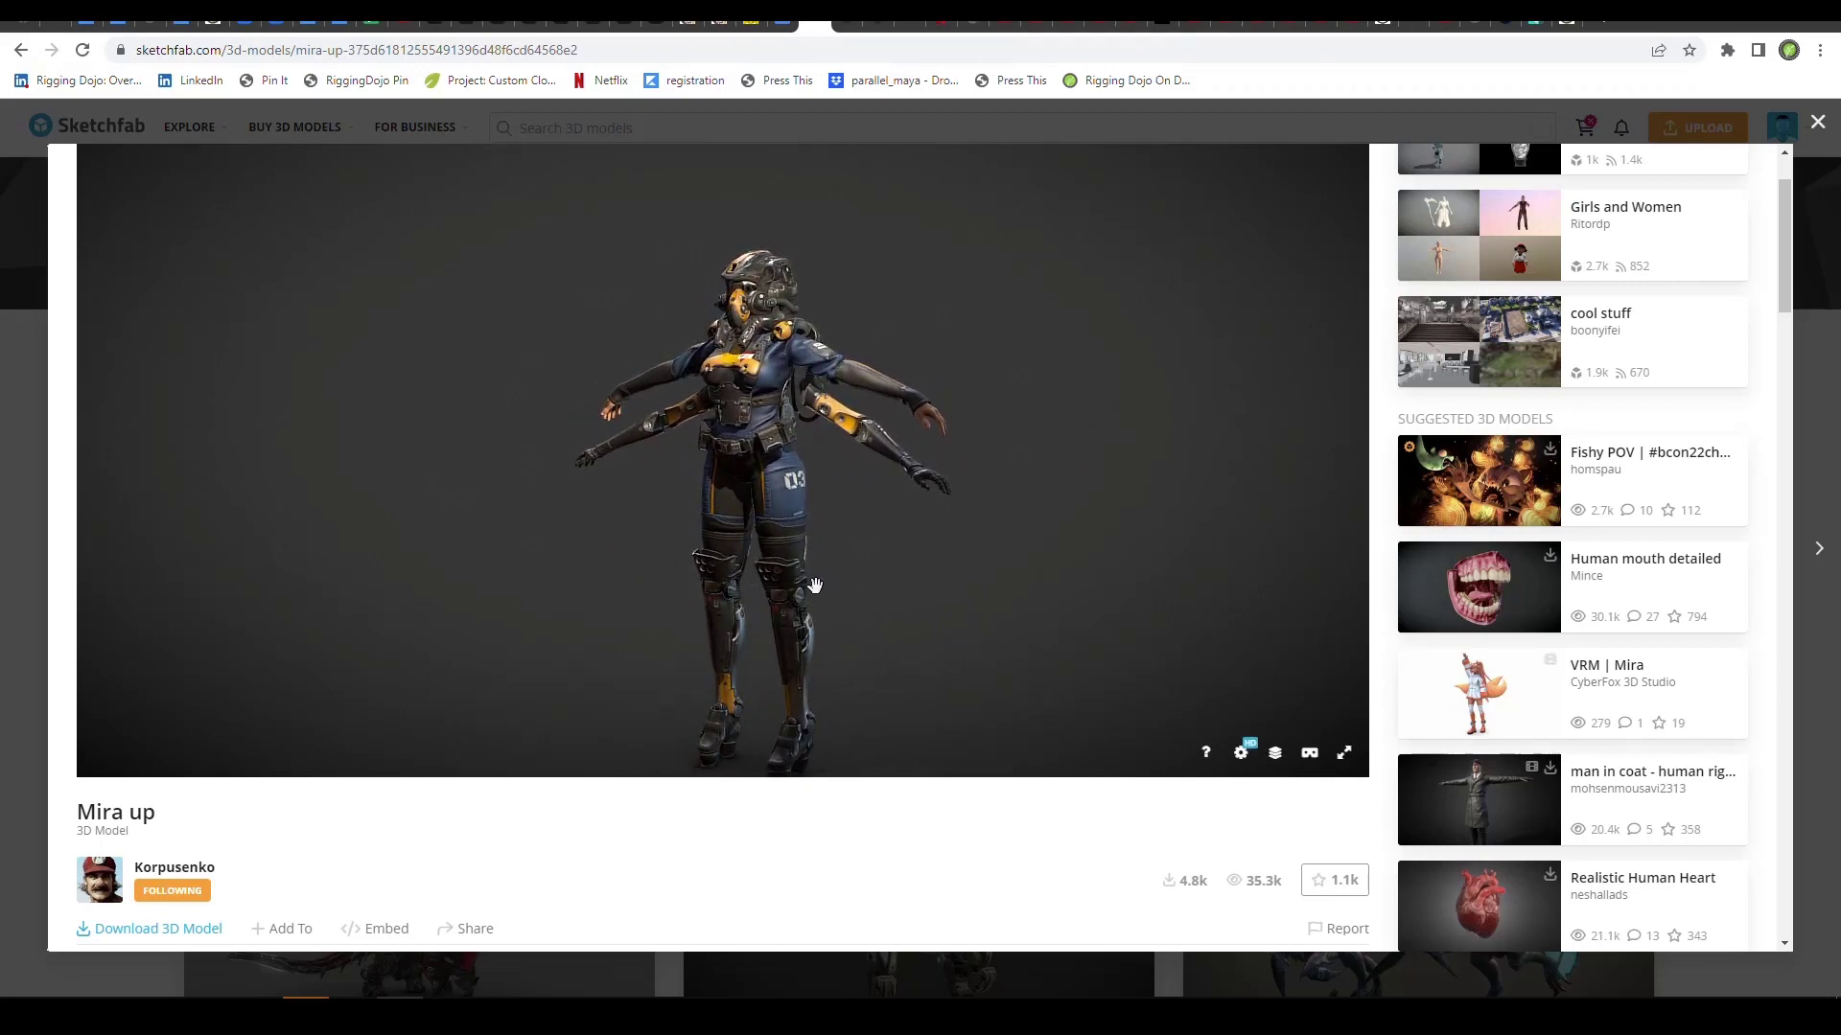
mouse_move(734, 631)
mouse_down()
mouse_move(588, 616)
mouse_move(818, 583)
mouse_up()
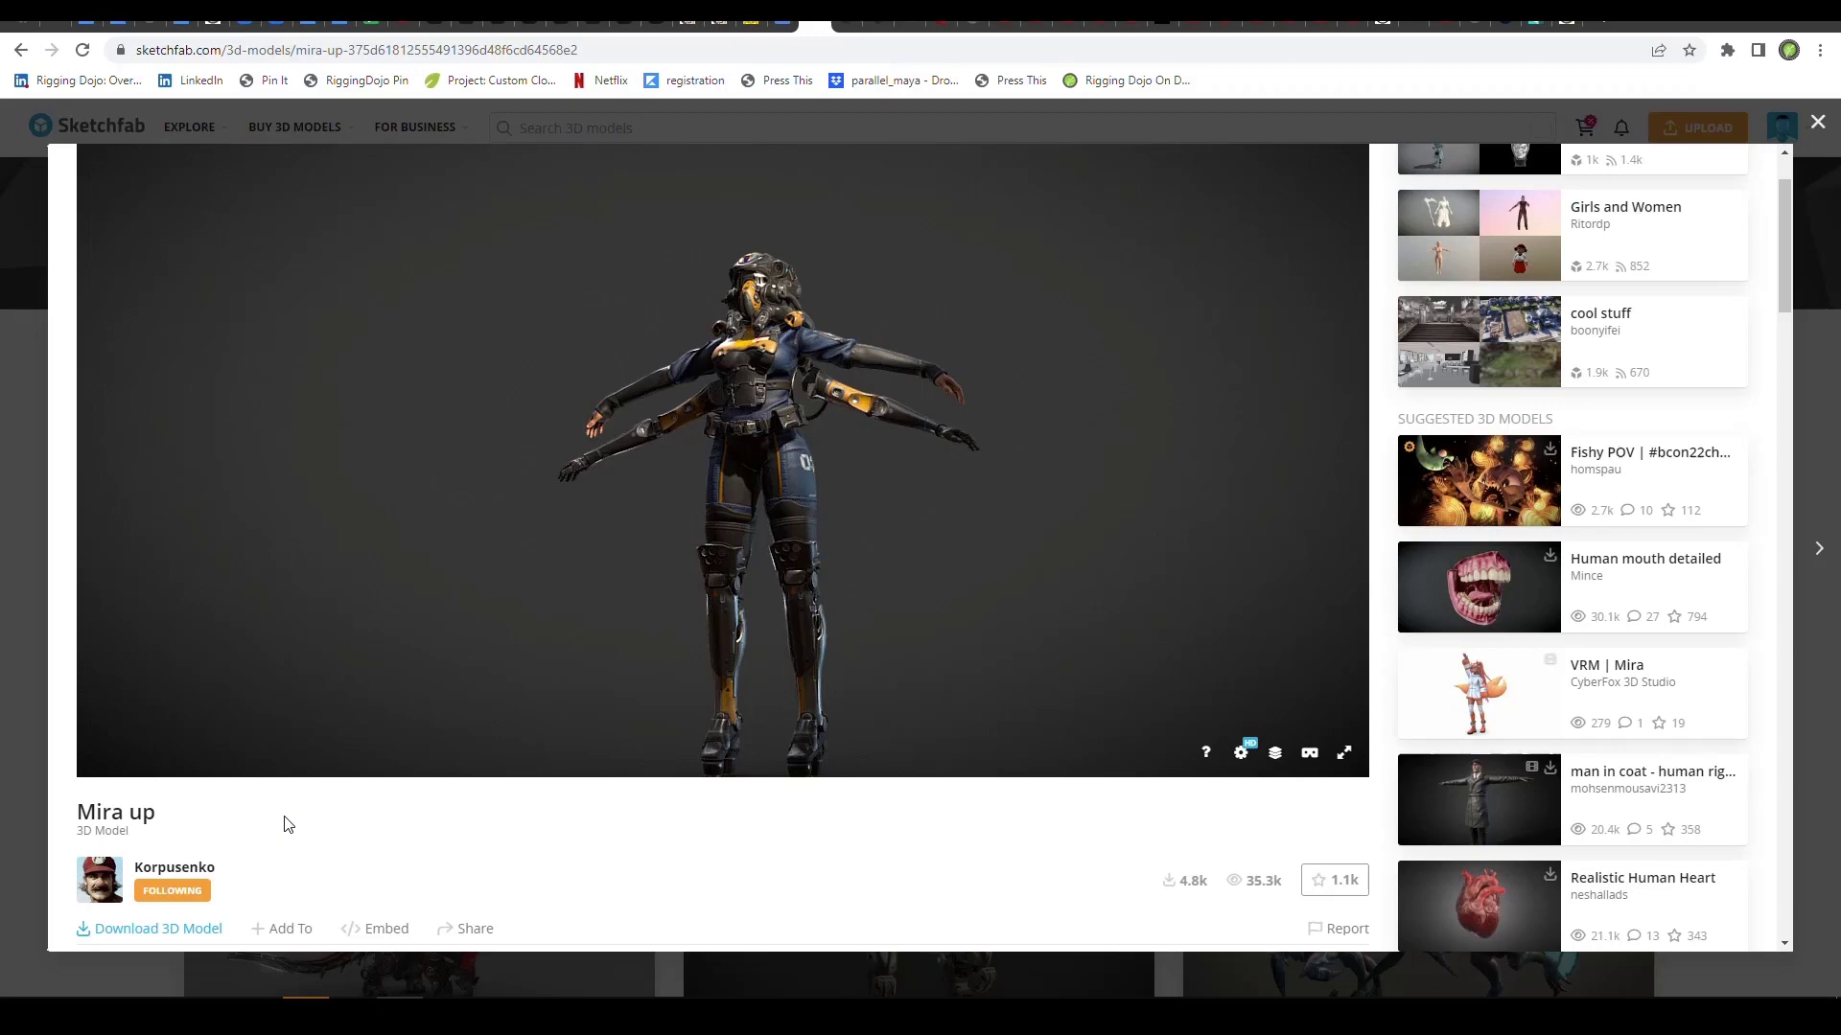
drag(714, 642, 464, 710)
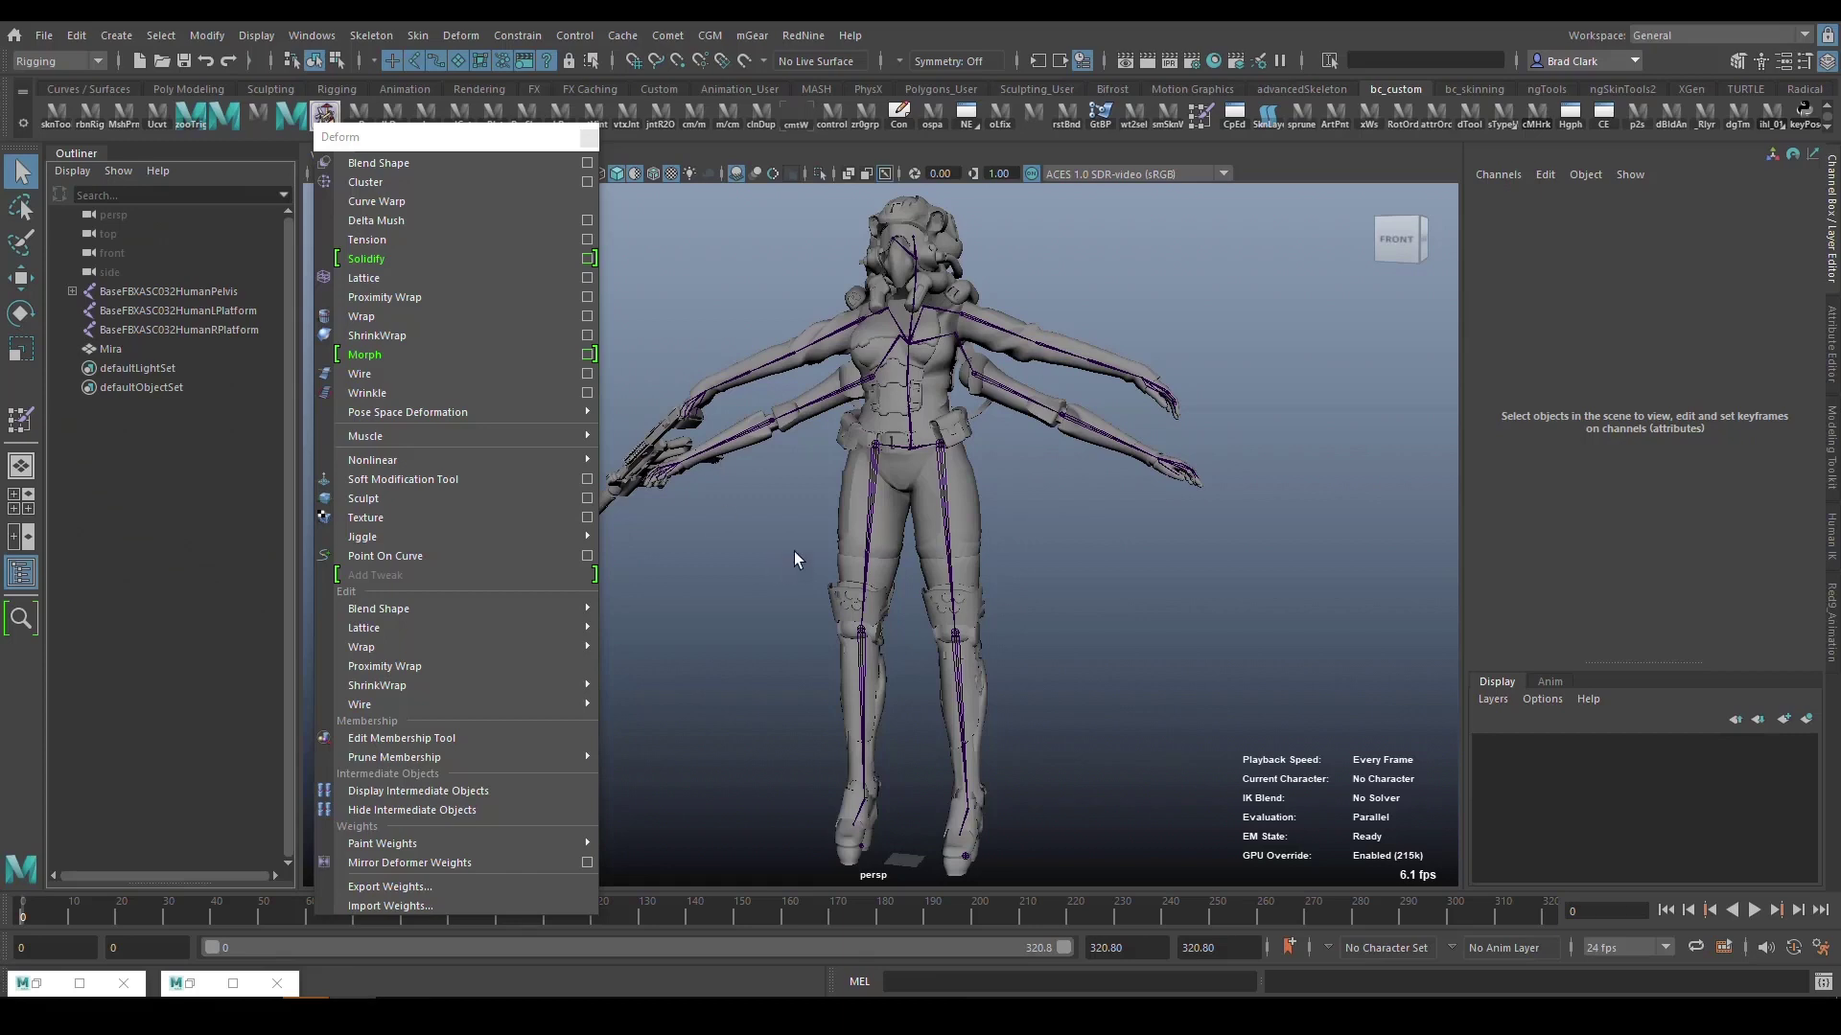
click(529, 137)
drag(529, 137, 419, 180)
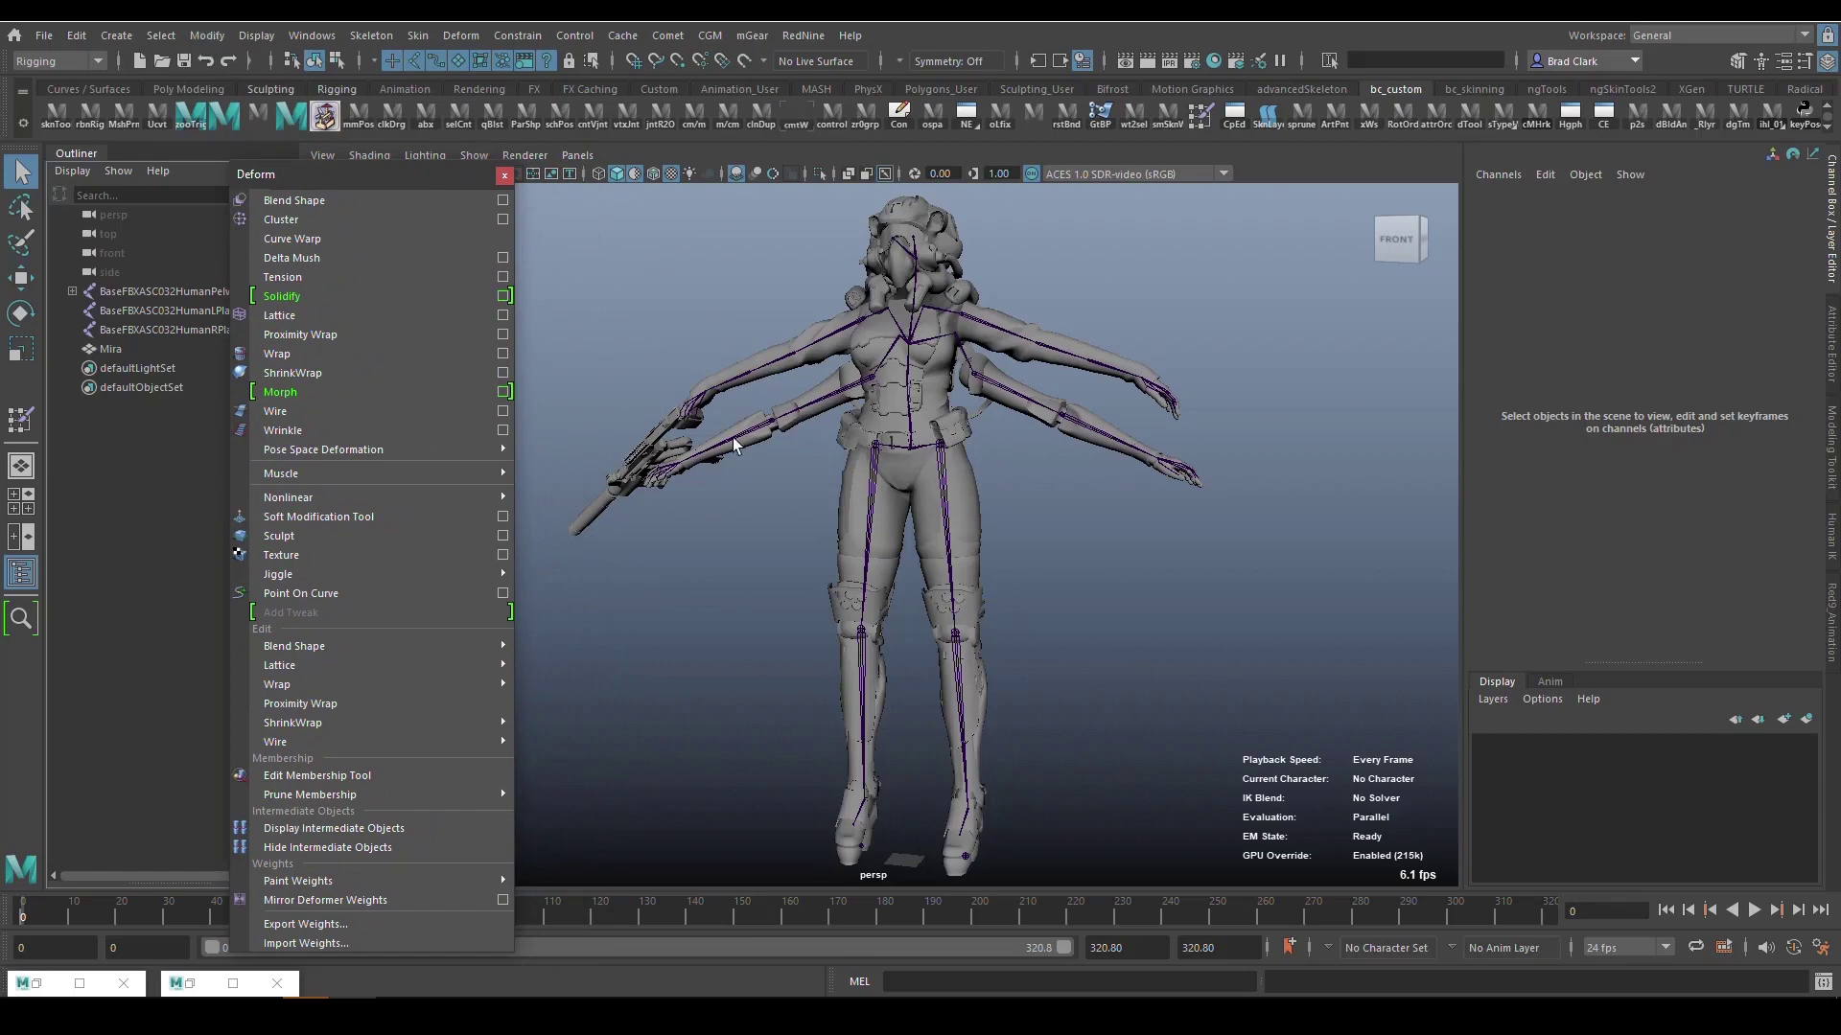
Reframe the view on Mira, select then deselect the mesh, and open the Skin menu.
alt+drag(727, 489, 732, 495)
scroll(732, 494, up, 3)
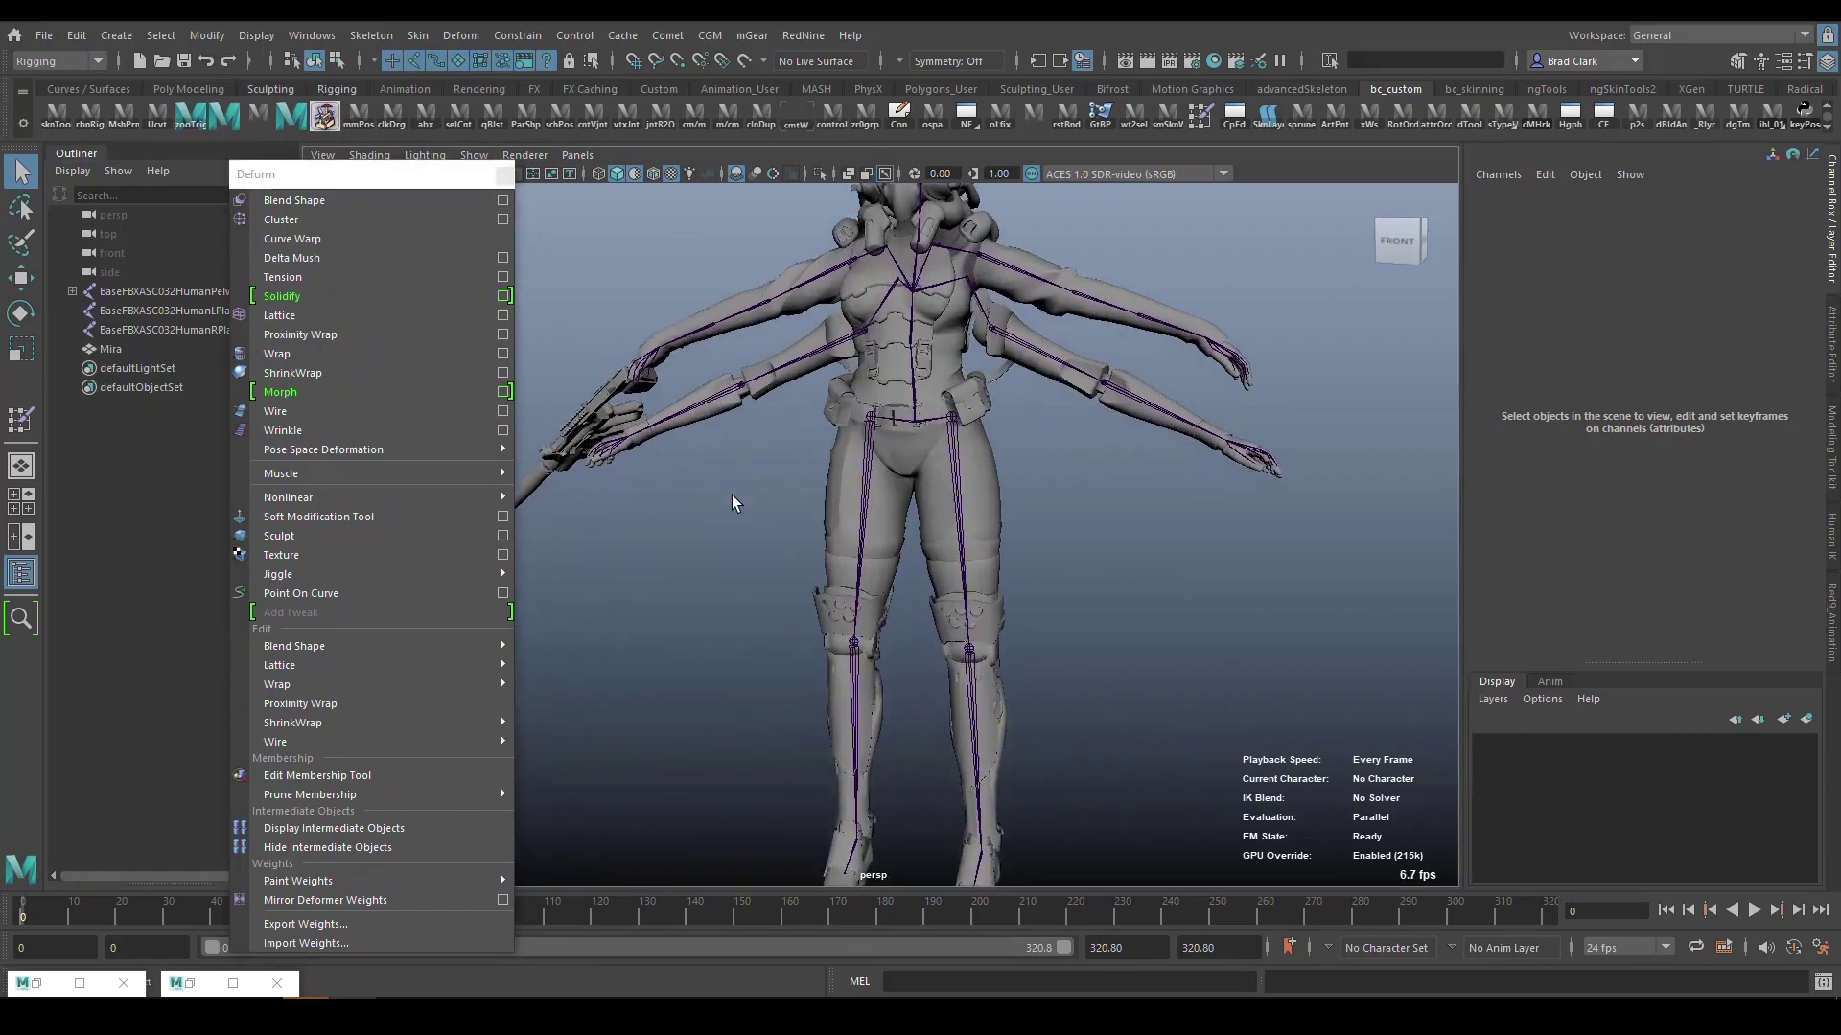
scroll(733, 495, down, 2)
mouse_move(732, 495)
alt+middle_down()
mouse_move(711, 497)
mouse_move(721, 527)
alt+middle_up()
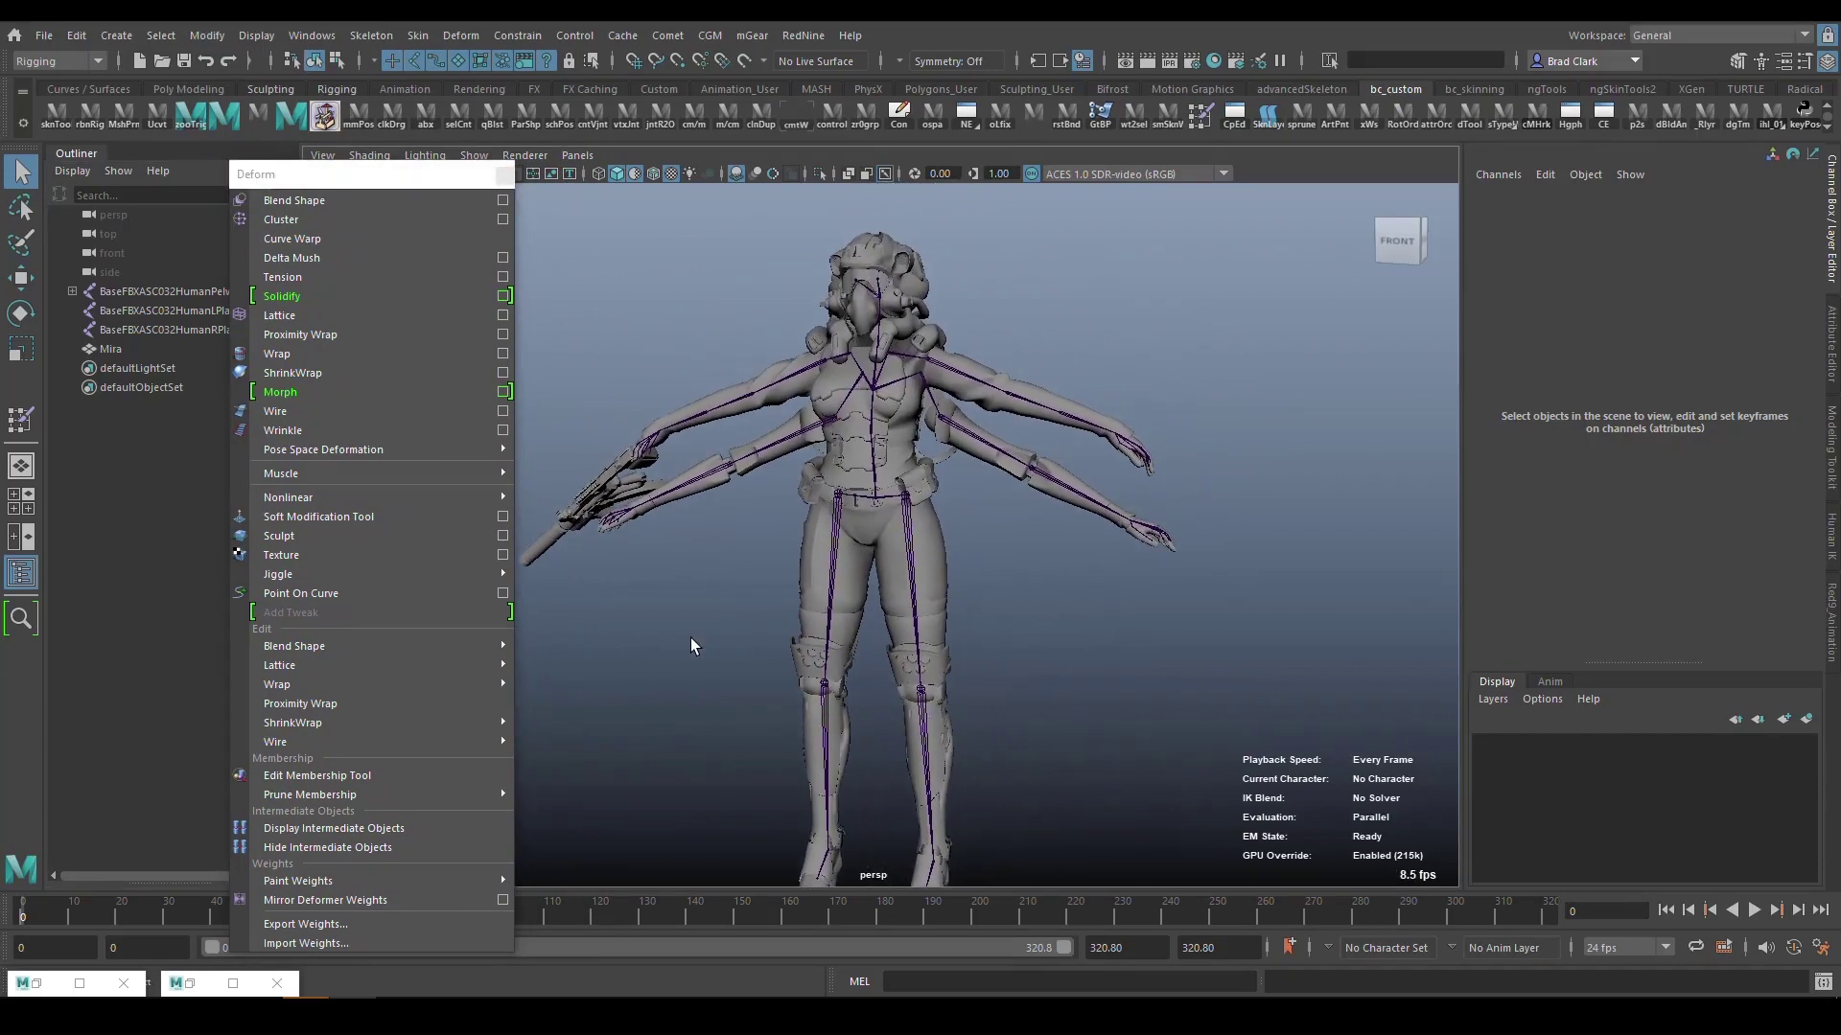
alt+drag(943, 543, 944, 546)
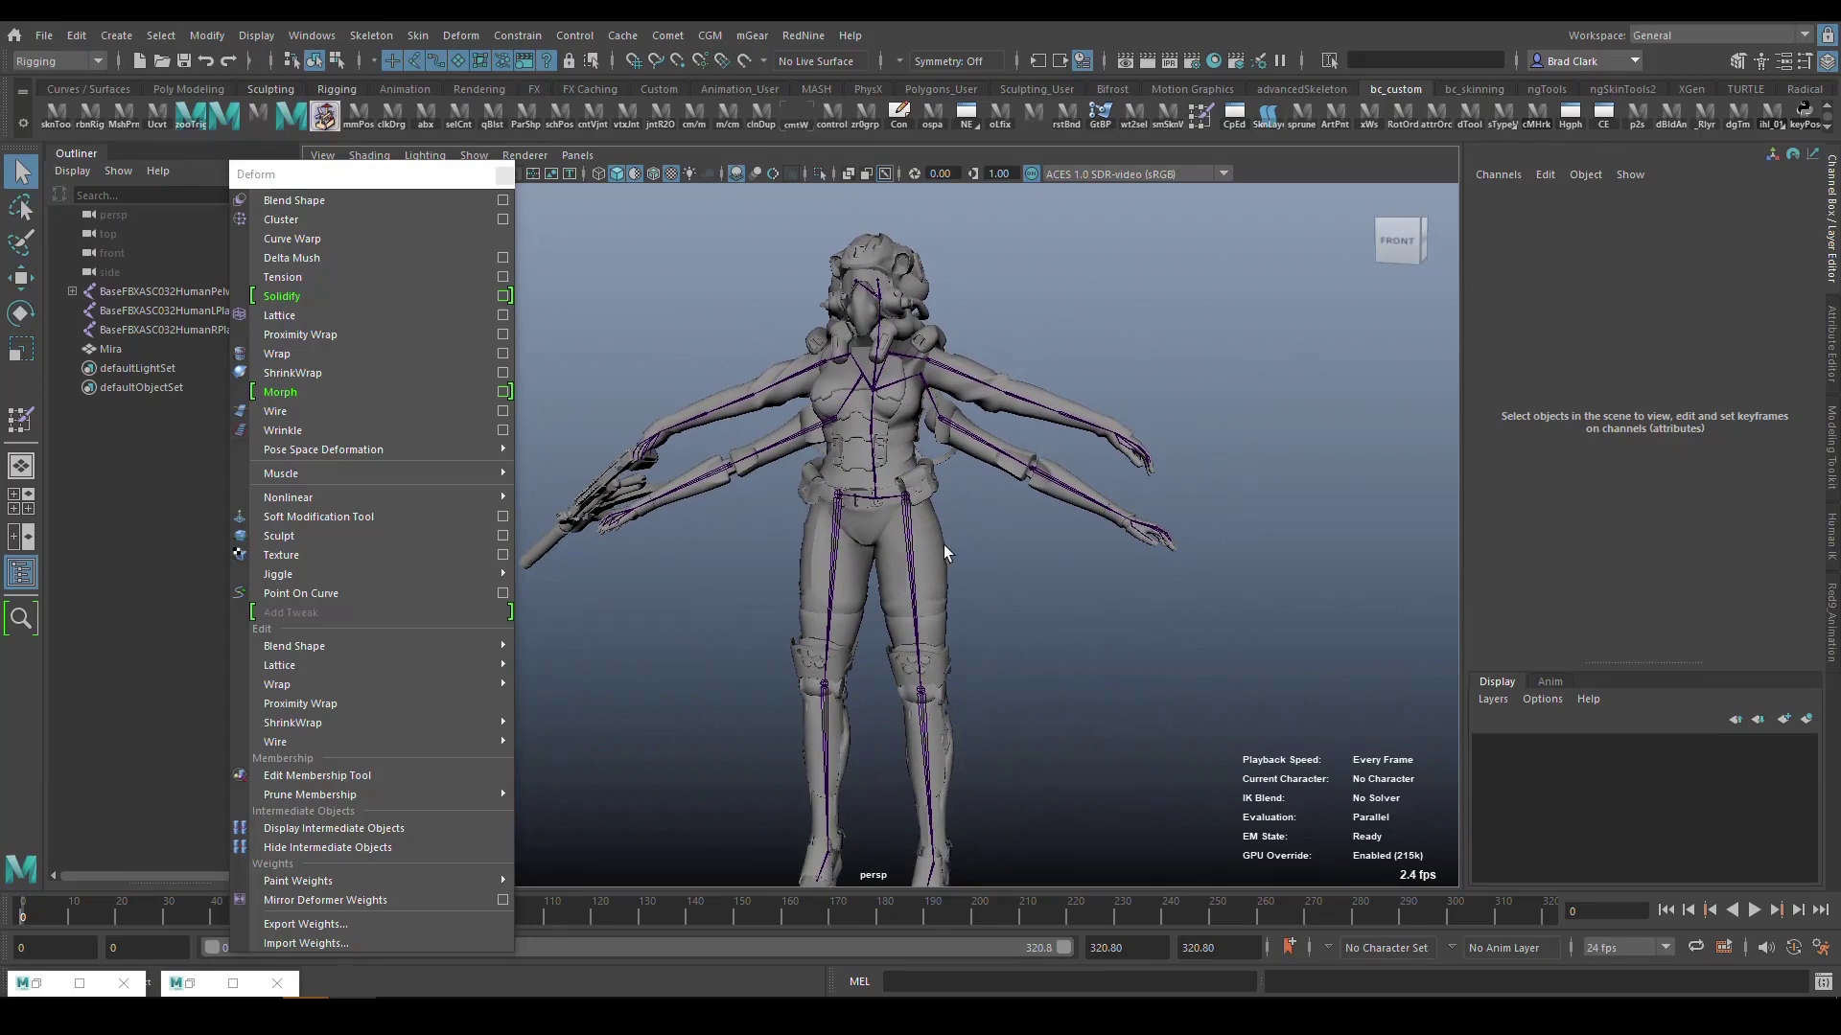
click(941, 542)
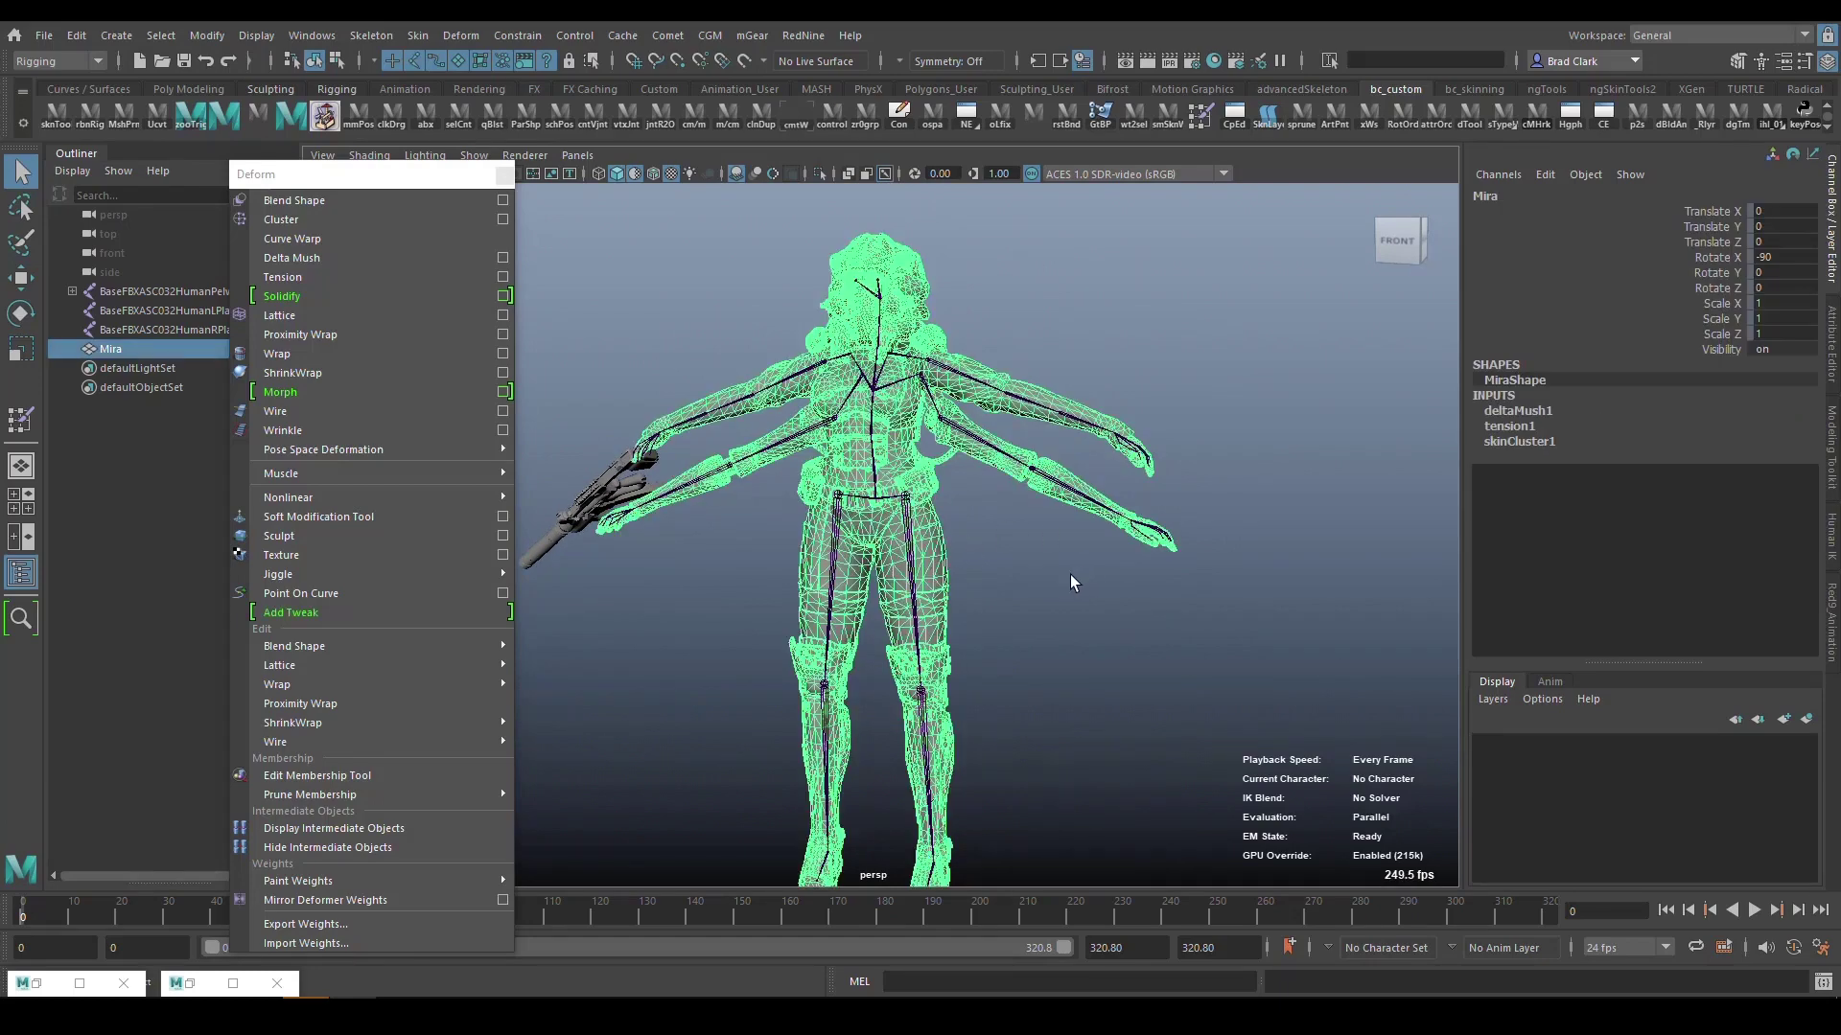
click(1022, 543)
click(419, 39)
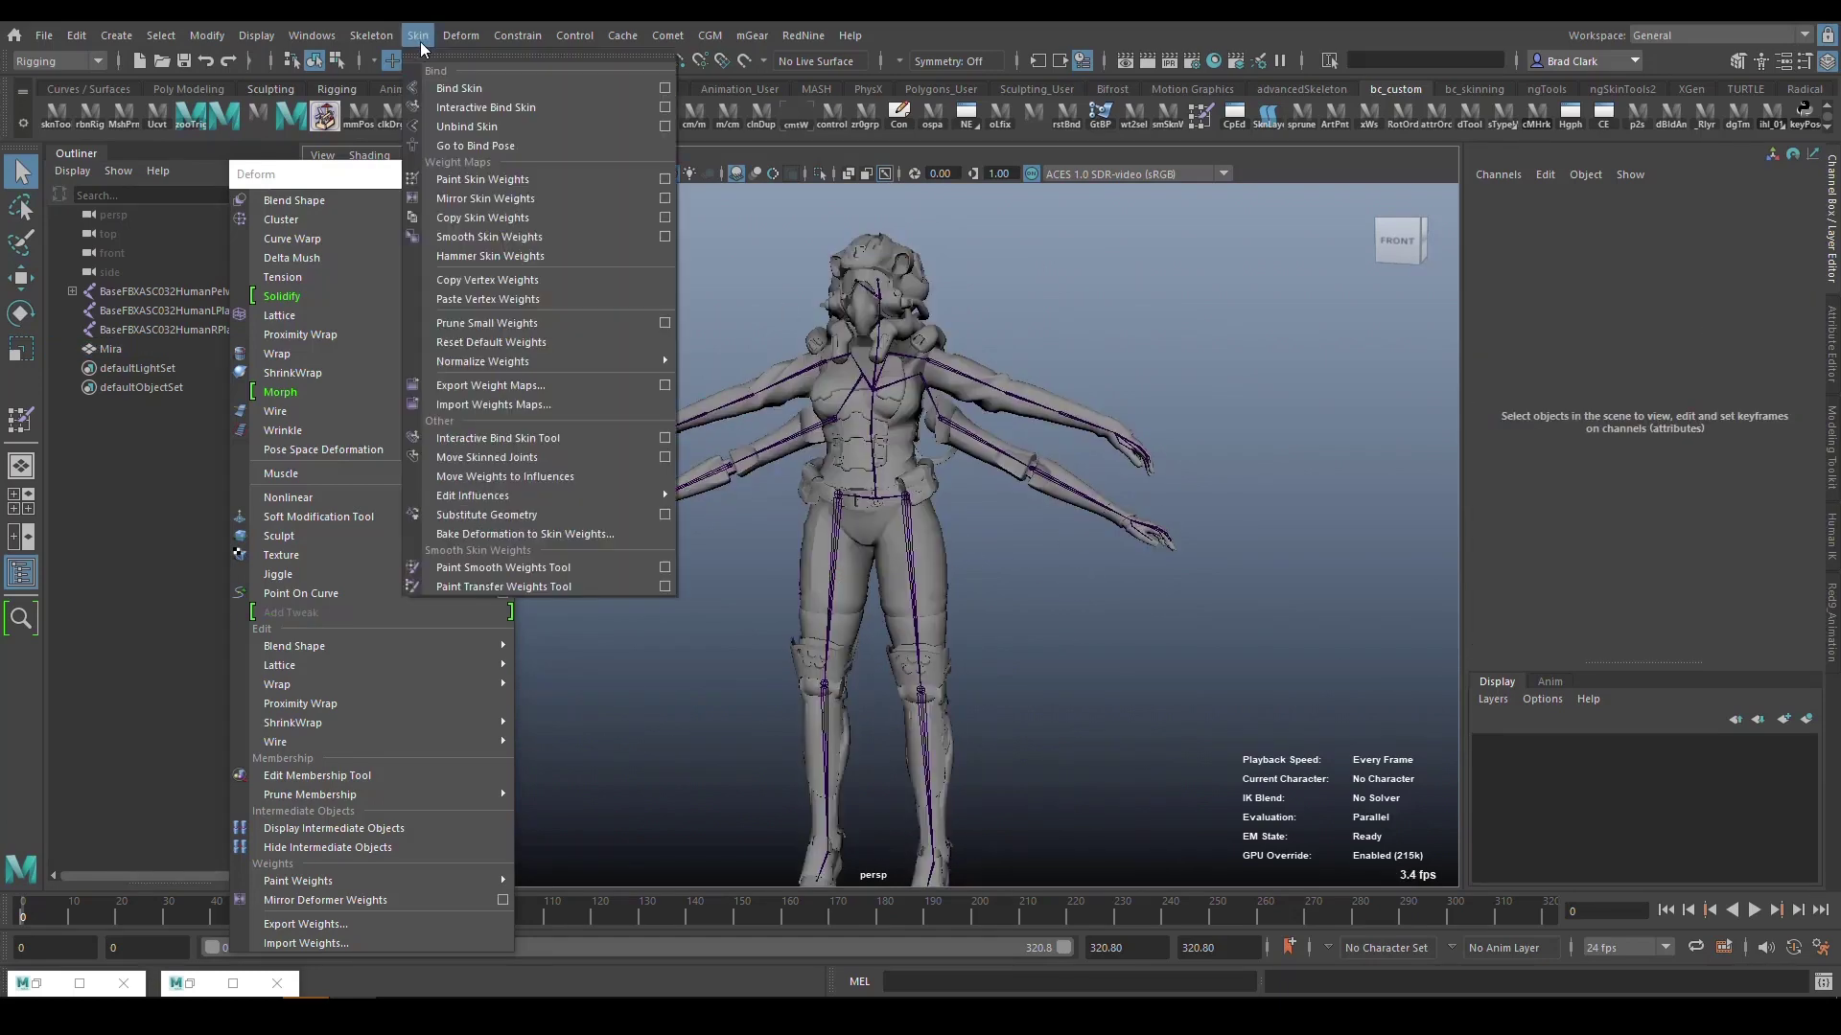
Open Bind Skin Options, try Proximity Wrap, then return the deformer type to Skin Cluster.
click(661, 90)
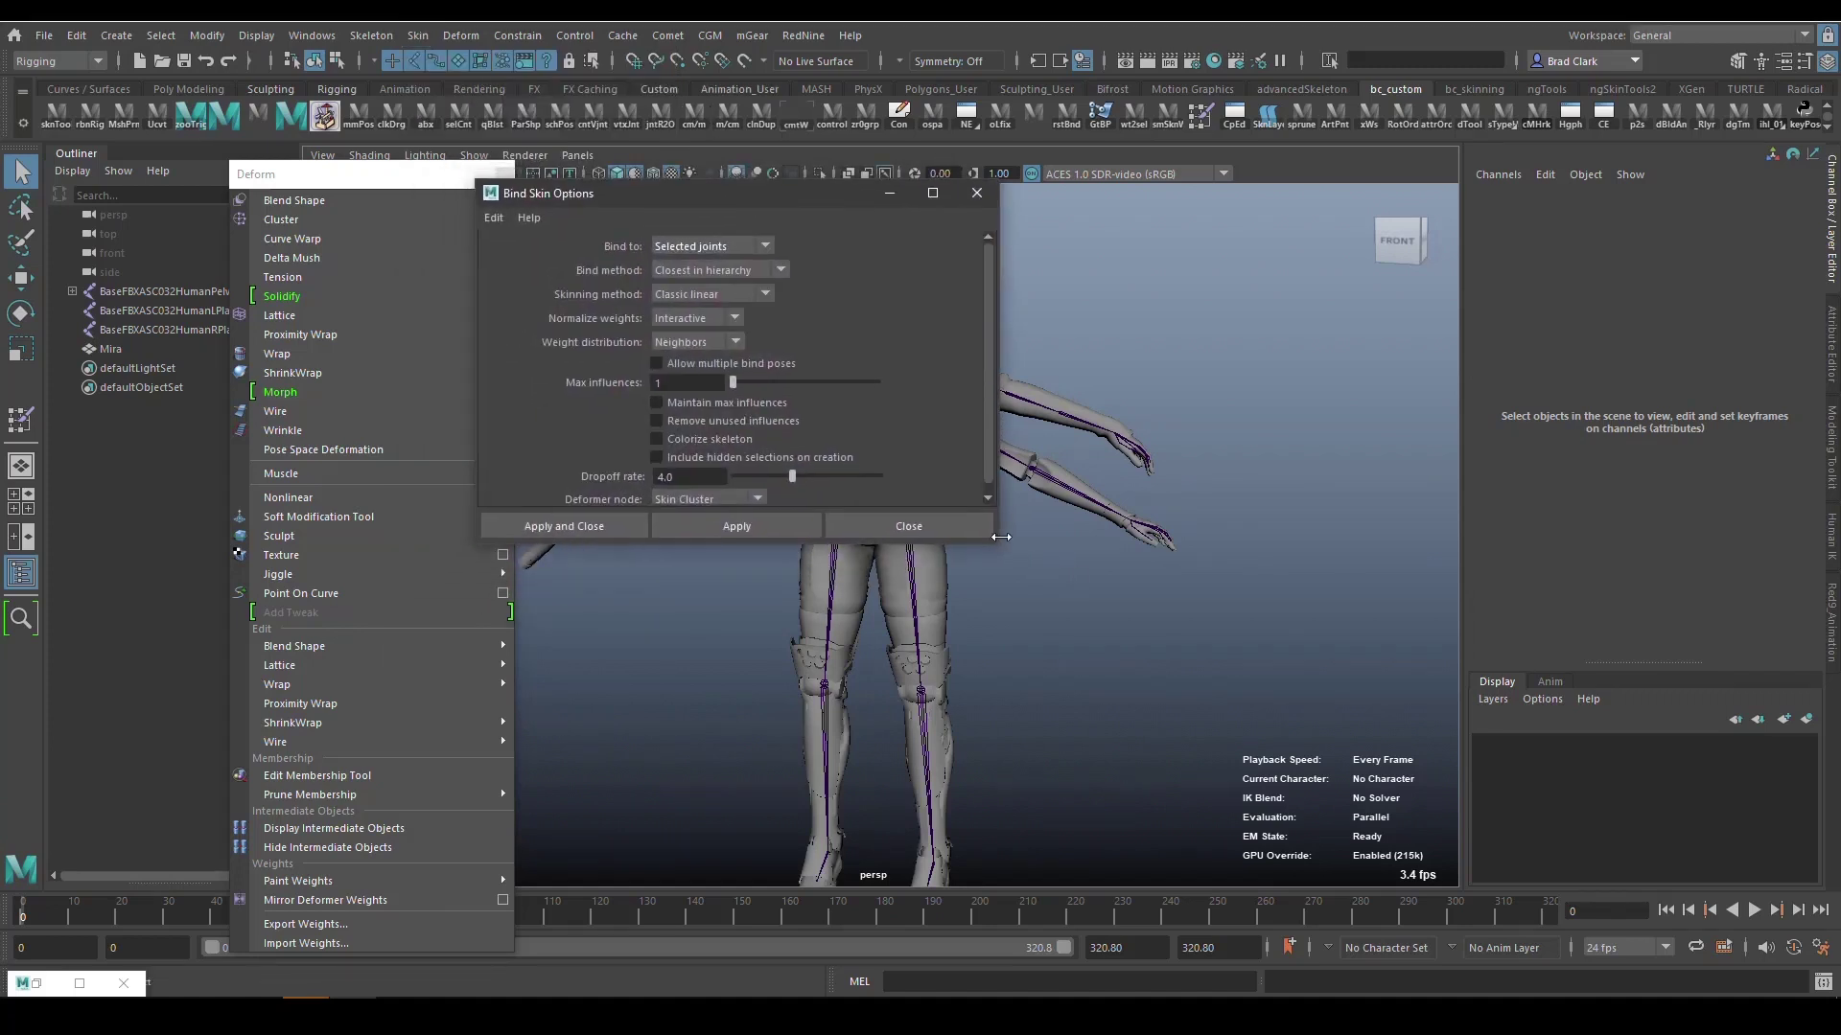
drag(999, 537, 1006, 613)
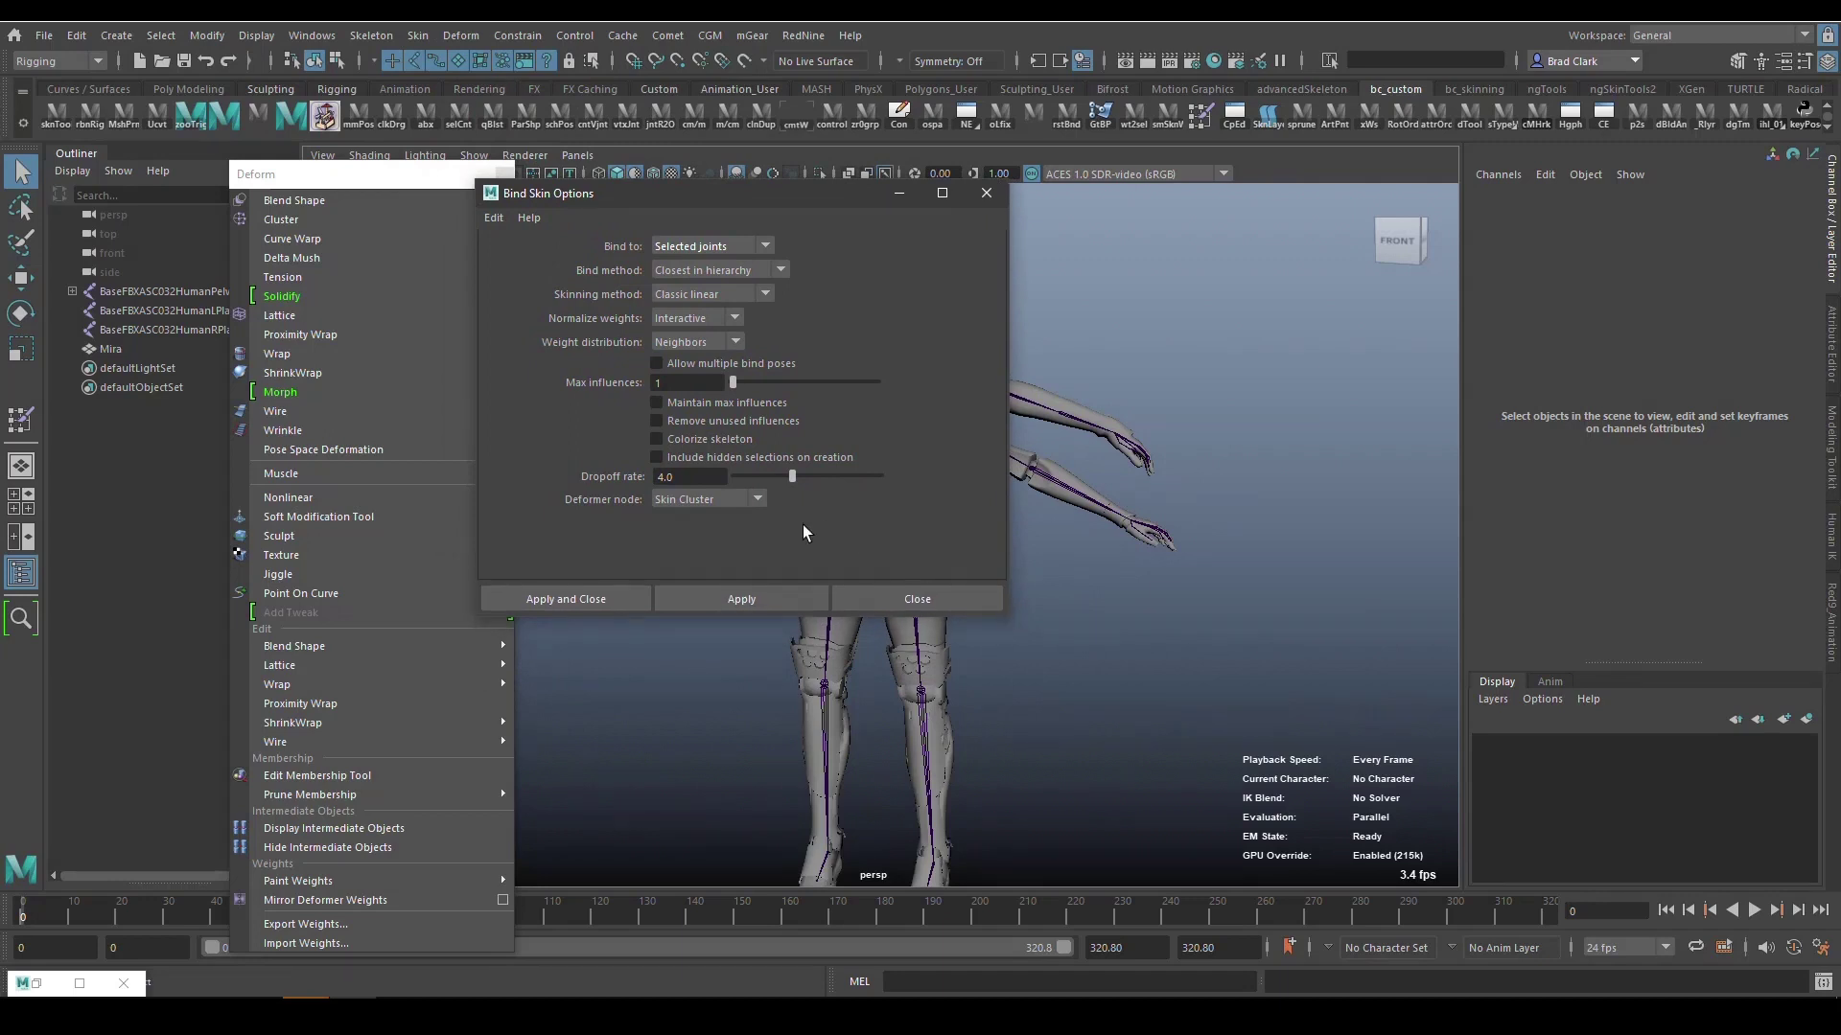
click(753, 502)
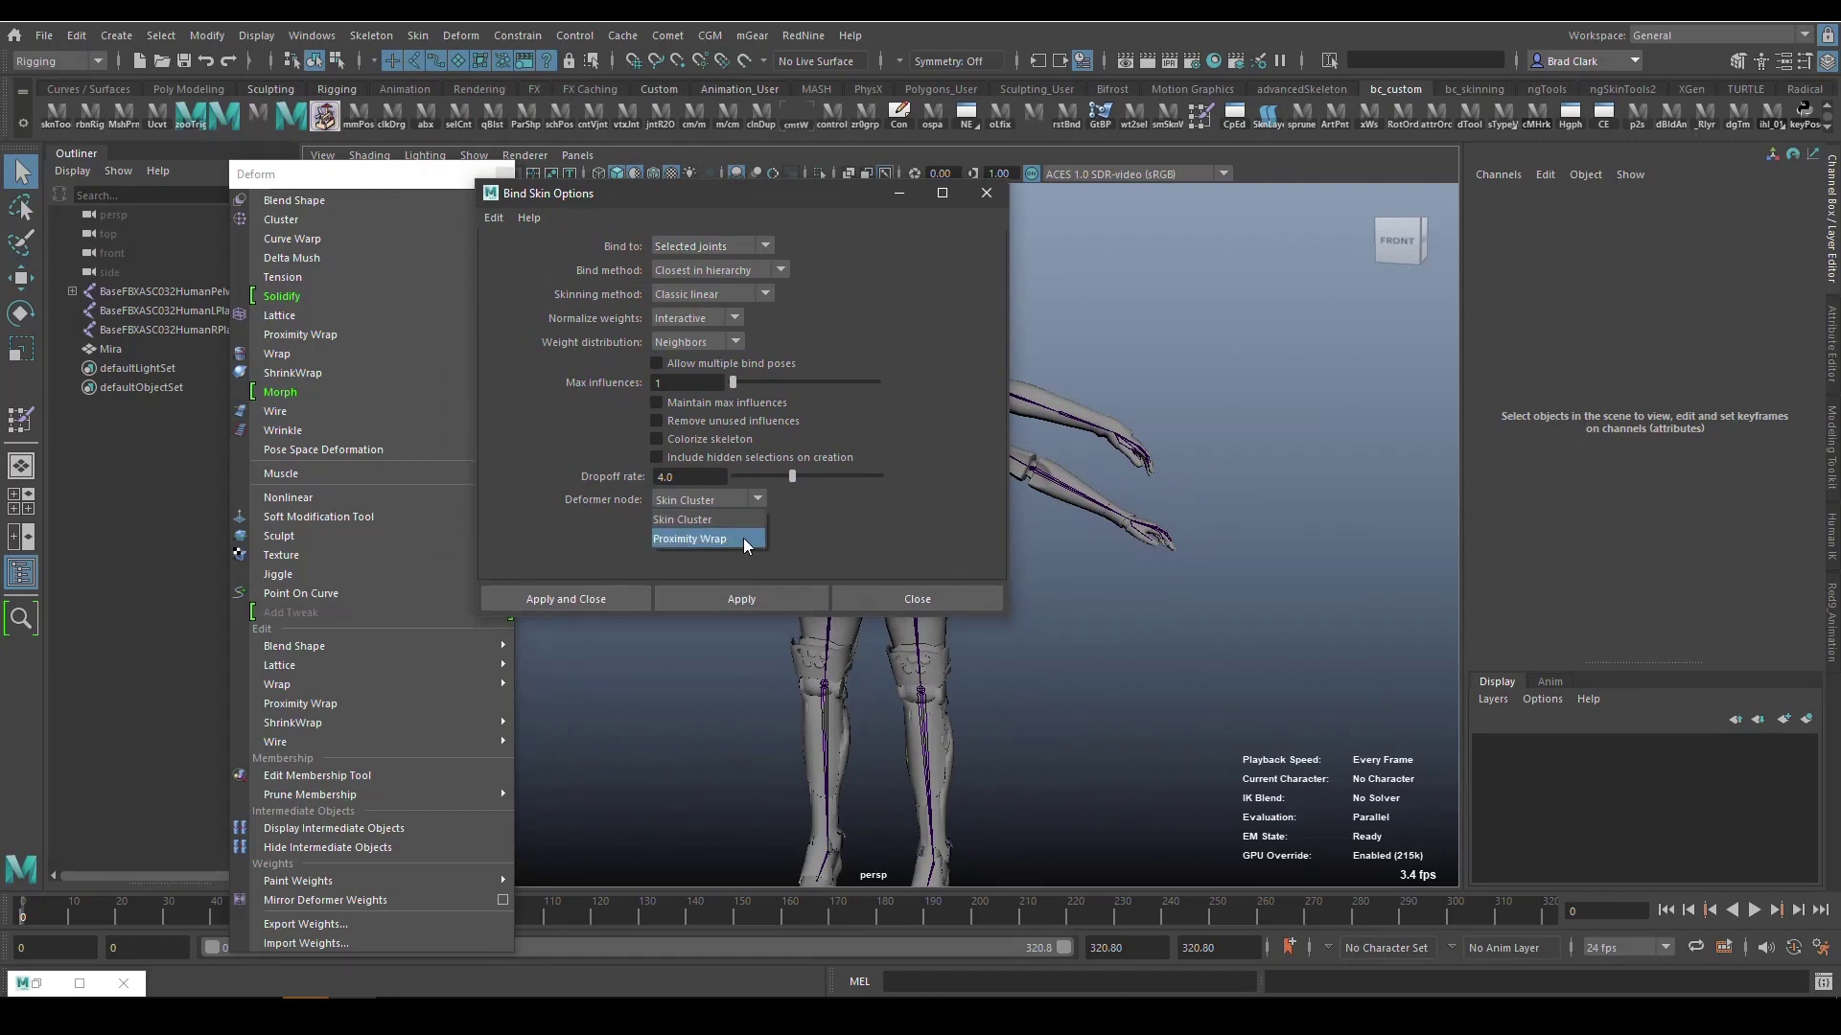
click(744, 537)
click(761, 500)
click(744, 520)
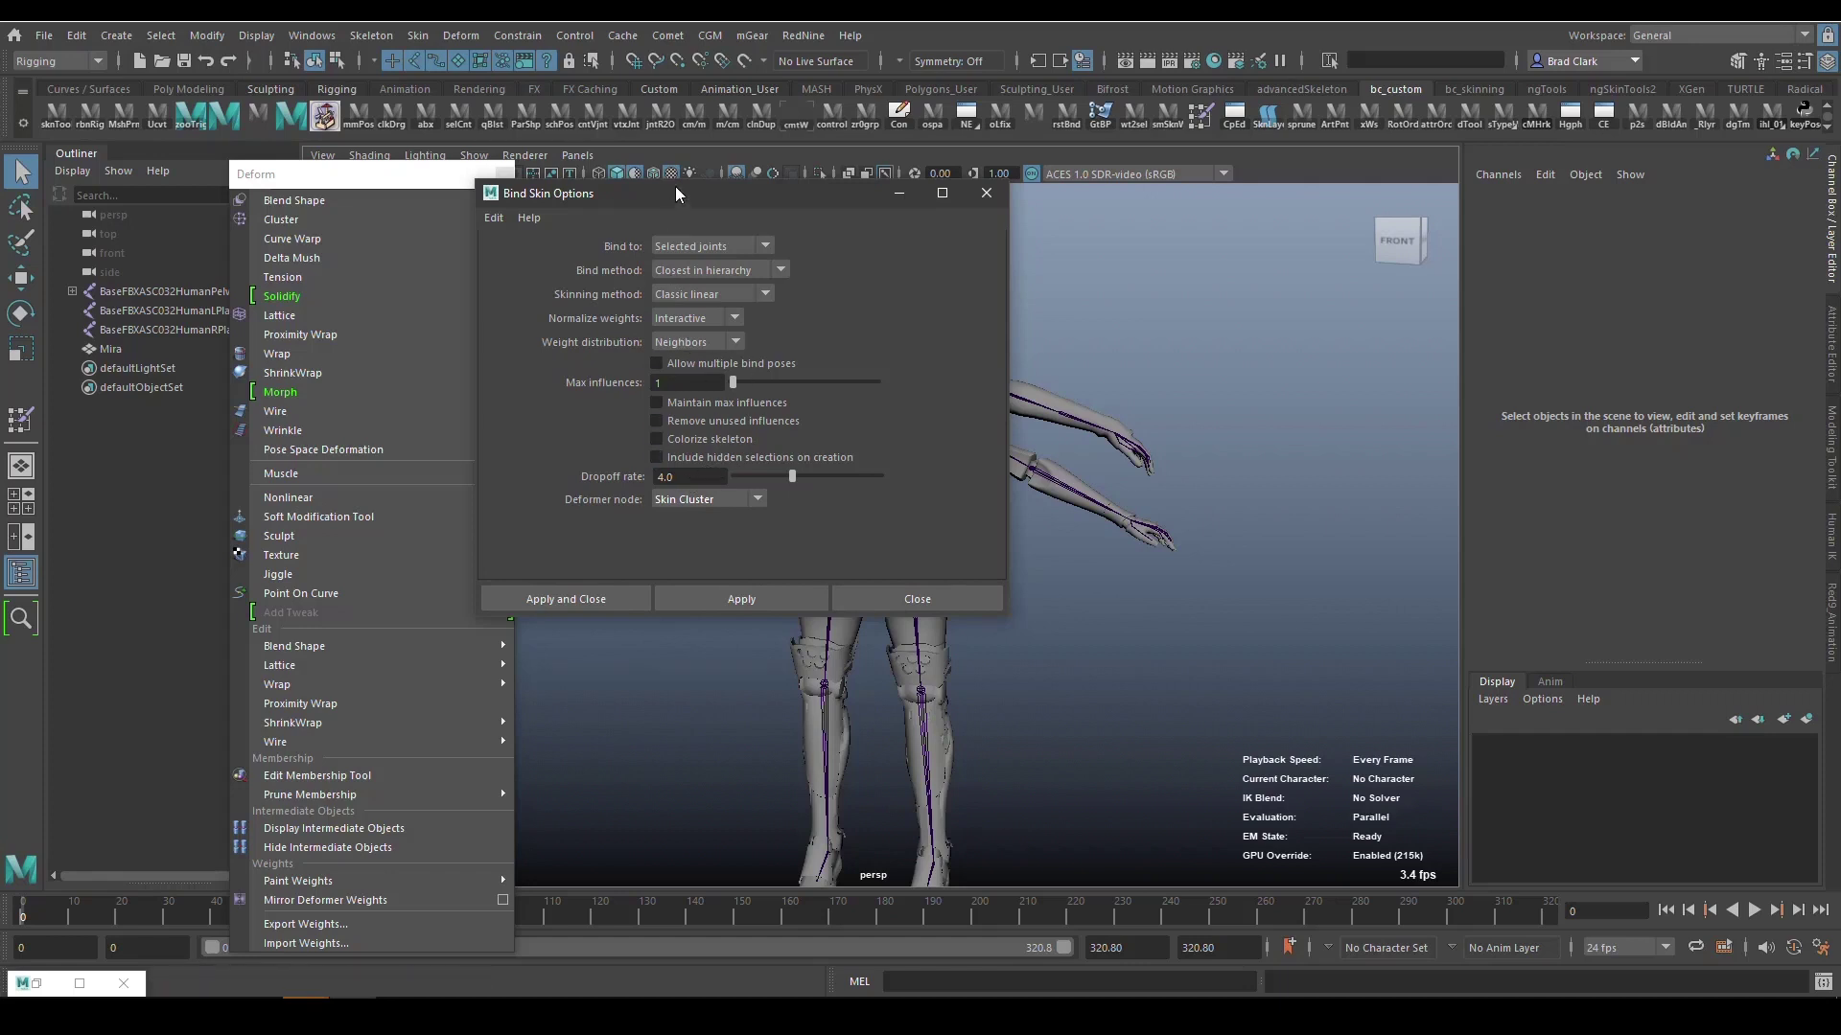
drag(676, 200, 594, 273)
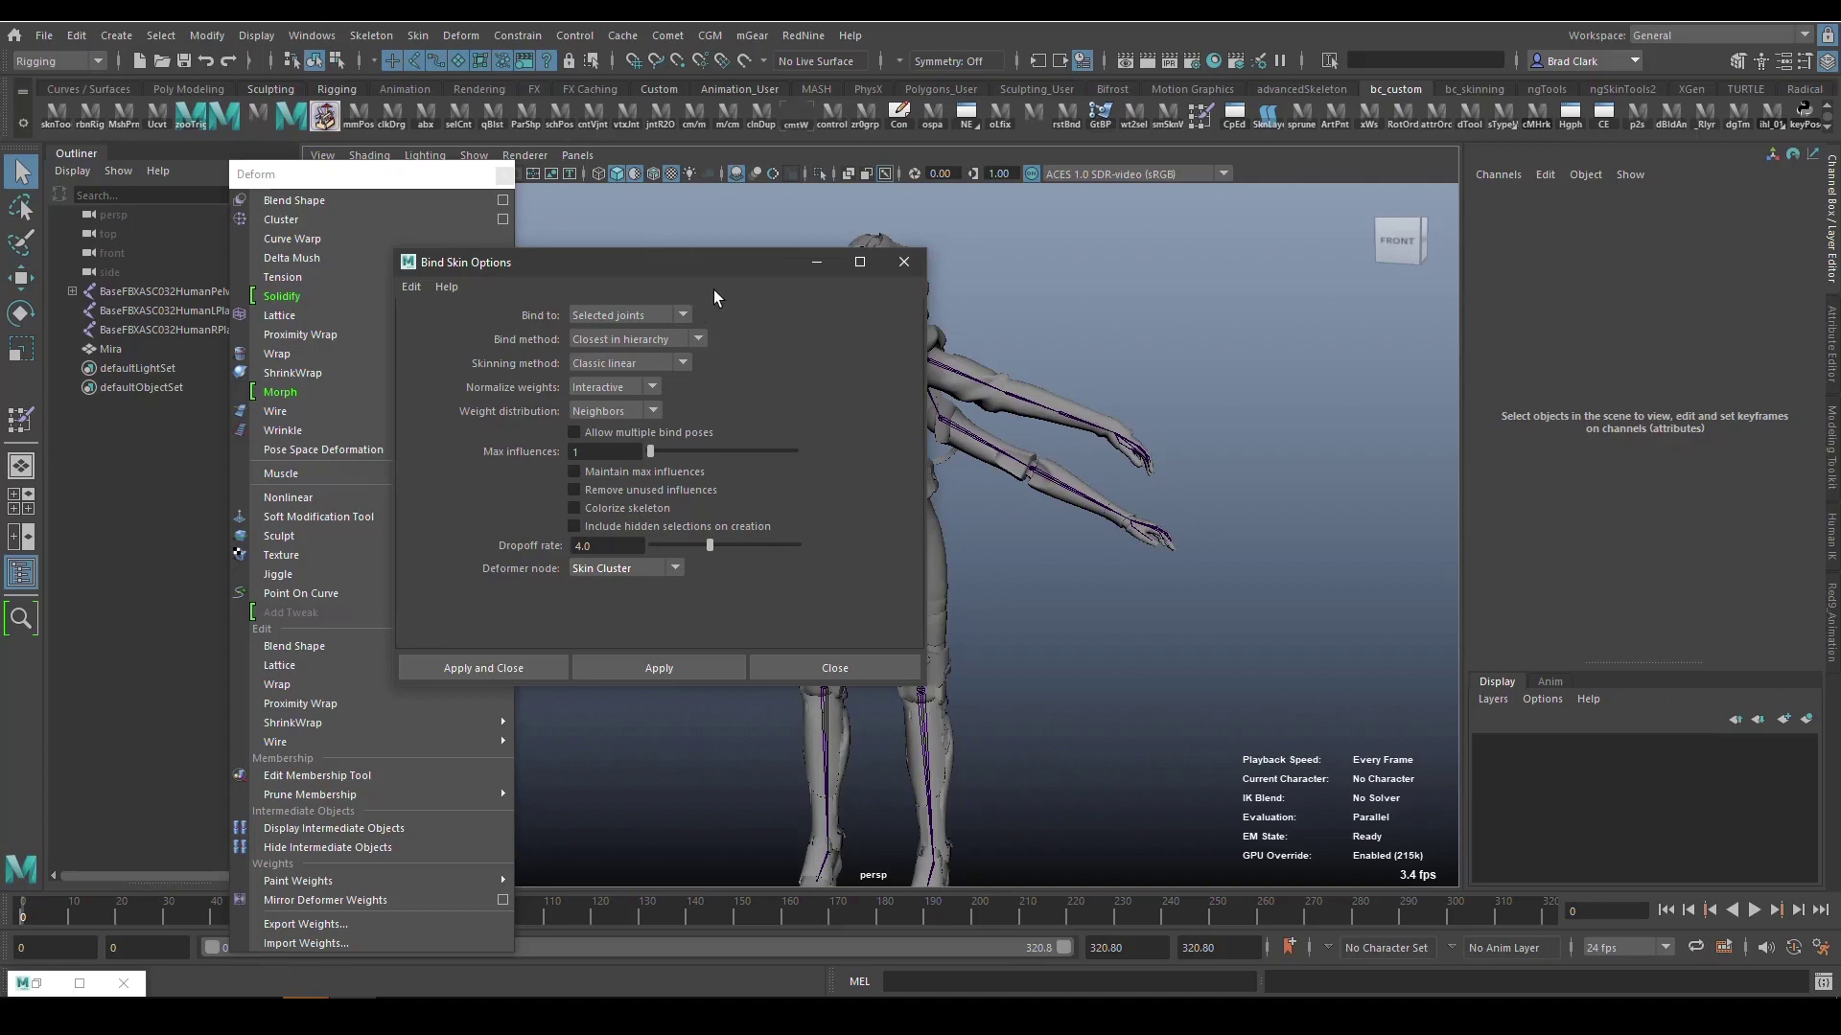
drag(723, 271, 610, 261)
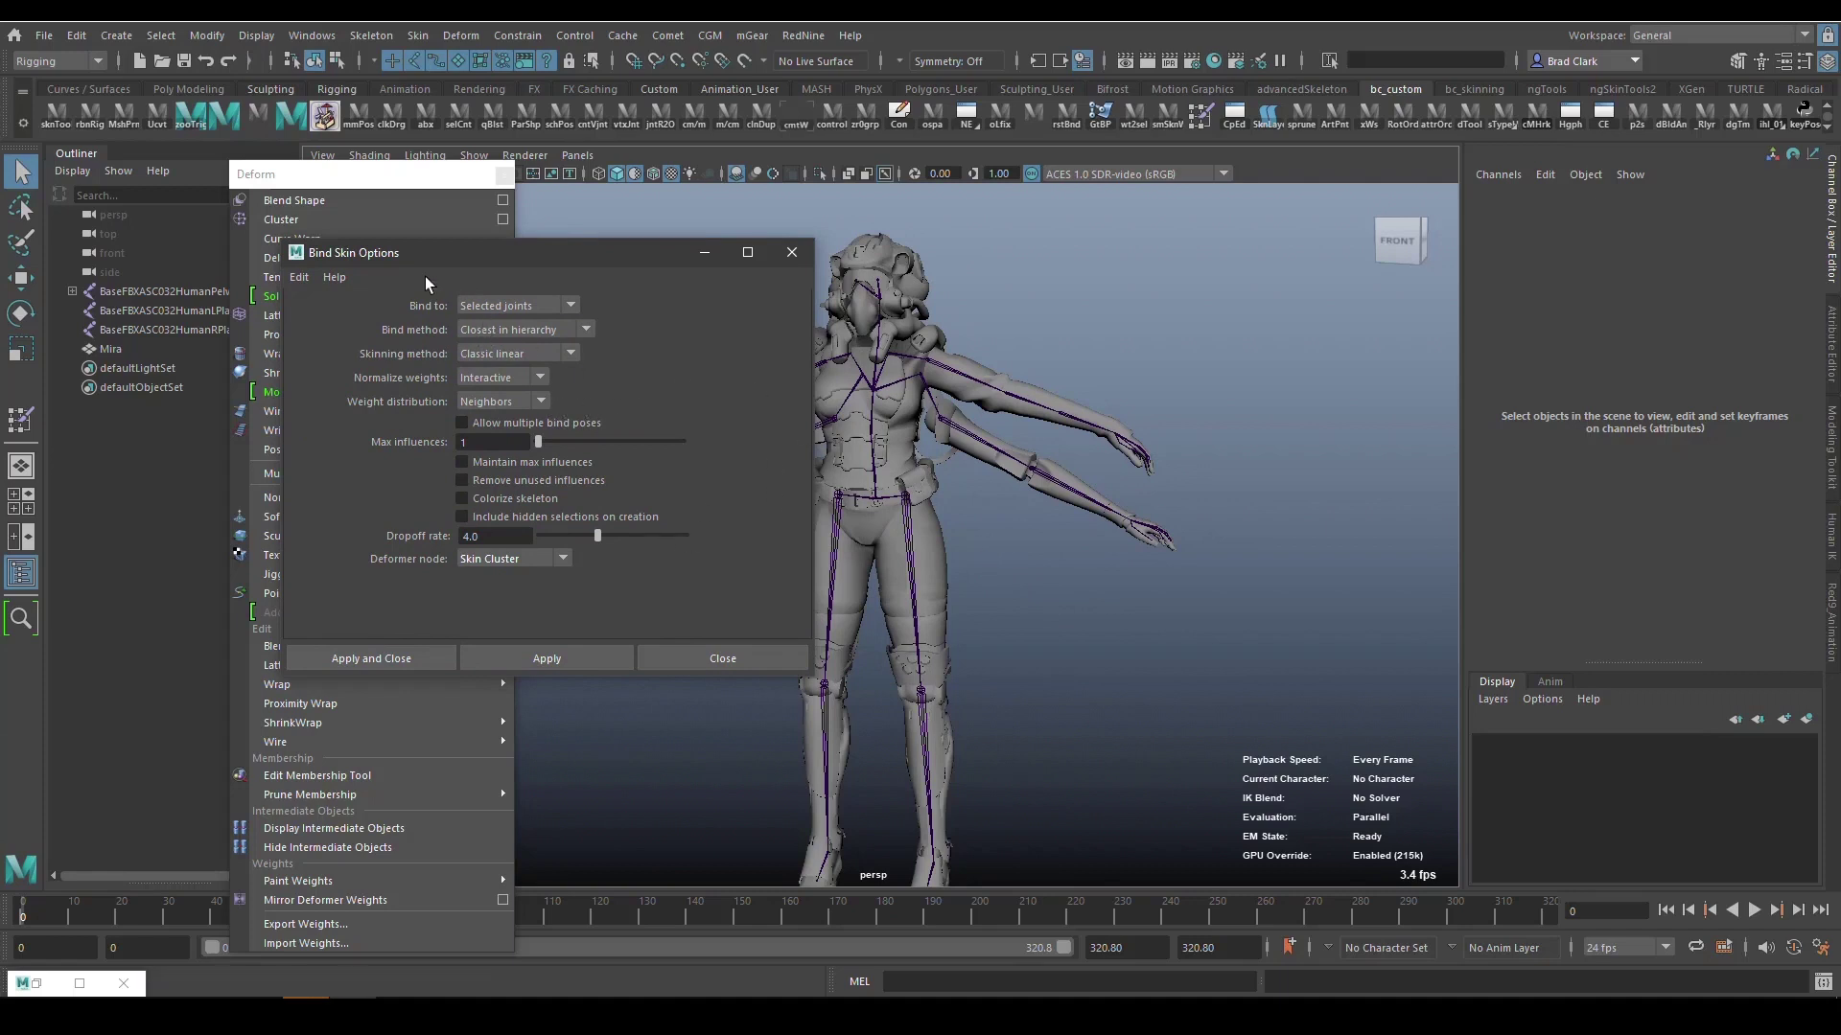
Reset the Bind Skin Options to their default settings.
click(301, 278)
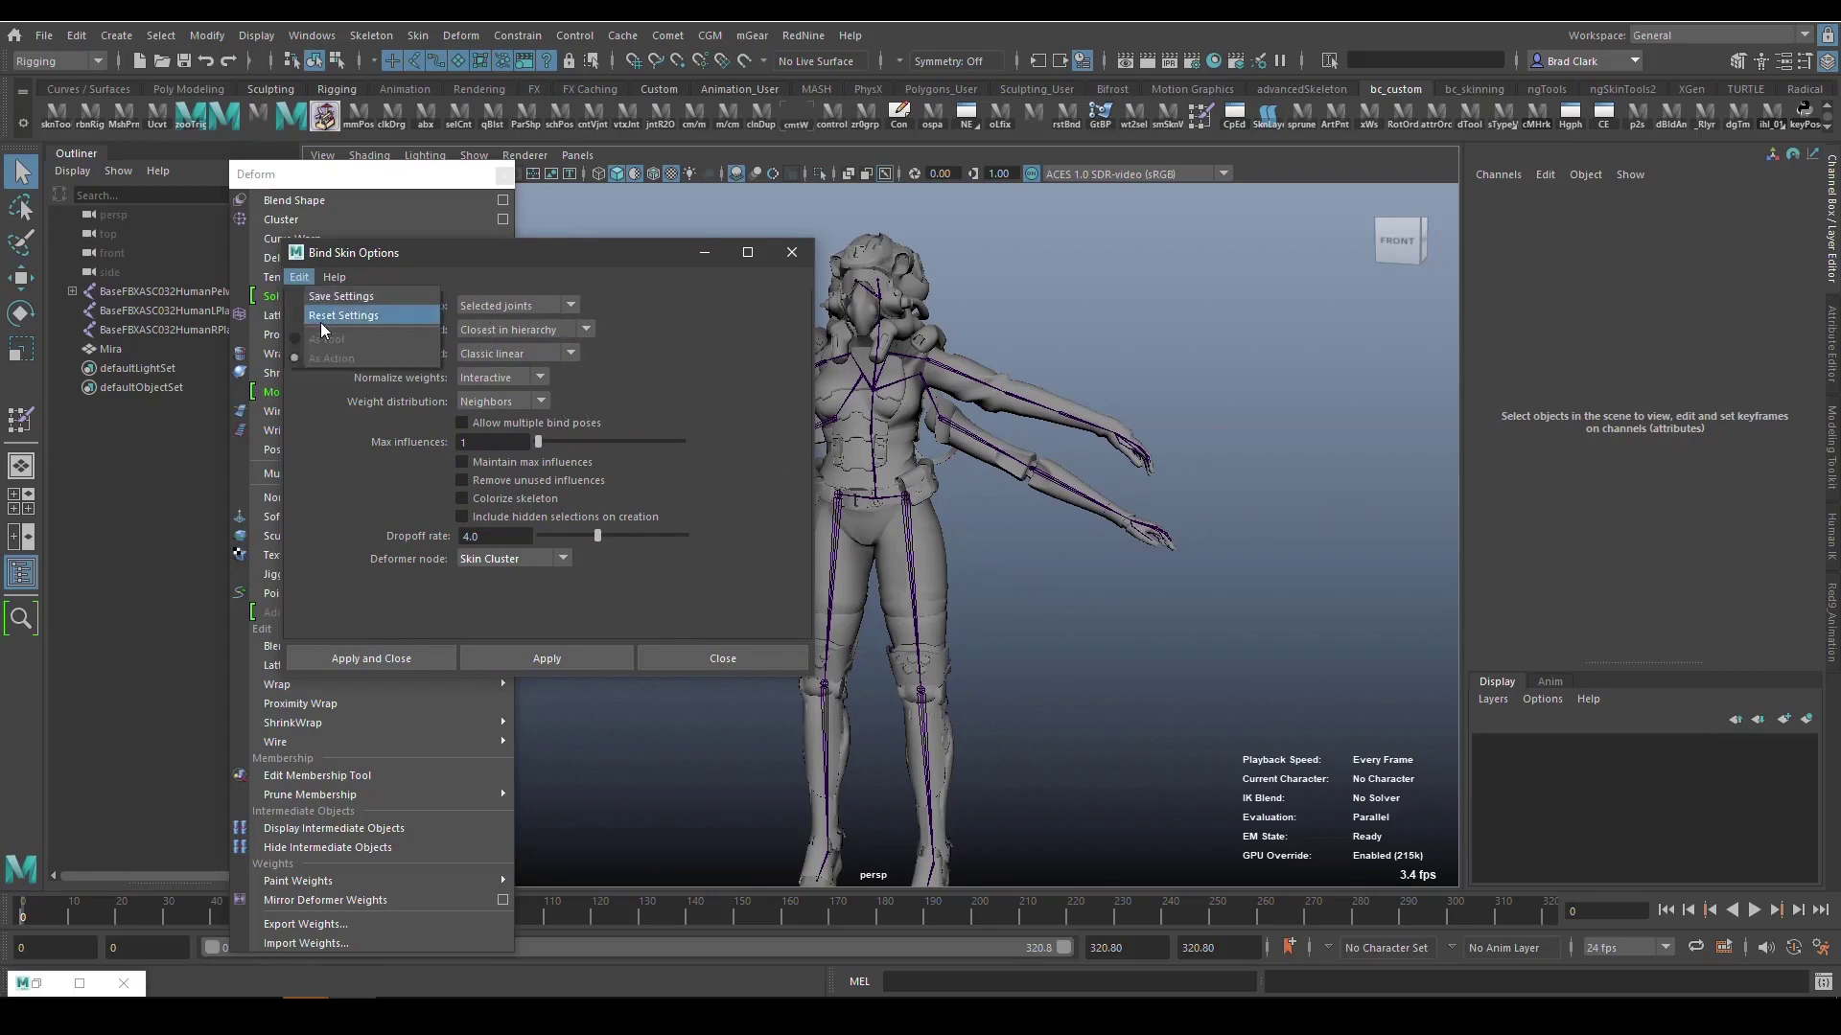
click(342, 316)
drag(397, 259, 416, 233)
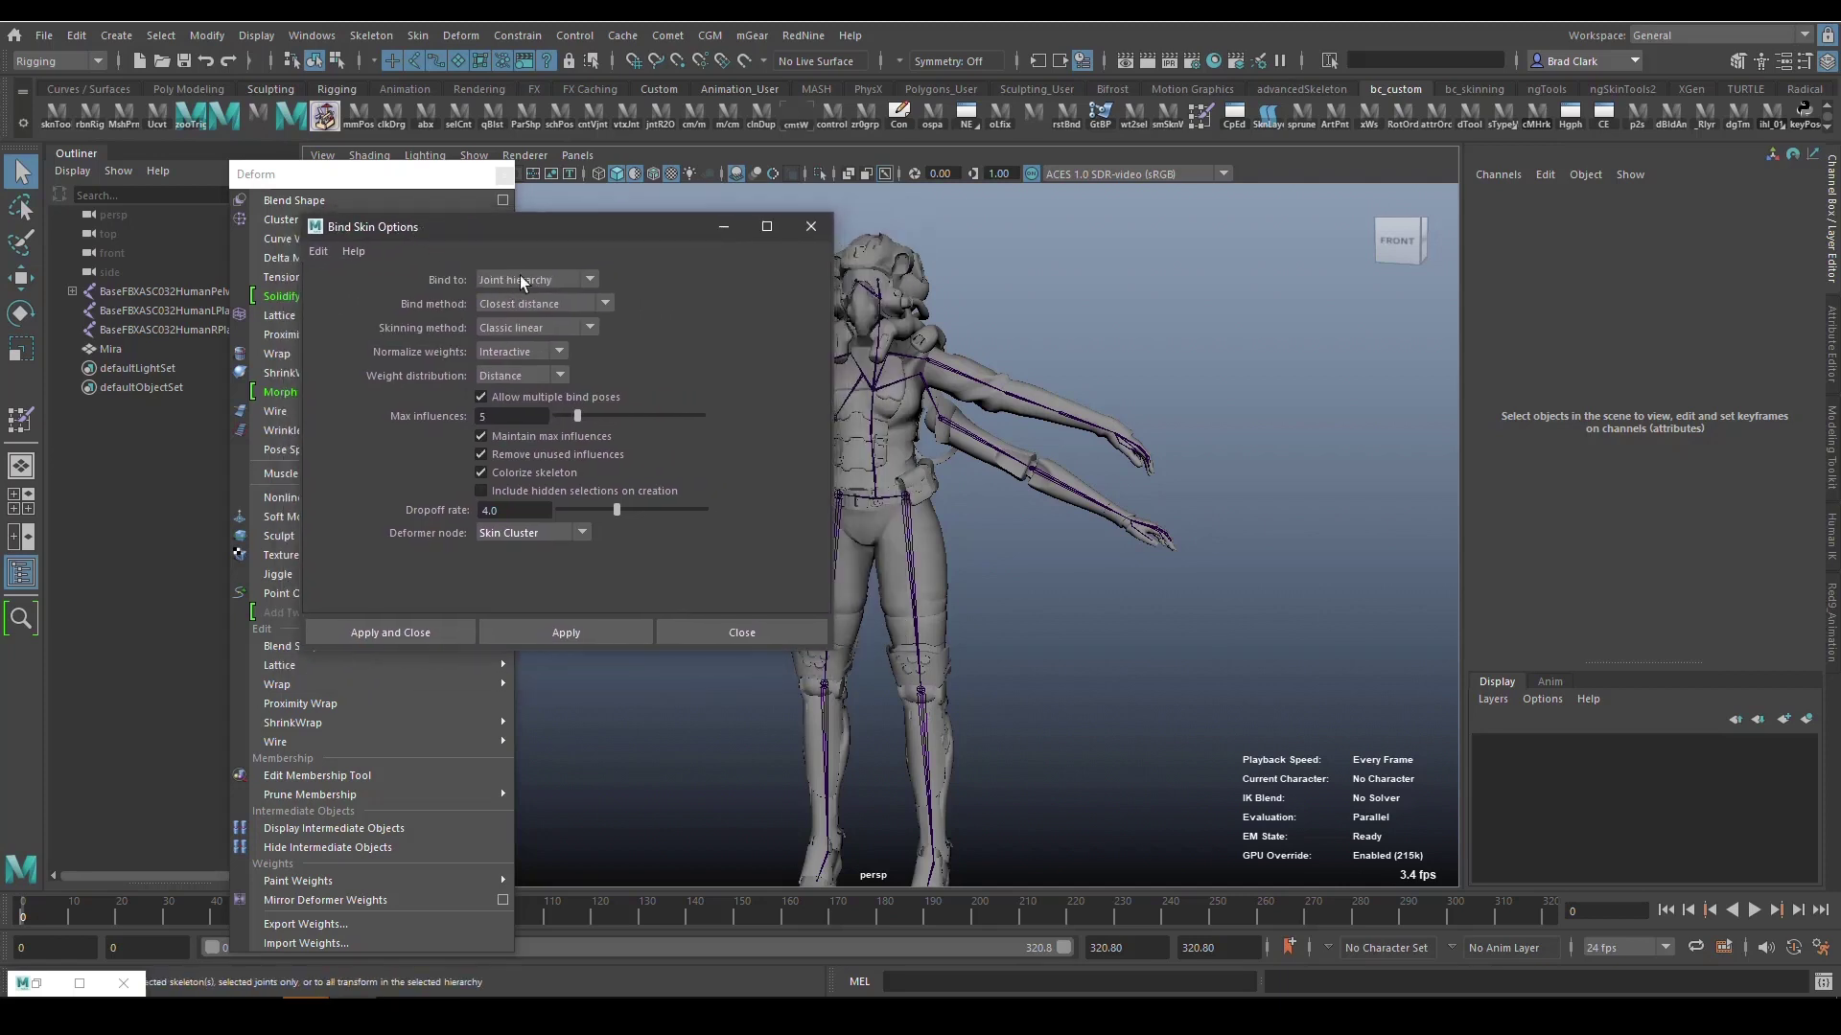
Bind to Selected joints using the Closest in hierarchy bind method.
click(534, 279)
click(522, 311)
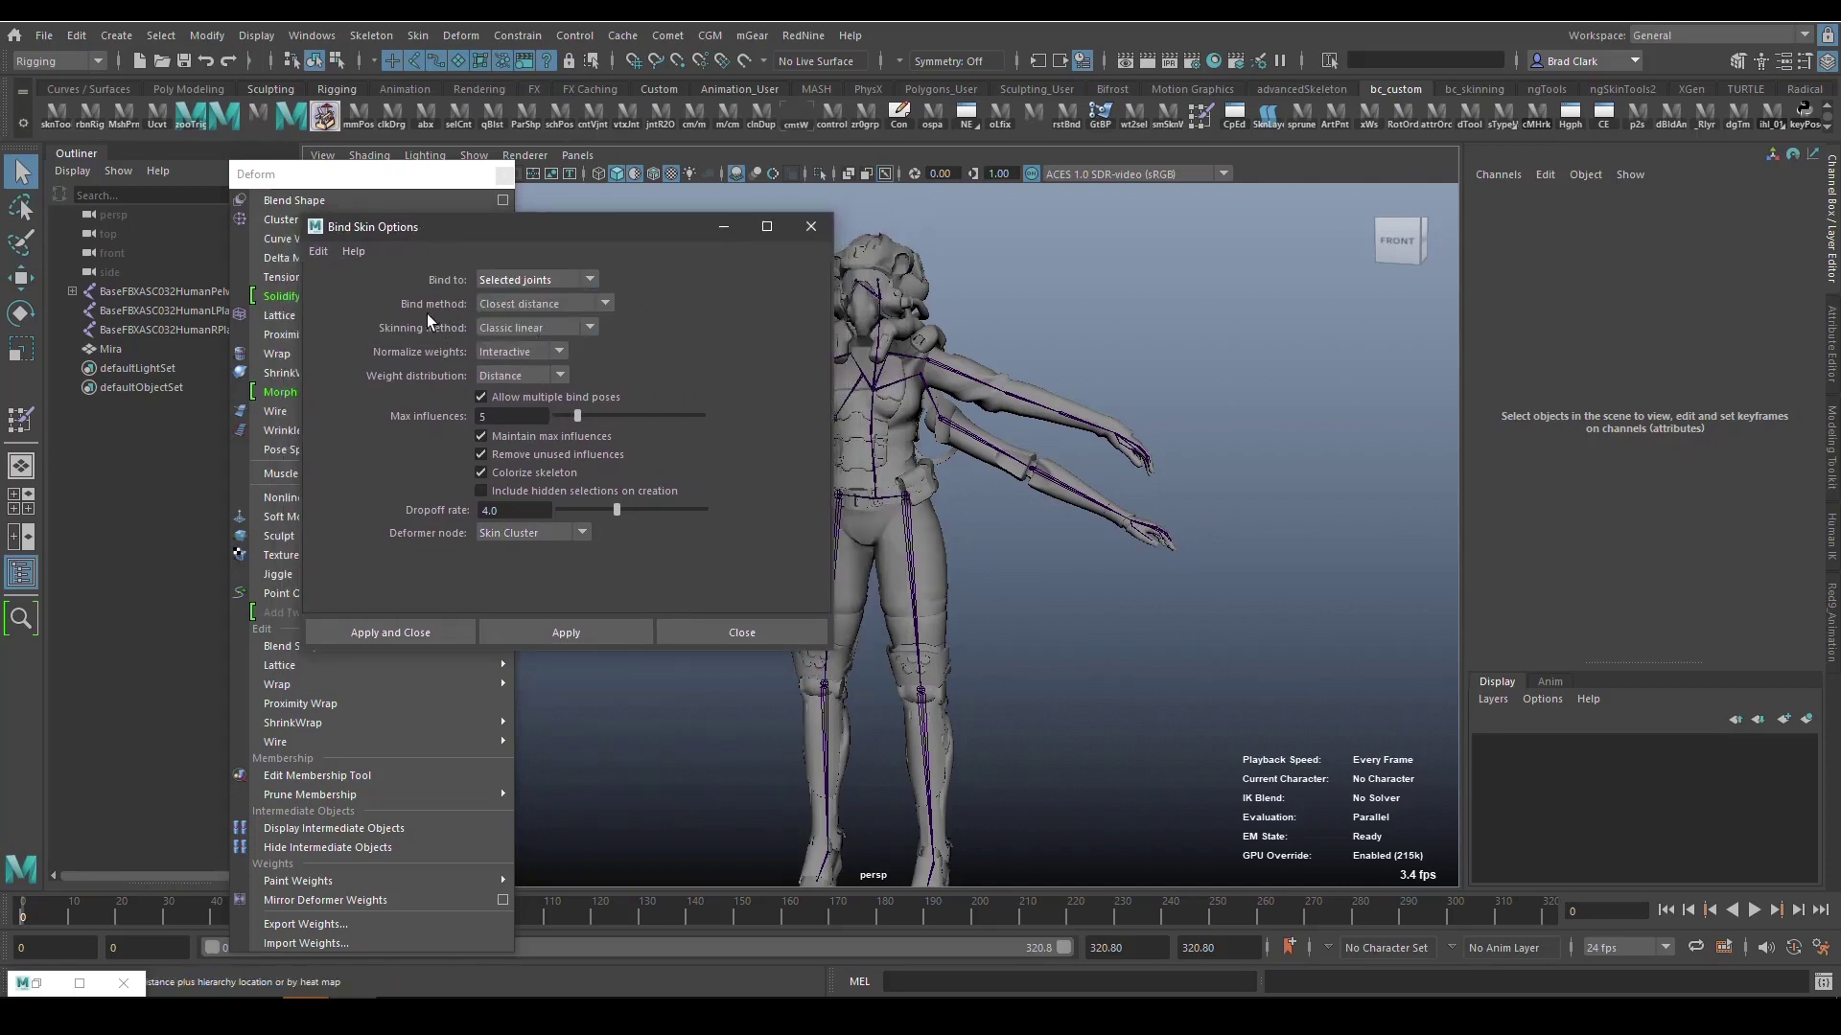
click(526, 302)
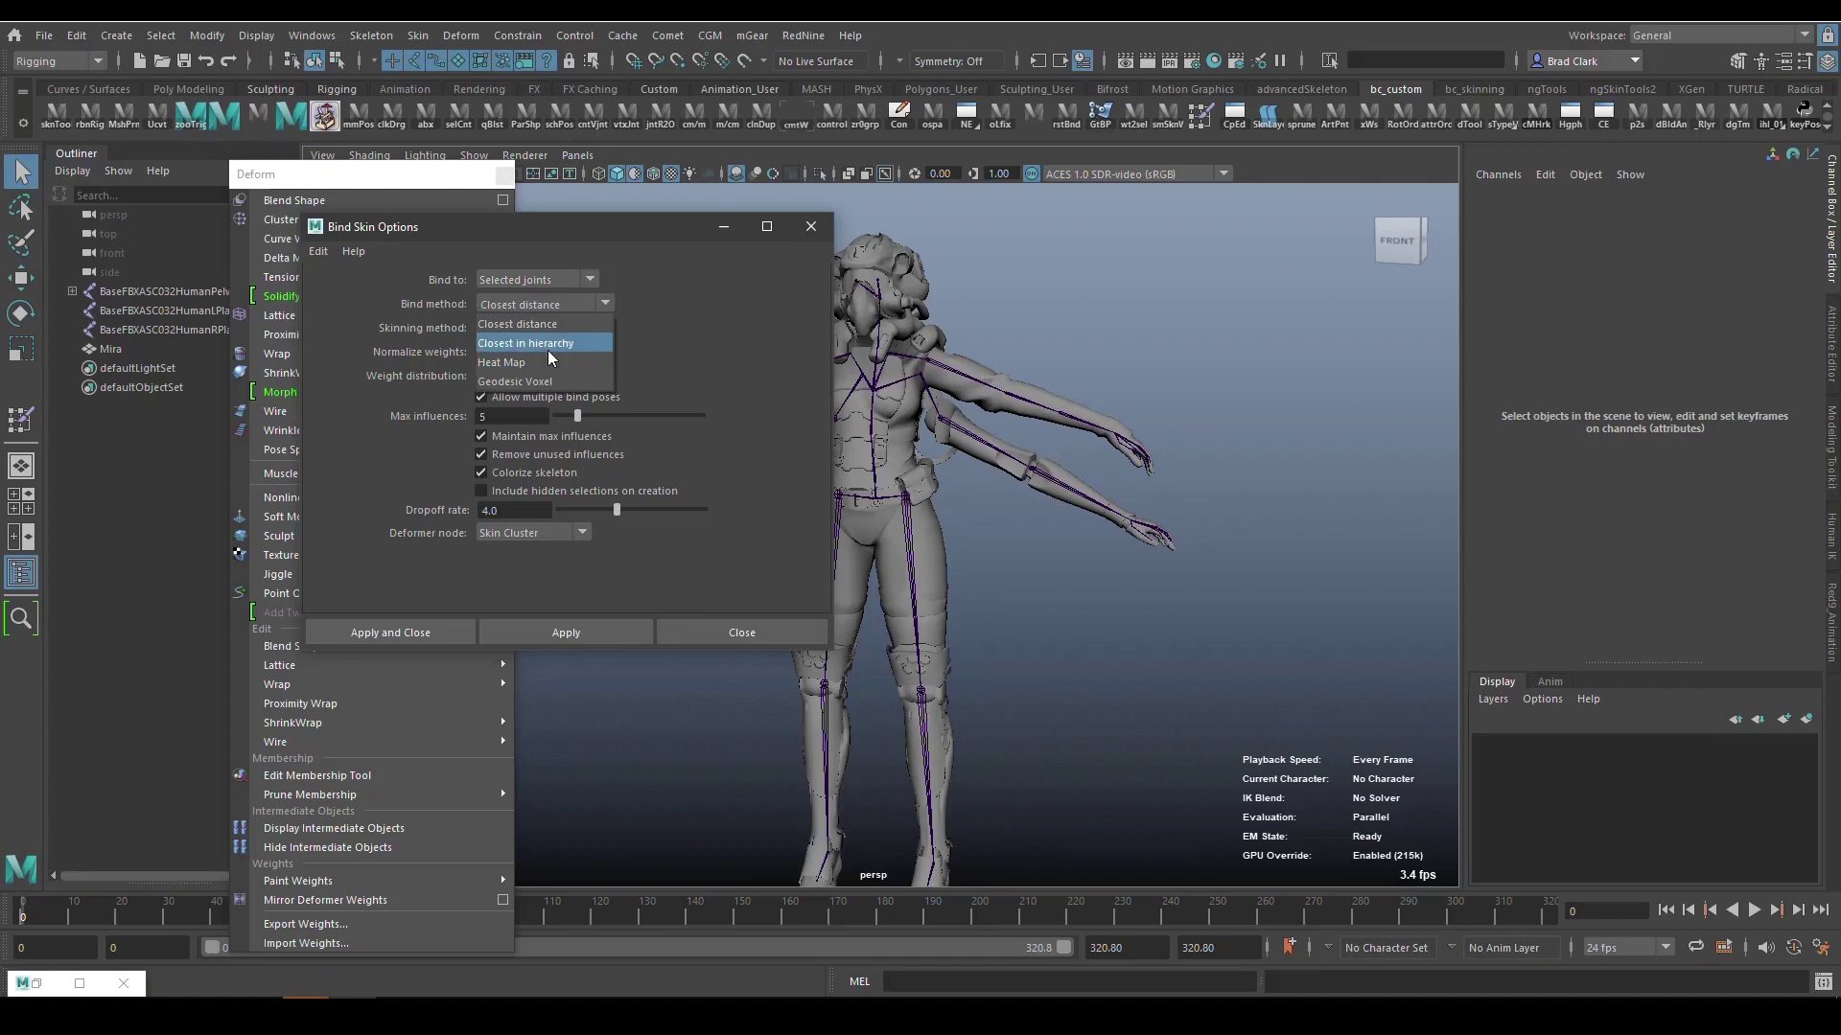
click(548, 347)
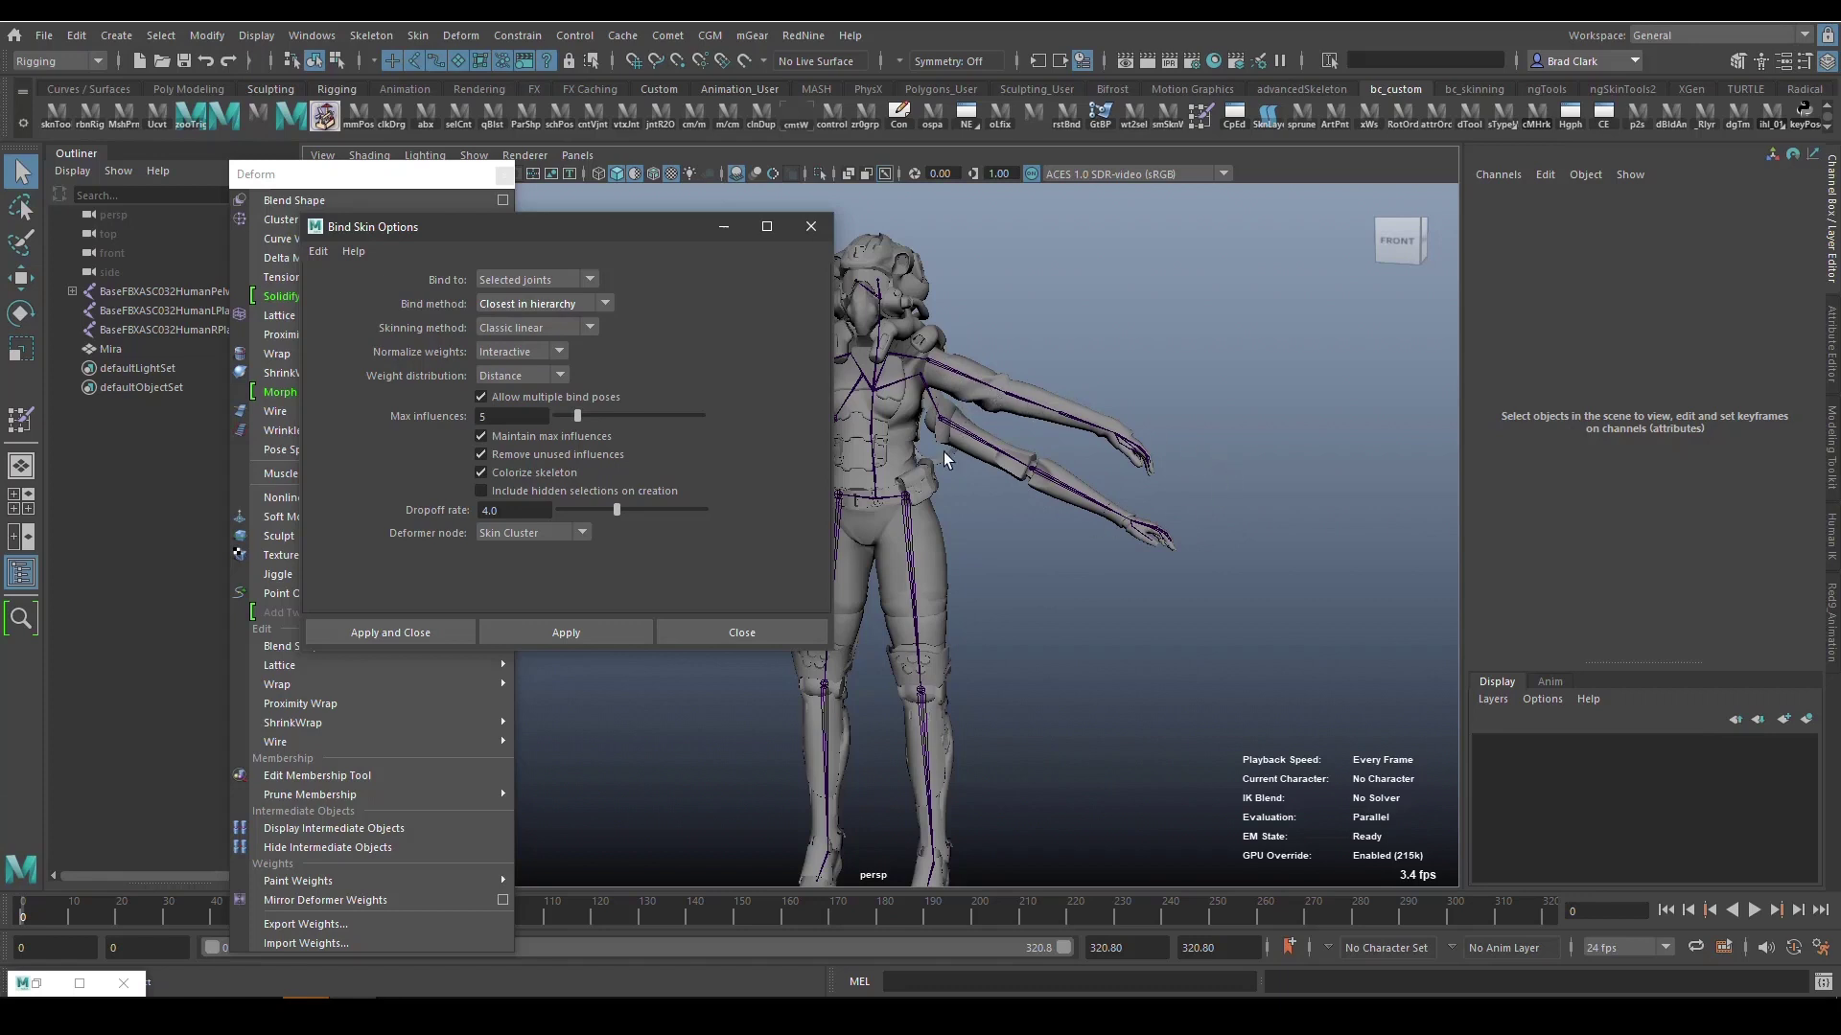
click(547, 305)
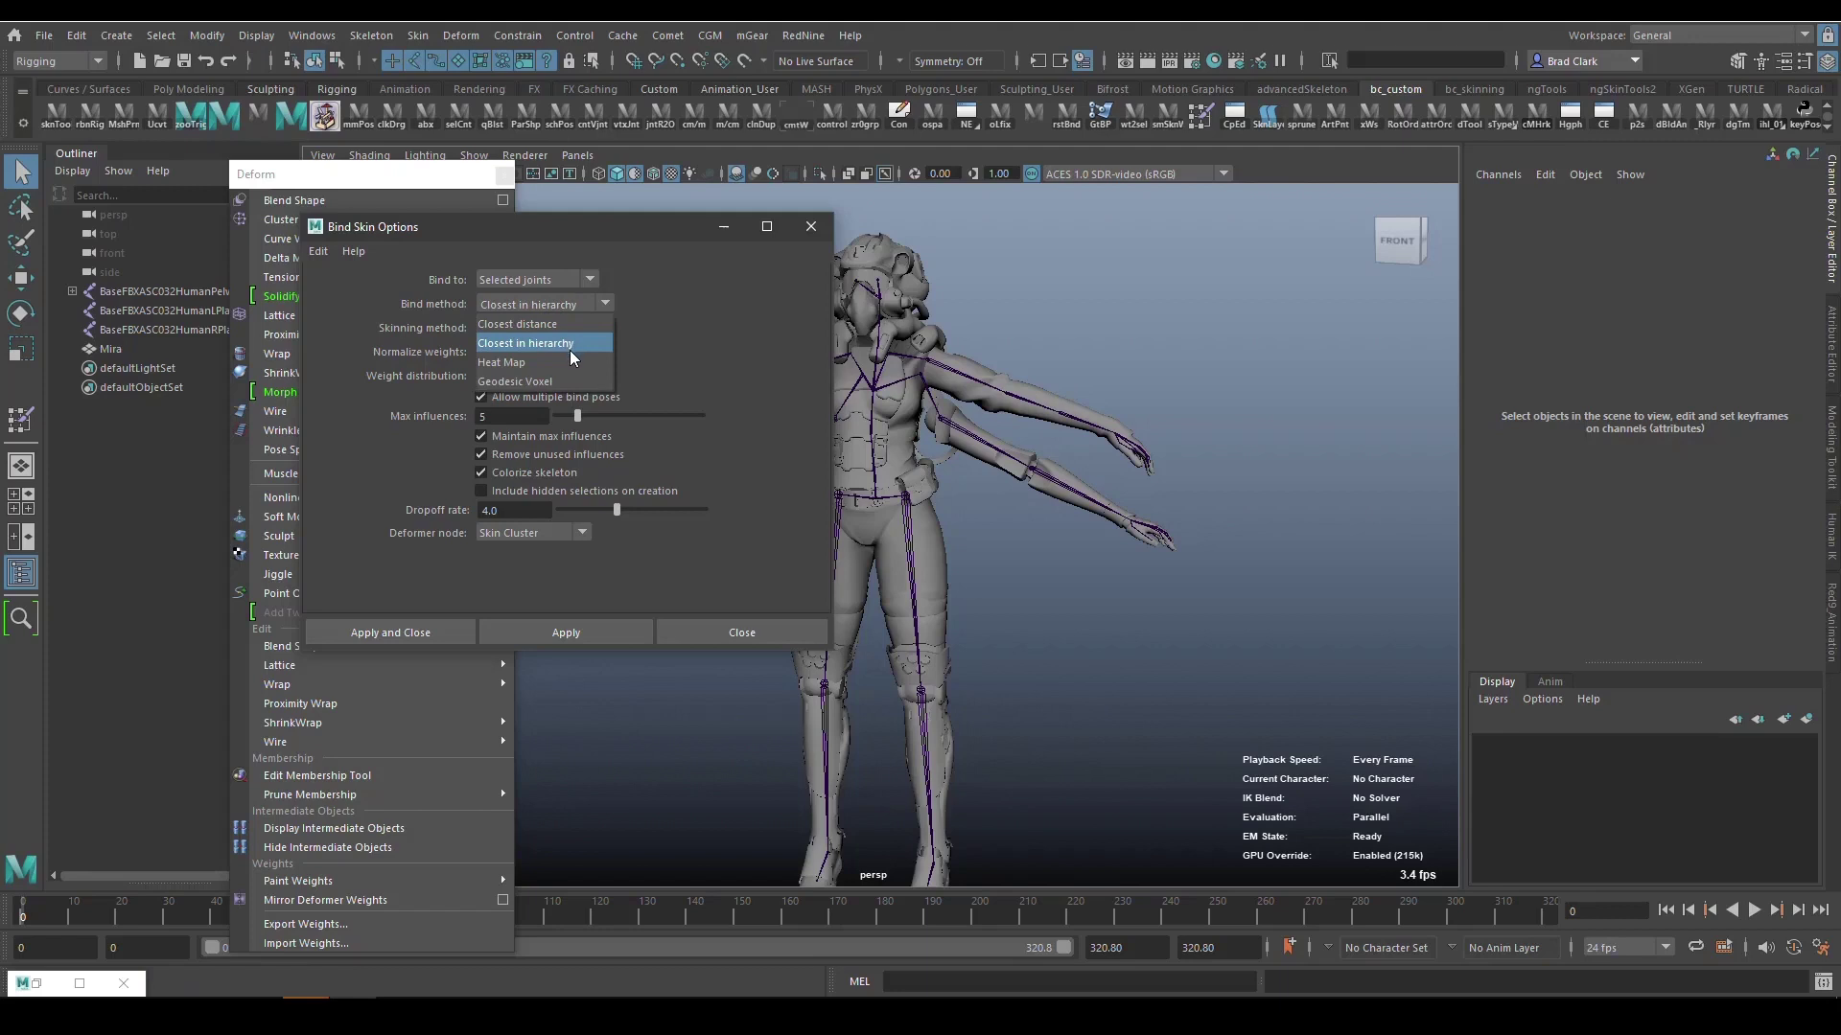
click(677, 291)
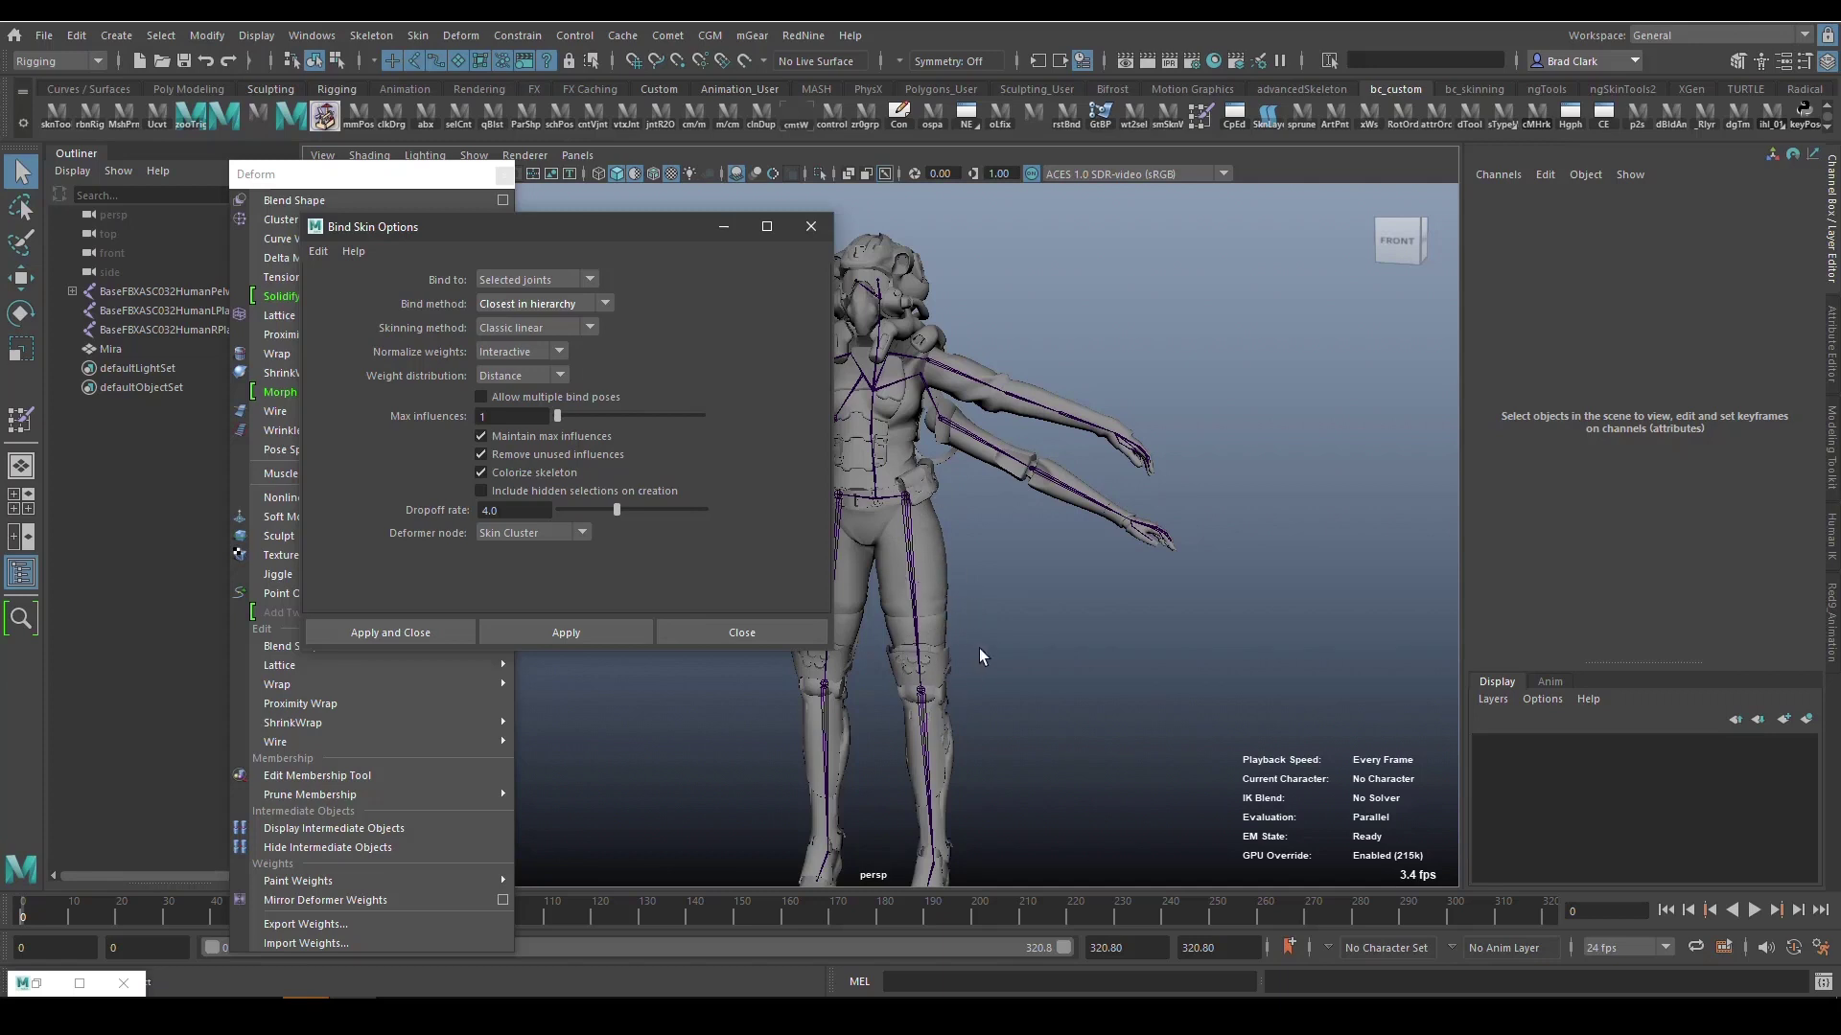
Scroll the bind options and try Neighbors weight distribution before reverting to Distance.
drag(631, 227, 614, 221)
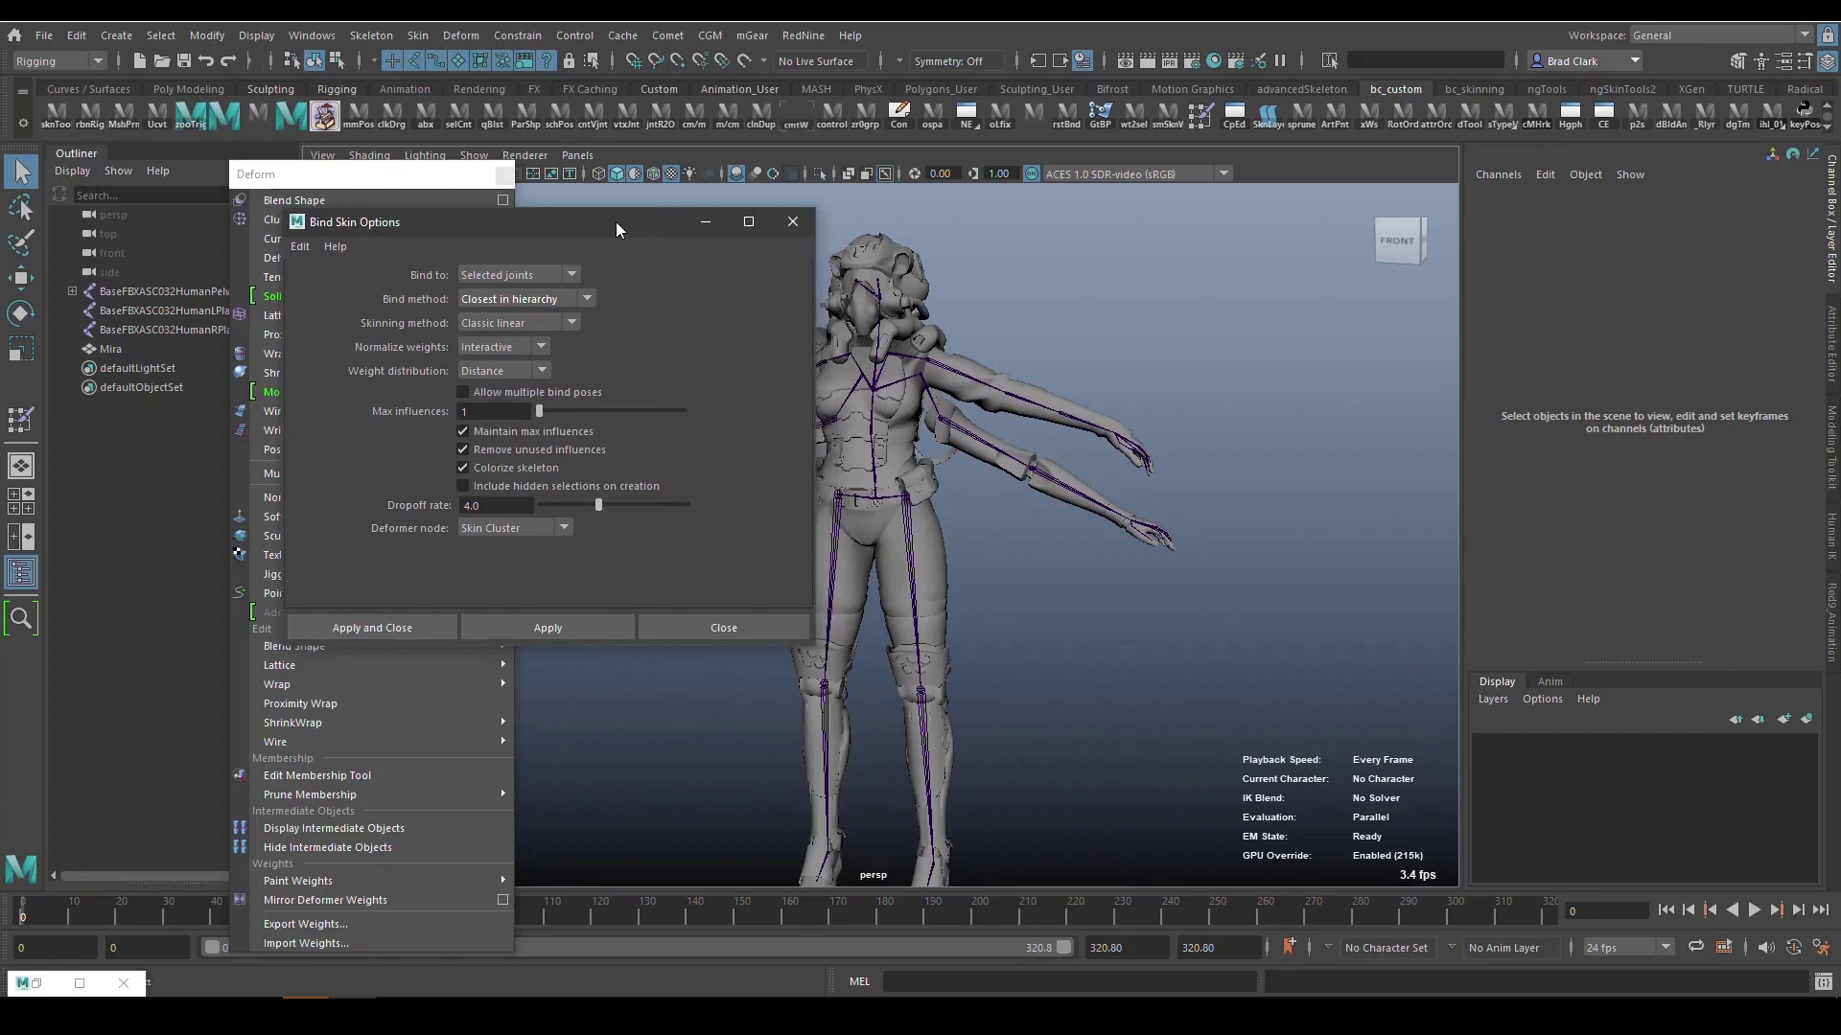
scroll(974, 573, down, 3)
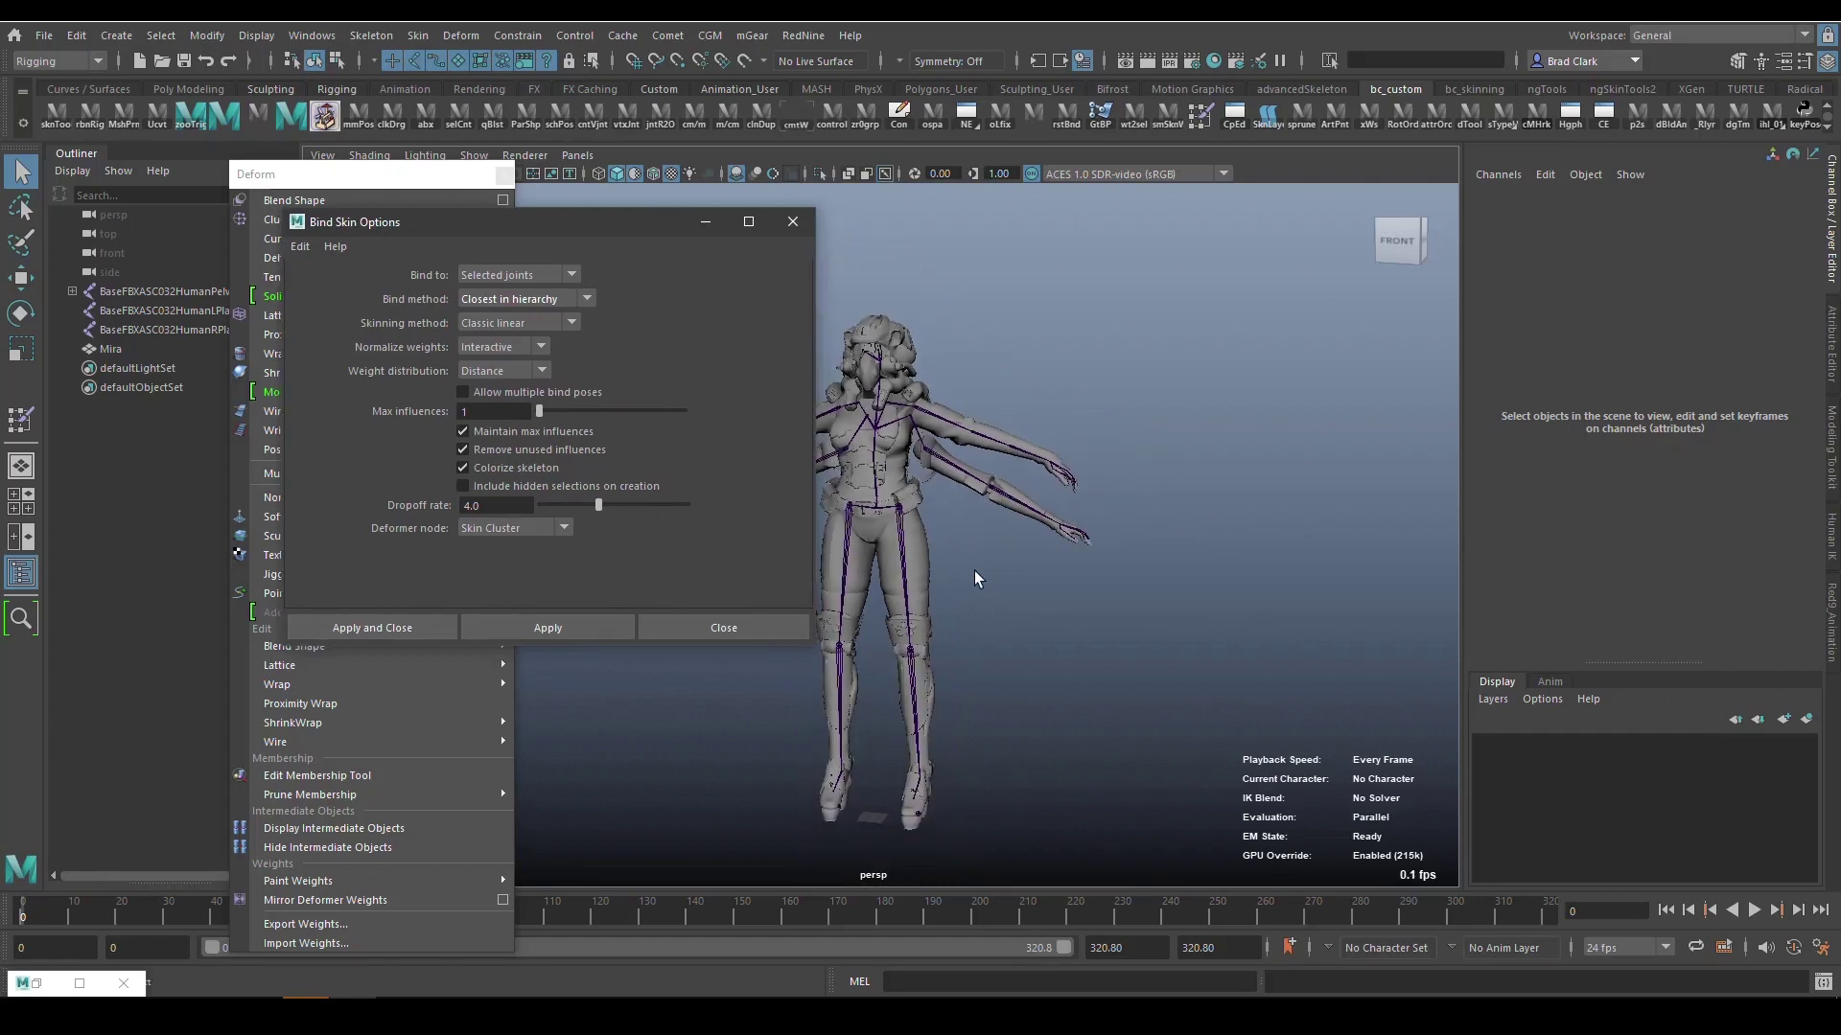
scroll(974, 571, up, 3)
scroll(974, 571, down, 2)
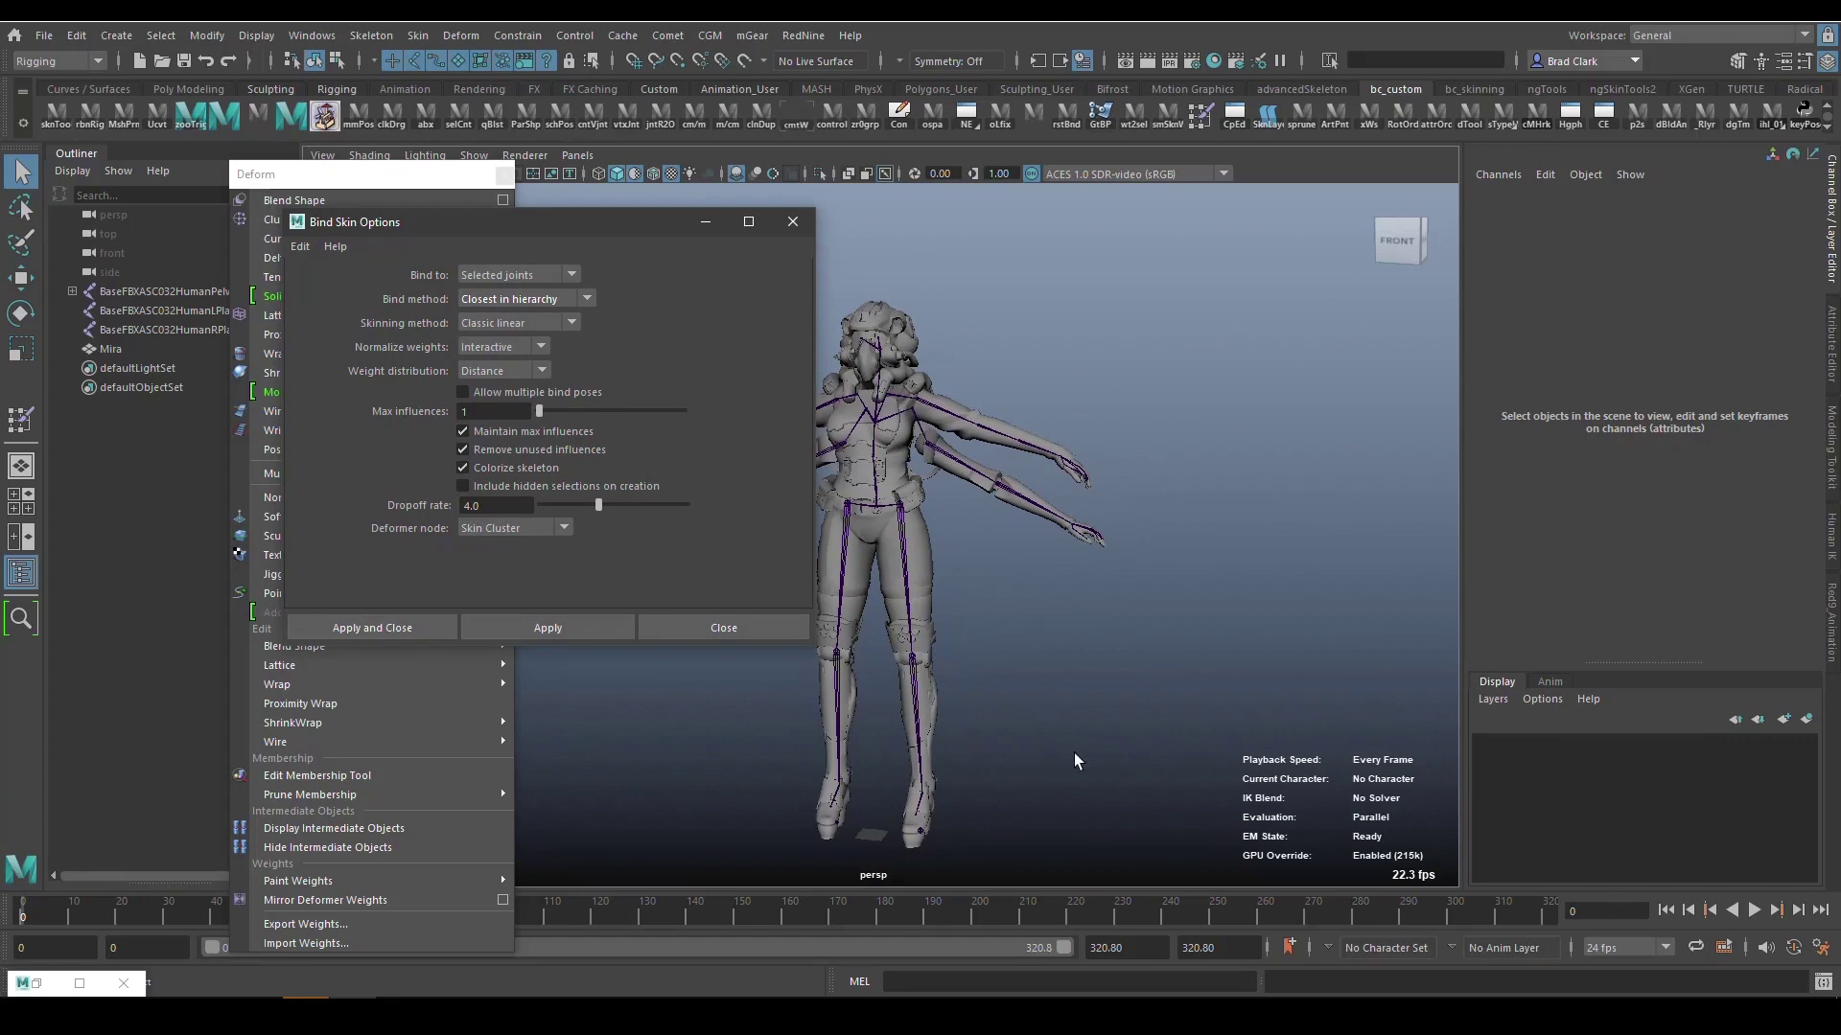
scroll(1031, 757, down, 5)
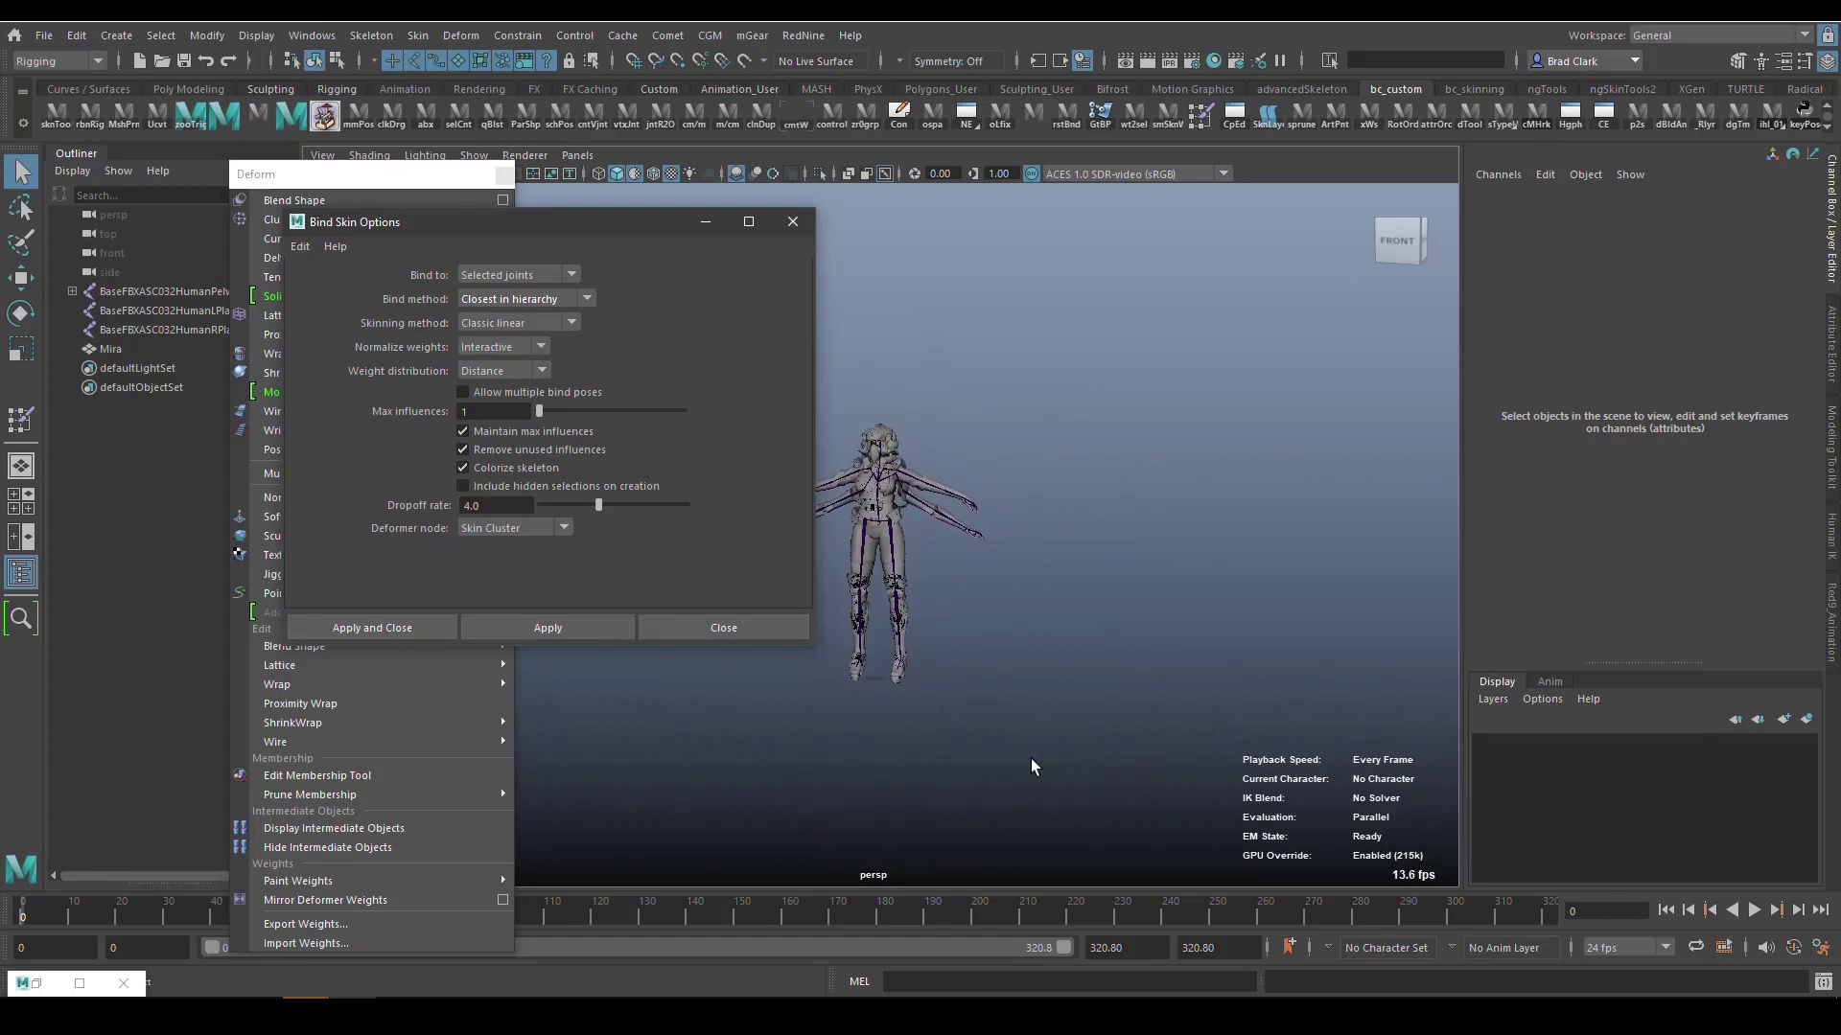
scroll(1032, 757, up, 3)
scroll(1031, 758, down, 4)
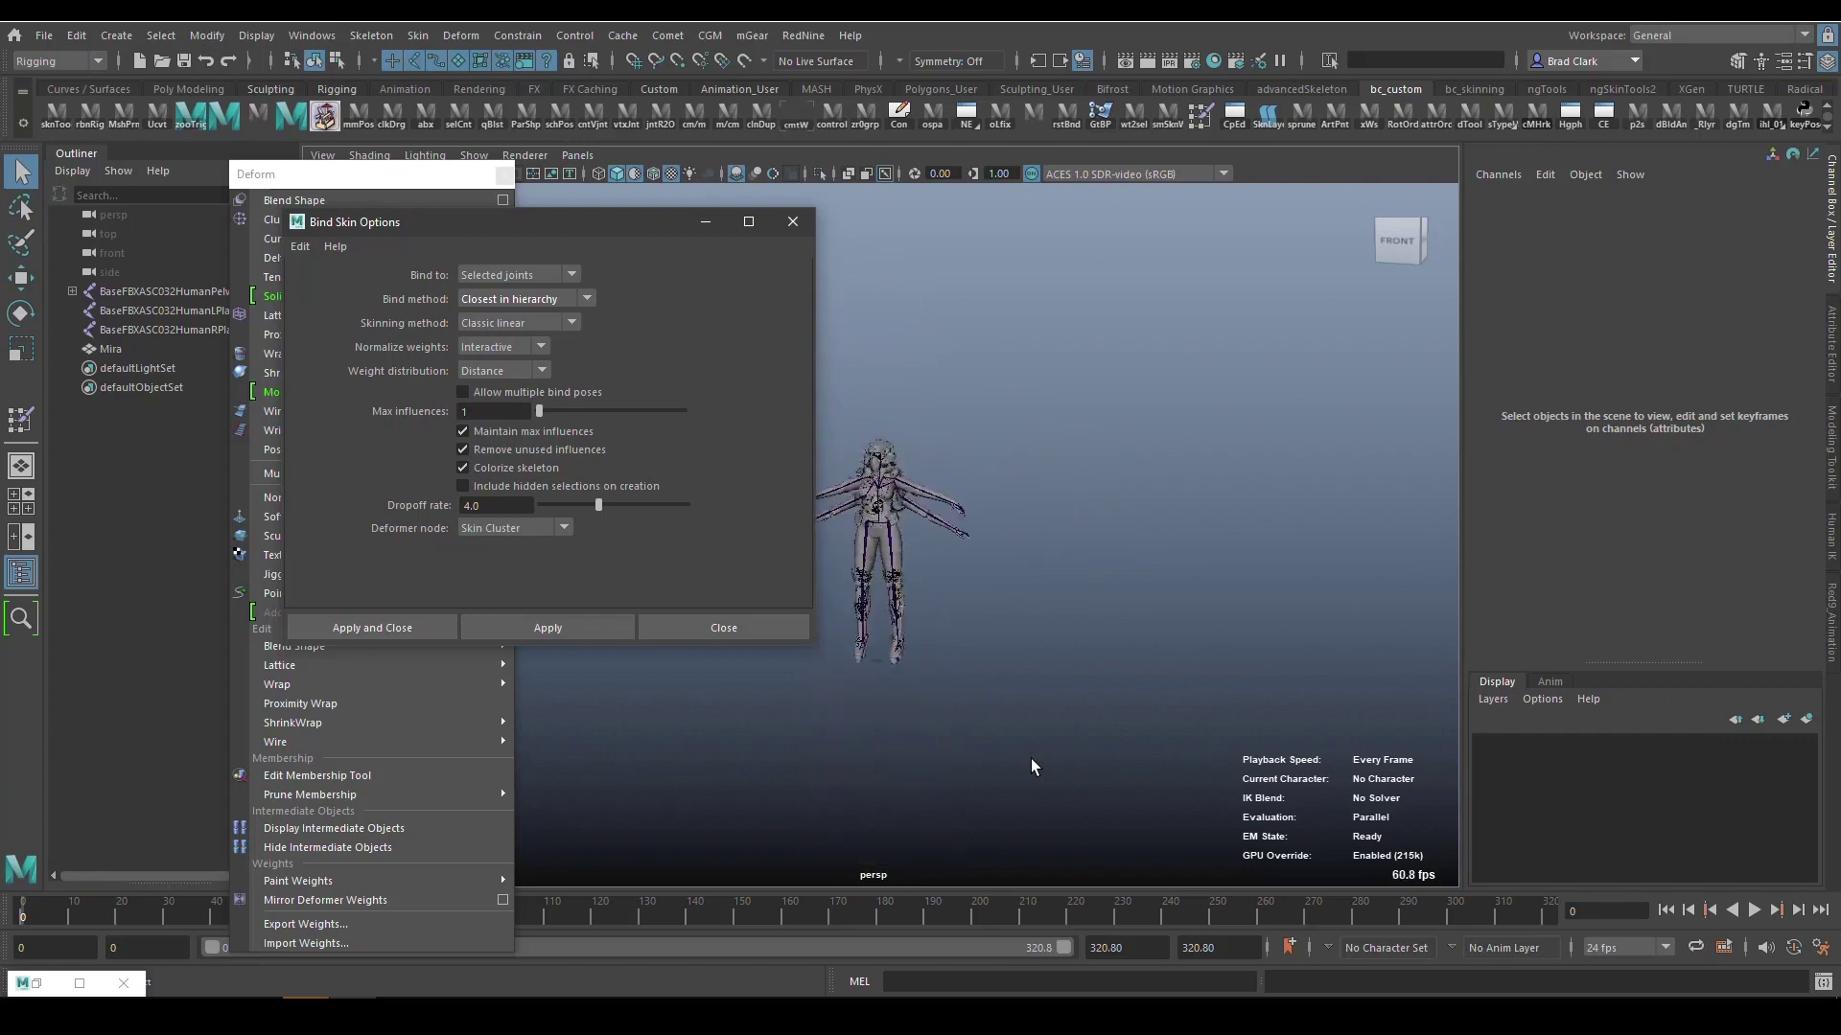
scroll(1031, 758, up, 4)
scroll(1031, 757, down, 1)
scroll(1031, 757, down, 1)
scroll(1032, 758, up, 3)
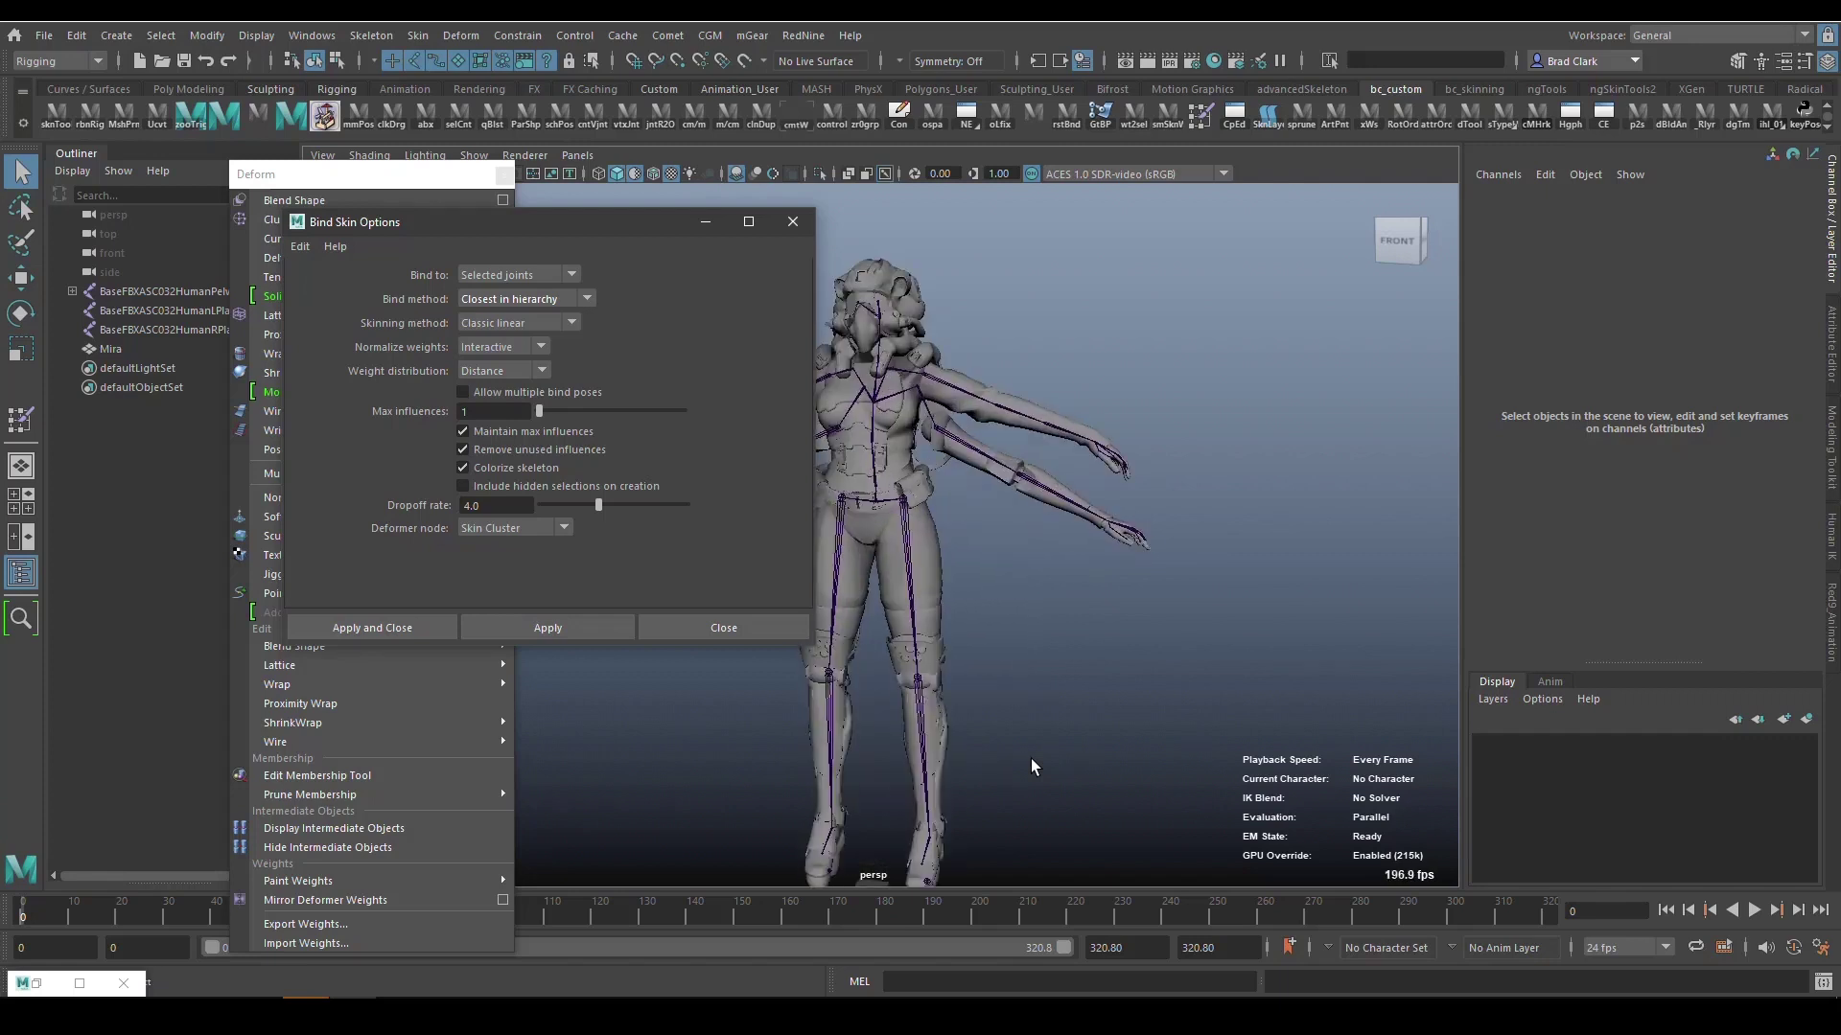
scroll(1032, 758, down, 2)
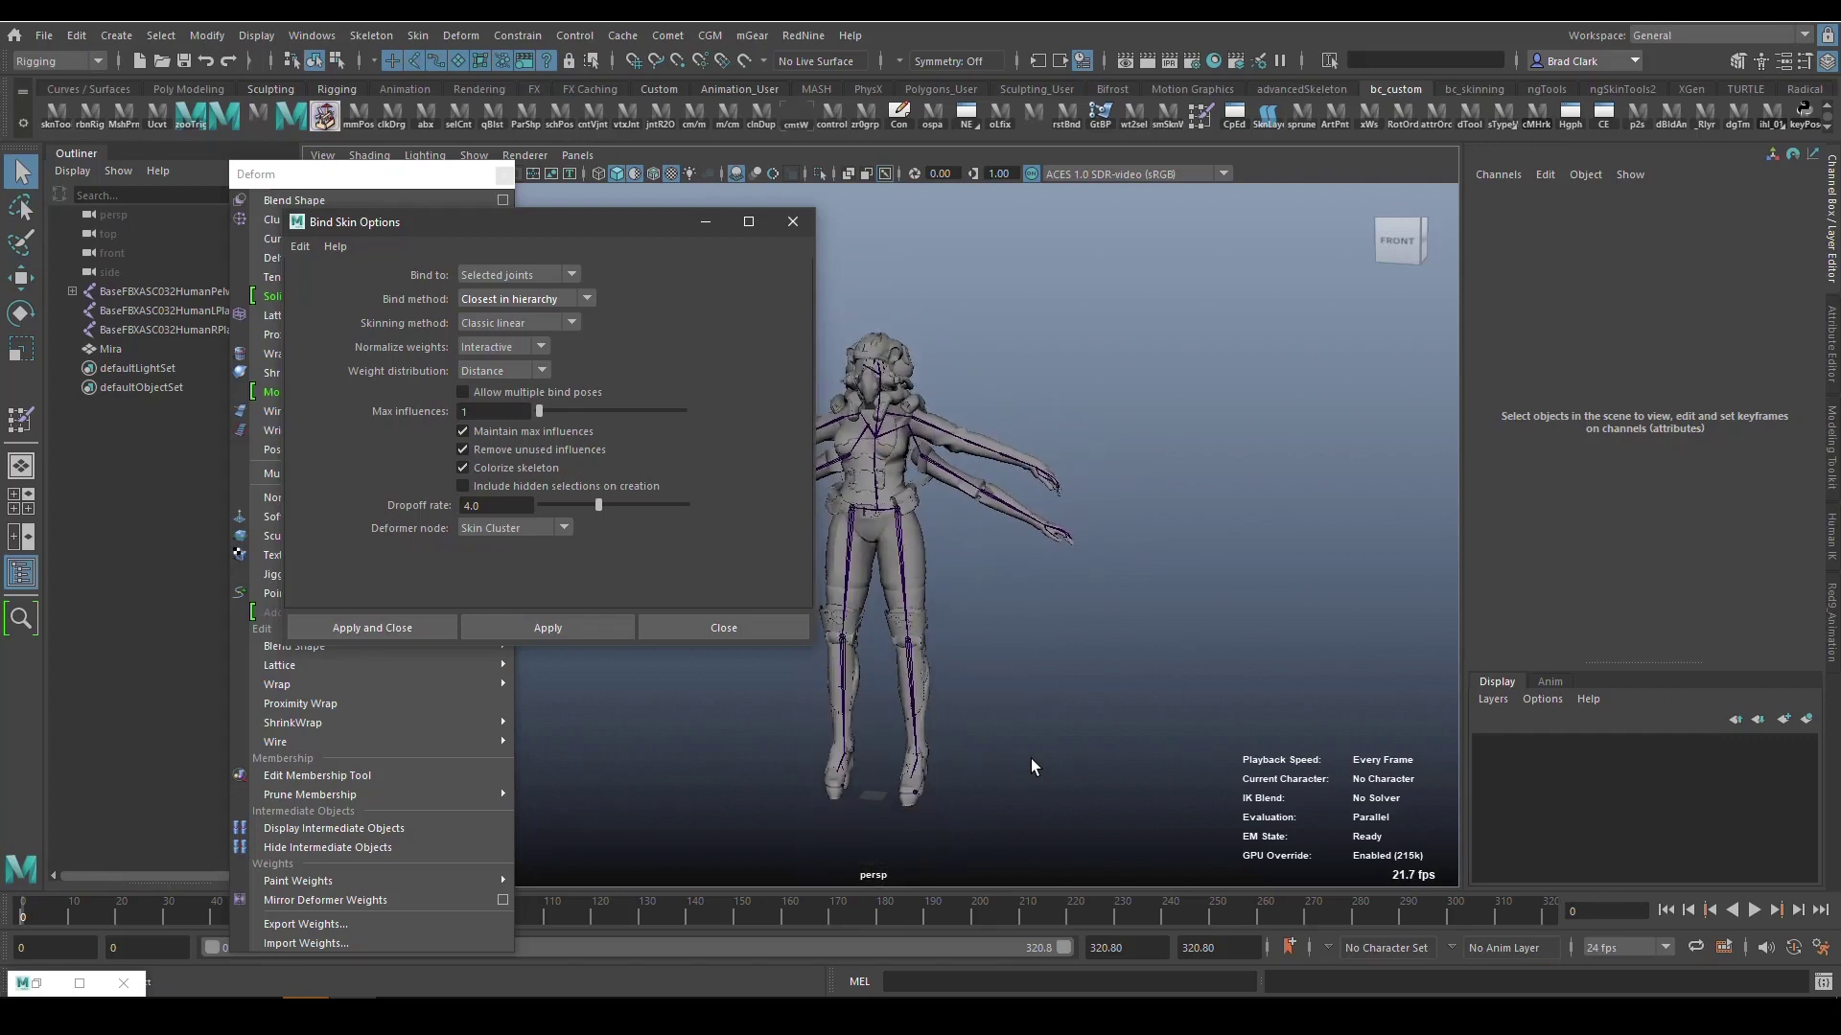
scroll(1020, 756, up, 2)
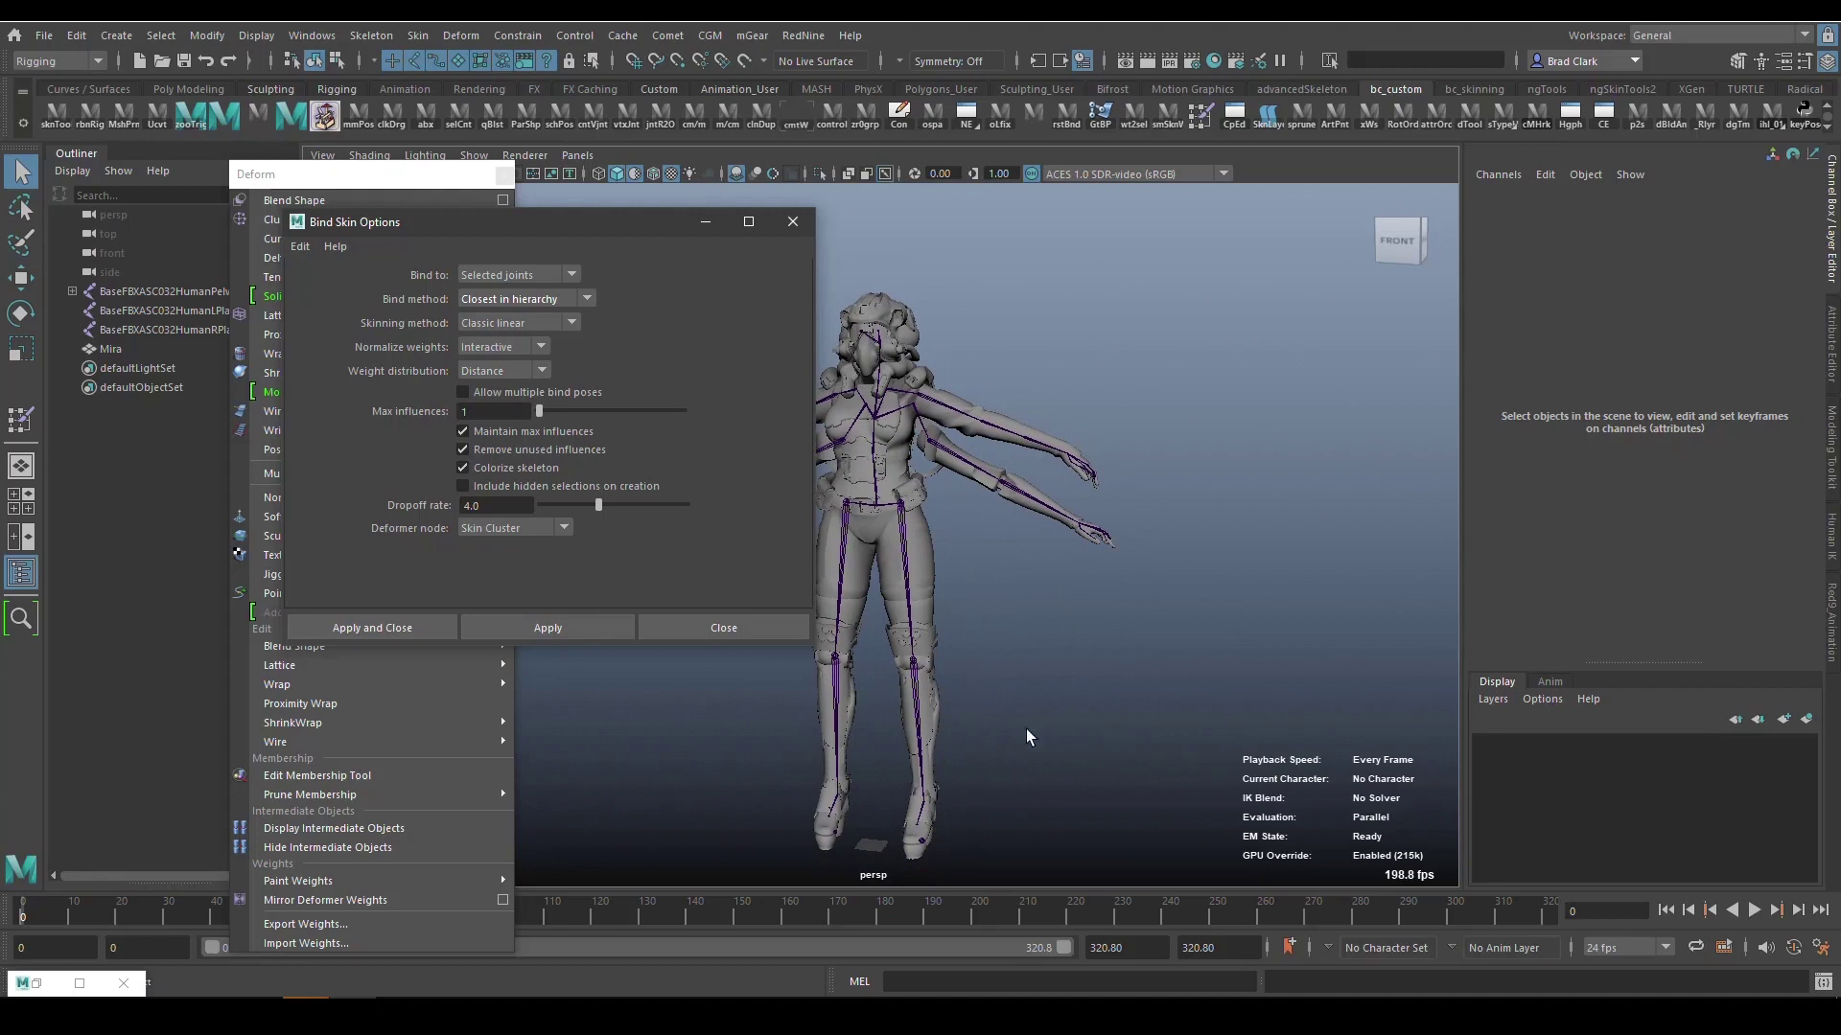
click(498, 371)
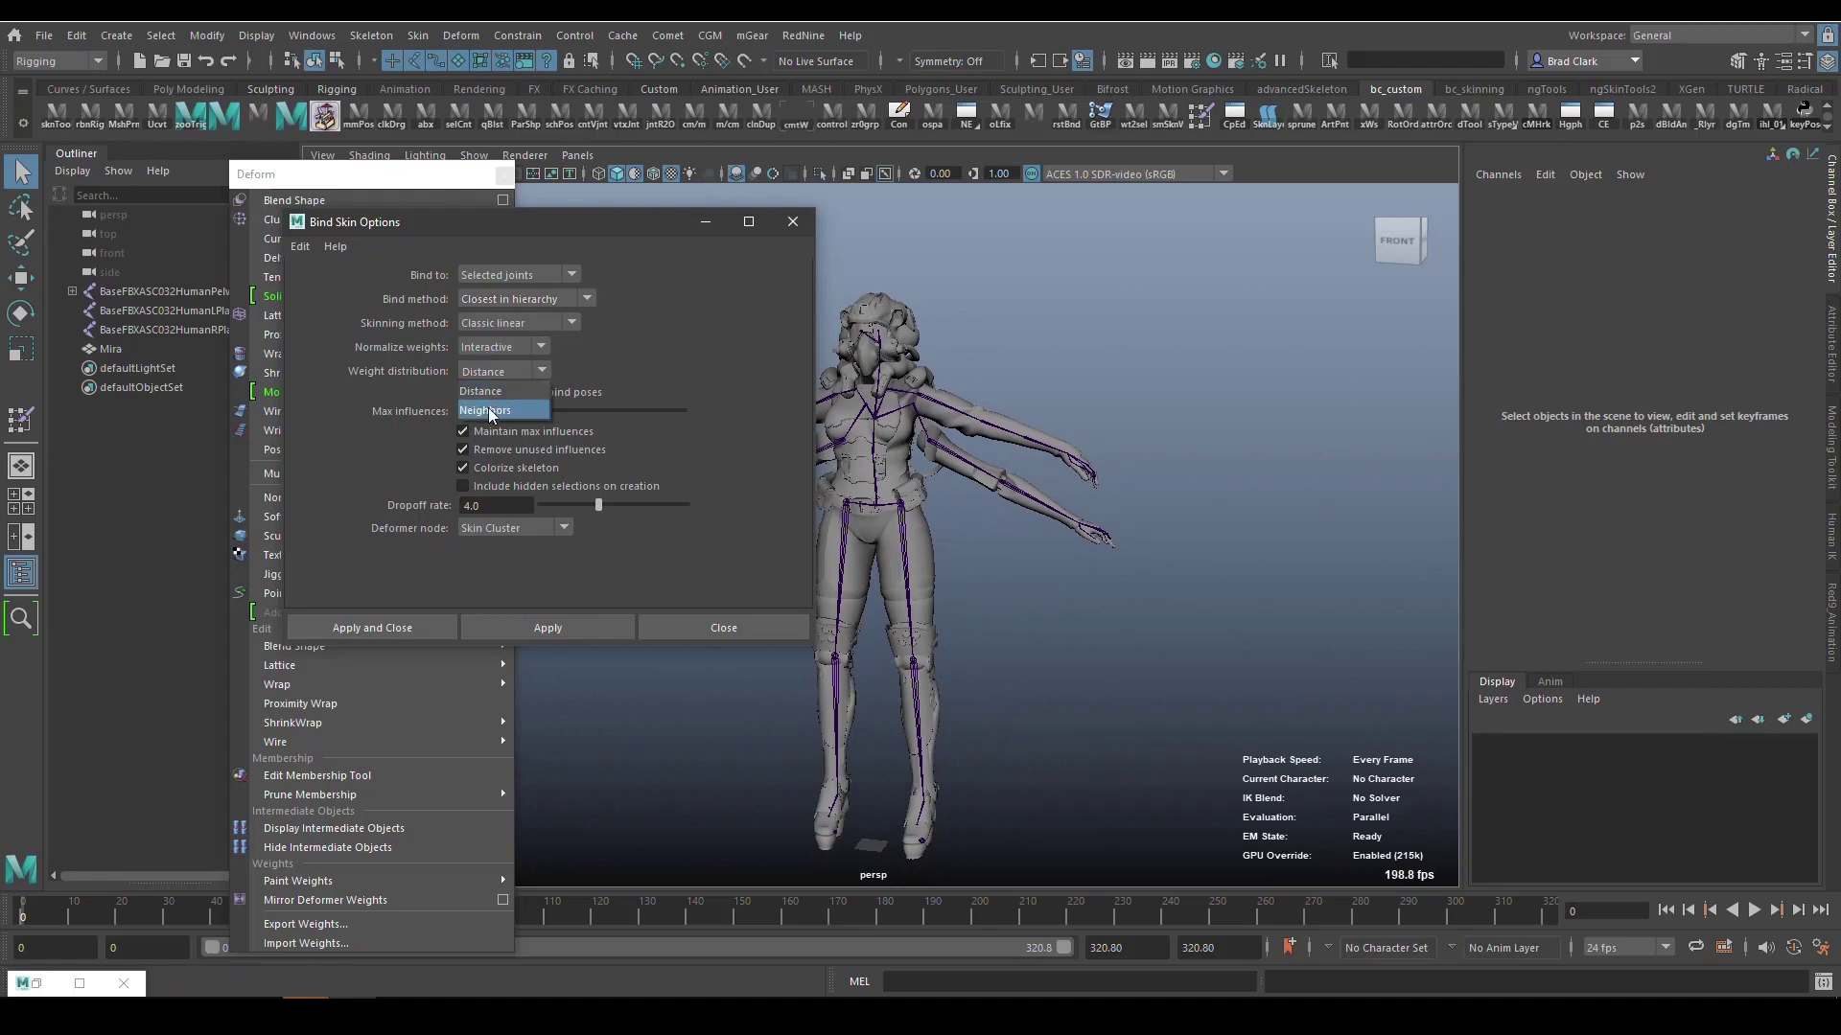
click(489, 411)
click(476, 379)
click(480, 391)
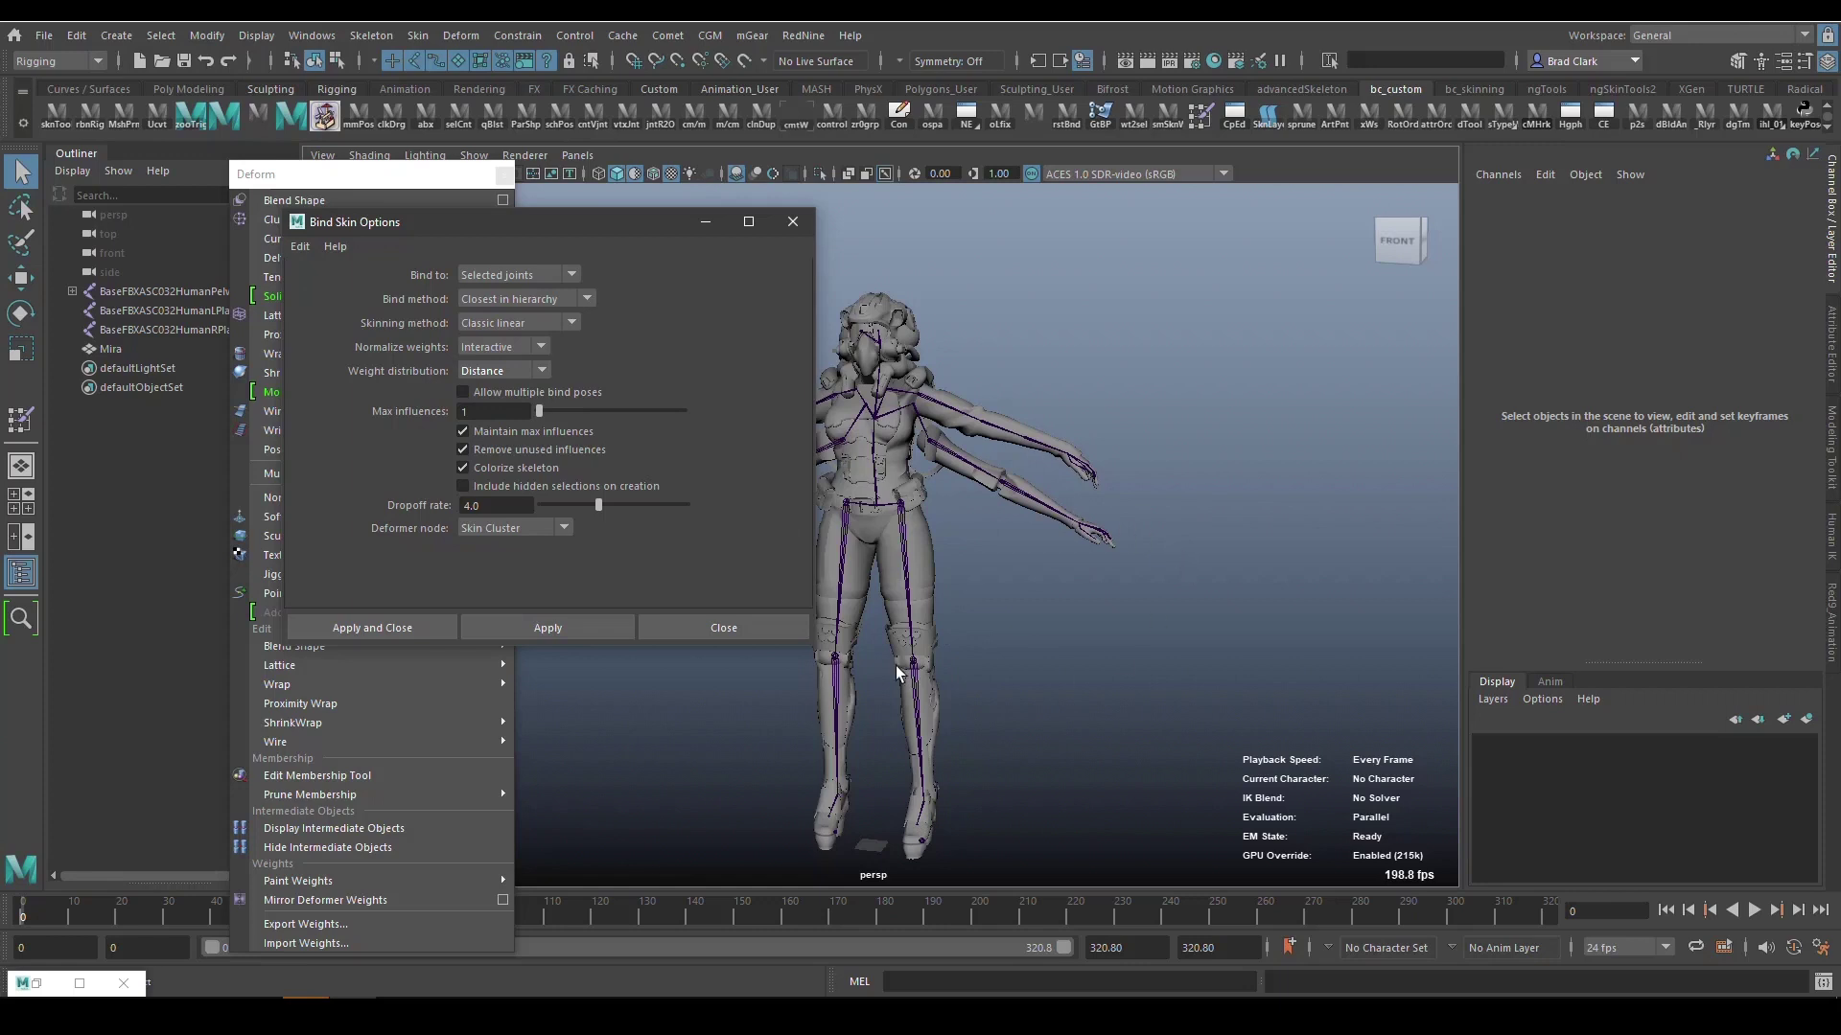
Settle Weight distribution on Neighbors and select the Mira mesh.
click(527, 368)
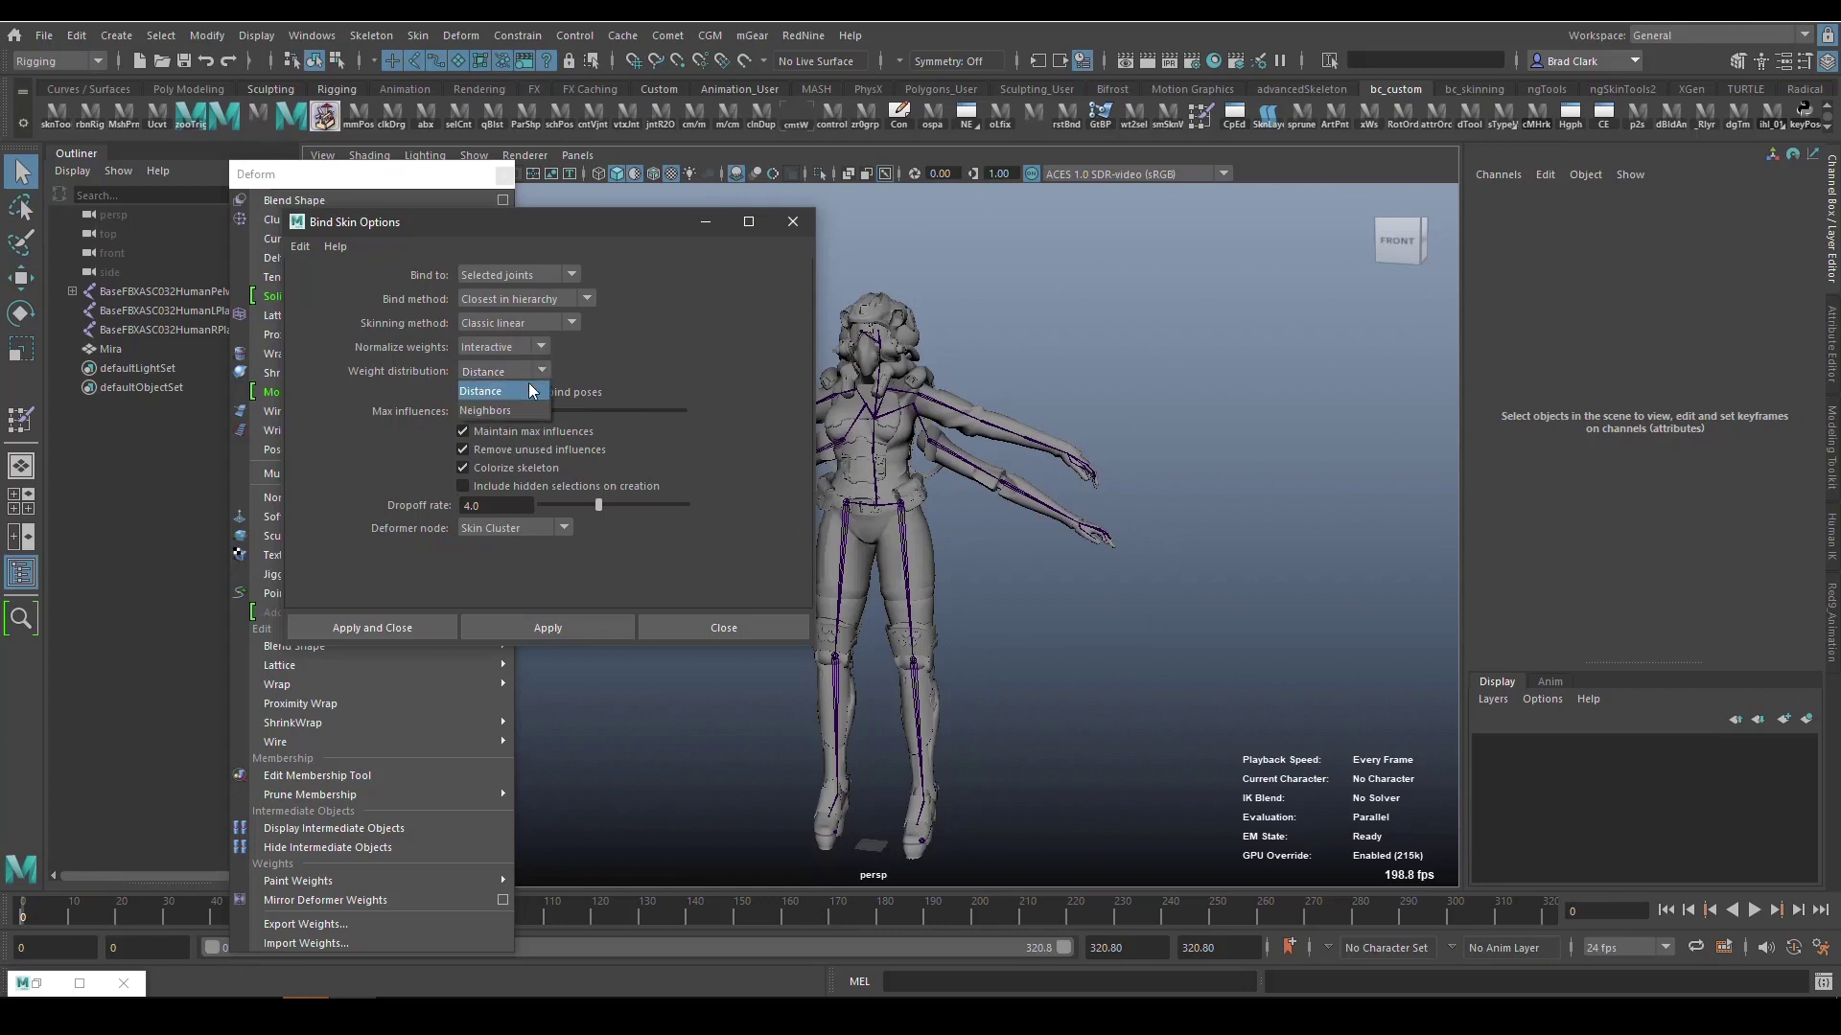
click(508, 408)
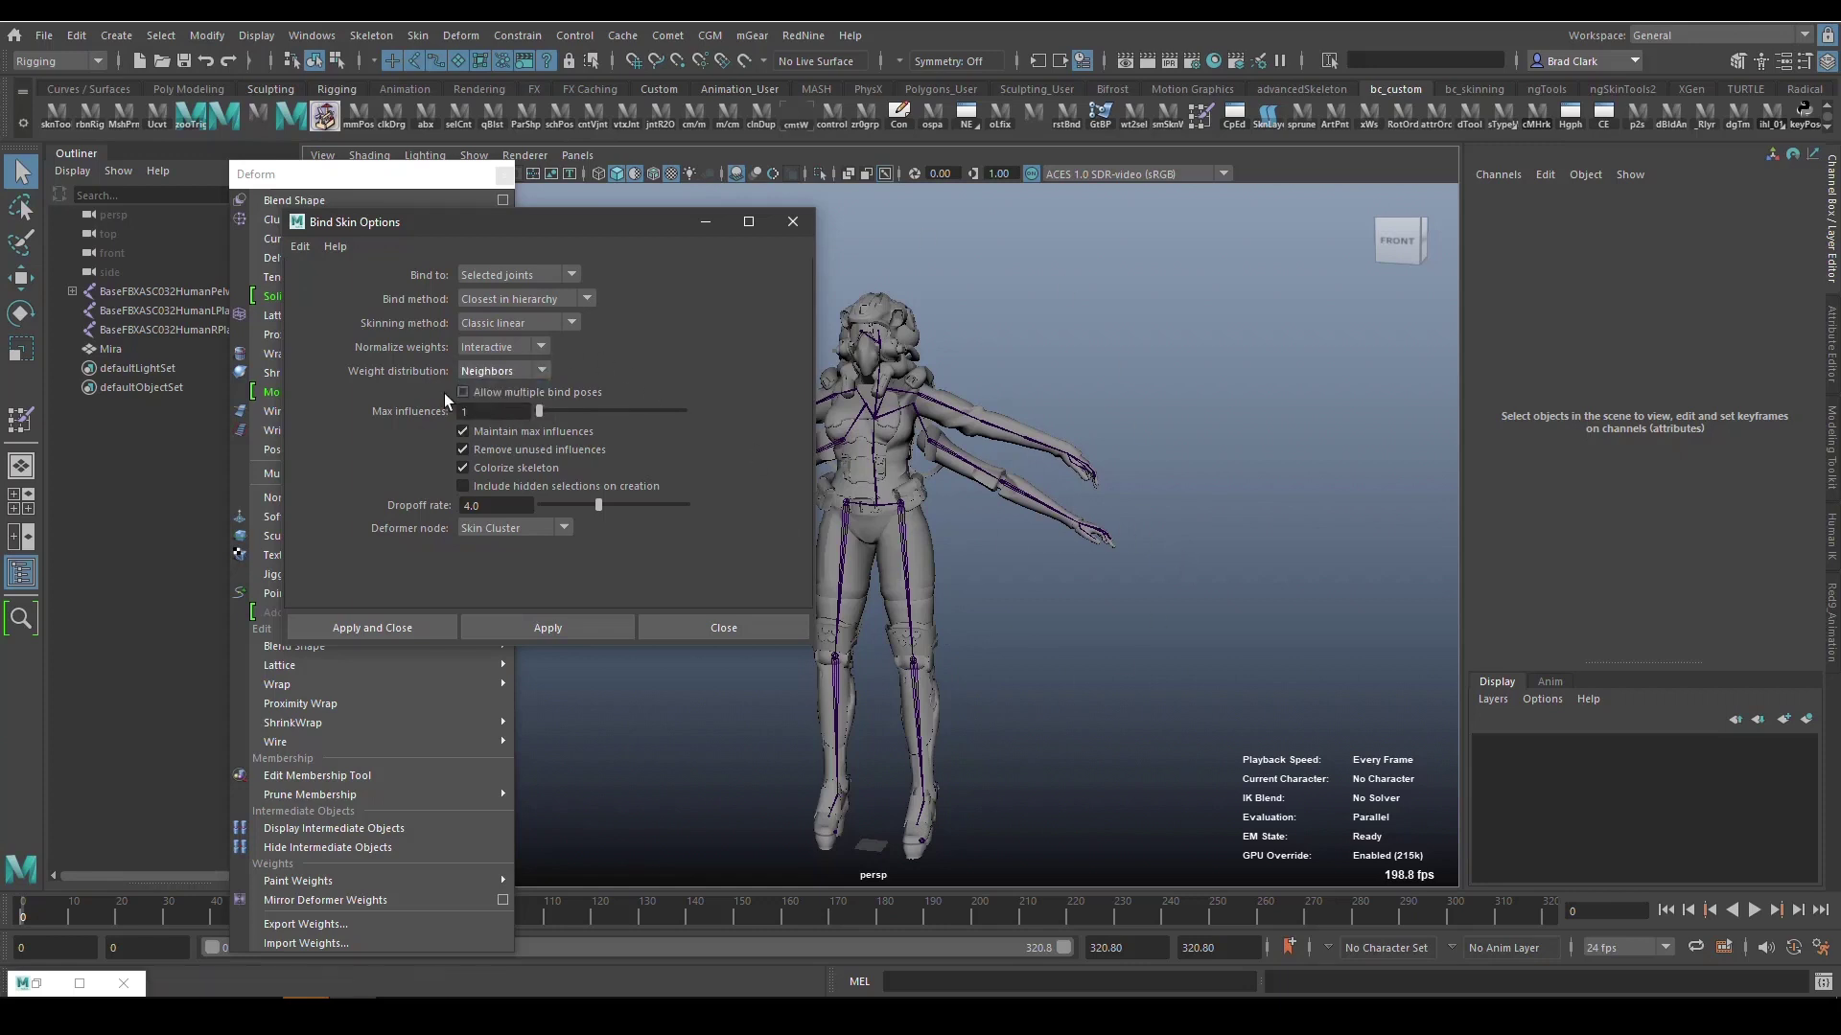
click(544, 374)
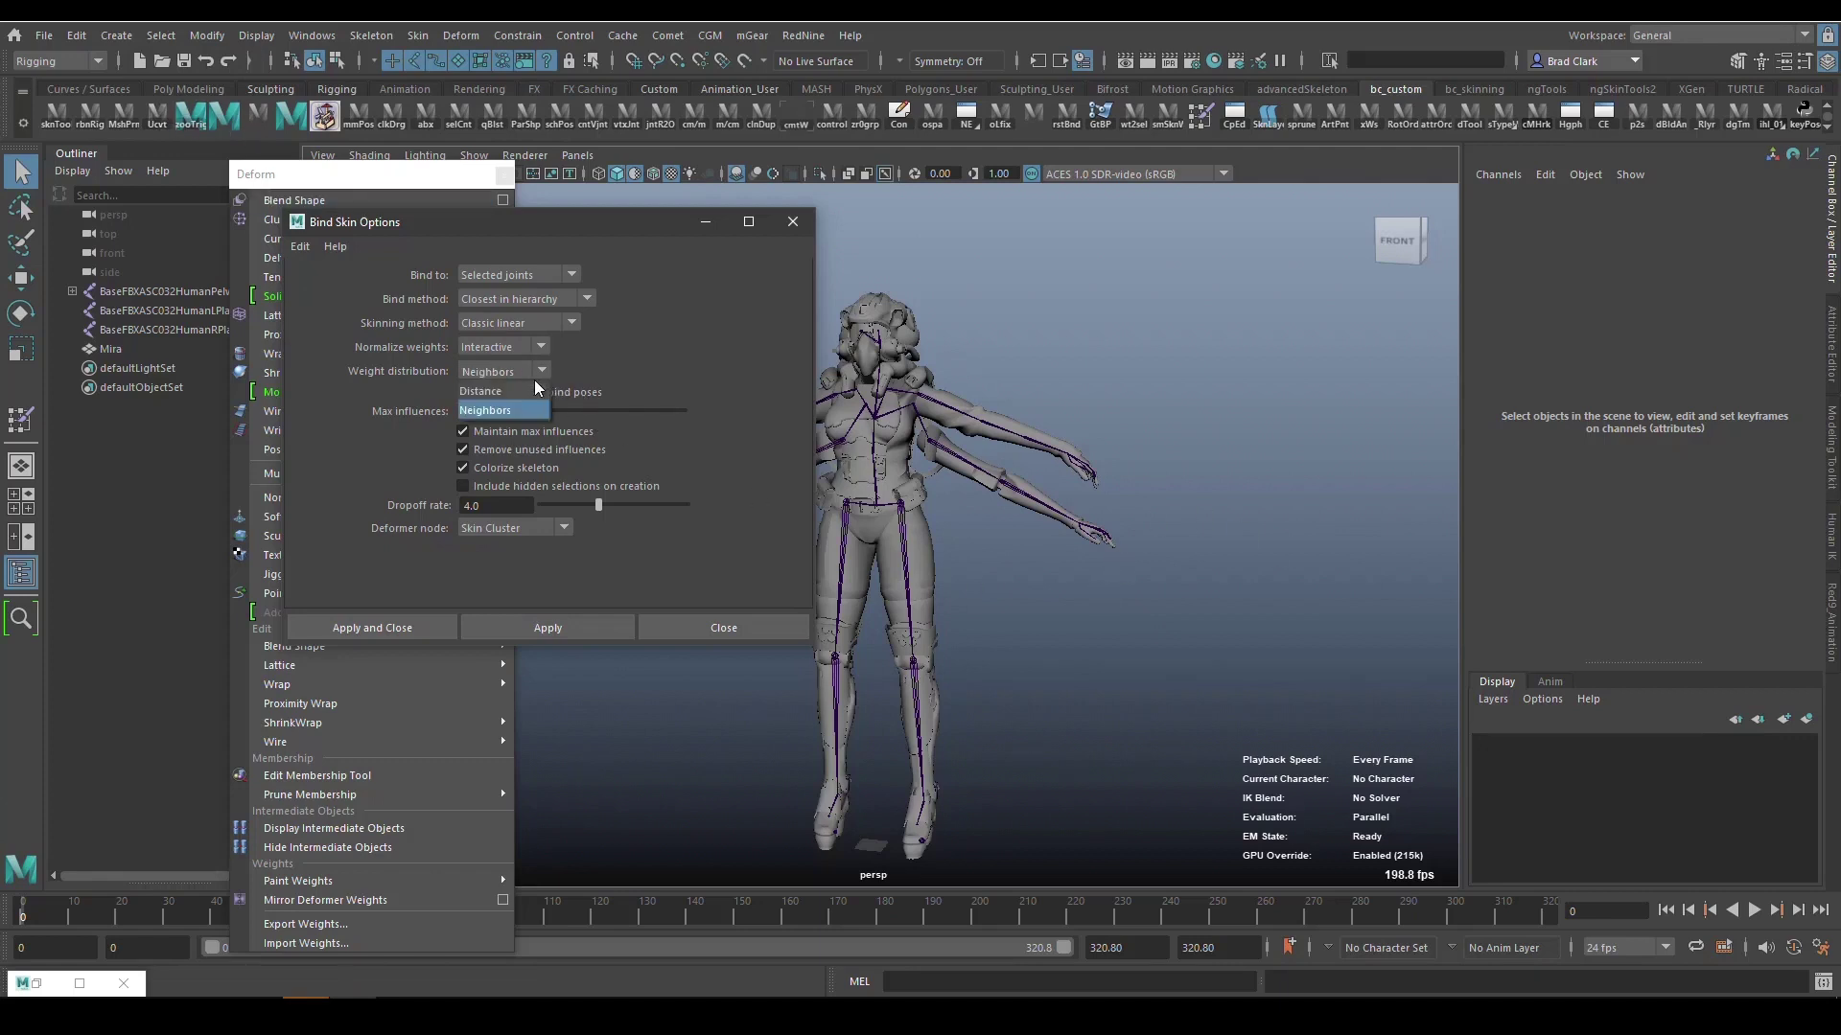
click(530, 407)
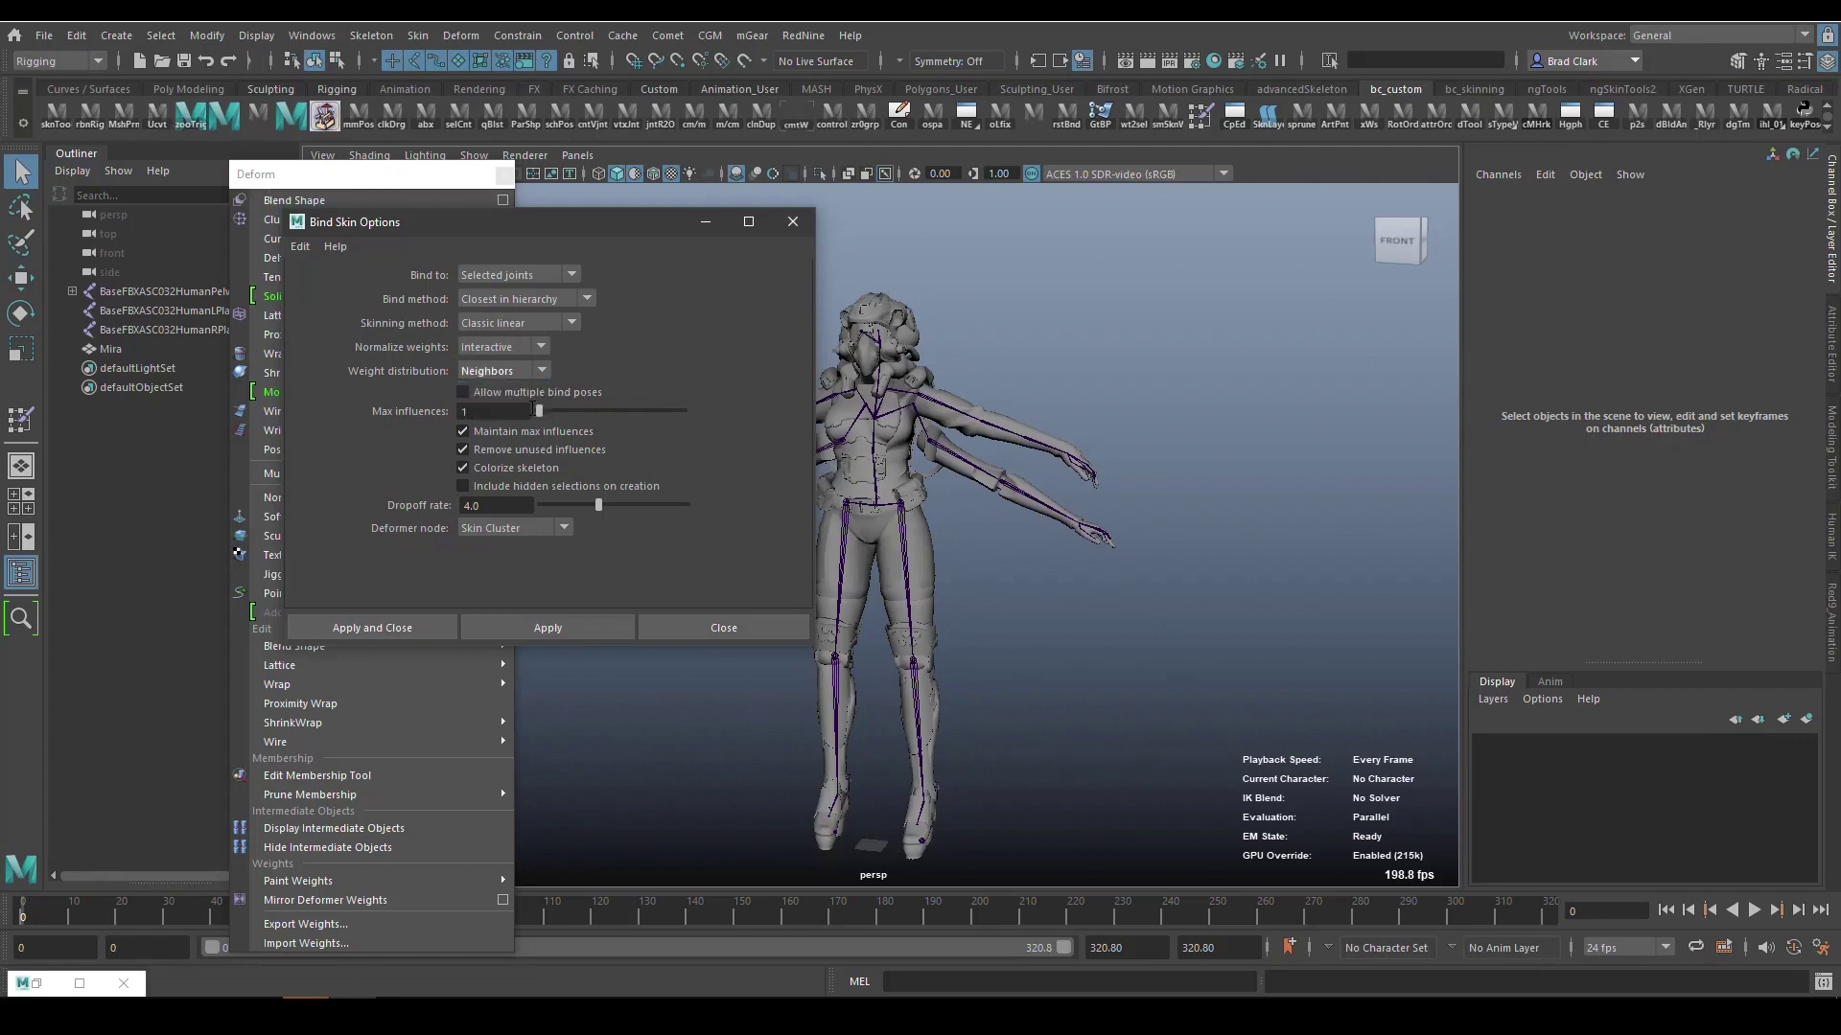
click(504, 374)
click(508, 390)
click(537, 372)
click(525, 410)
click(934, 573)
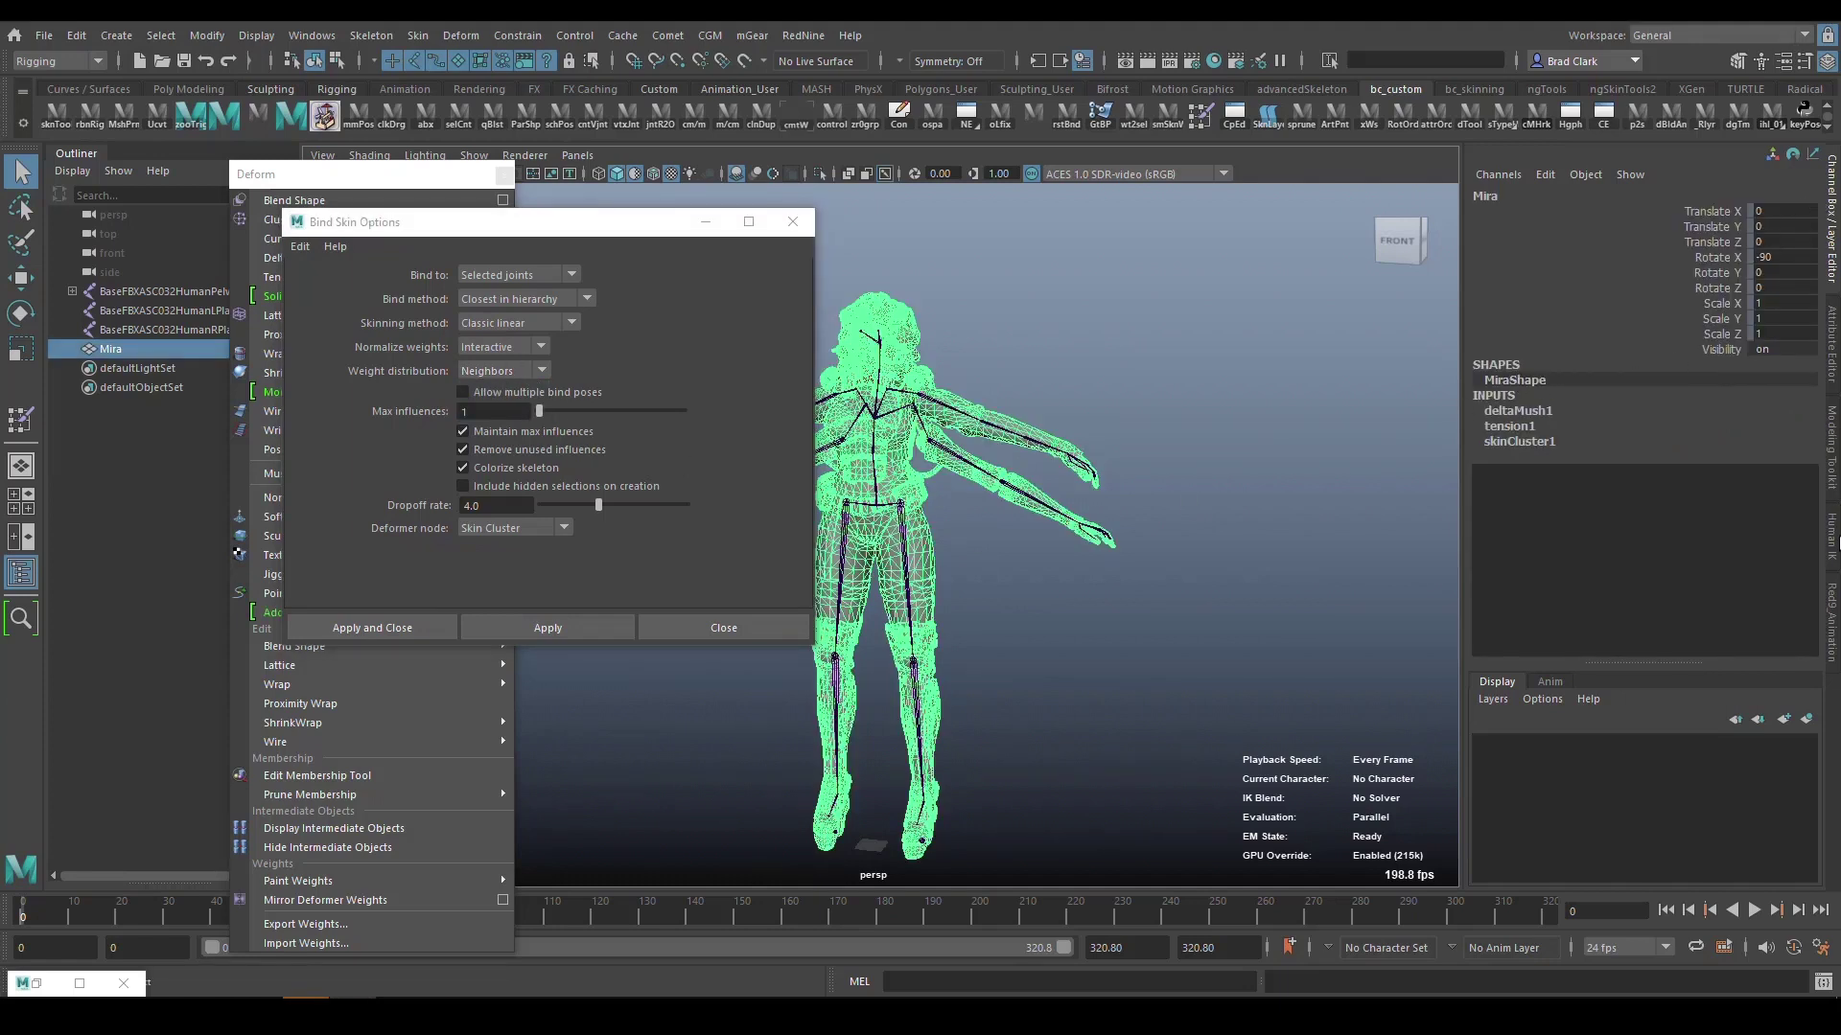
Uncheck Maintain max influences, Remove unused influences and Colorize skeleton, then close Bind Skin Options.
click(1831, 347)
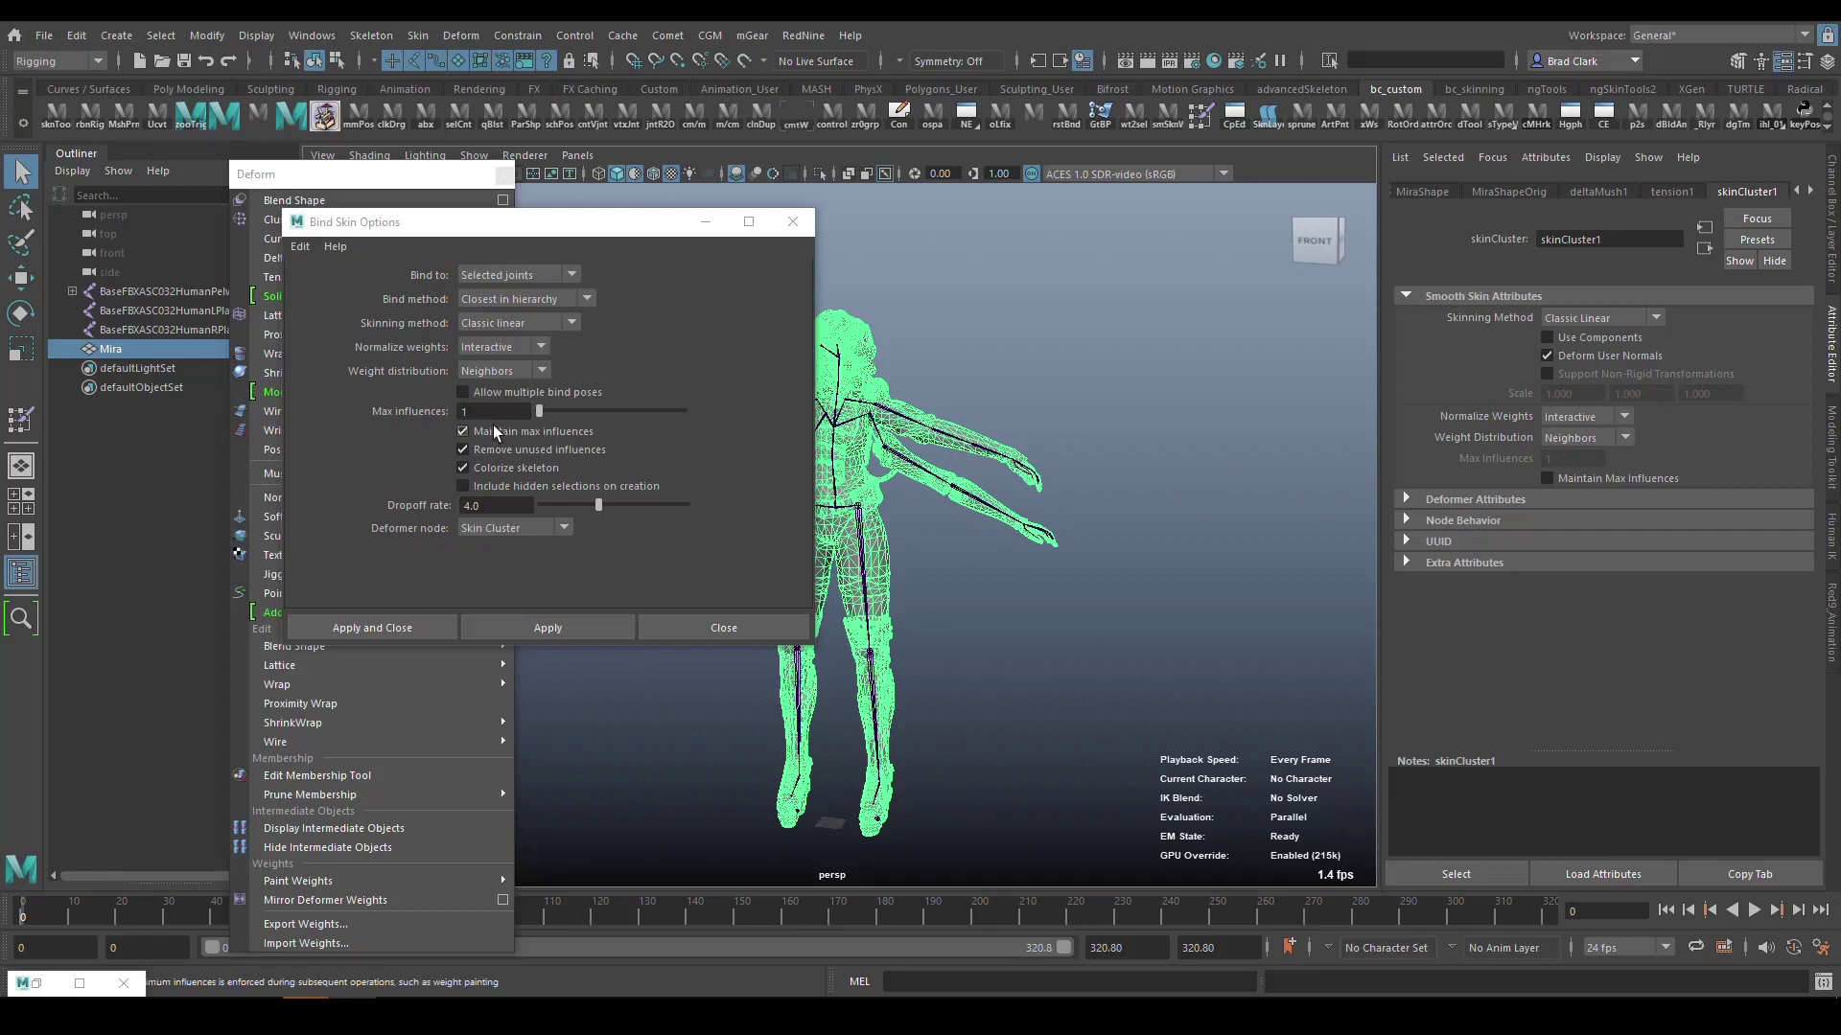
click(521, 431)
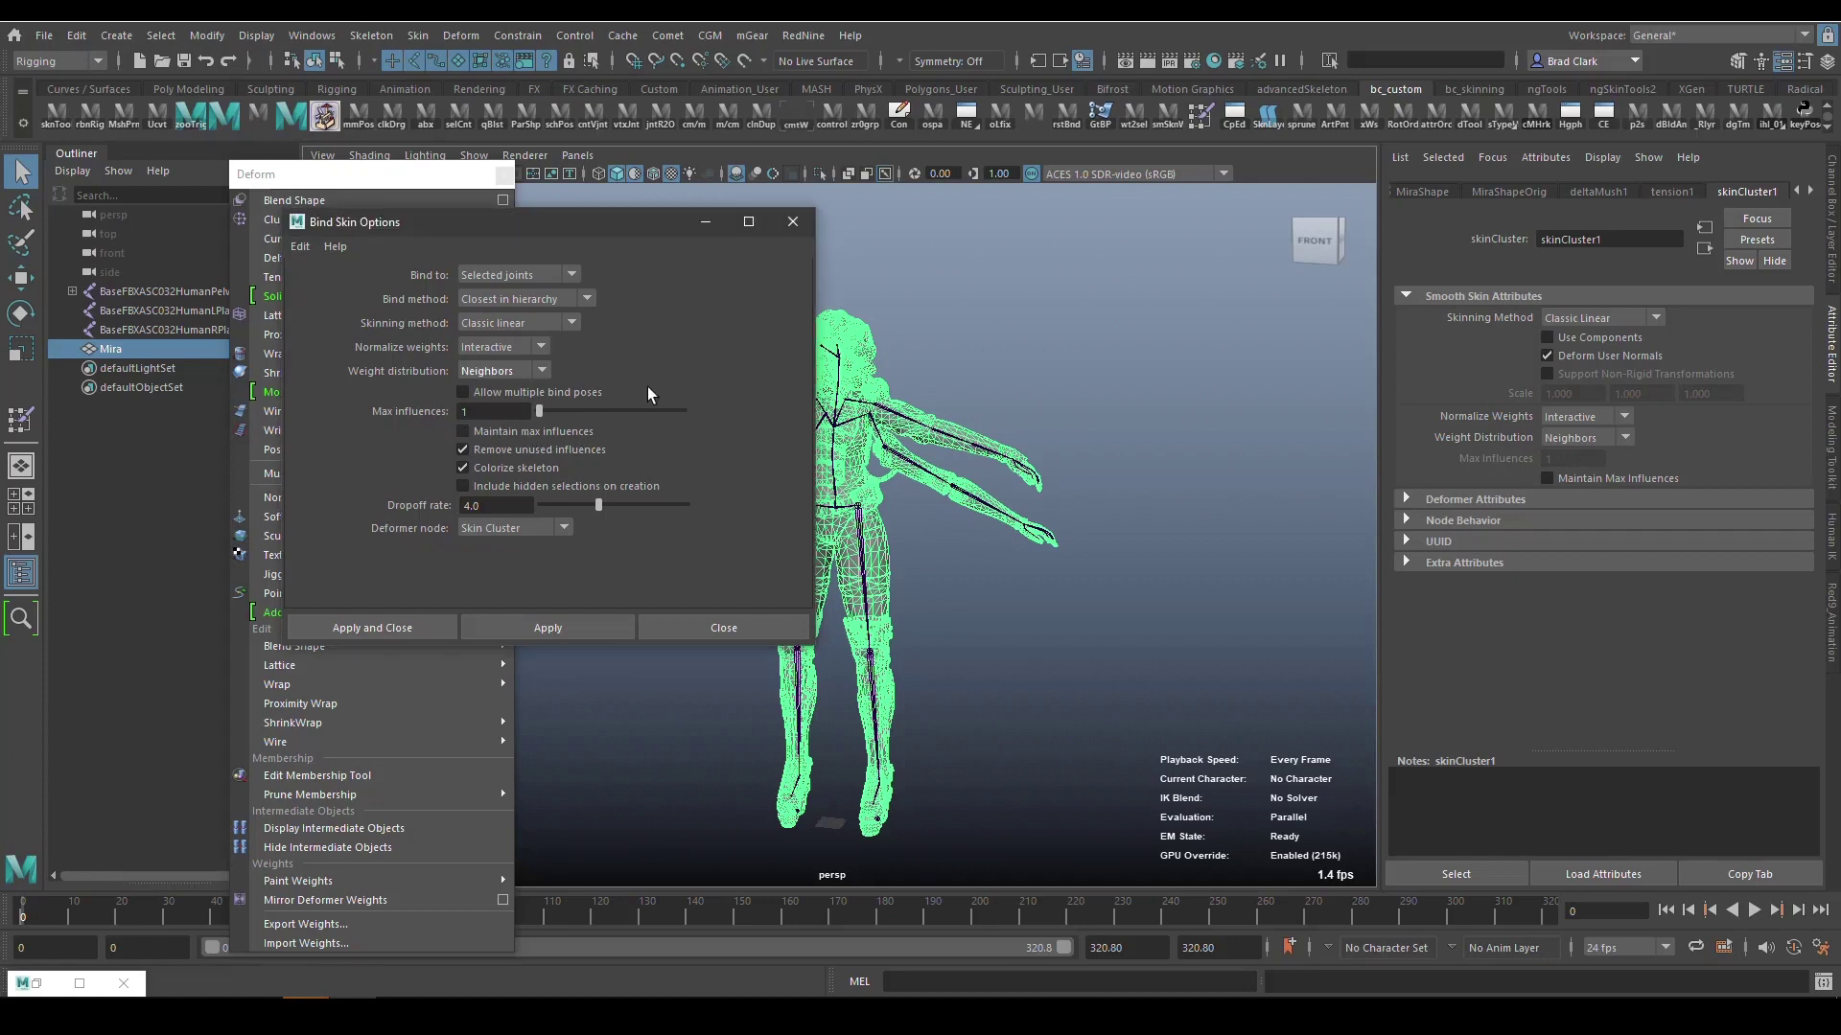
click(549, 451)
click(522, 468)
click(671, 628)
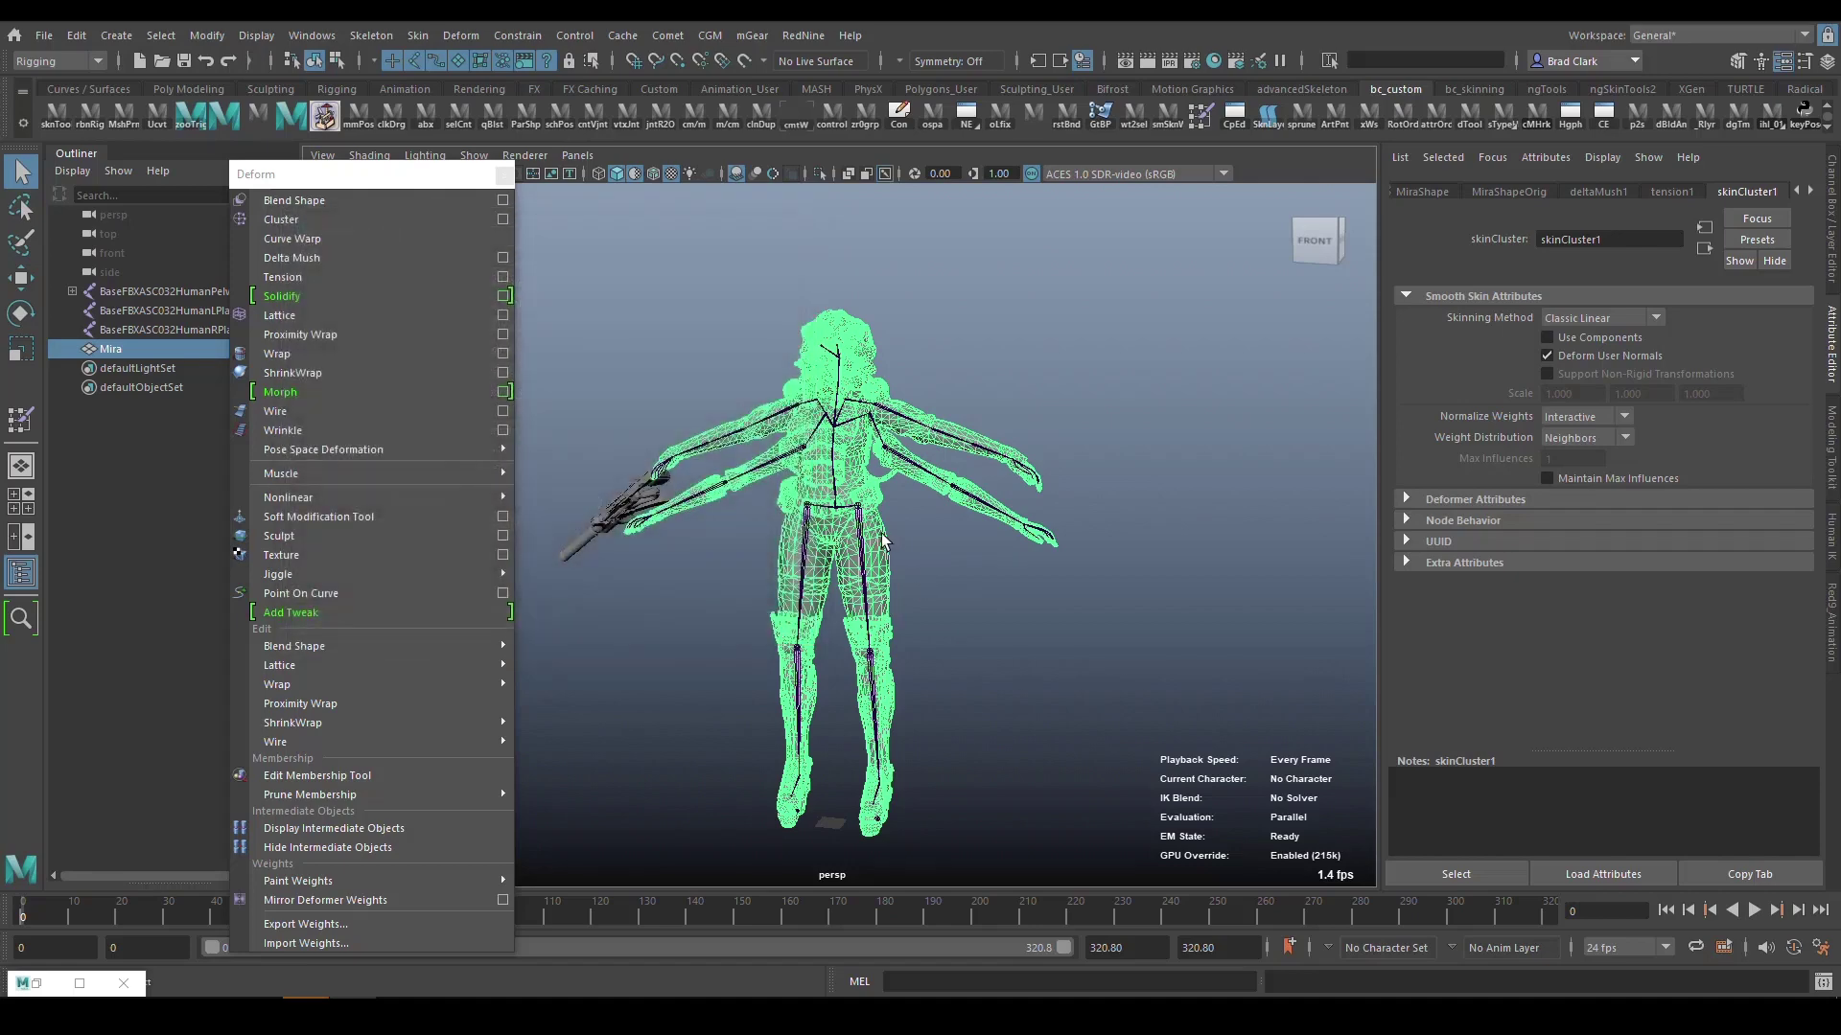
click(868, 542)
Use Select Similar, then Select Hierarchy to grab all three Mira skeletons' joints.
right_click(881, 487)
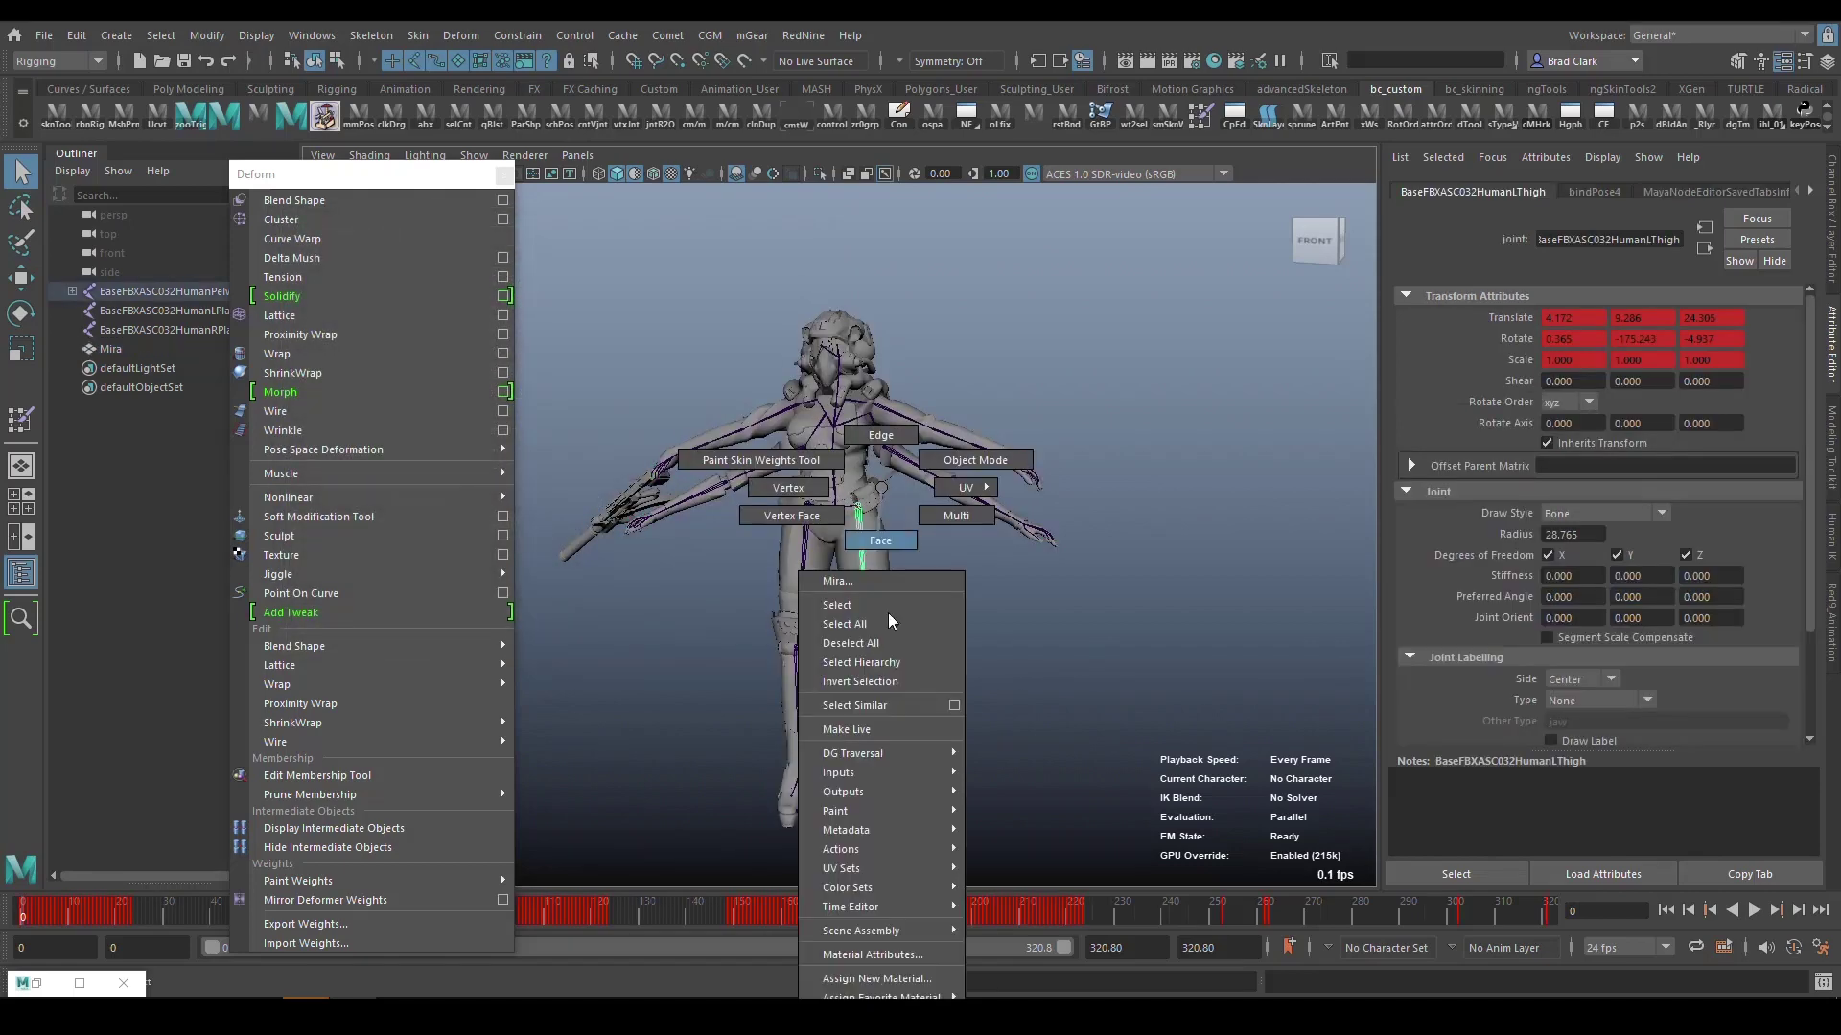
click(901, 705)
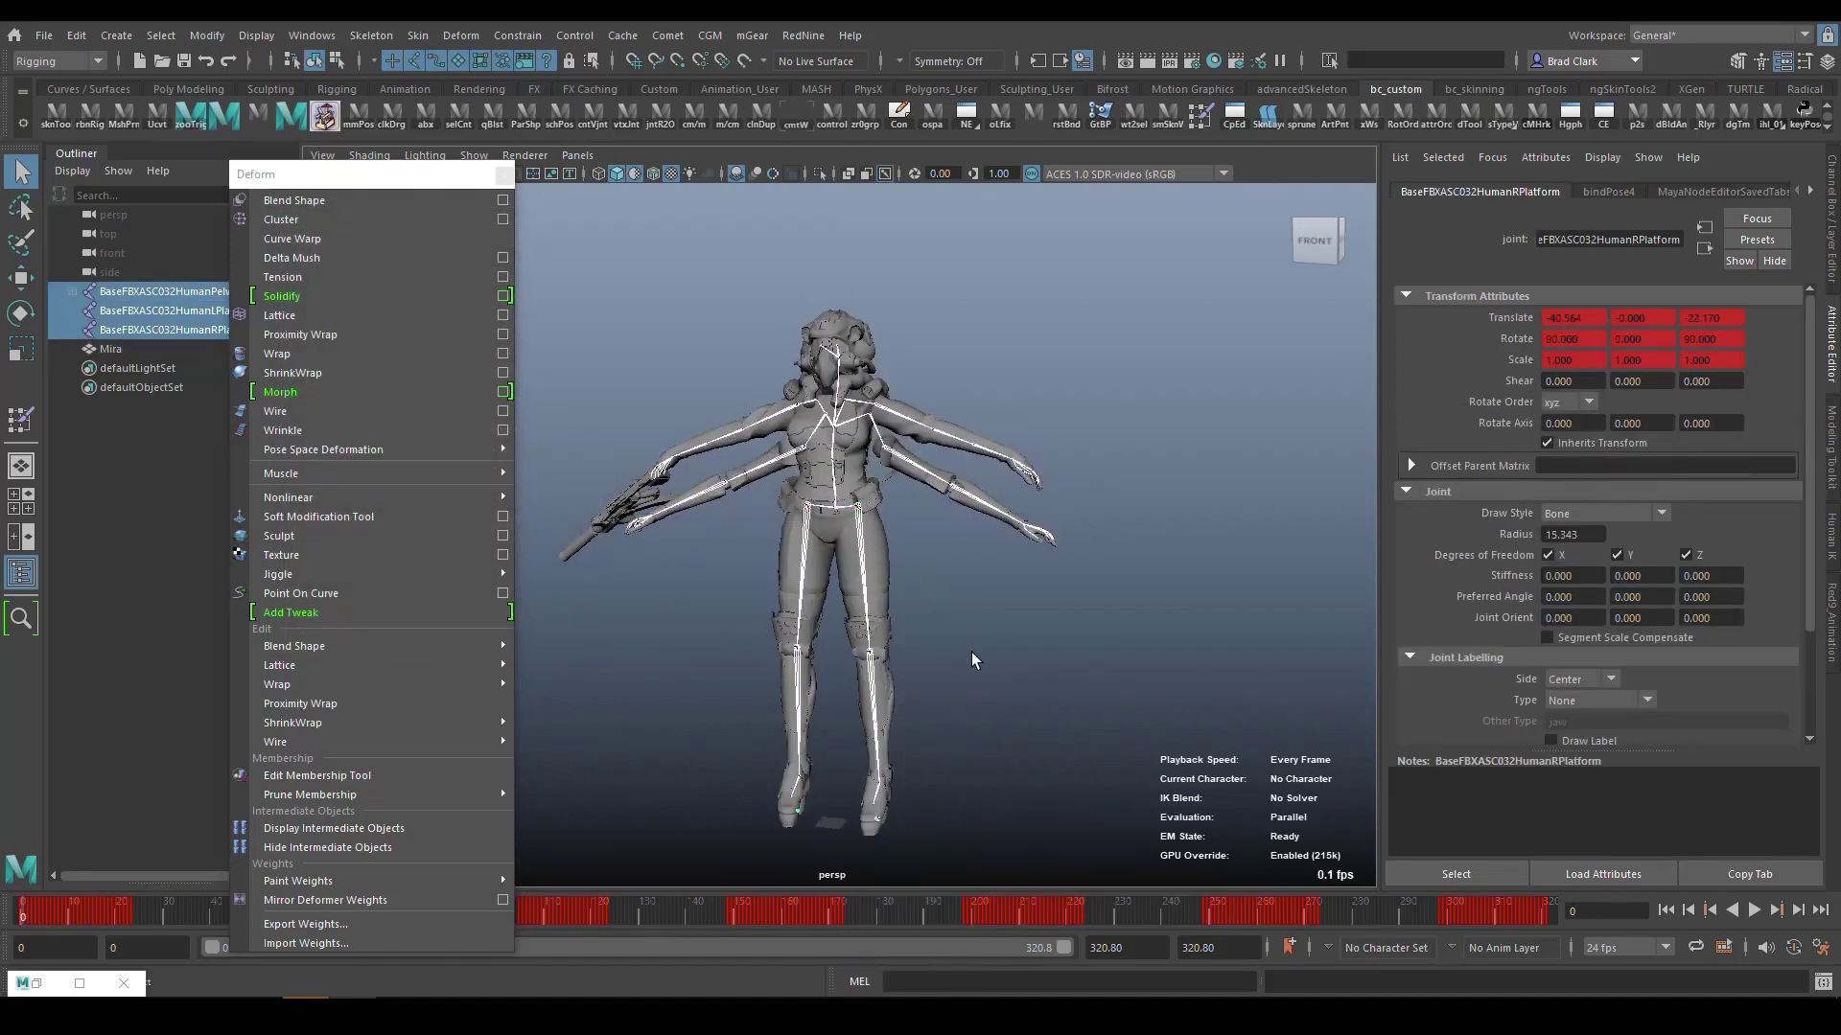
click(160, 35)
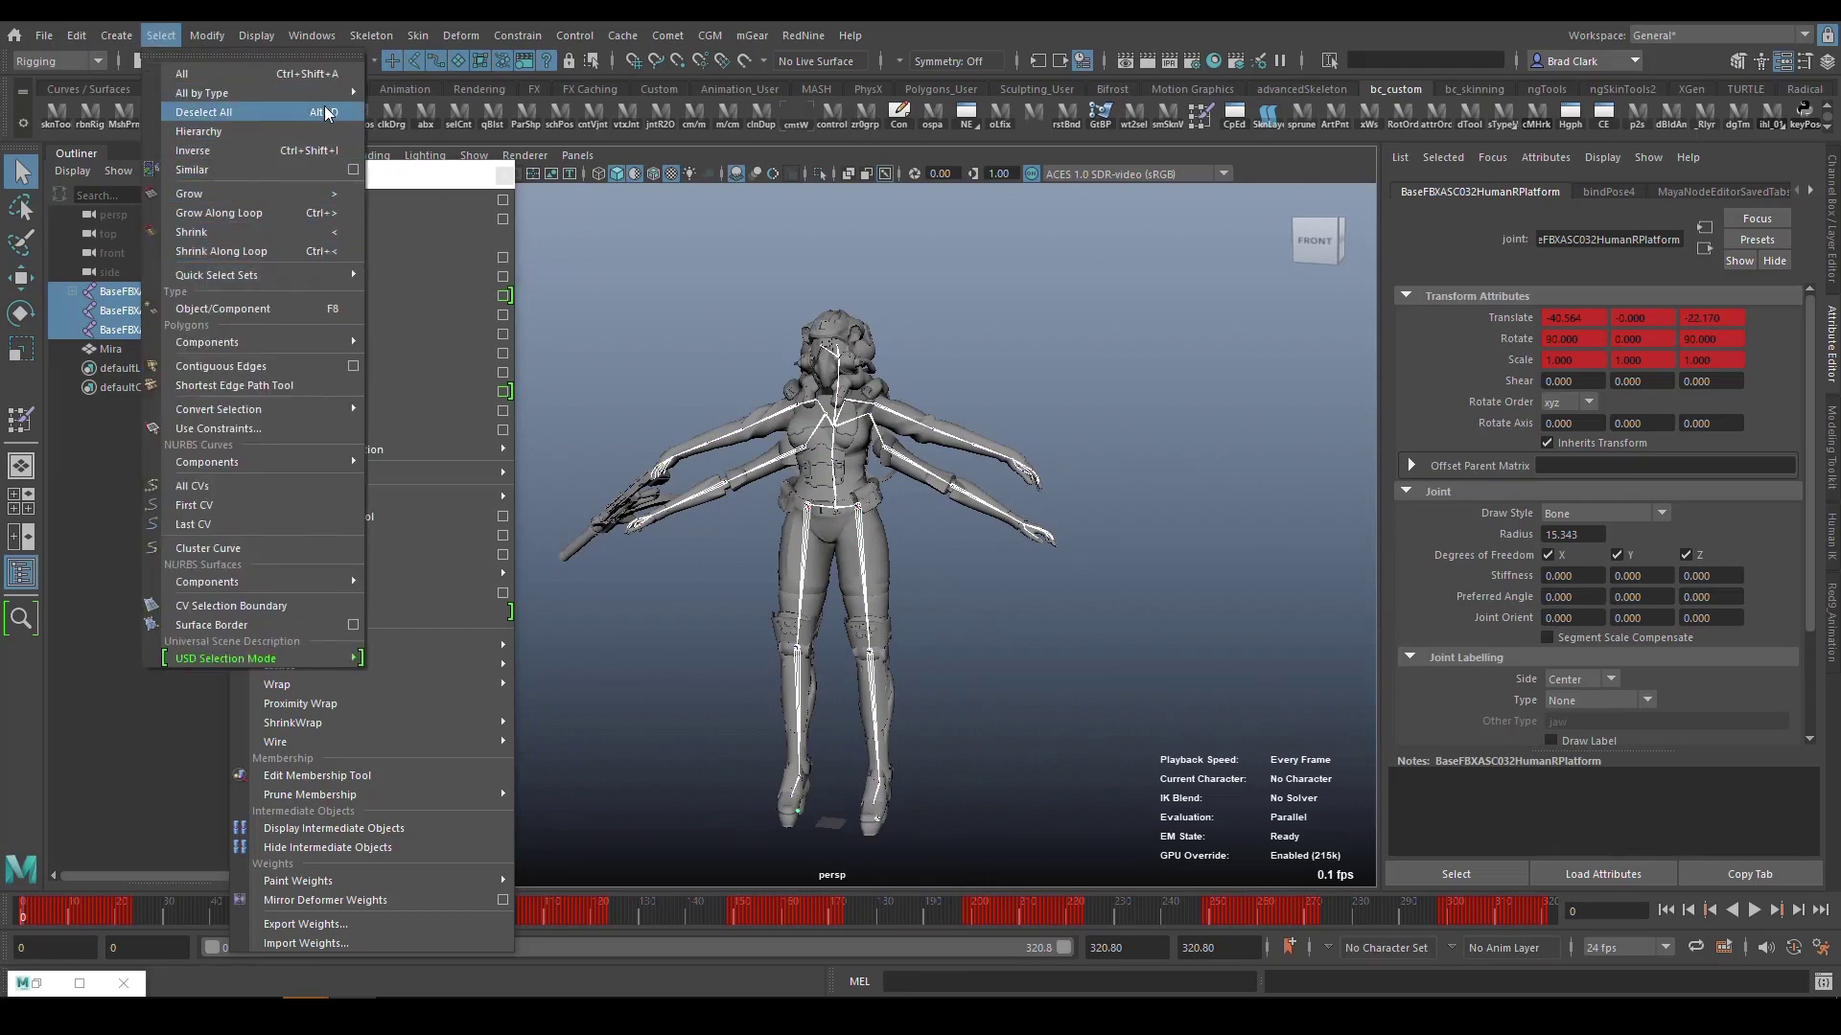
mouse_move(326, 93)
click(973, 393)
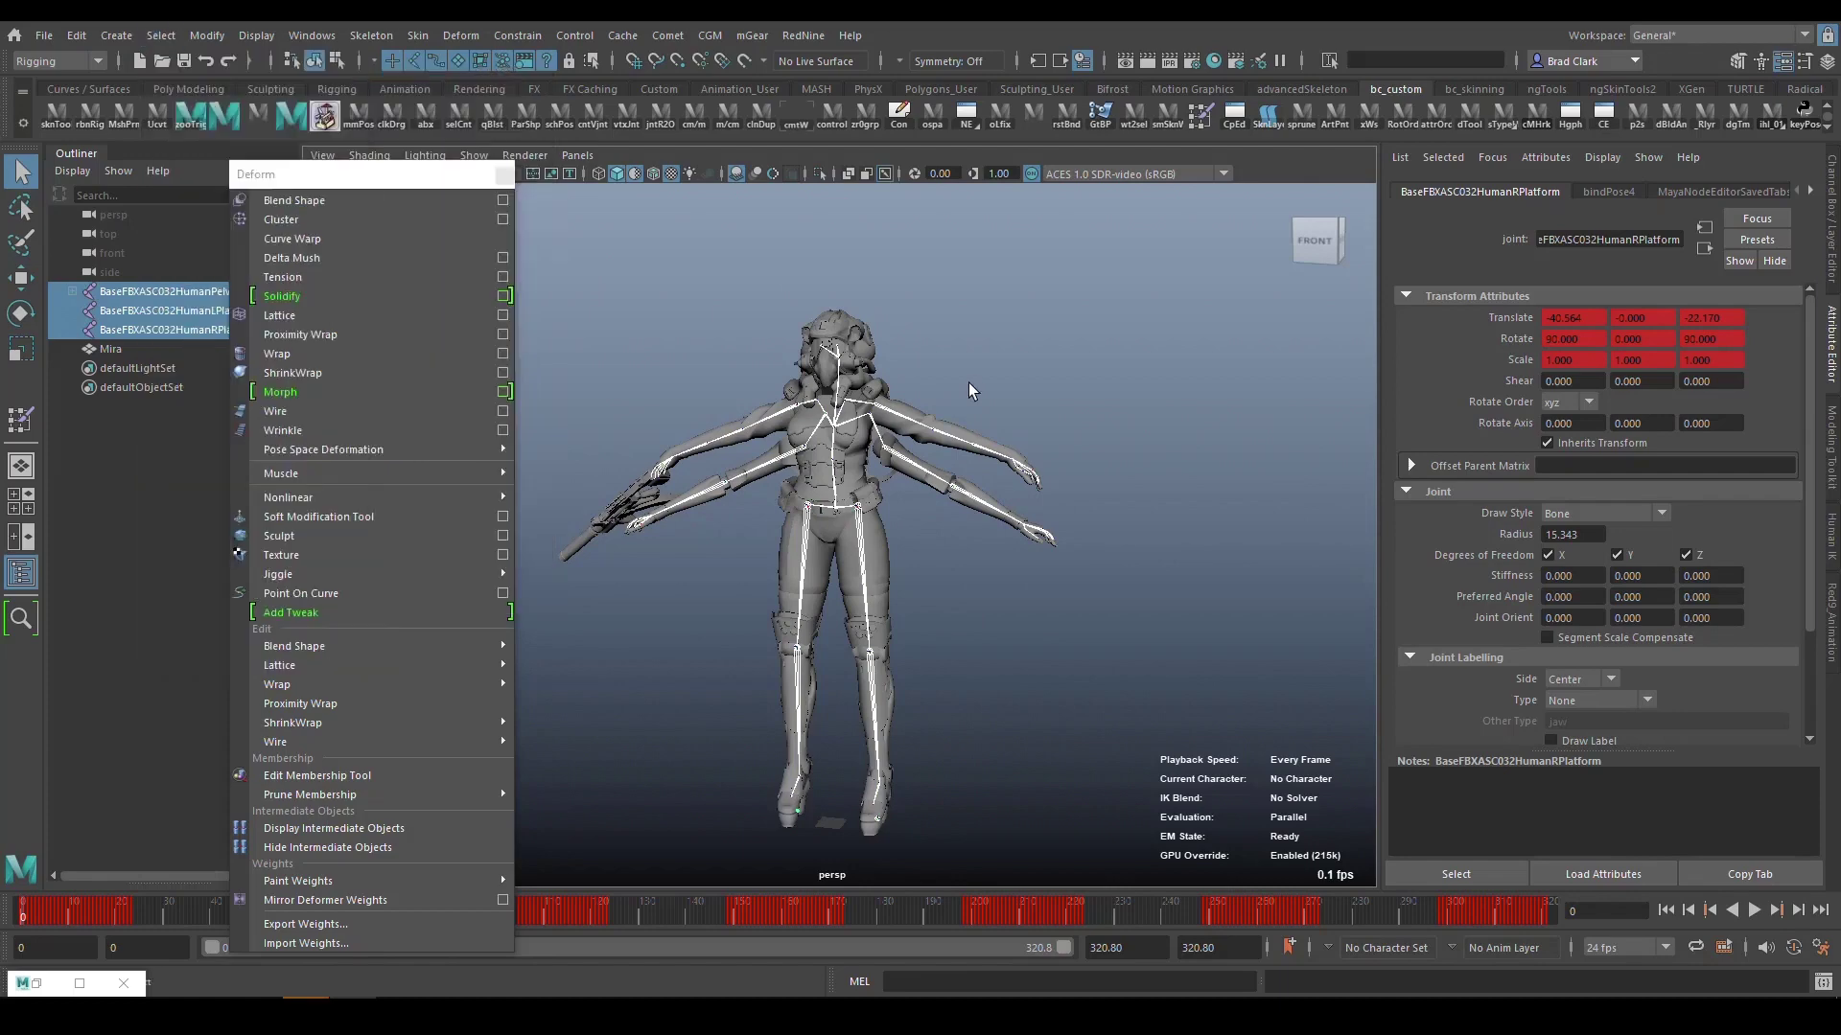
click(901, 467)
right_drag(973, 376, 980, 589)
Open Paint Skin Weights on Mira and inspect the Spine and left forearm influences.
click(944, 575)
click(887, 558)
mouse_move(883, 487)
right_down()
mouse_move(767, 395)
mouse_move(829, 412)
mouse_move(828, 364)
right_up()
scroll(815, 544, up, 5)
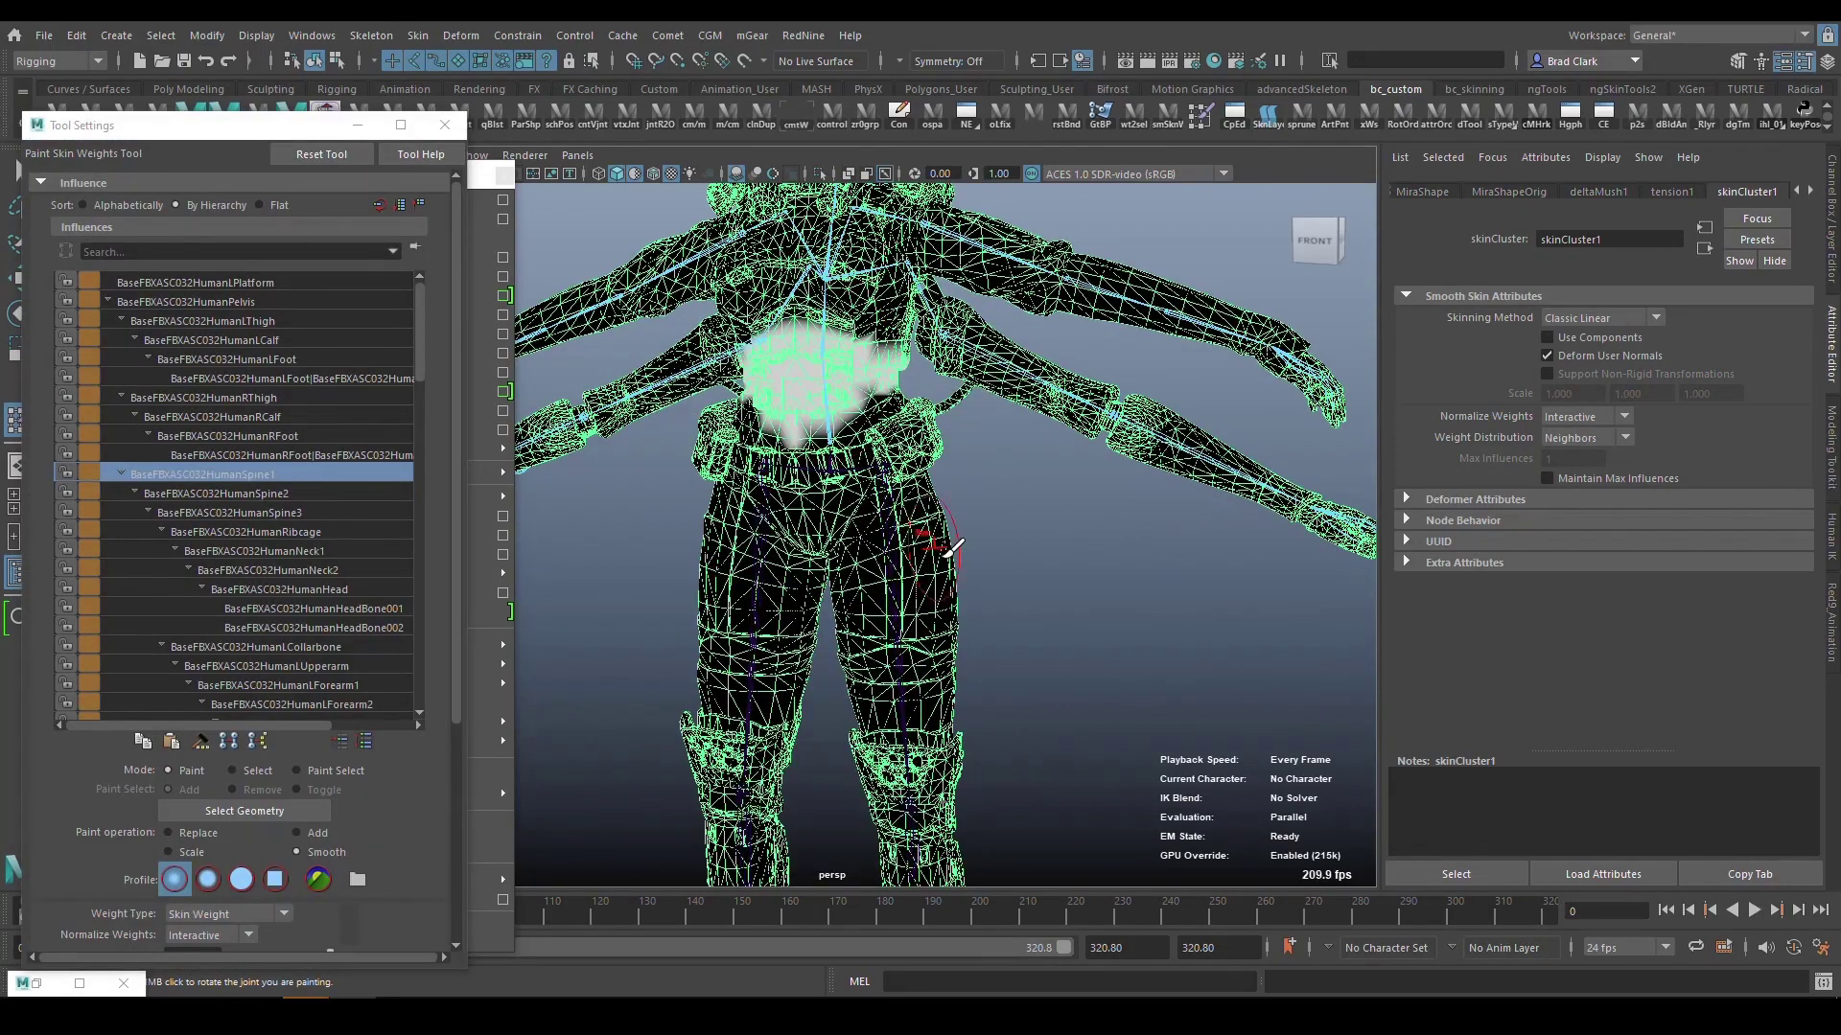
mouse_move(994, 501)
alt+mouse_down()
mouse_move(588, 497)
mouse_move(837, 542)
mouse_move(552, 489)
alt+mouse_up()
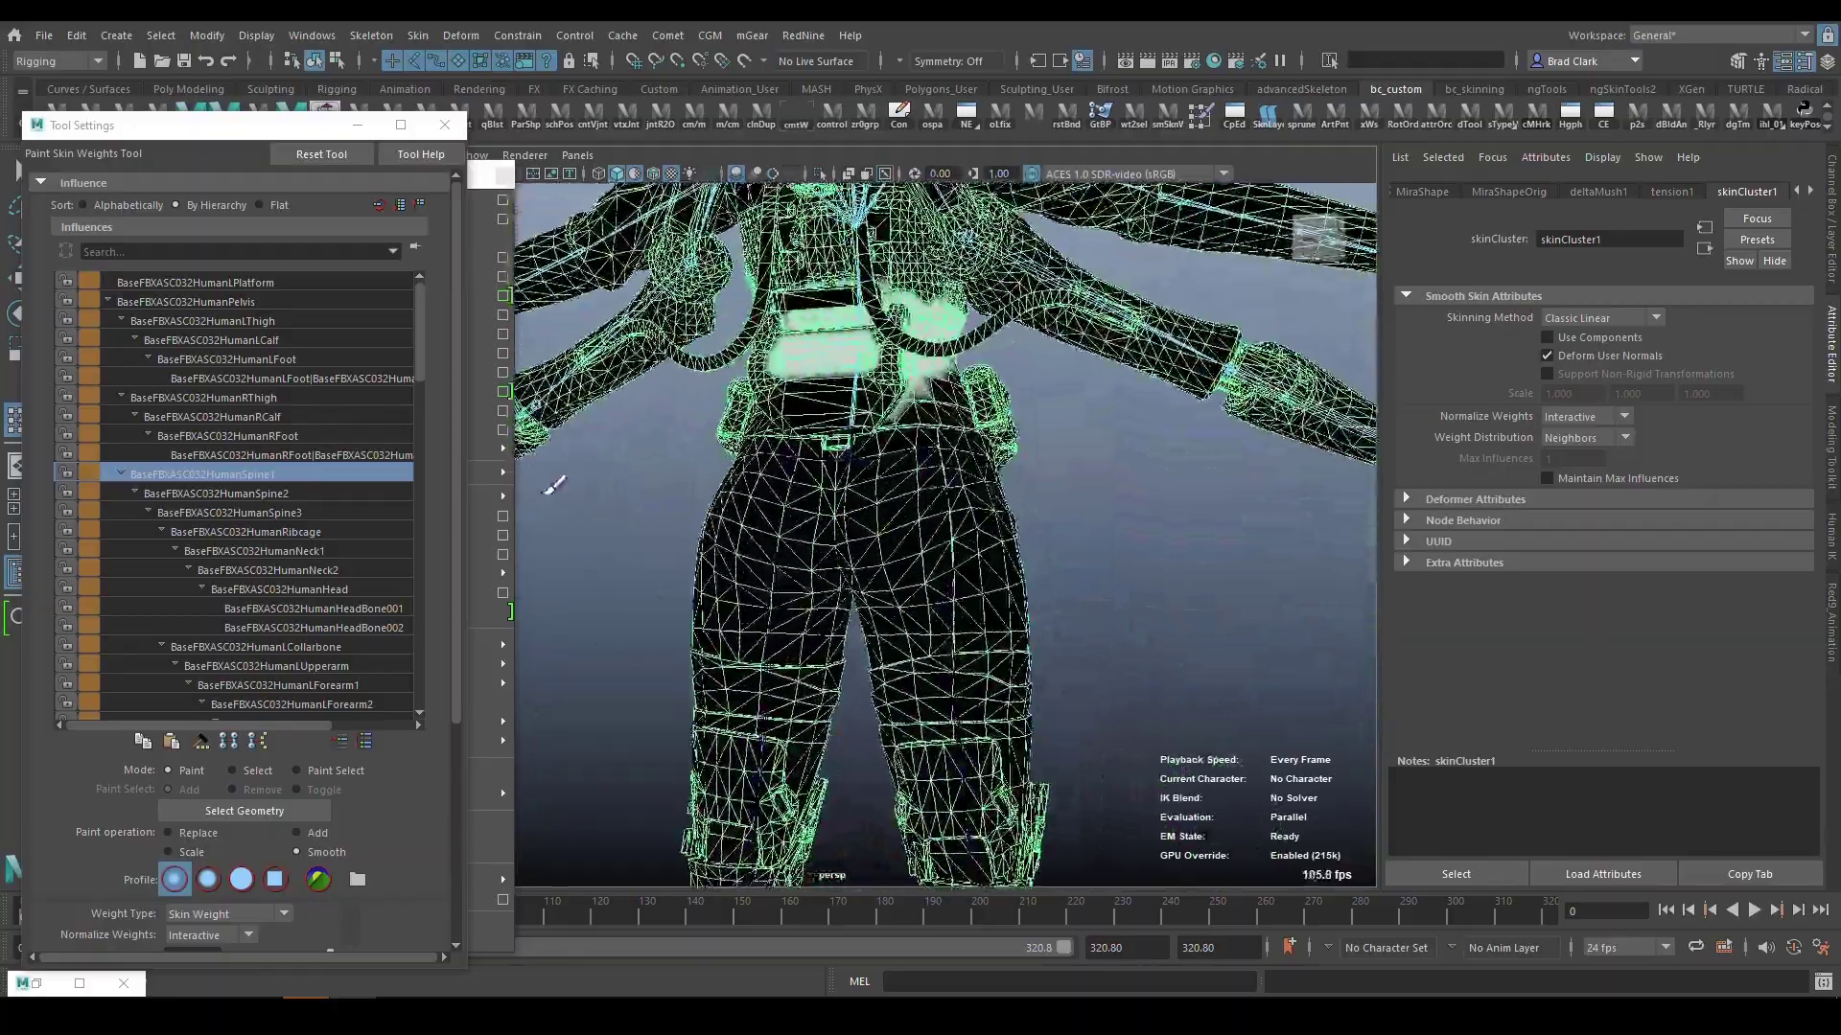
mouse_move(850, 366)
alt+mouse_down()
mouse_move(843, 525)
mouse_move(915, 377)
mouse_move(1177, 418)
alt+mouse_up()
right_drag(1177, 432, 1269, 410)
mouse_move(1269, 410)
alt+mouse_down()
mouse_move(924, 395)
mouse_move(1166, 368)
alt+mouse_up()
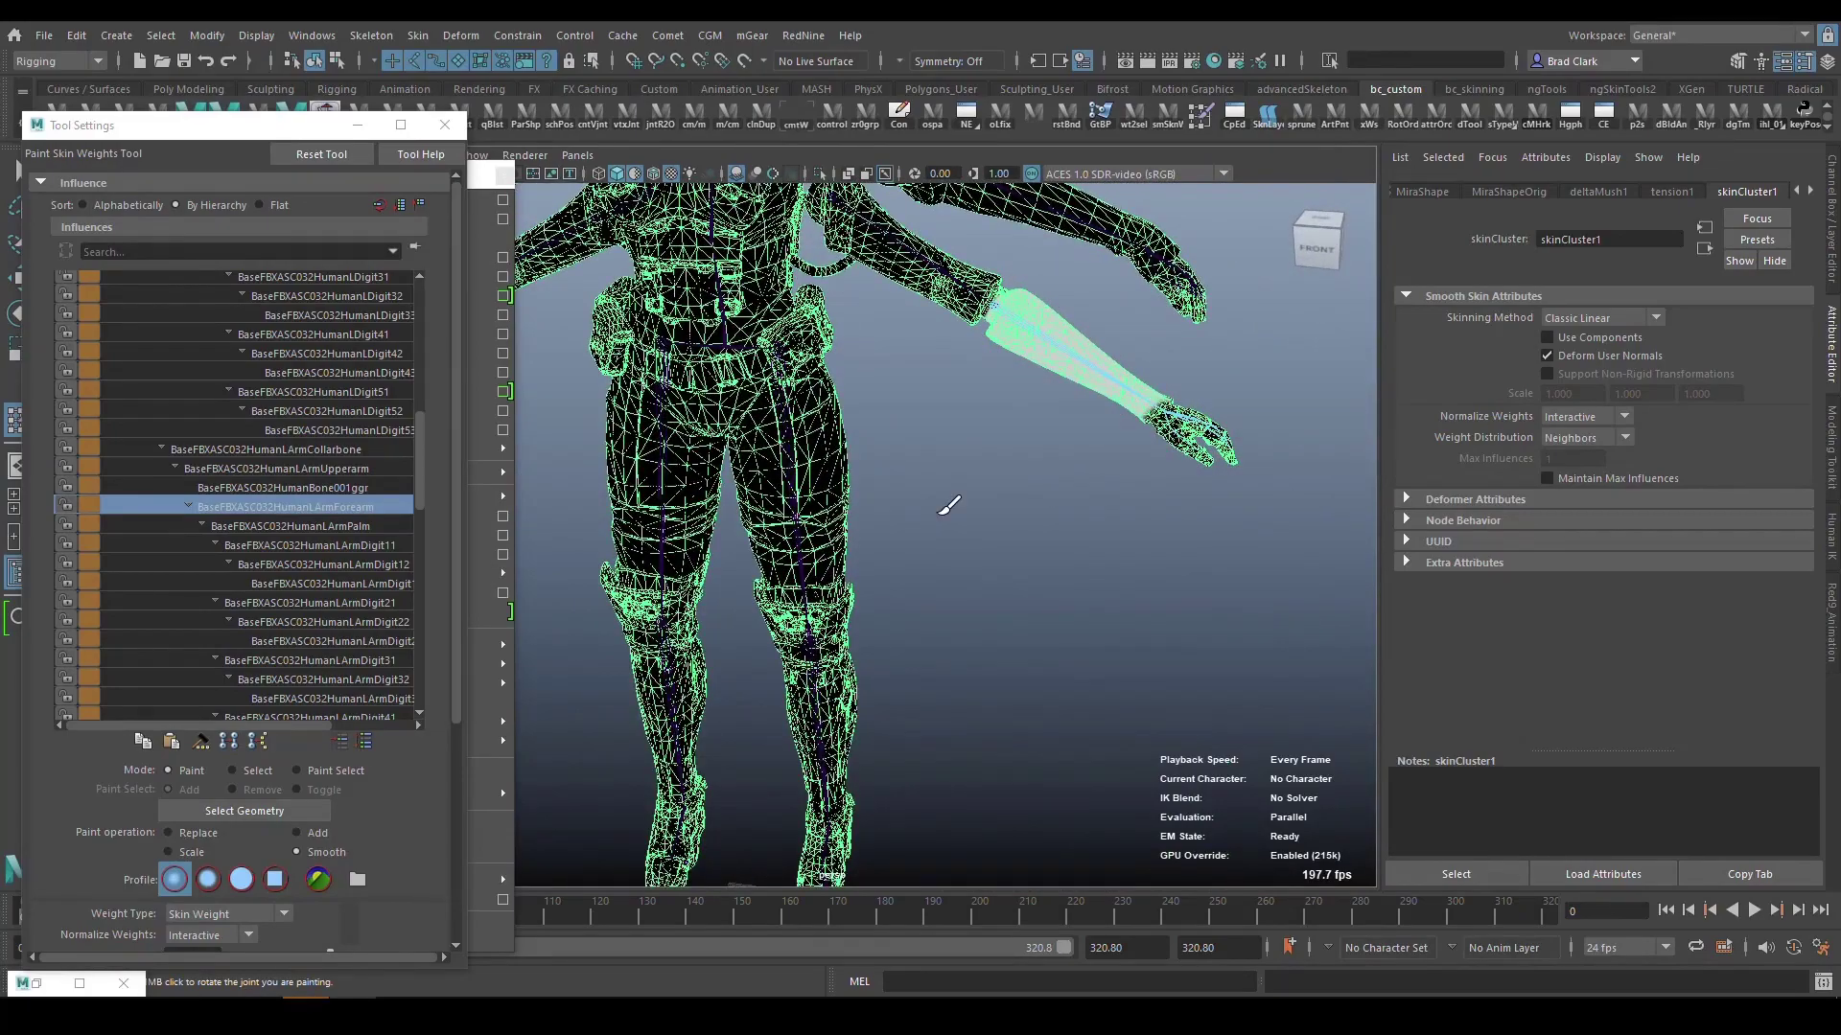
scroll(948, 505, down, 5)
Scrub the timeline to frame 133 and return to the Select Tool.
drag(642, 914, 656, 913)
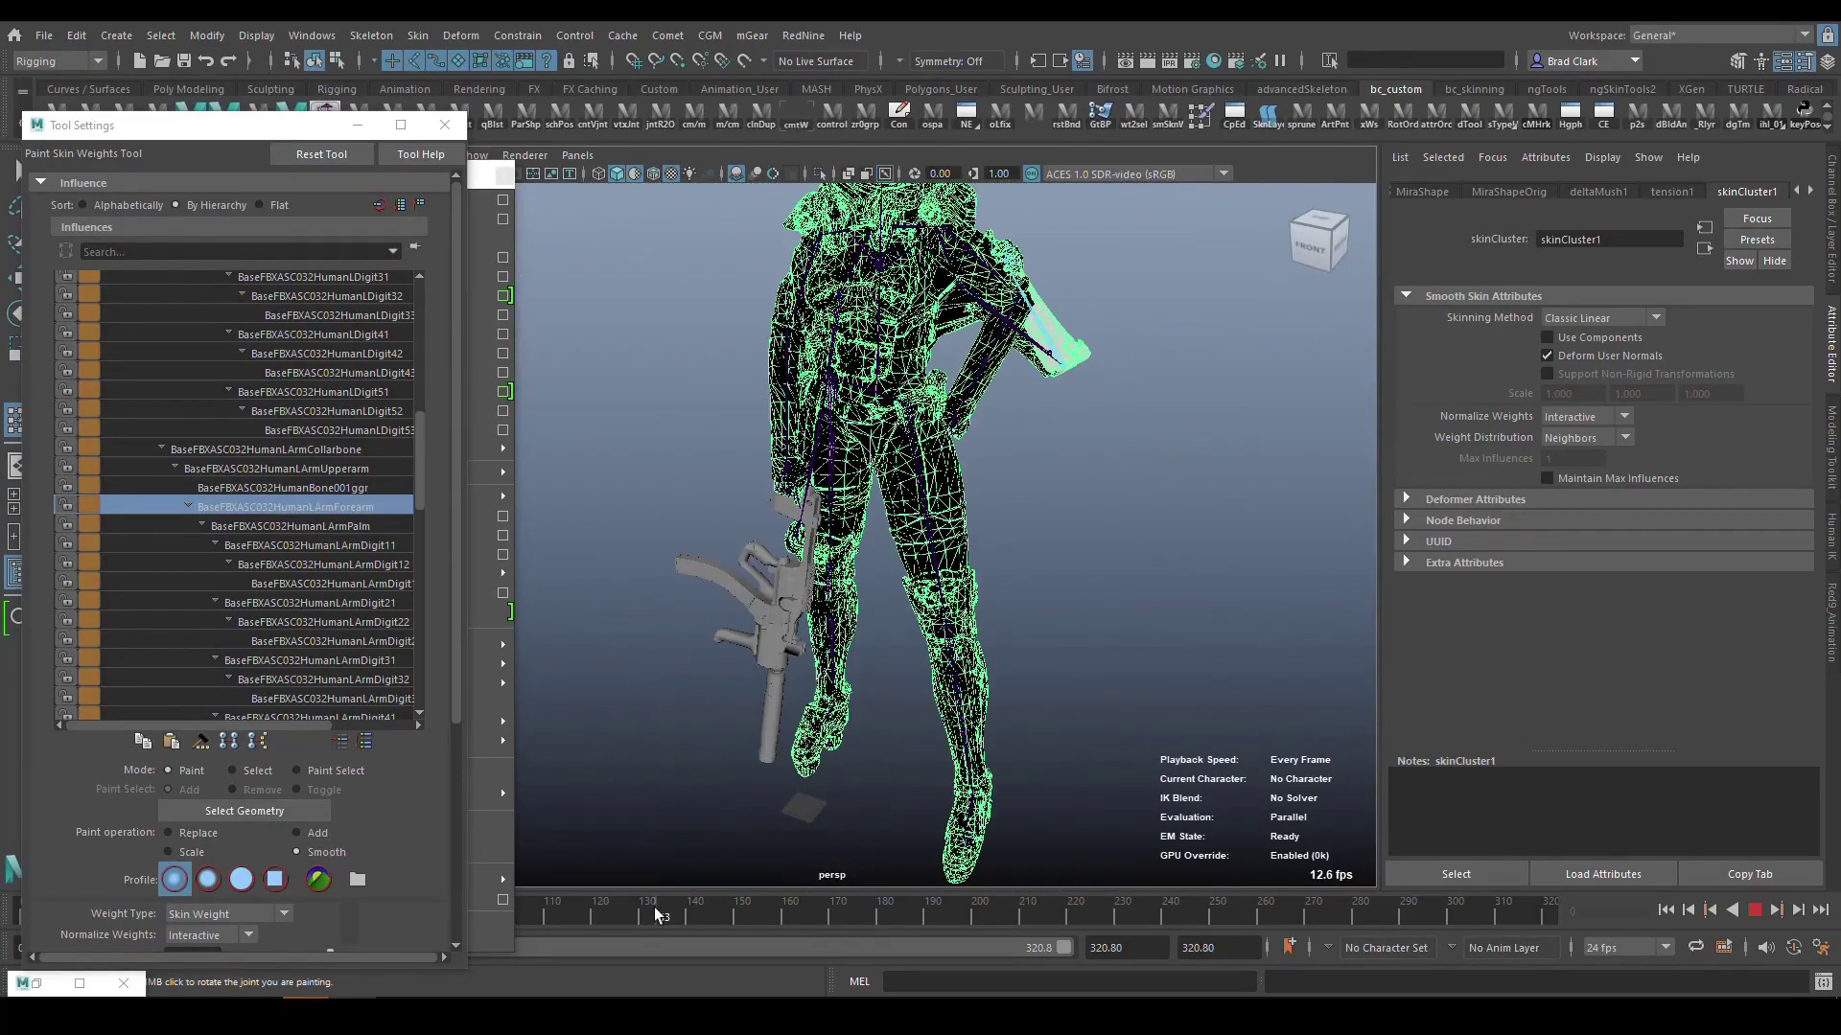
alt+drag(690, 555, 576, 537)
key(q)
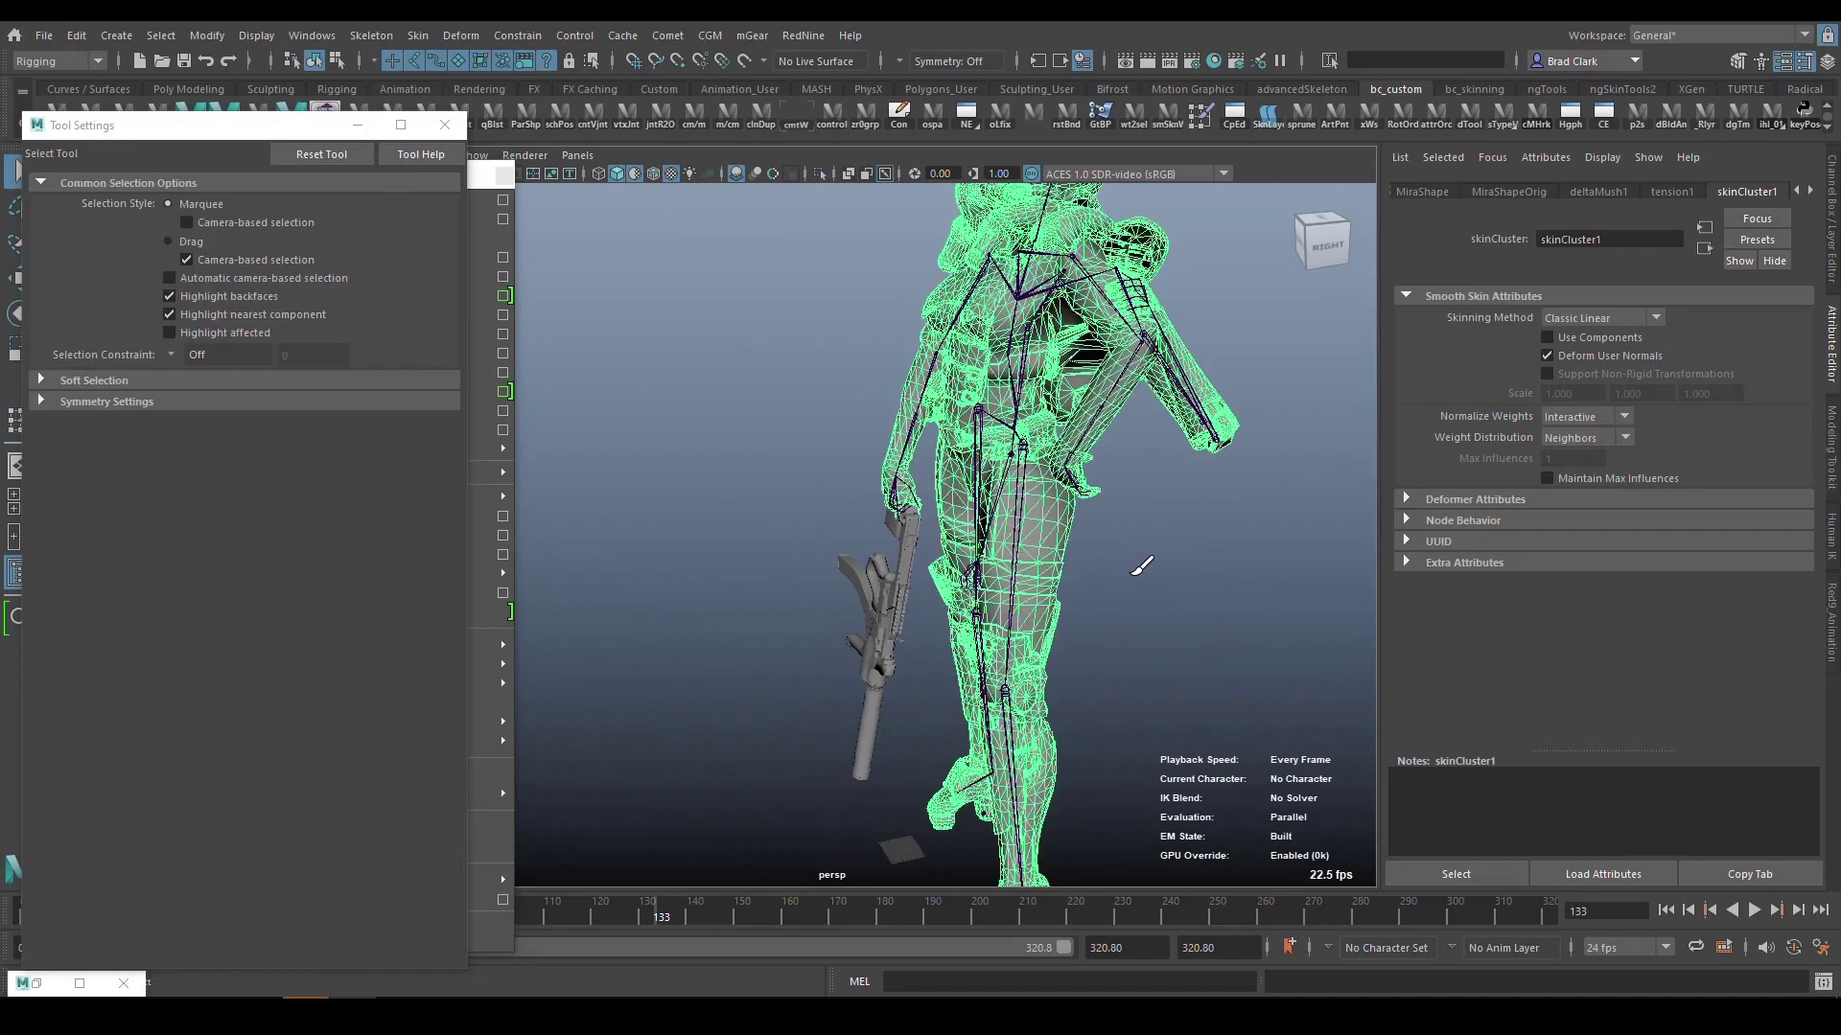
click(1240, 584)
mouse_move(1240, 584)
alt+mouse_down()
mouse_move(959, 519)
mouse_move(973, 539)
mouse_move(930, 551)
mouse_move(894, 616)
alt+mouse_up()
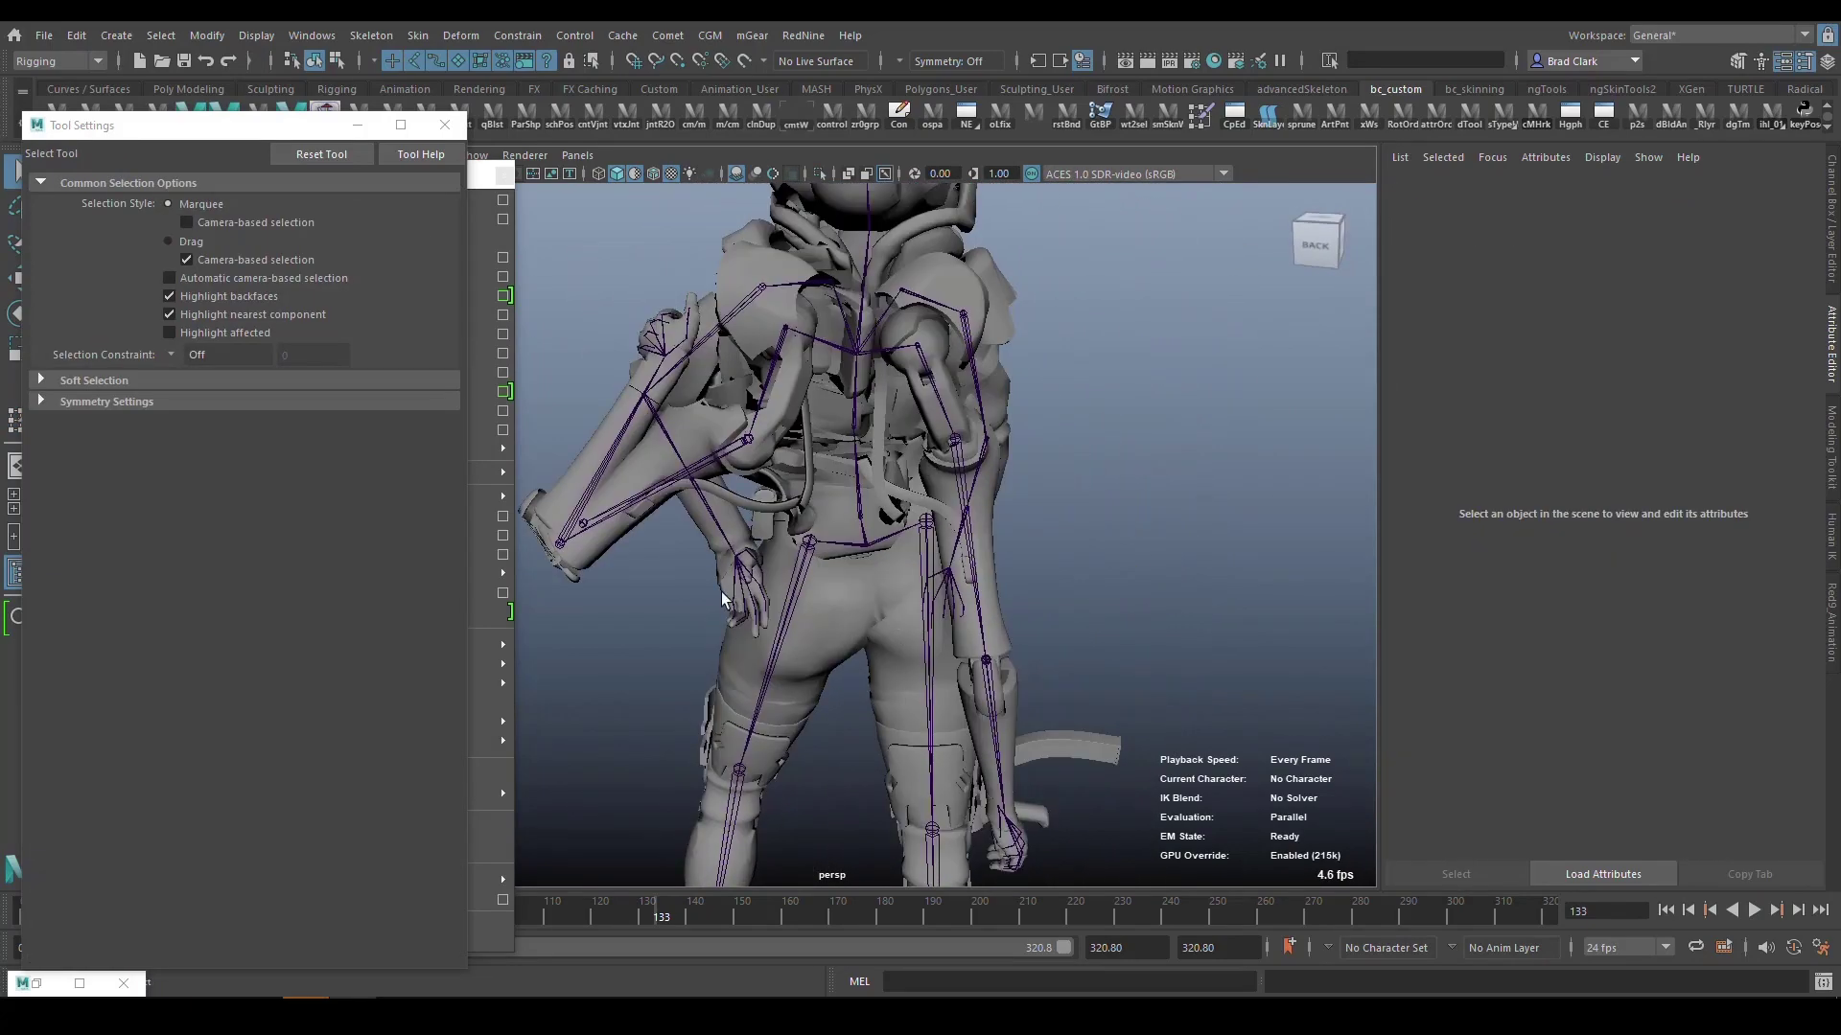
alt+drag(723, 599, 920, 662)
alt+middle_drag(920, 662, 1125, 544)
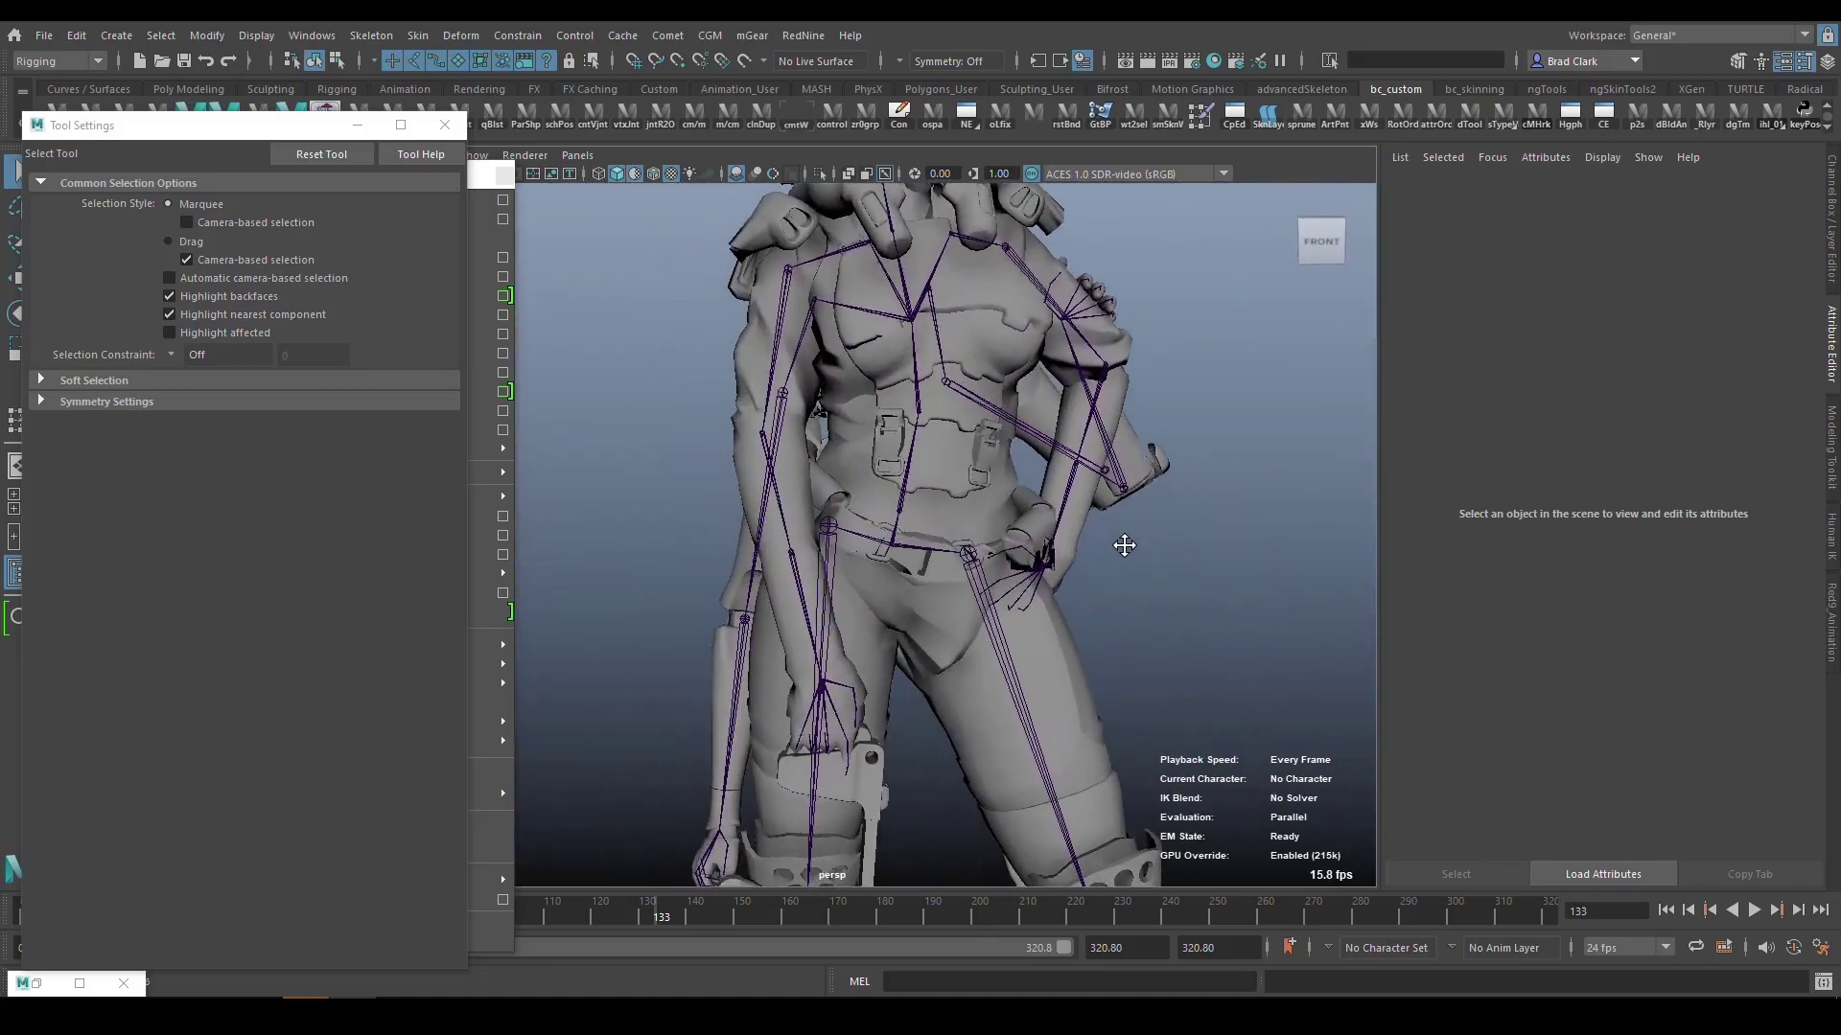
click(993, 469)
click(1128, 577)
scroll(1117, 572, down, 2)
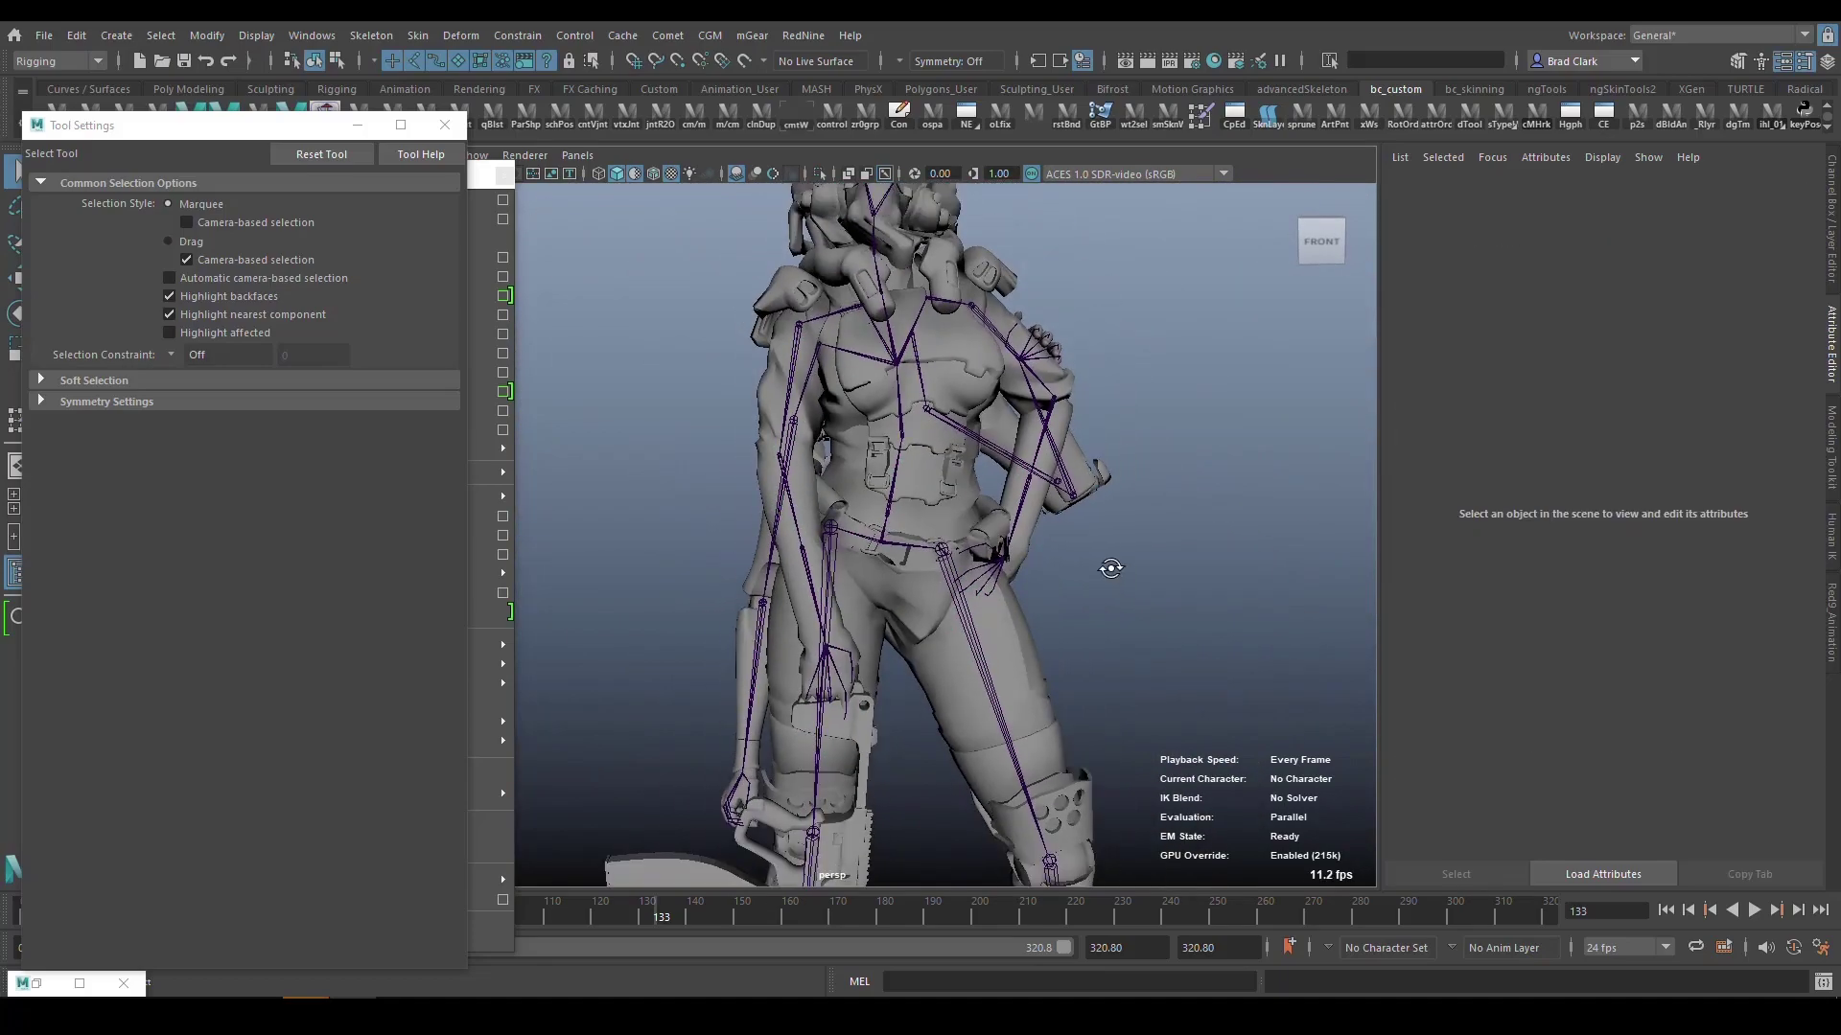
alt+drag(1109, 567, 993, 617)
click(993, 616)
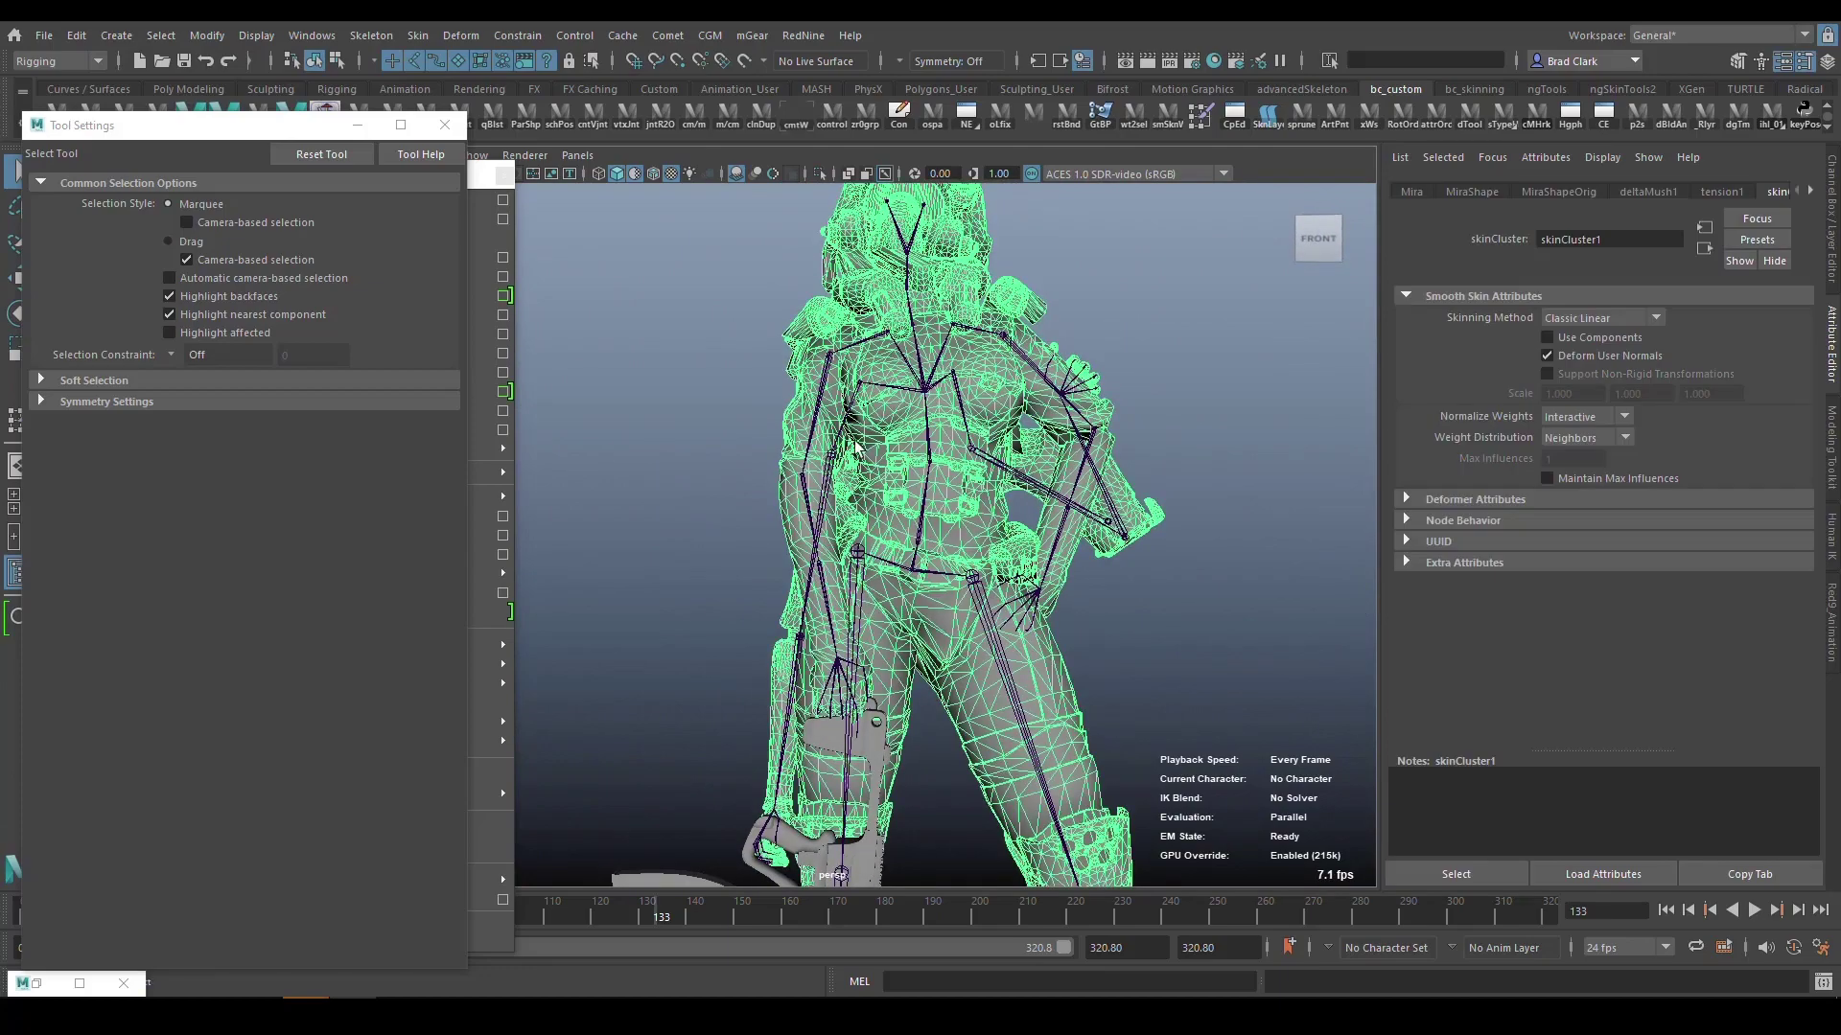
click(1163, 337)
alt+drag(1163, 337, 792, 485)
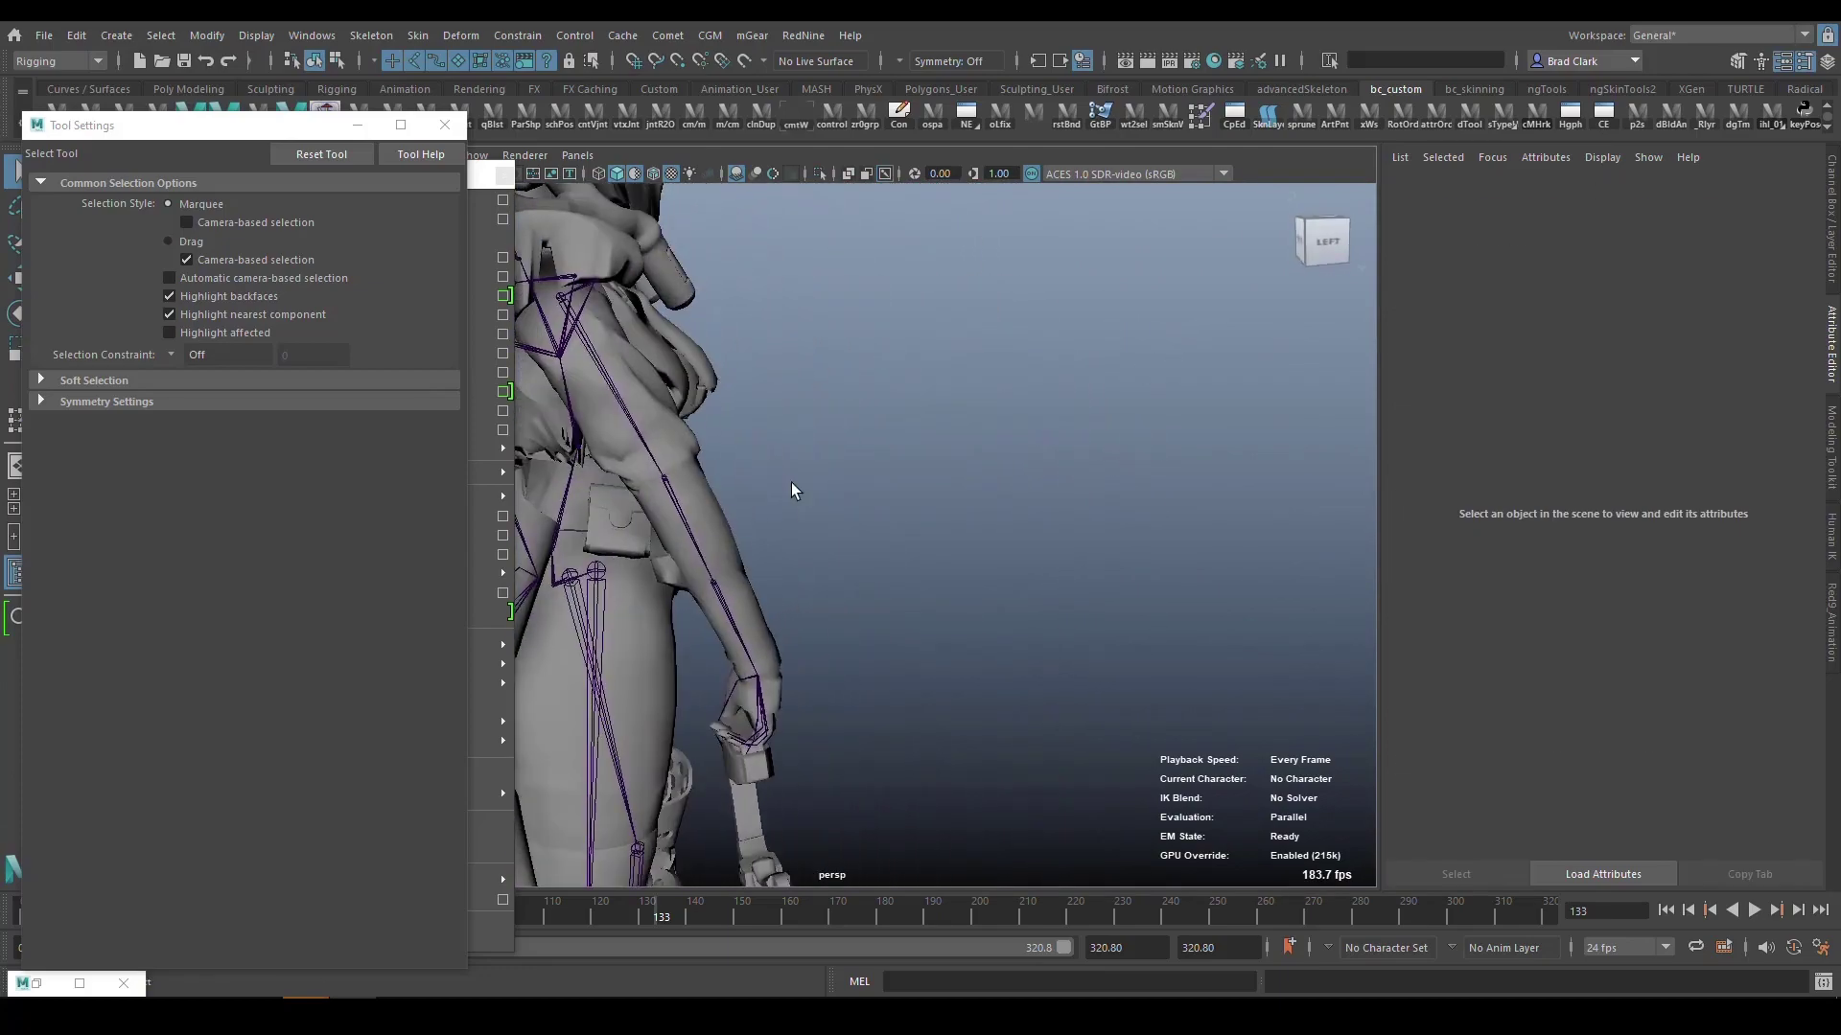
alt+middle_drag(793, 485, 1141, 517)
alt+drag(1142, 518, 944, 517)
Apply Hammer Skin Weights to hip-area vertices selected in vertex-face mode.
click(915, 488)
right_click(912, 487)
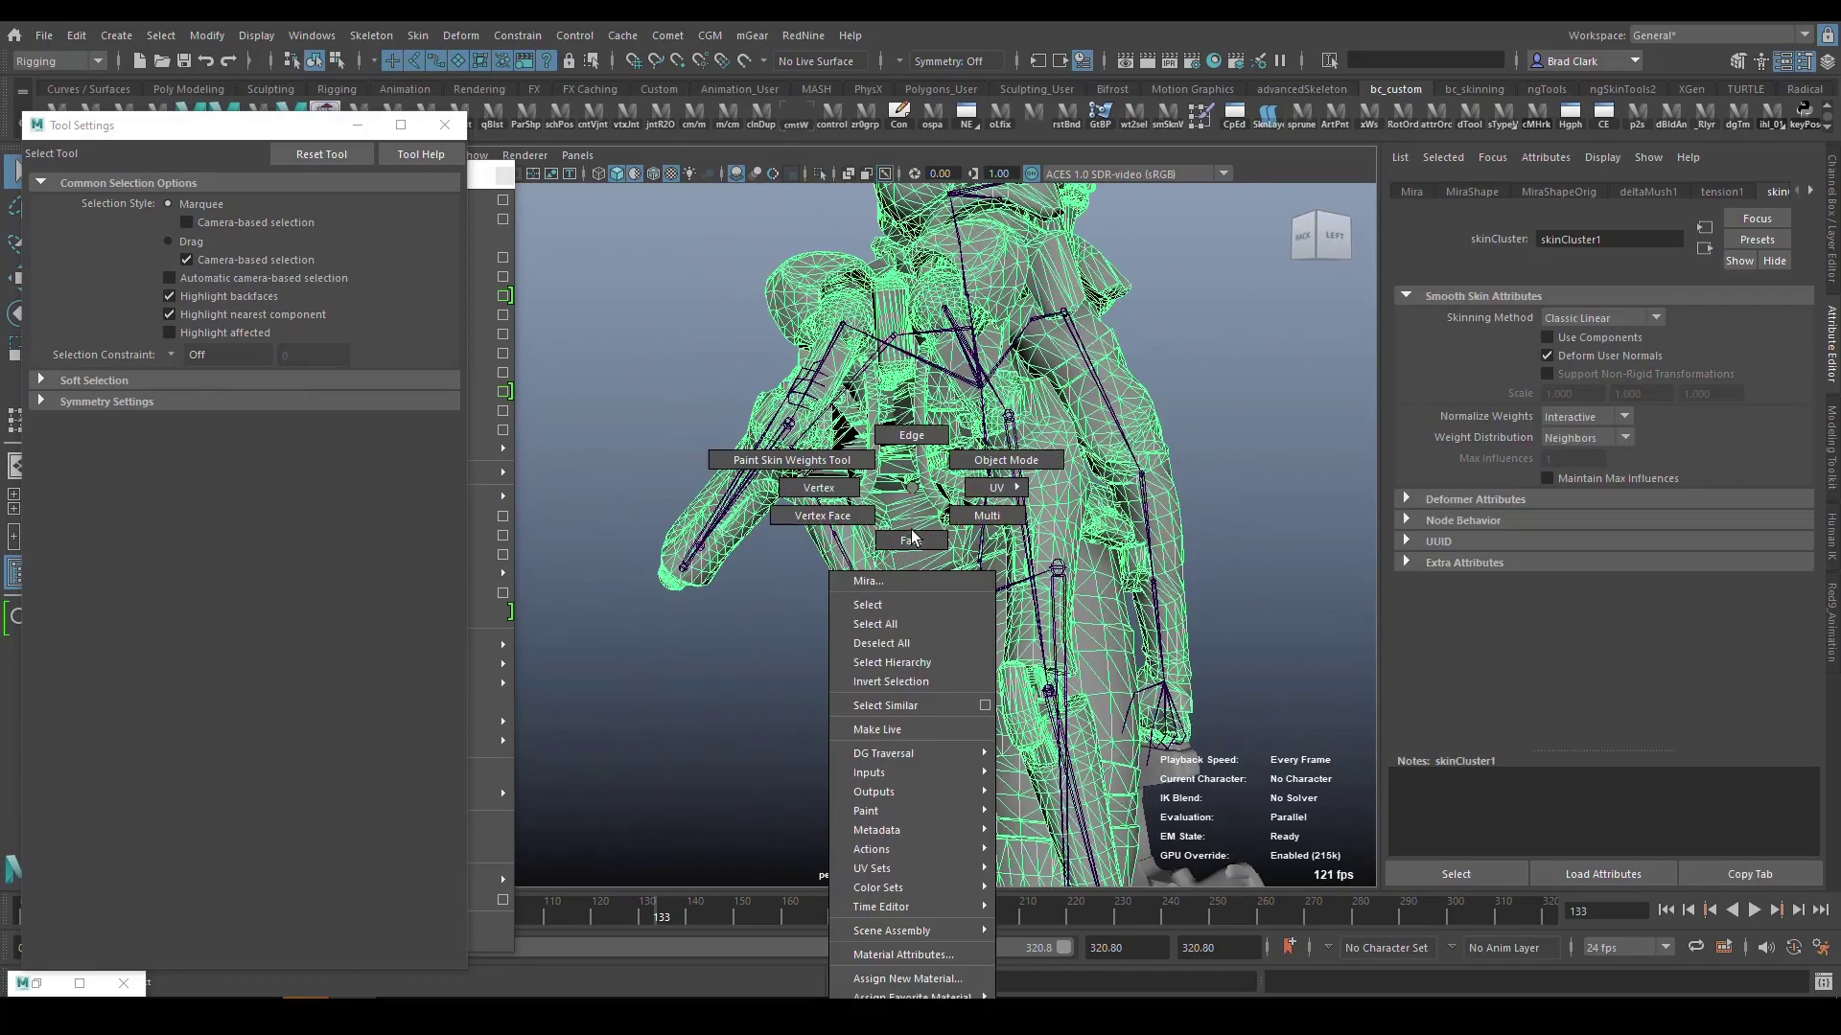
click(859, 518)
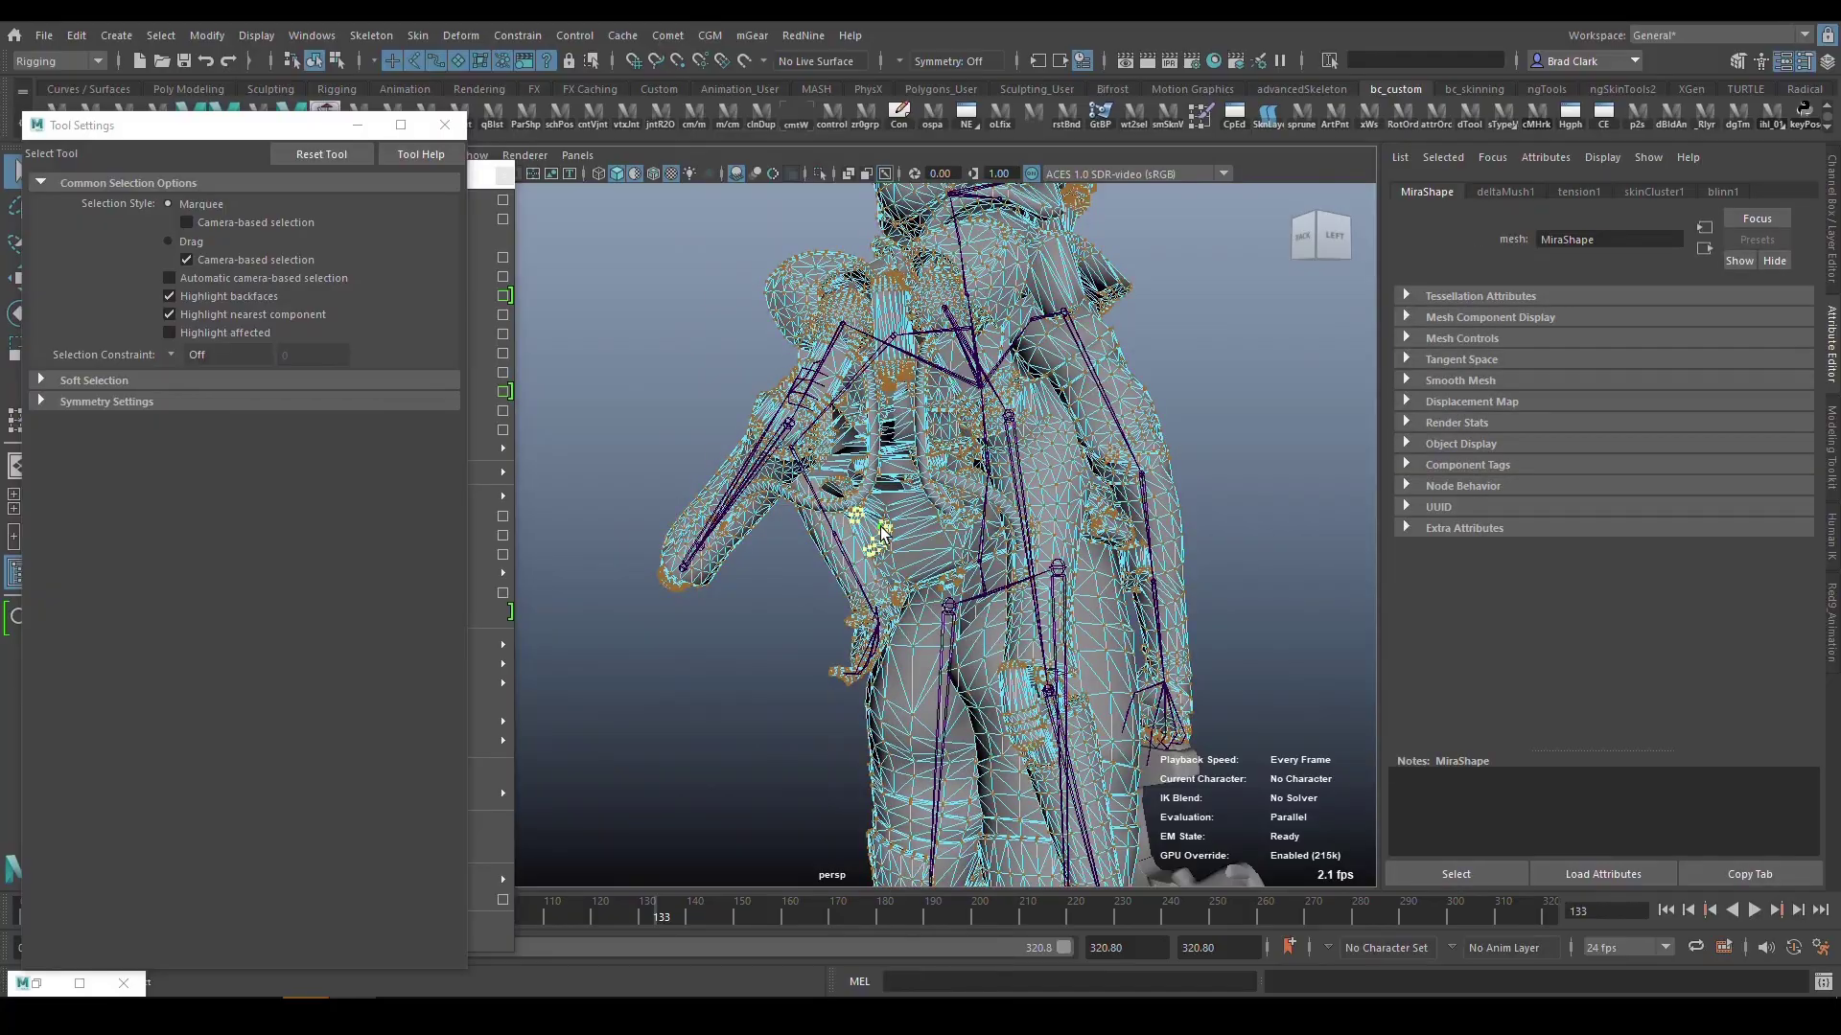
scroll(988, 616, up, 8)
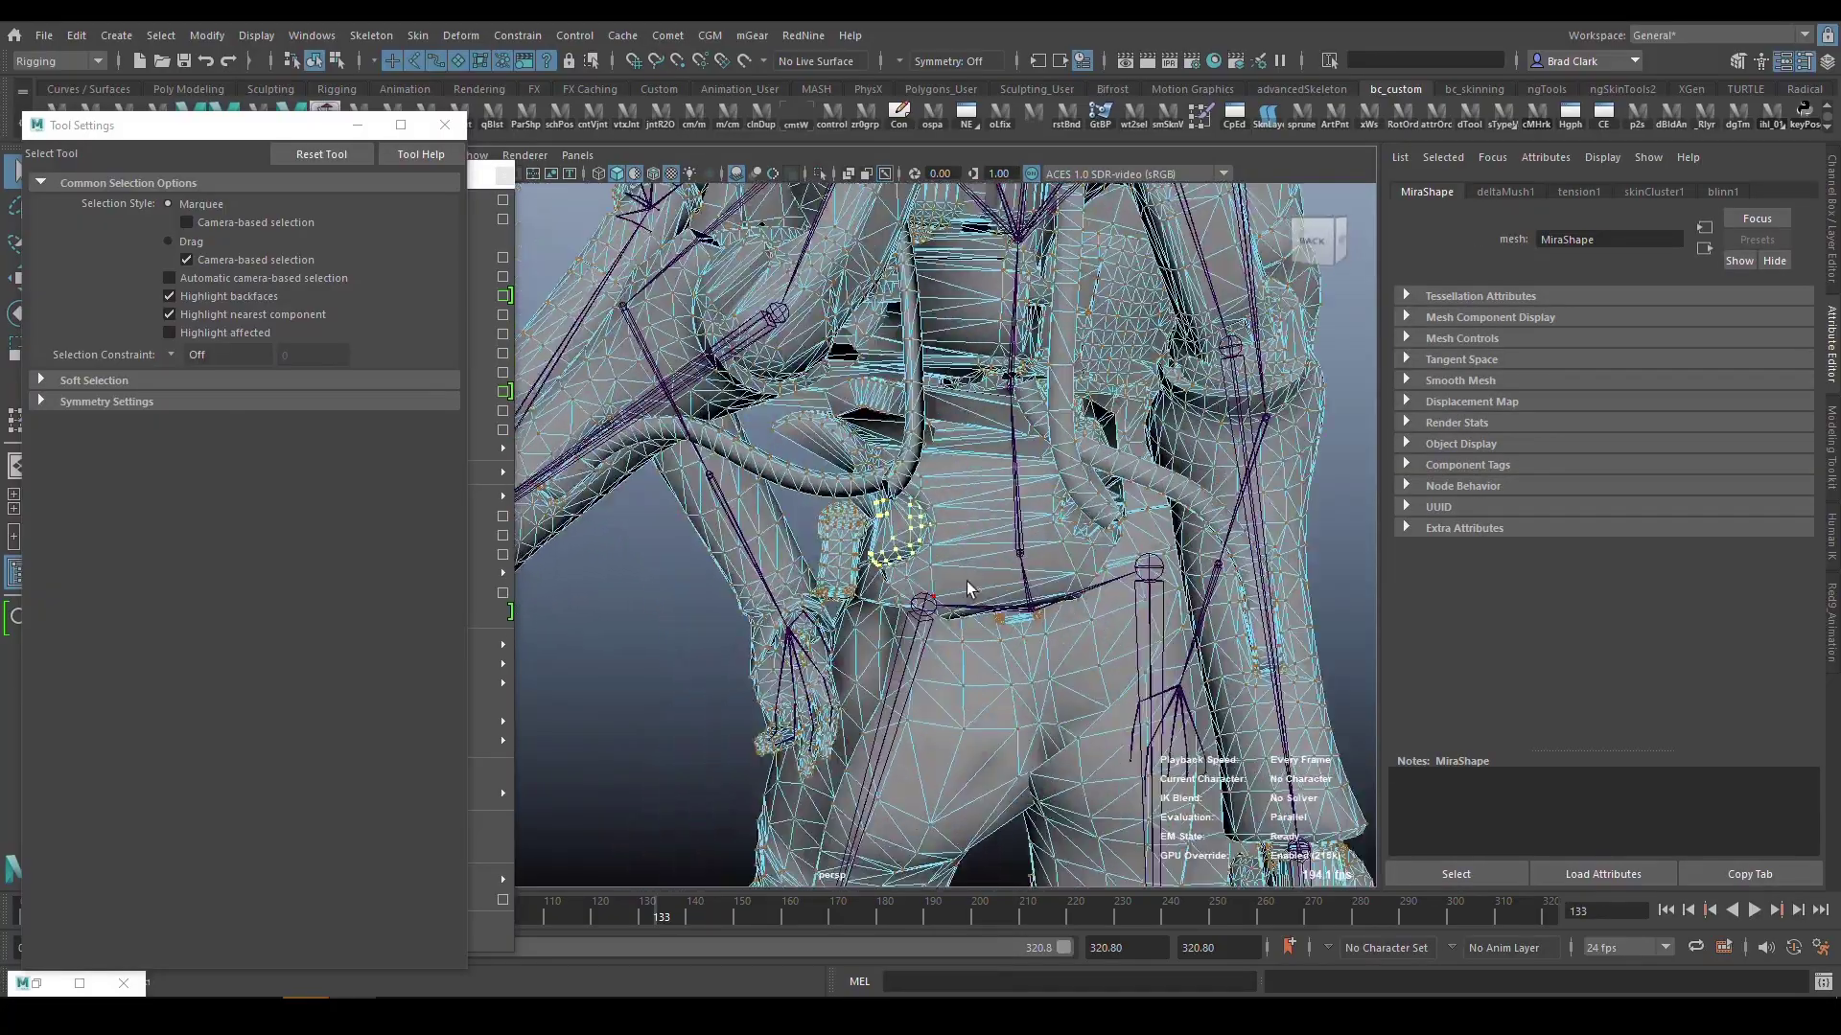
mouse_move(966, 566)
alt+mouse_down()
mouse_move(997, 595)
mouse_move(945, 536)
alt+mouse_up()
click(417, 35)
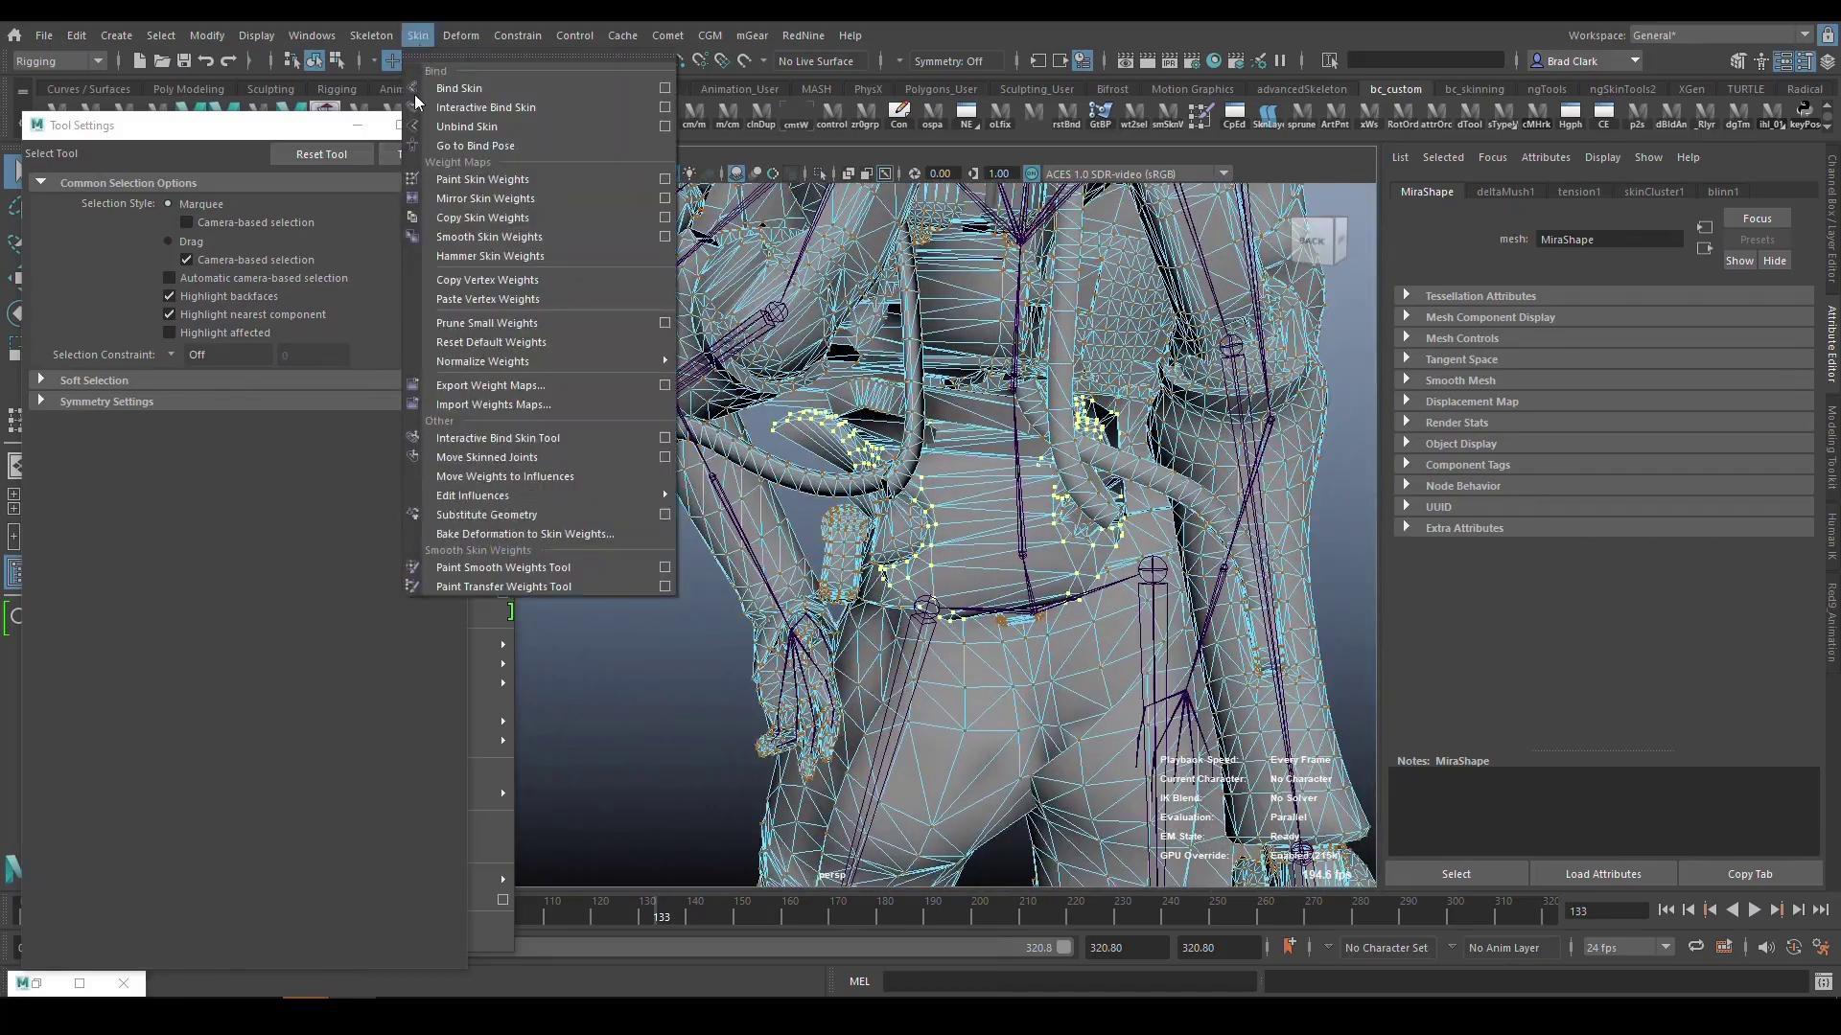
click(547, 278)
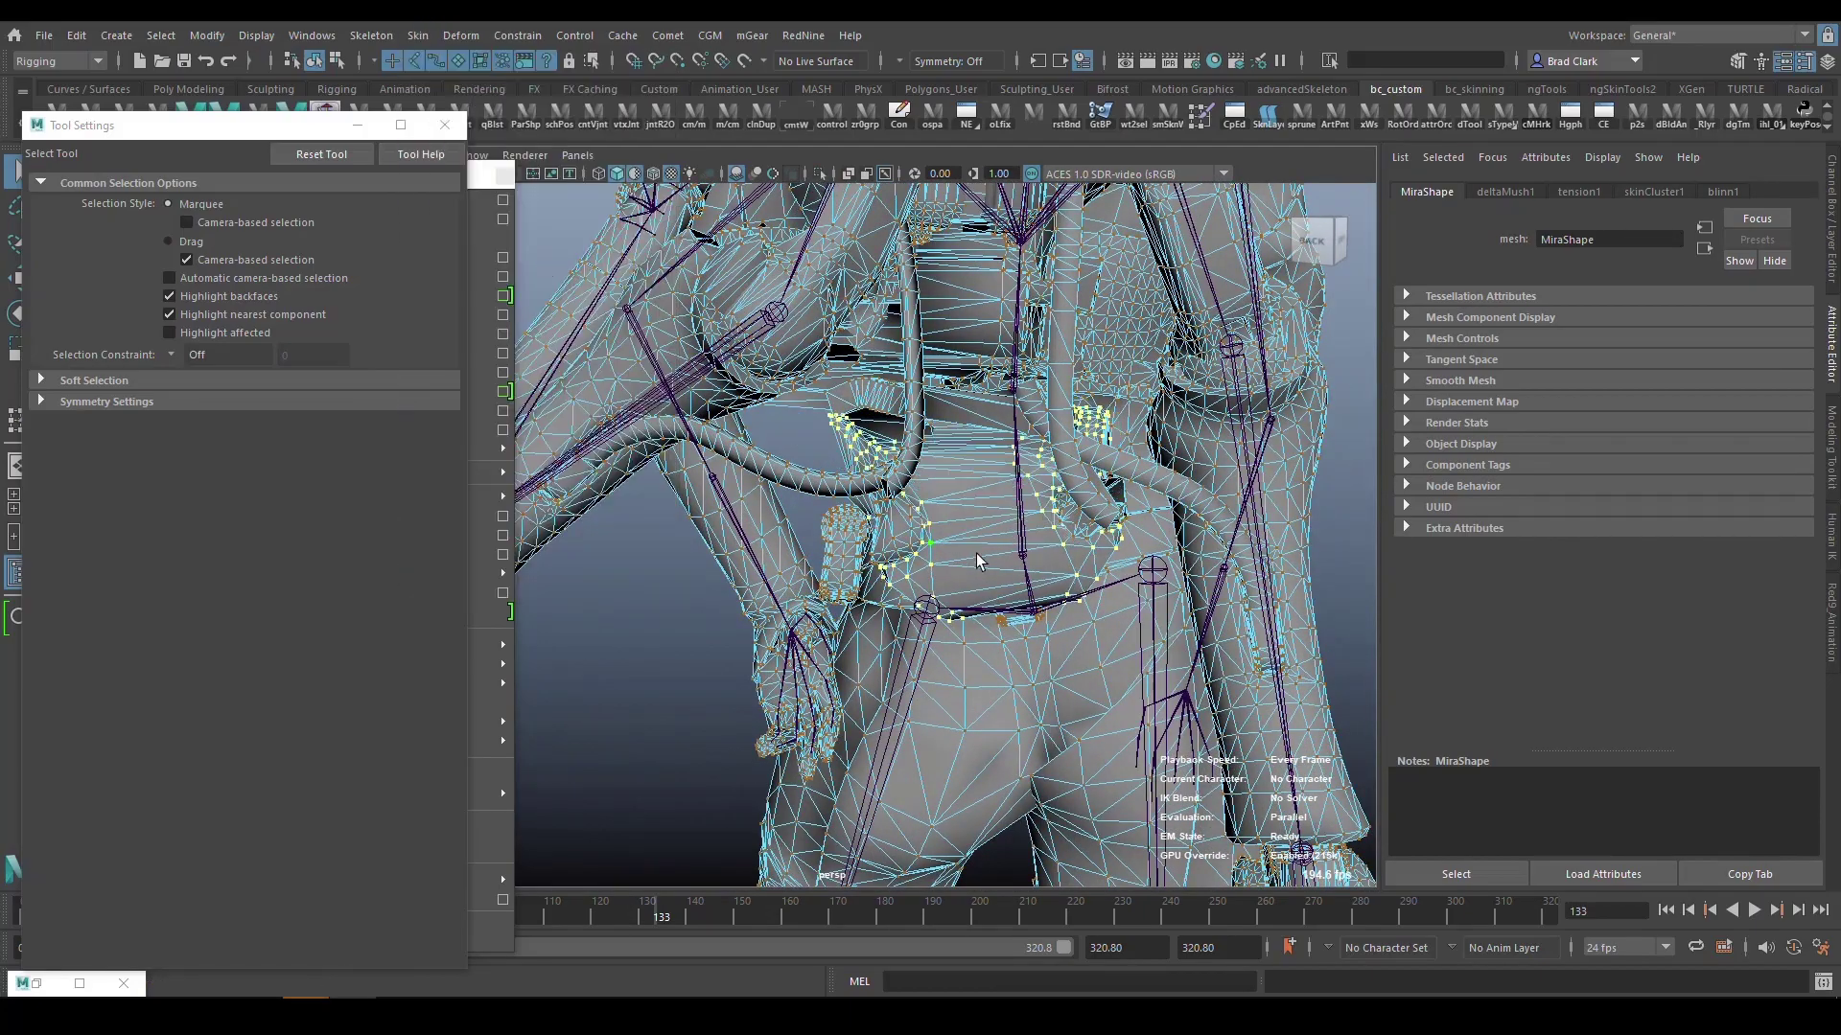
alt+drag(1028, 618, 1069, 580)
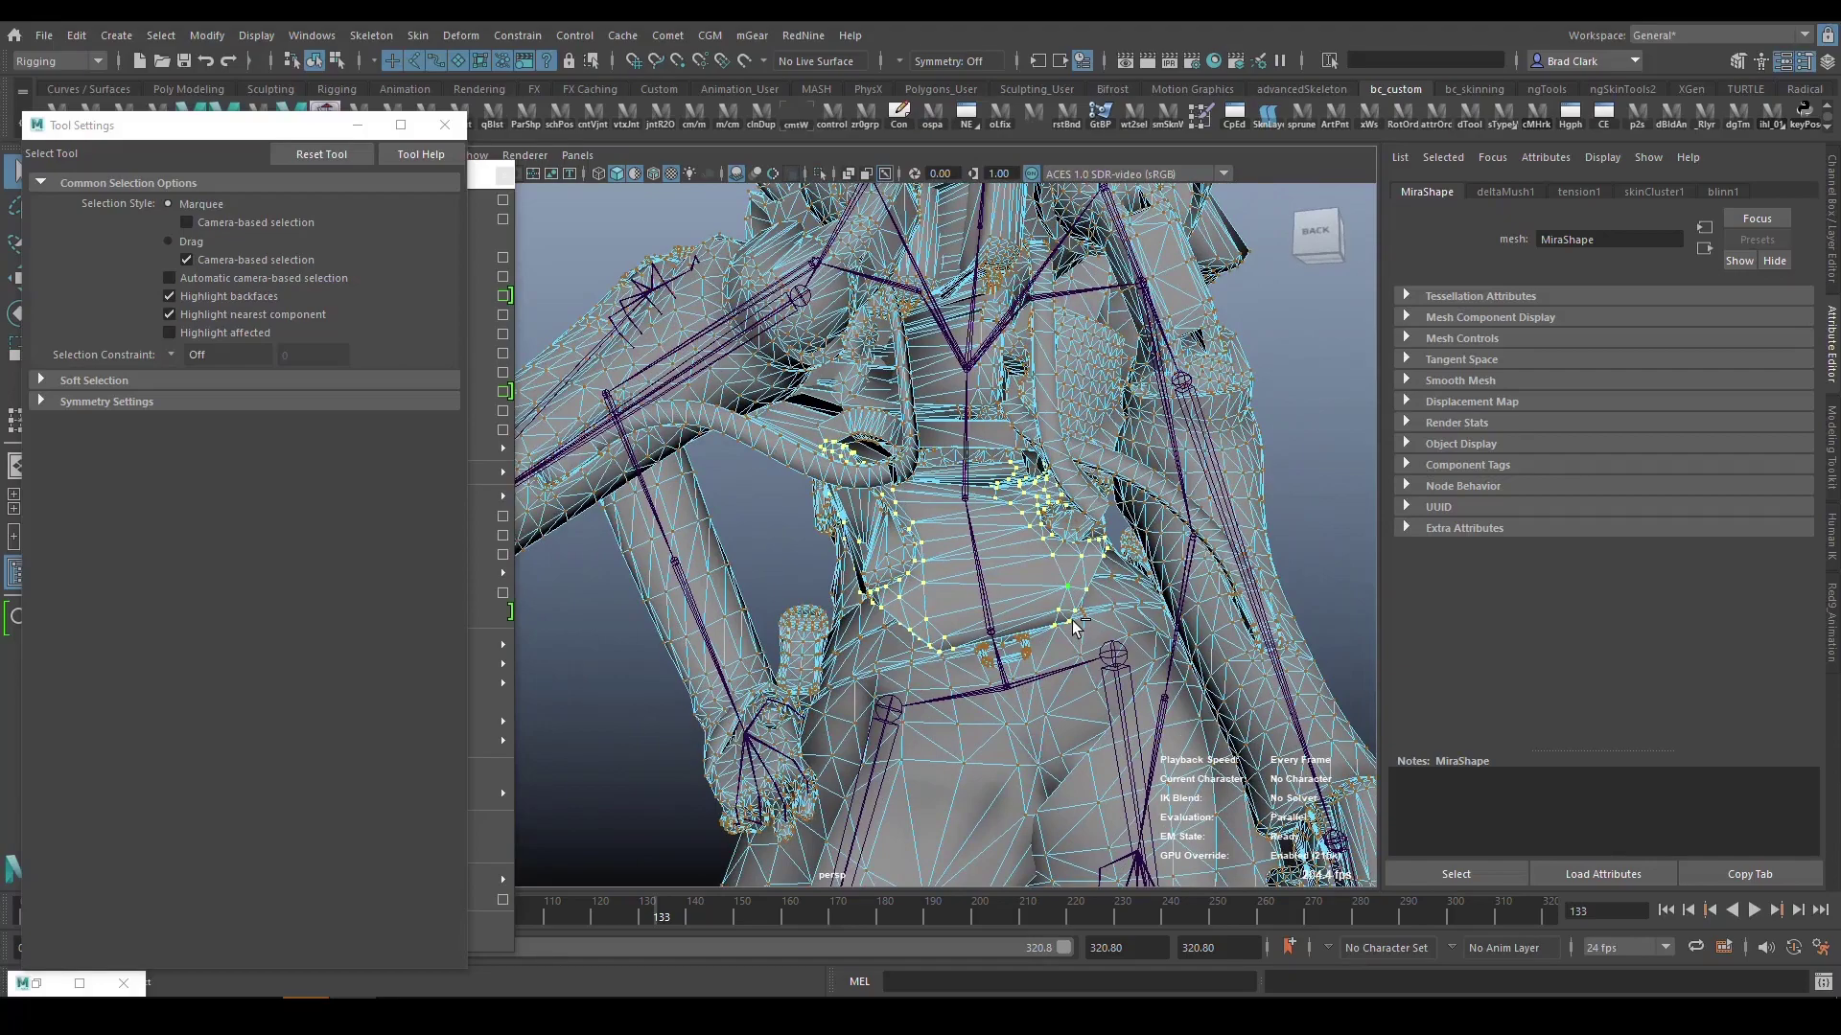
Undo the hammer and close the Tool Settings window.
key(ctrl+z)
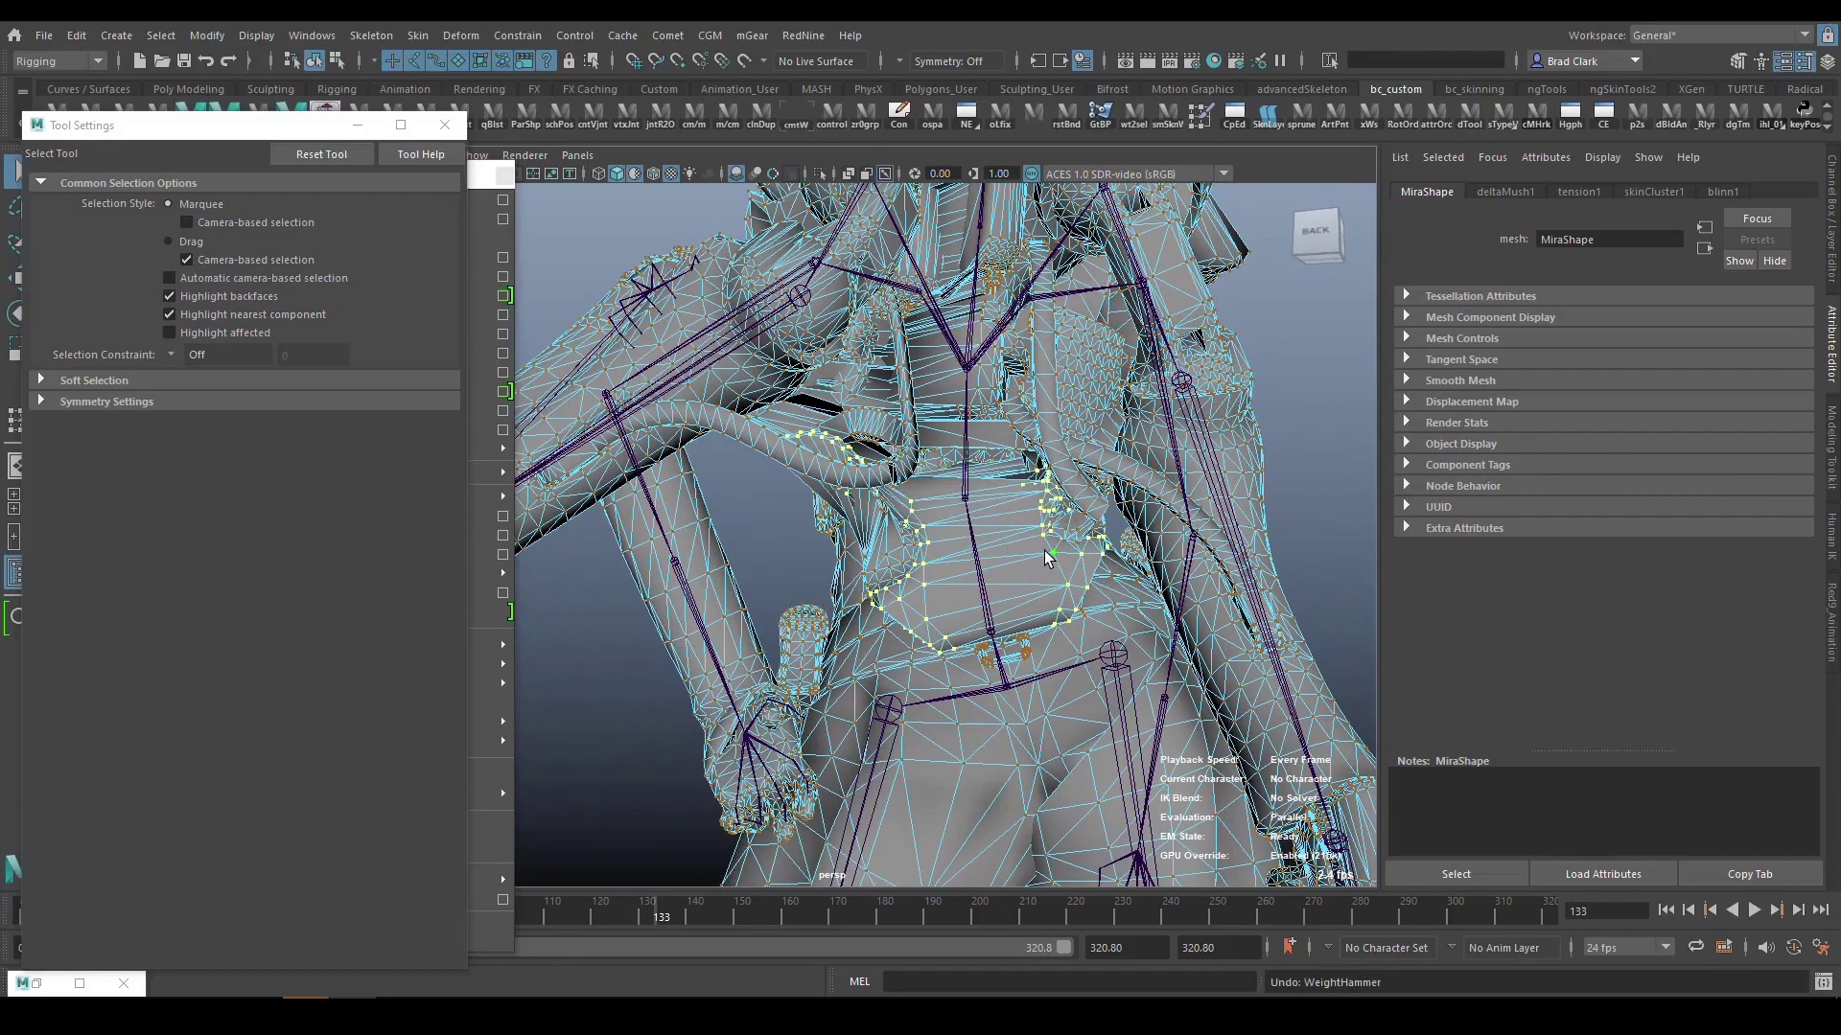
alt+drag(983, 576, 1072, 542)
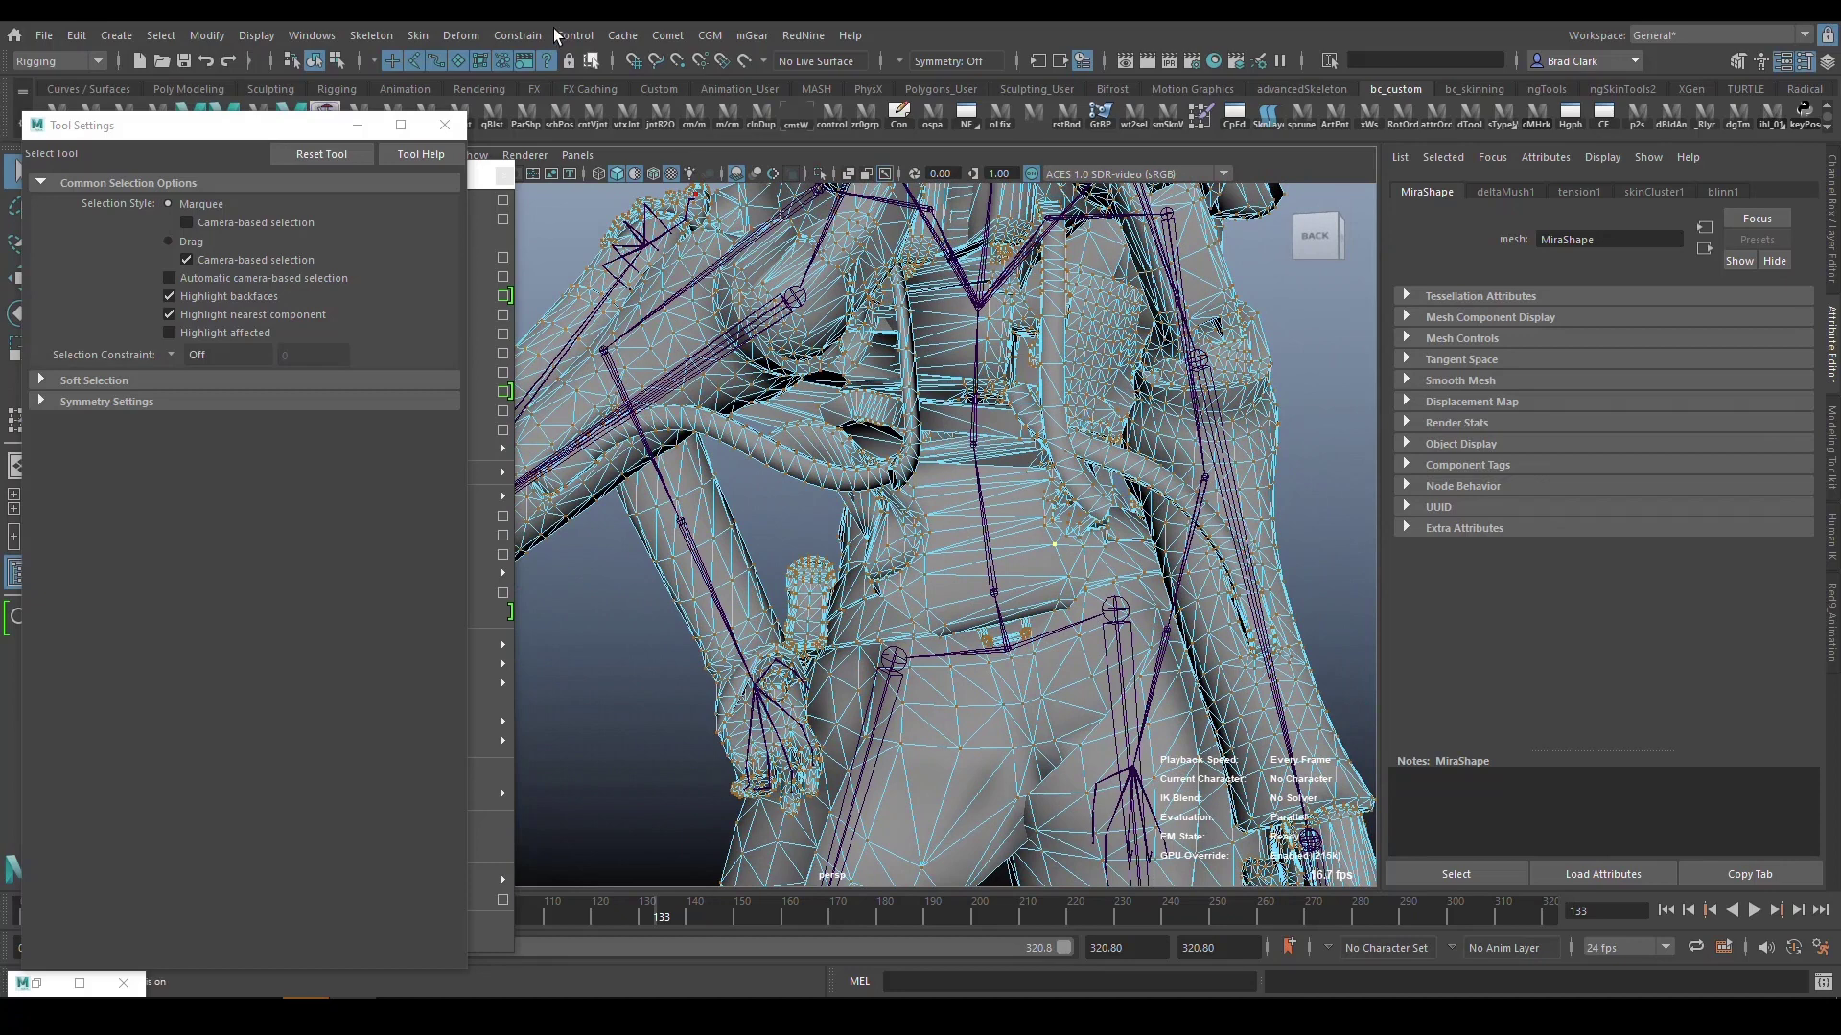
click(444, 125)
drag(444, 175, 457, 145)
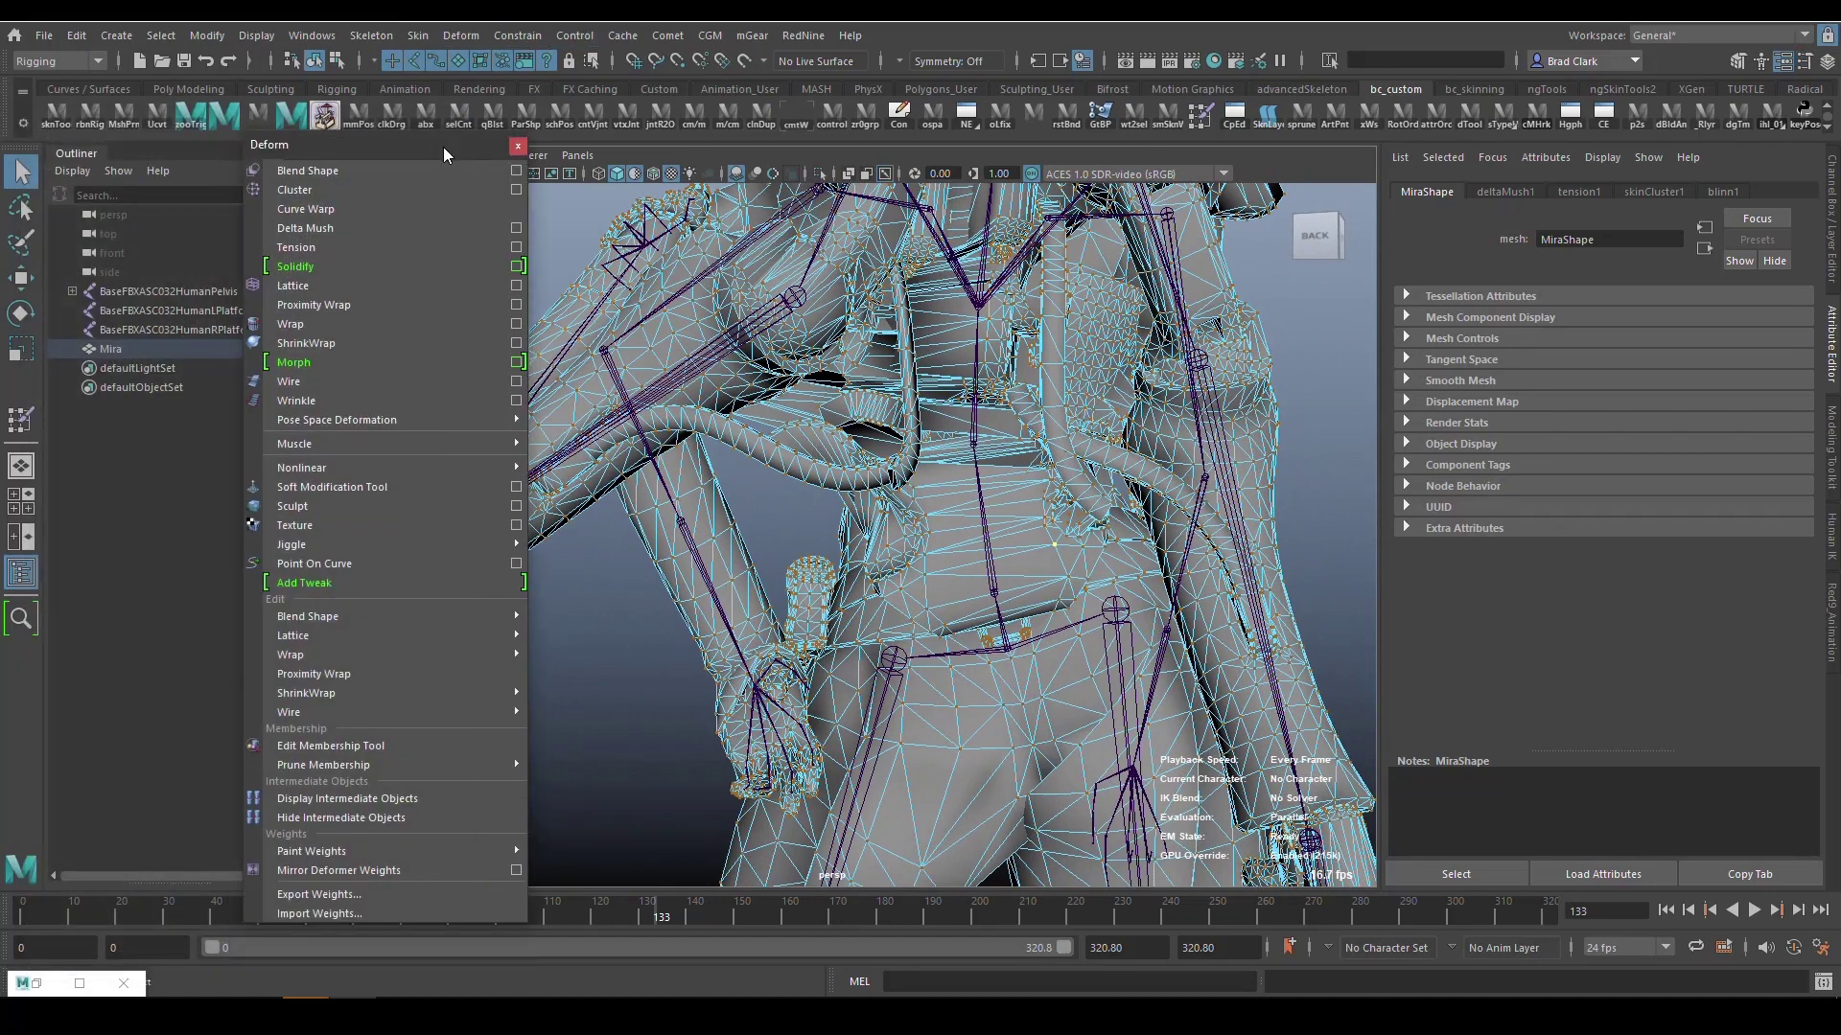
Tear off the Skin menu and paste the copied weights onto the hip pouch vertices.
click(418, 35)
click(450, 33)
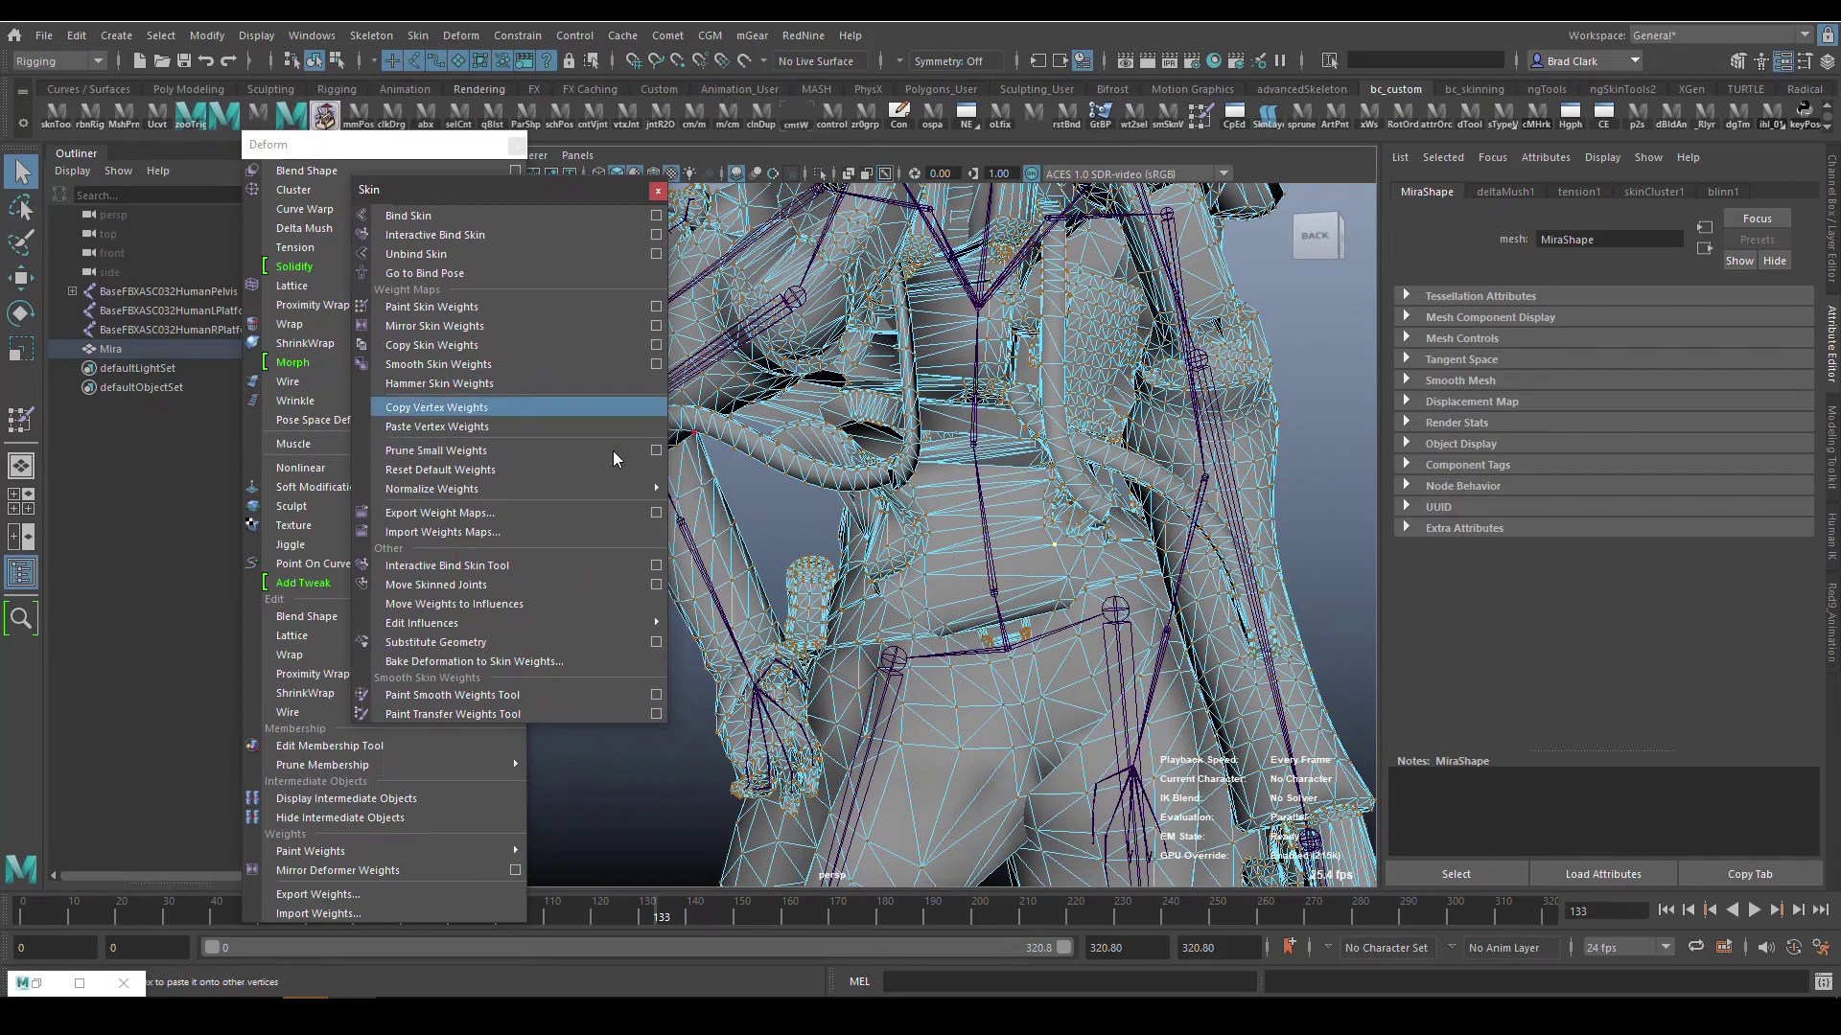
click(1064, 584)
click(394, 424)
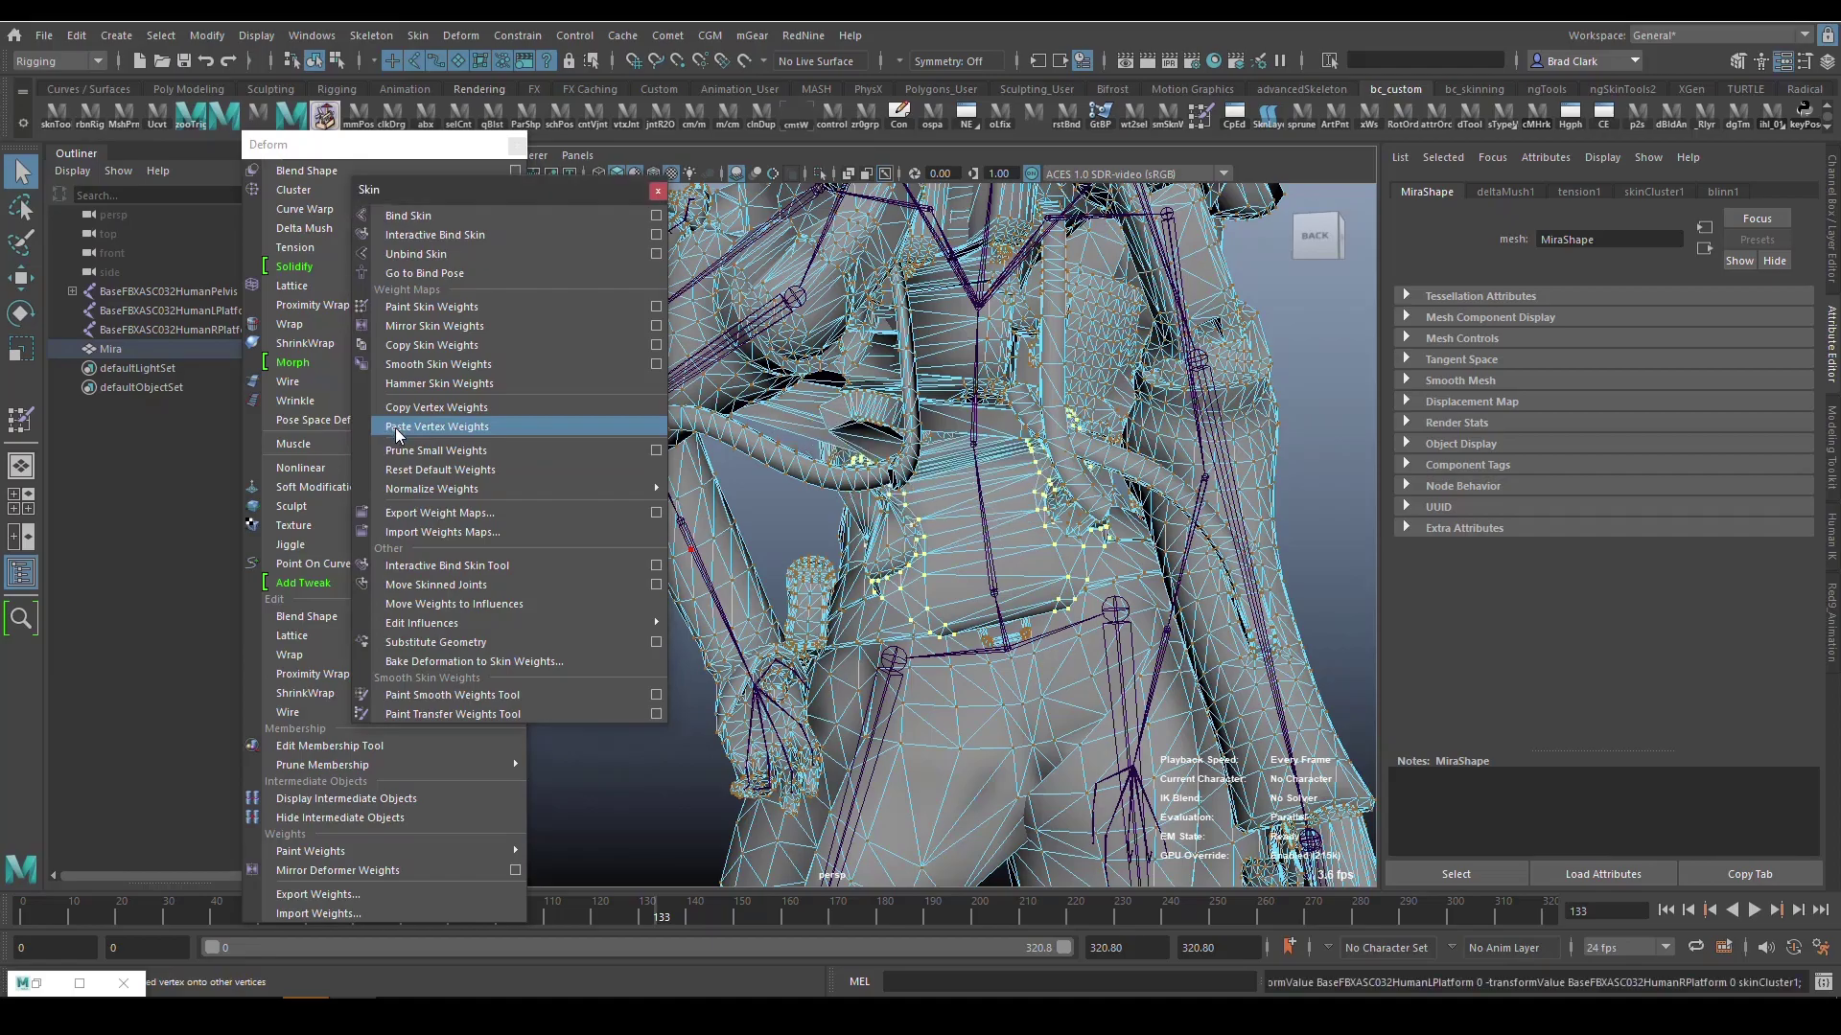
alt+drag(954, 658, 915, 587)
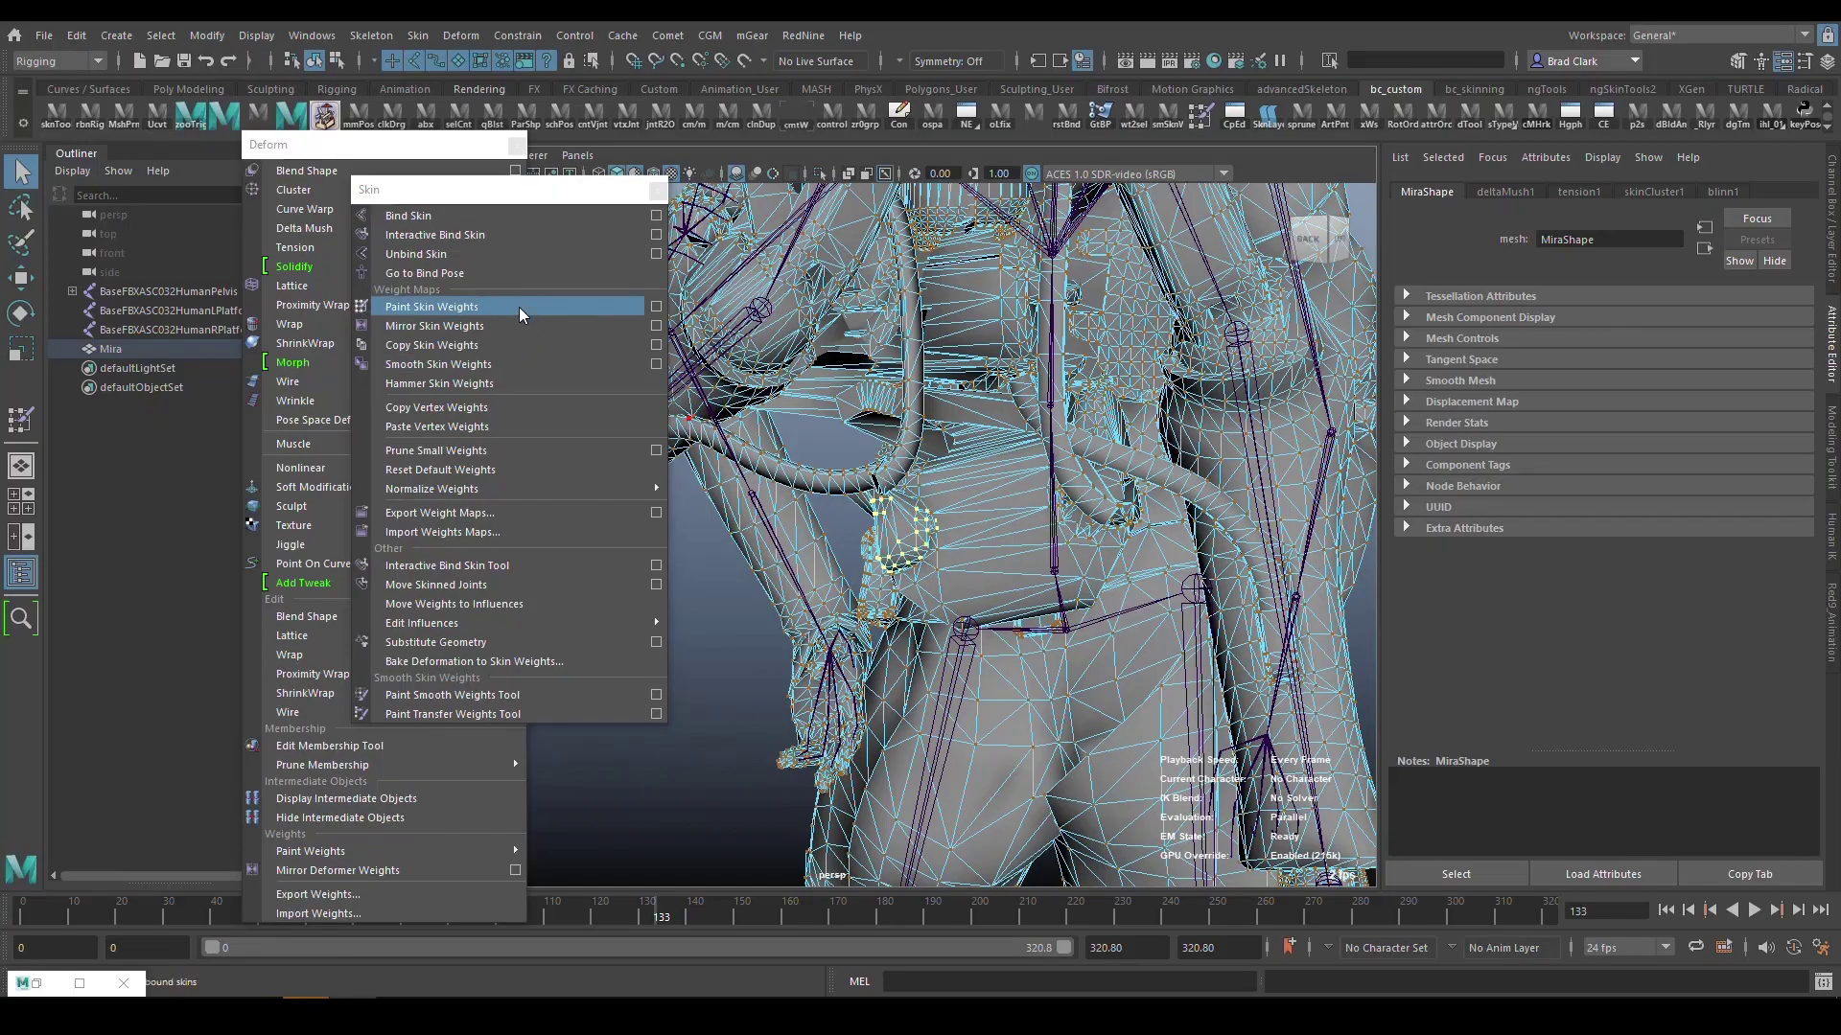
click(504, 428)
Select the chest-piece shell and paste the copied weights onto its vertices.
alt+drag(1045, 622, 979, 356)
double_click(979, 351)
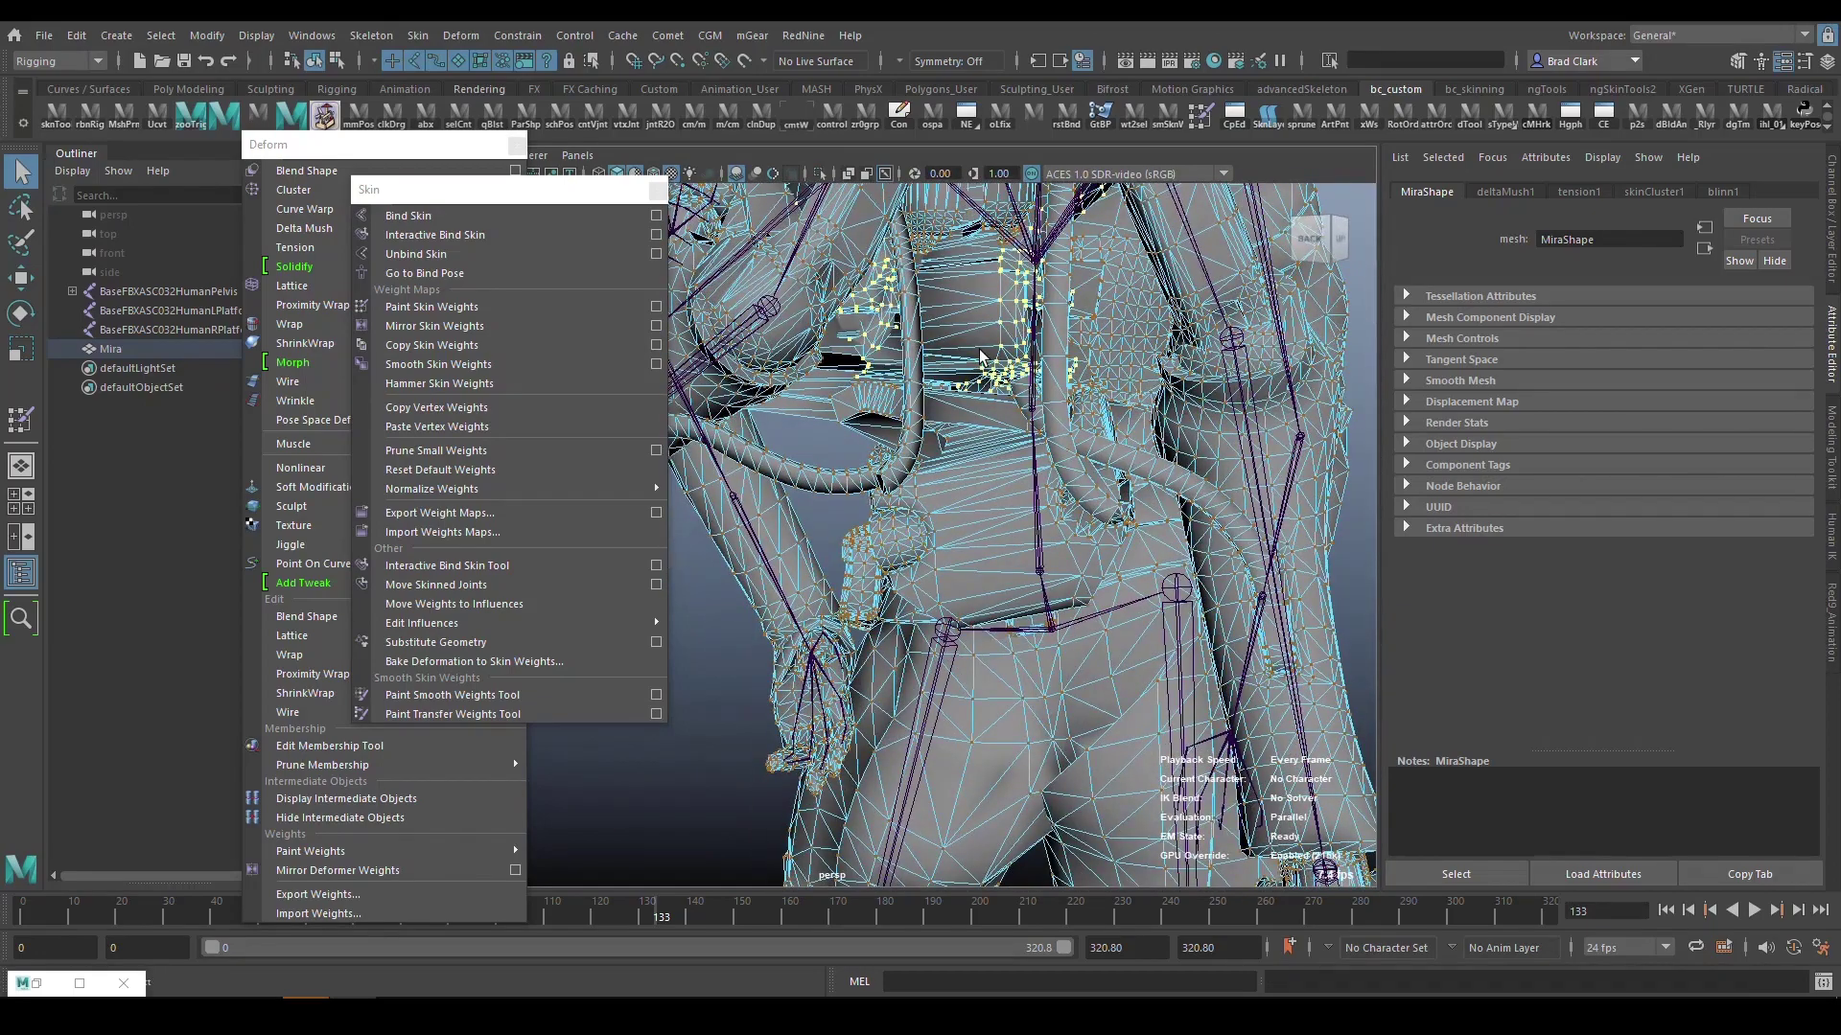
click(498, 365)
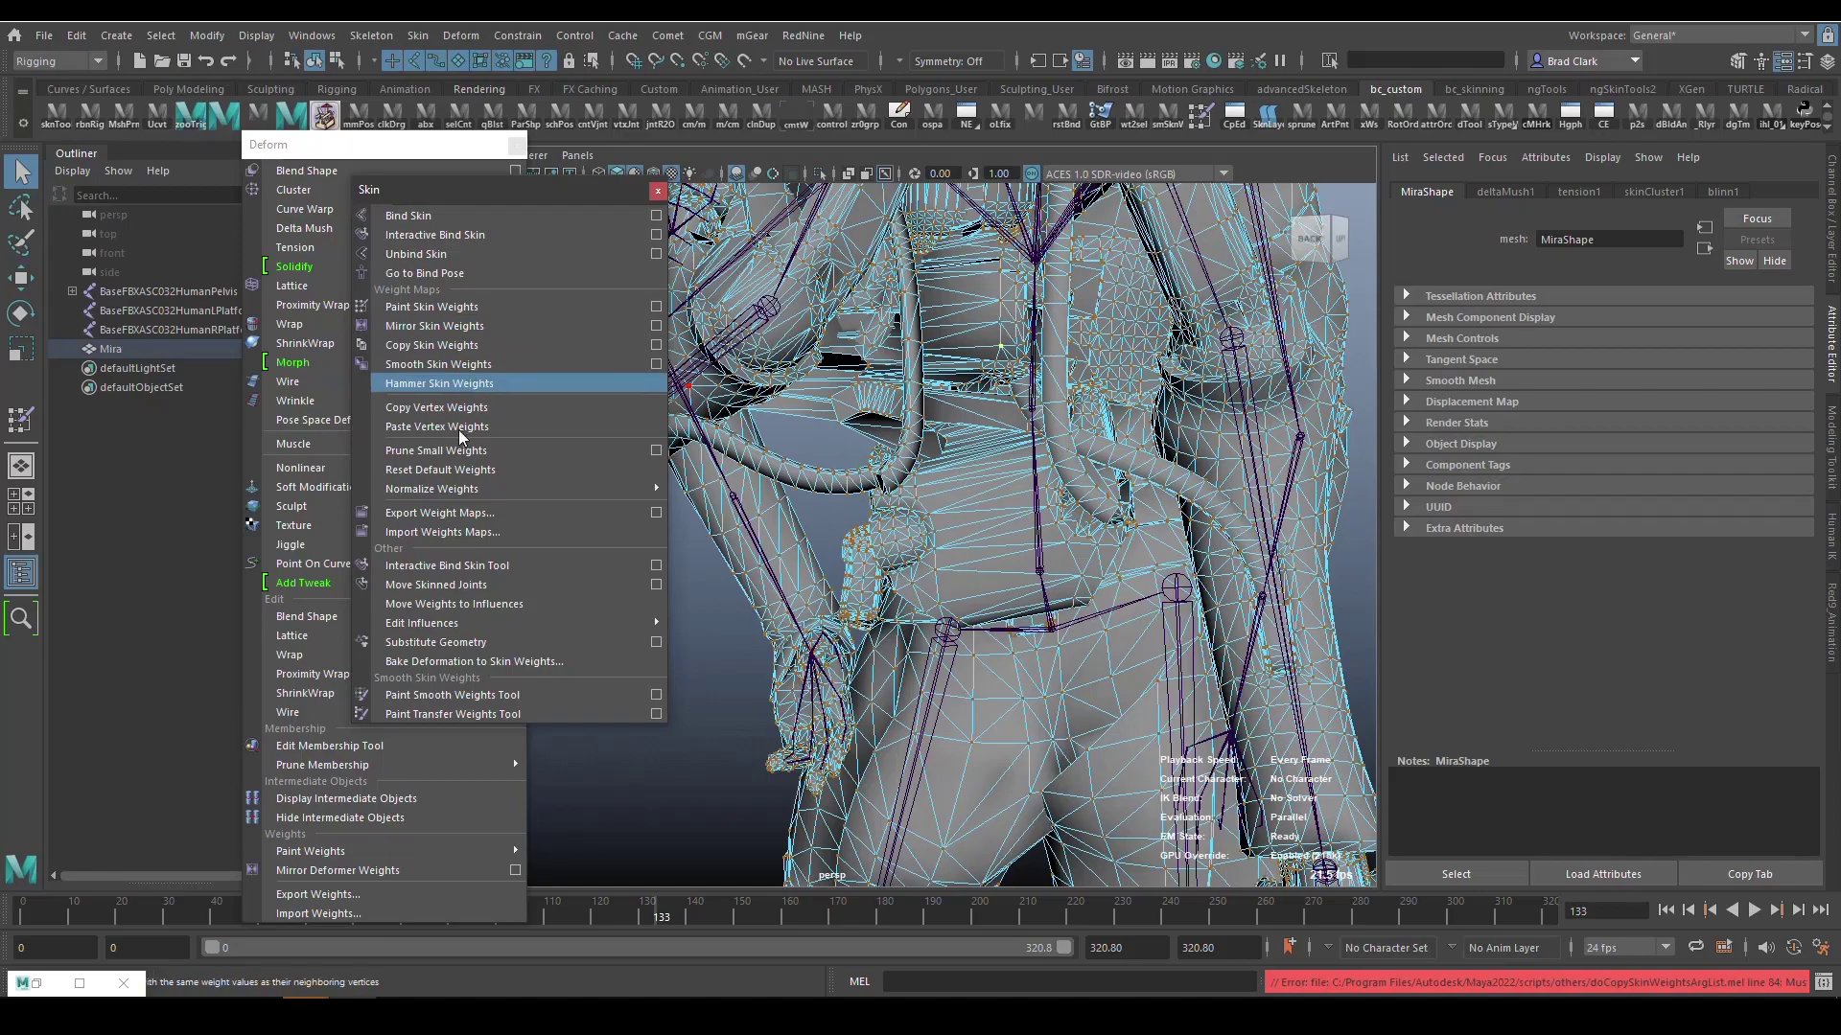
double_click(999, 350)
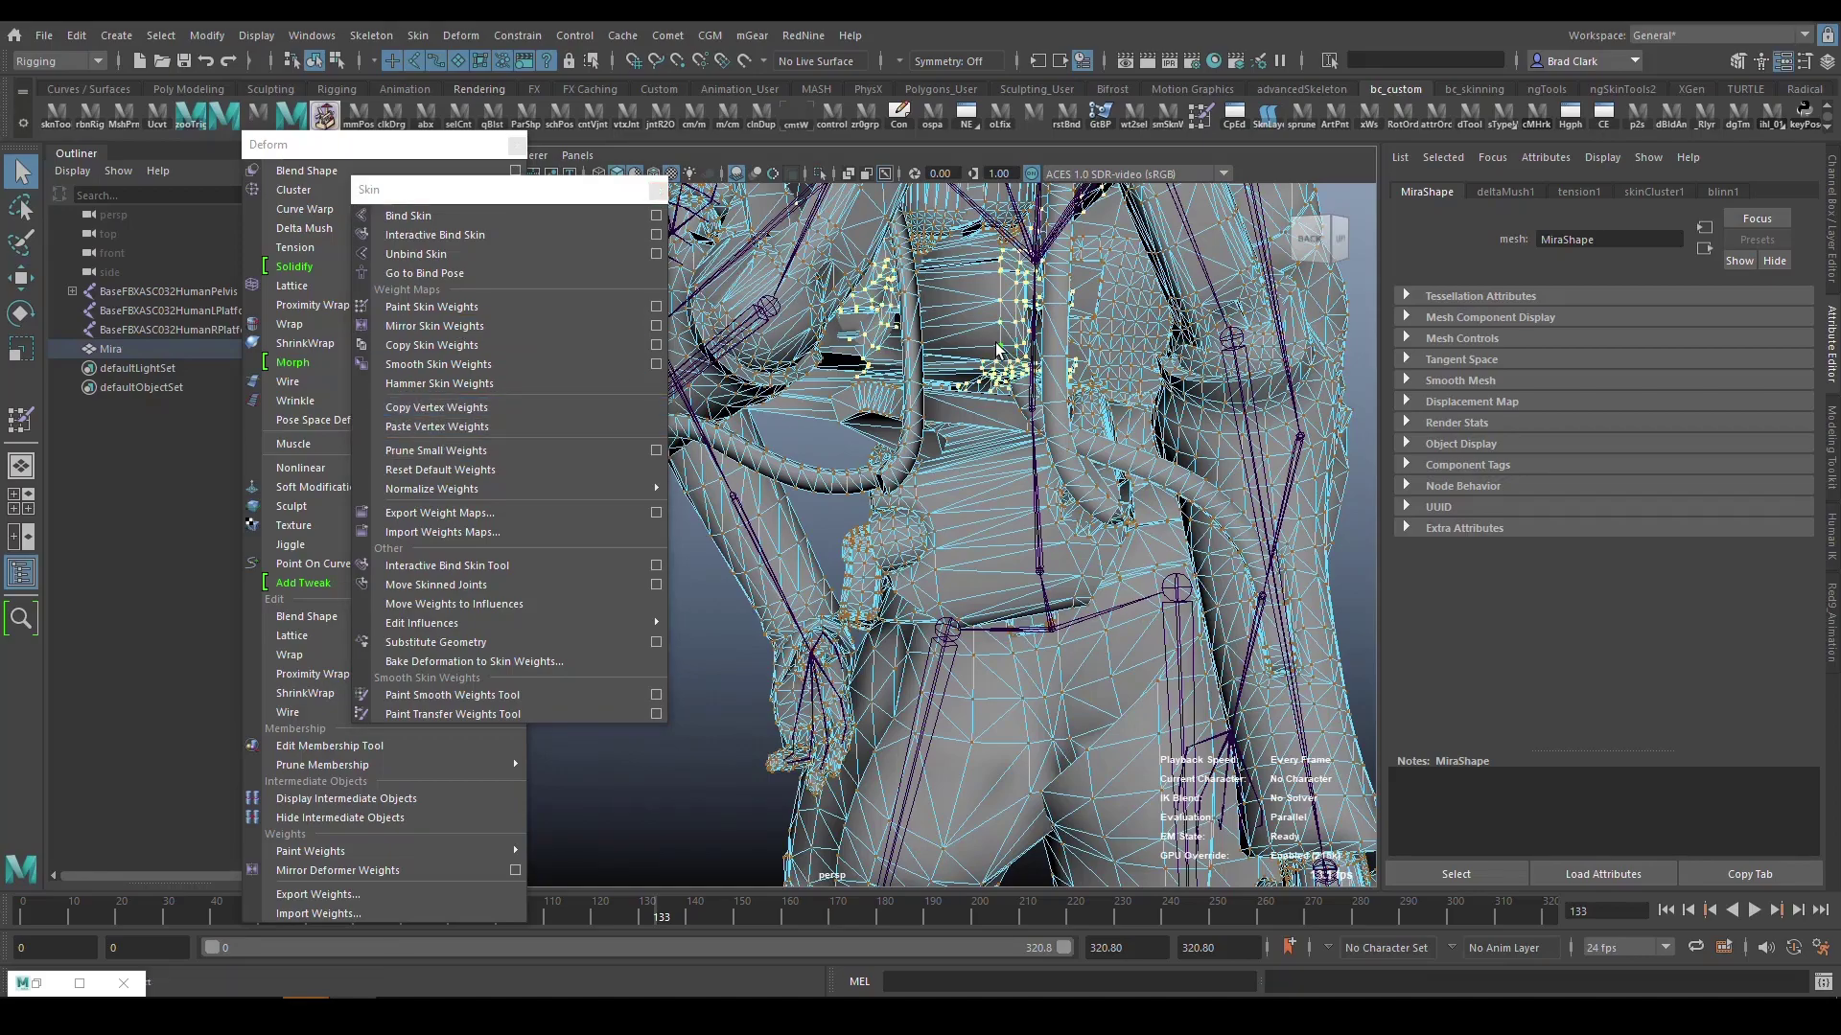
click(514, 427)
alt+drag(1029, 445, 870, 556)
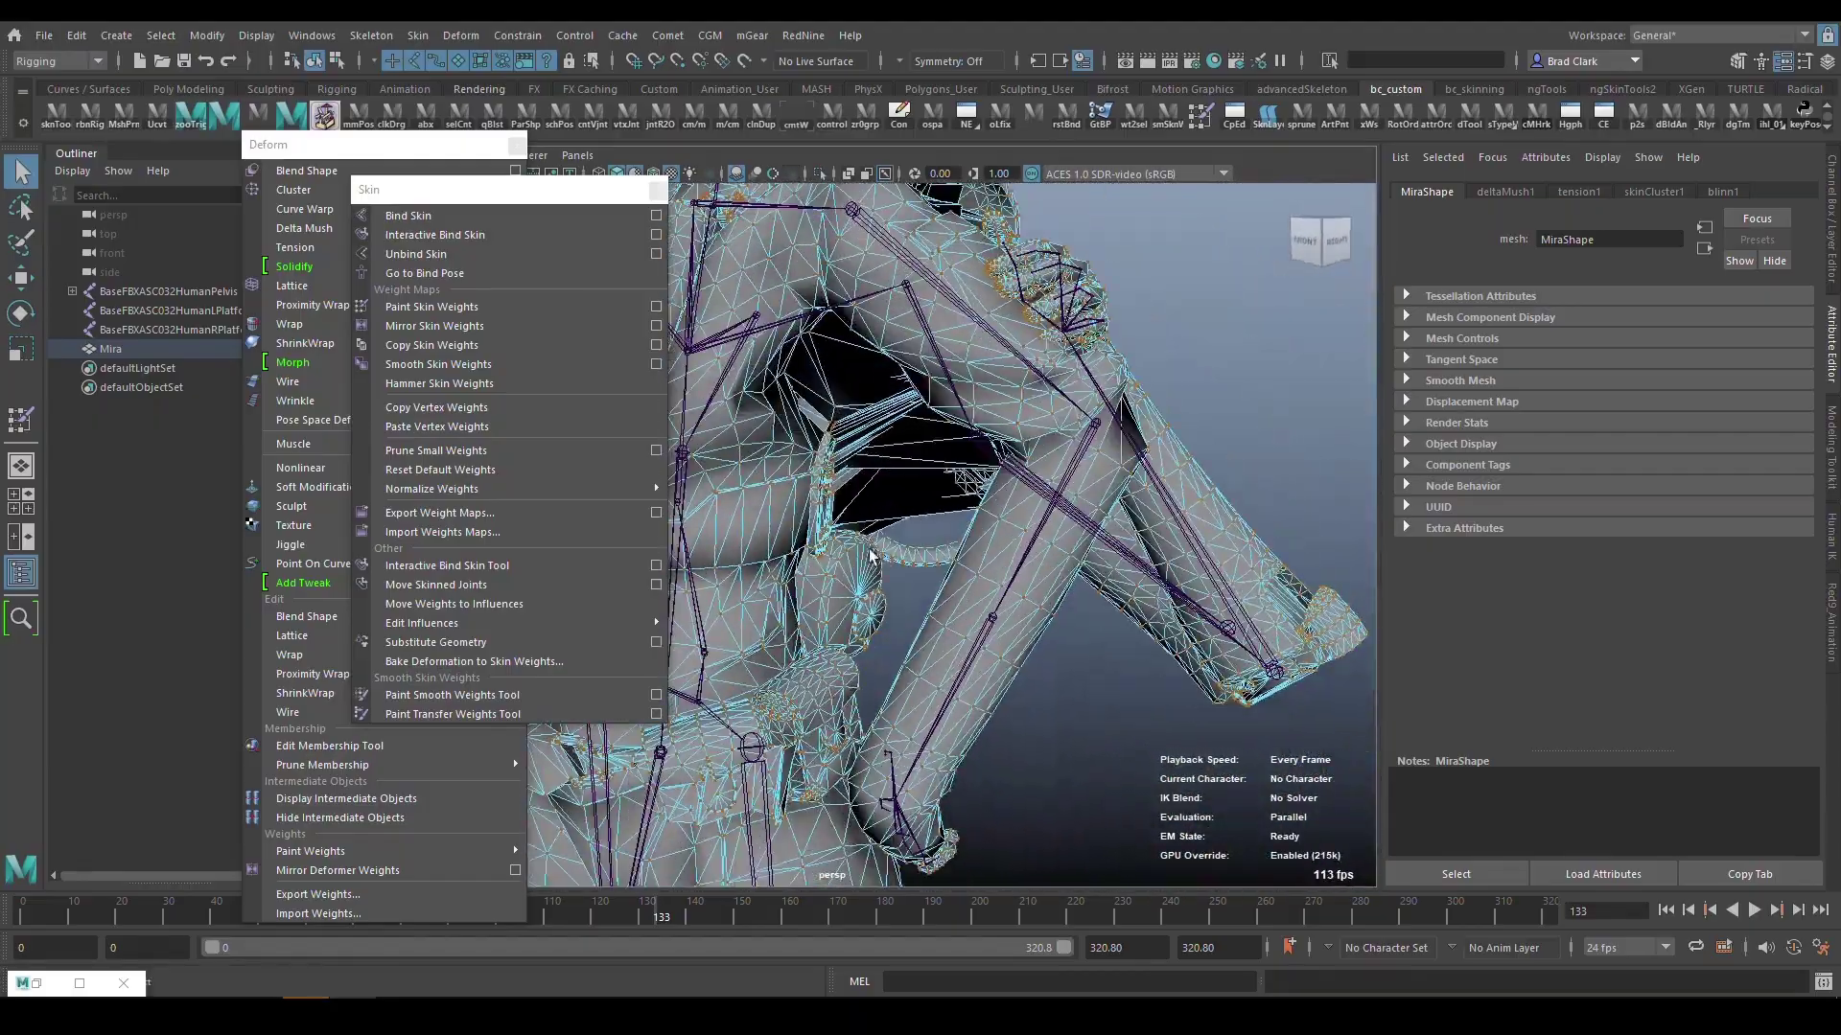
alt+drag(818, 462, 1055, 518)
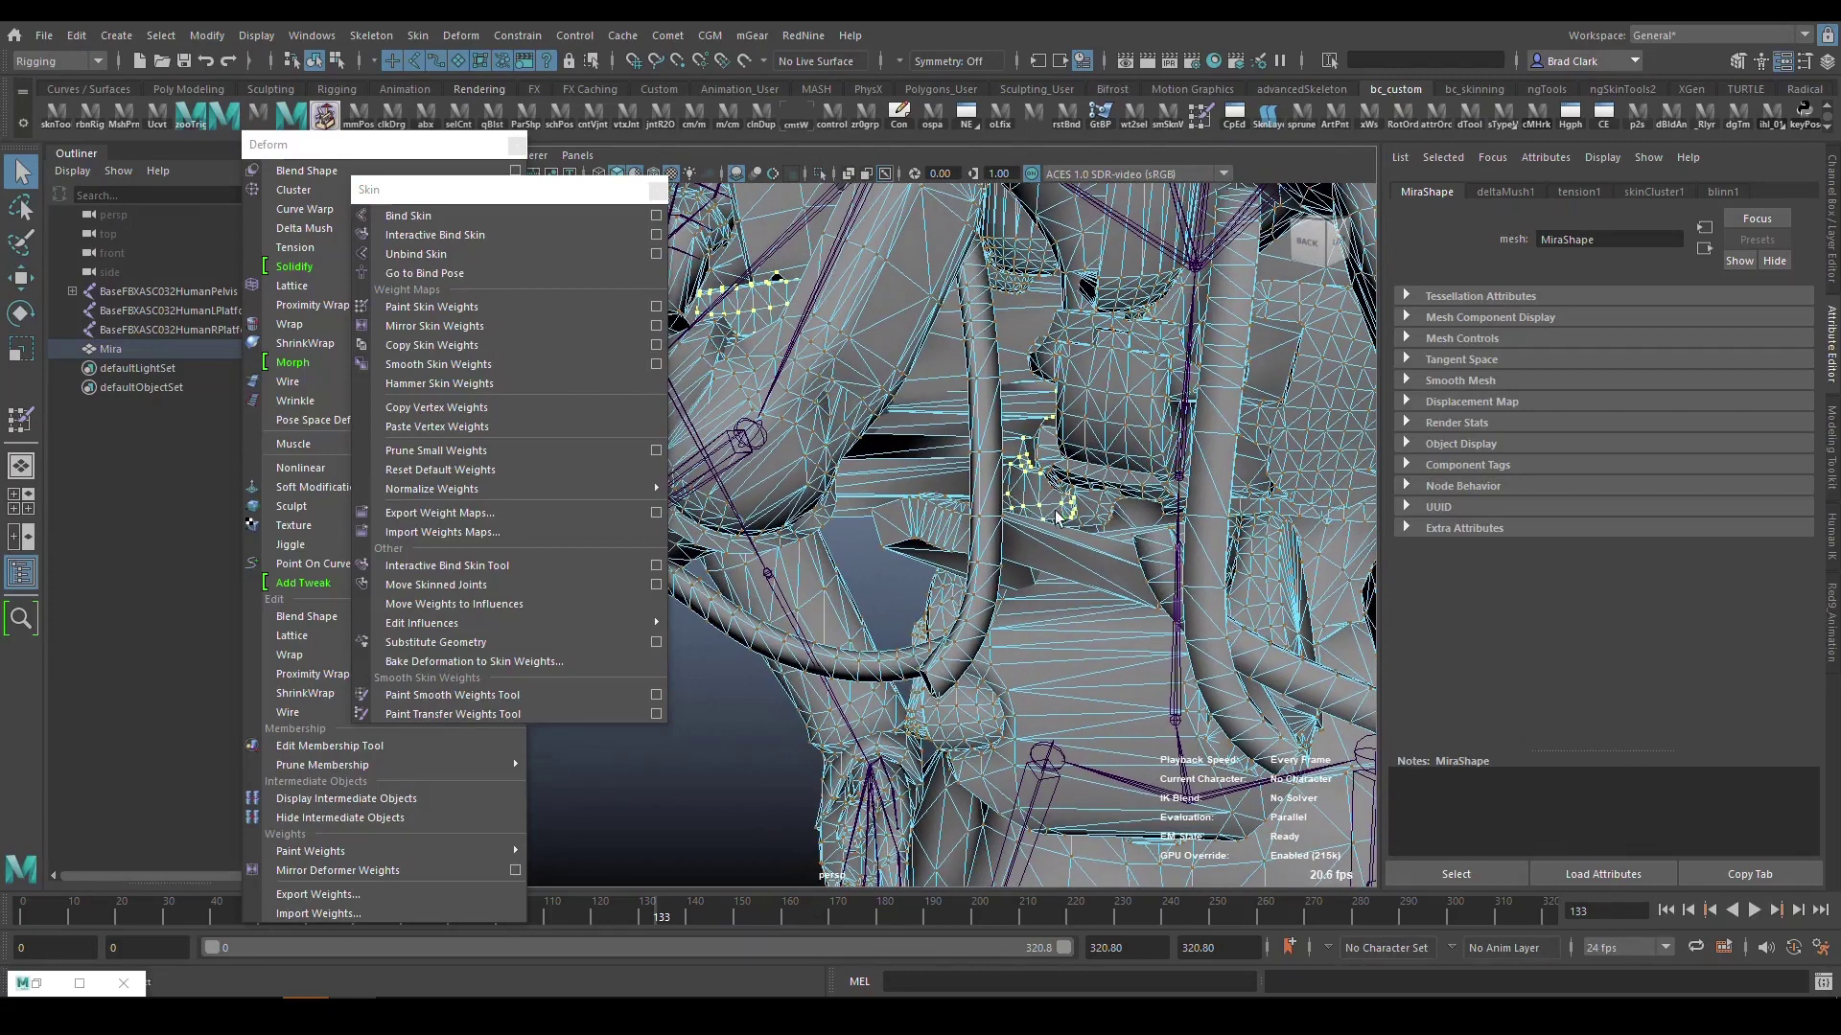
Paste a clean vertex's copied weights onto the armpit vertices and check the shoulder.
click(464, 409)
click(436, 489)
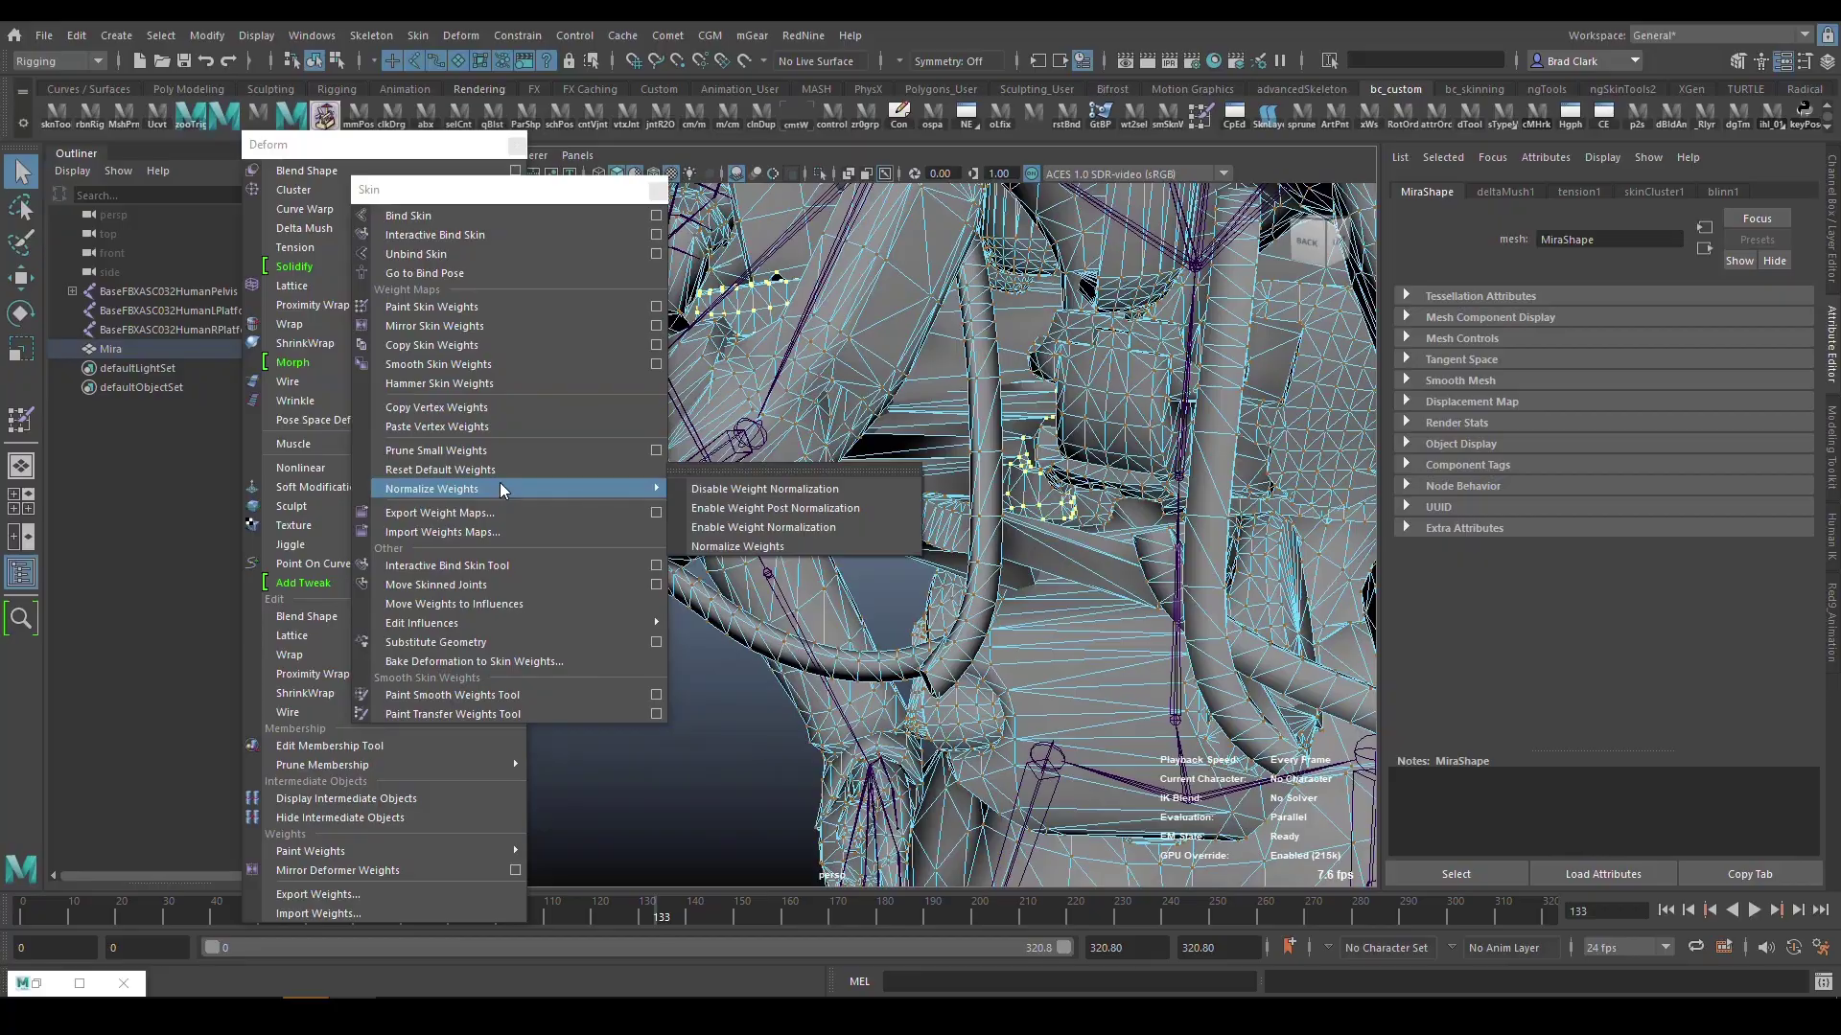
click(501, 431)
alt+drag(976, 414, 1319, 518)
alt+drag(1006, 510, 749, 599)
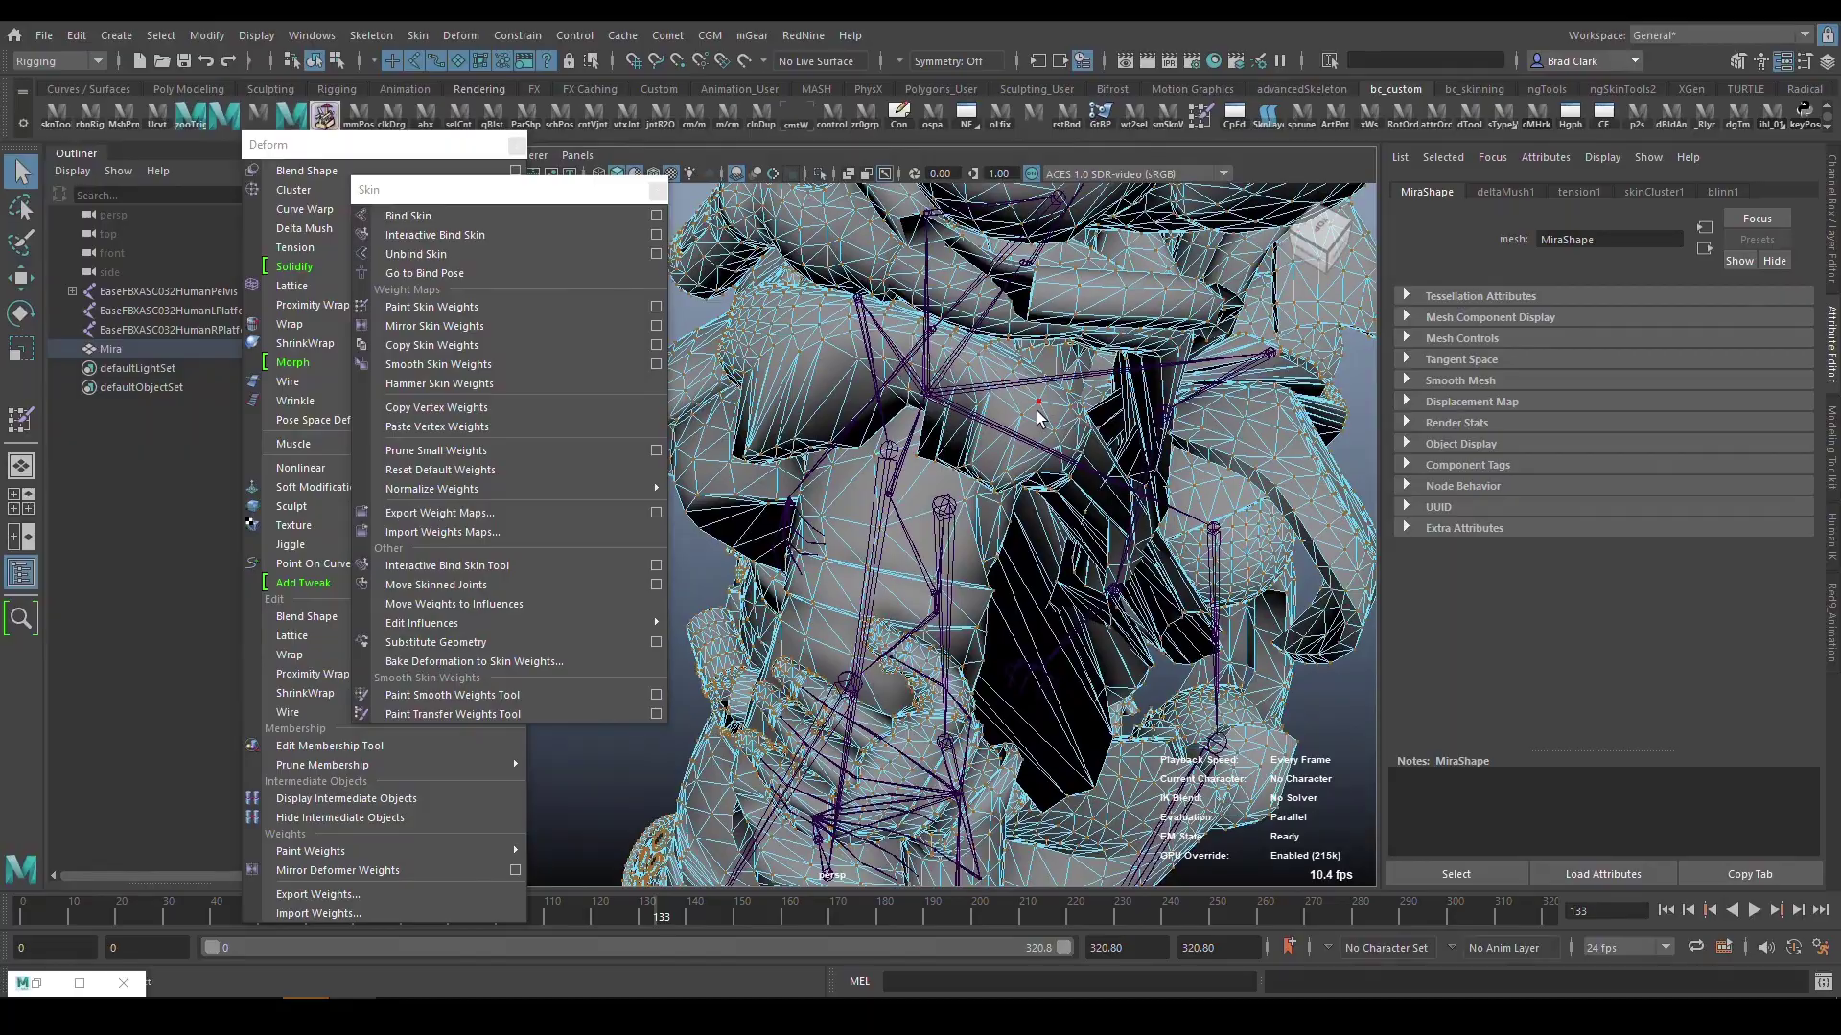
alt+drag(1037, 414, 937, 434)
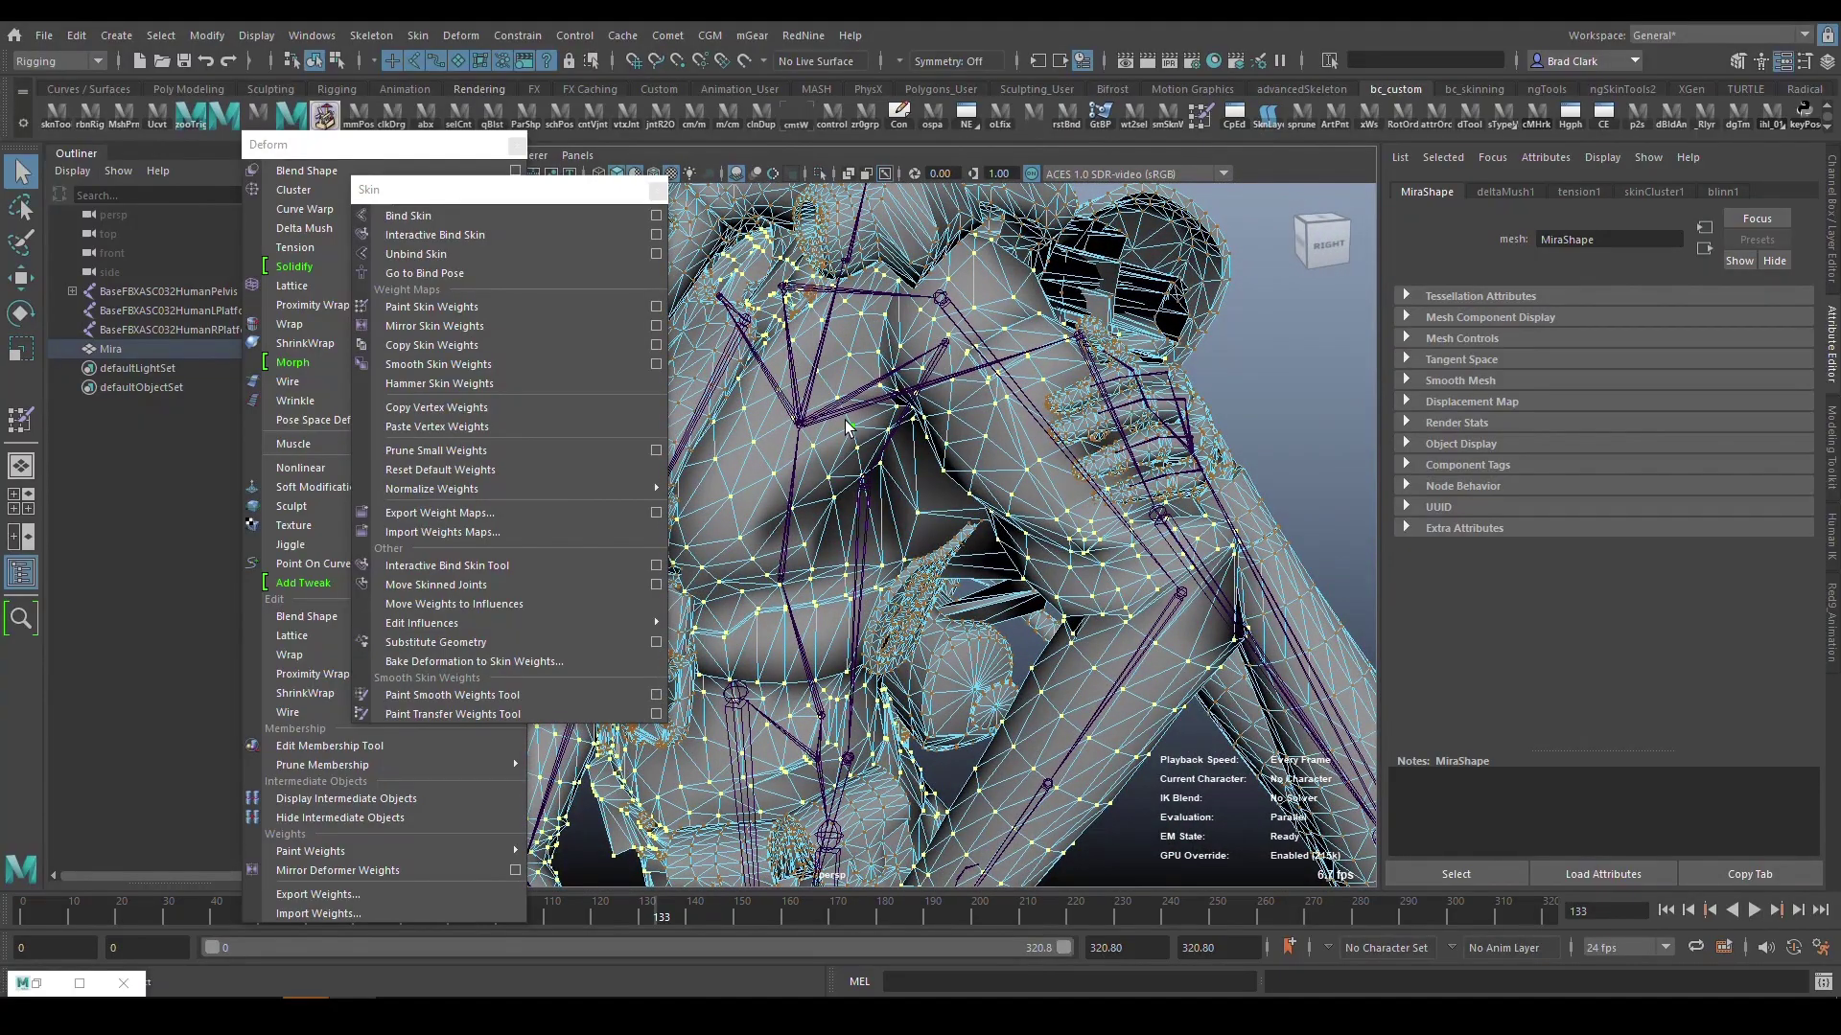
Isolate the Mira mesh and orbit round to the back of the torso.
key(ctrl+1)
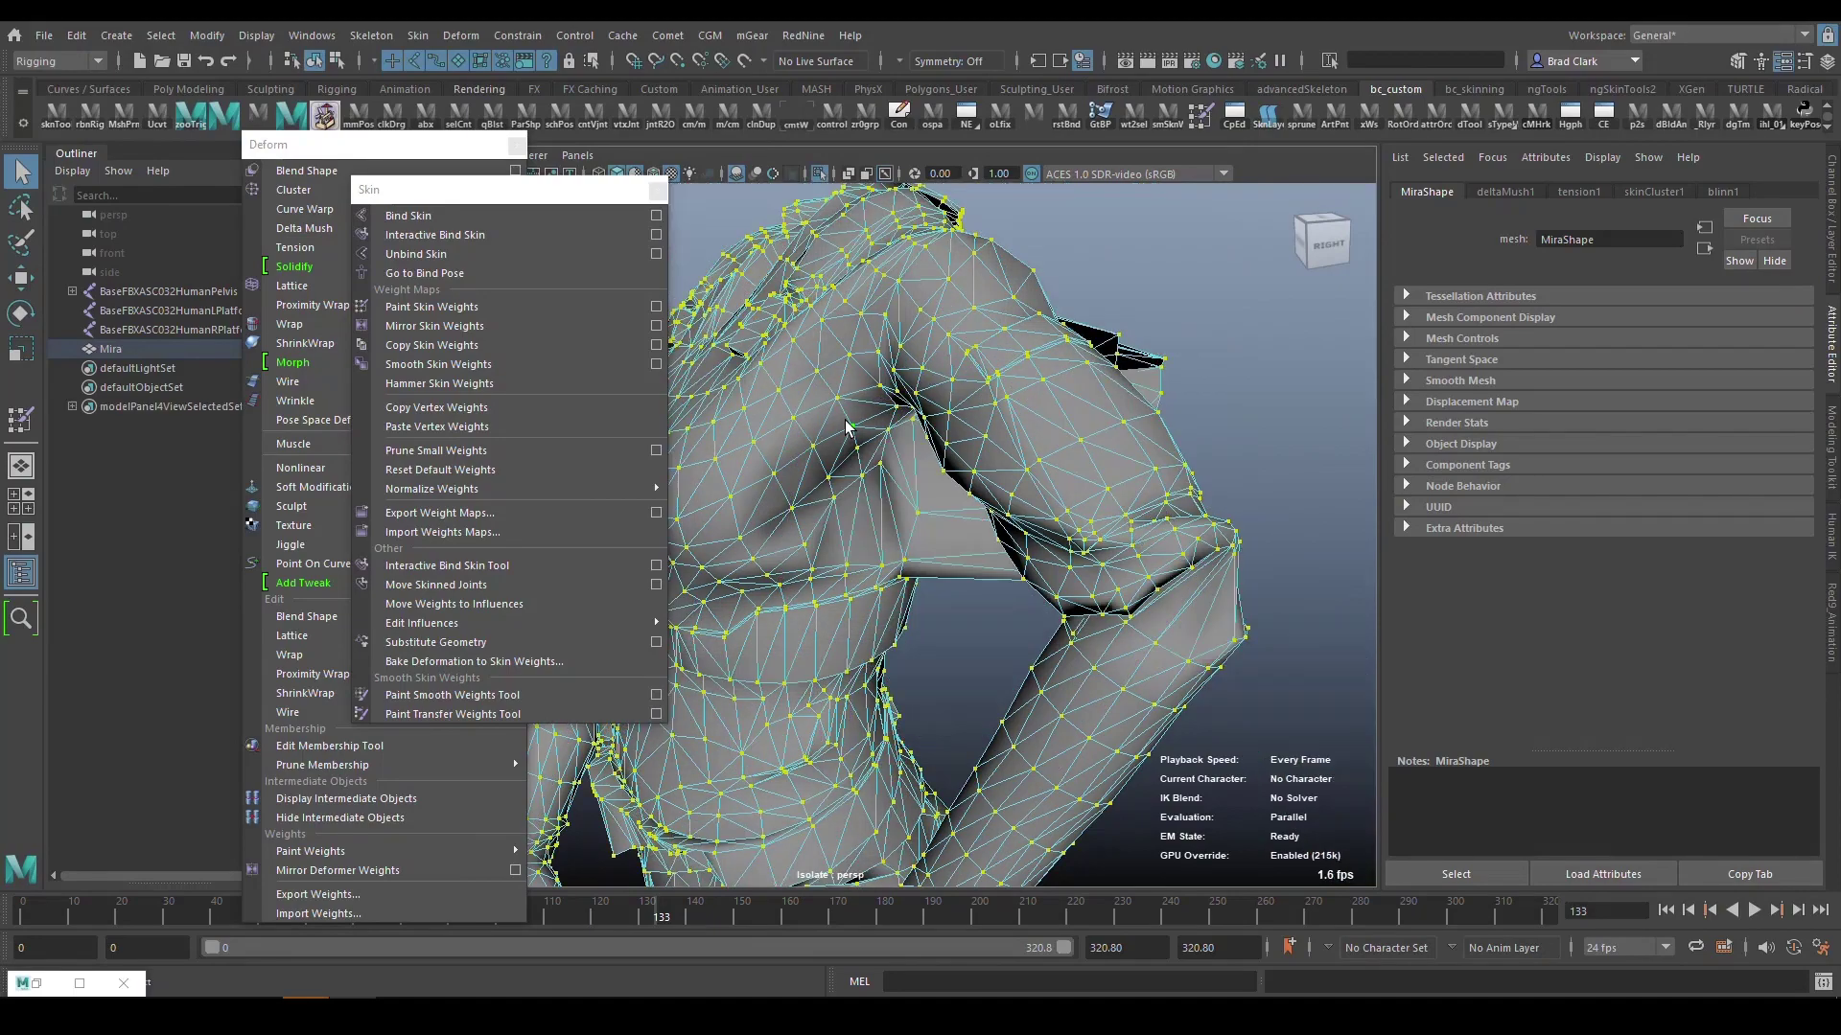
alt+drag(974, 453, 698, 434)
alt+drag(880, 495, 914, 671)
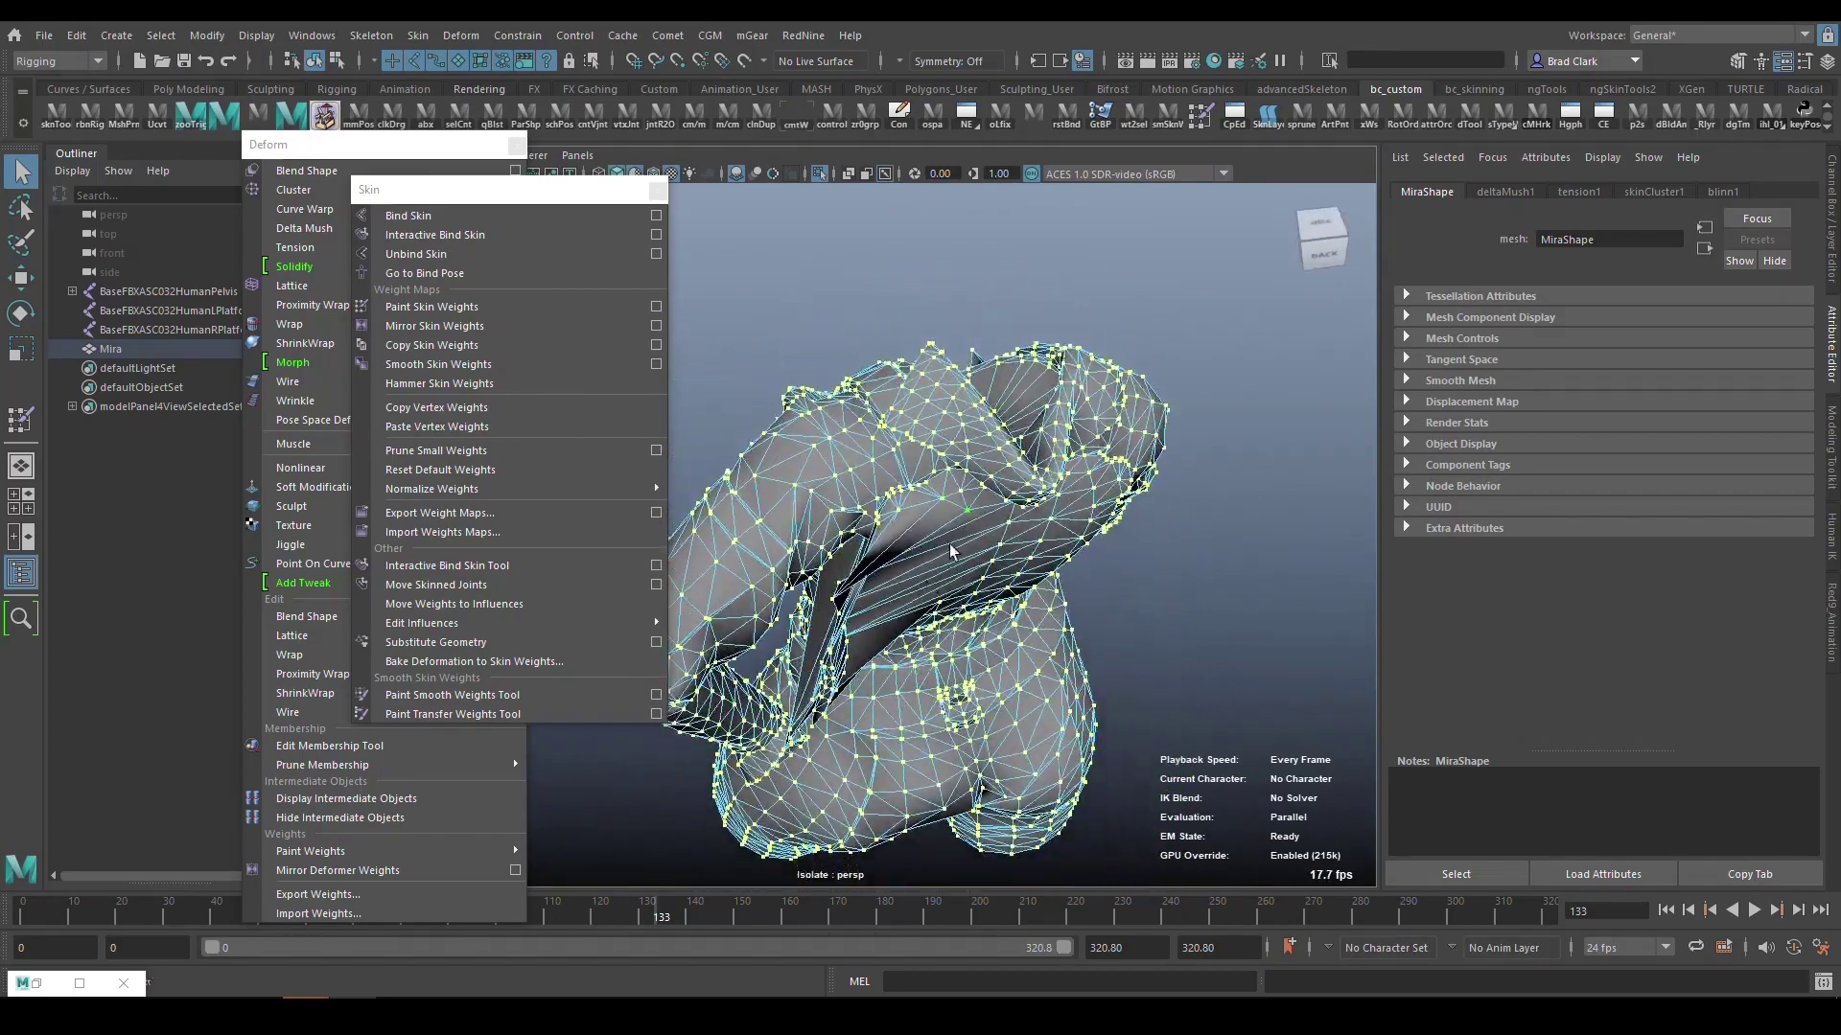
alt+drag(977, 615, 972, 514)
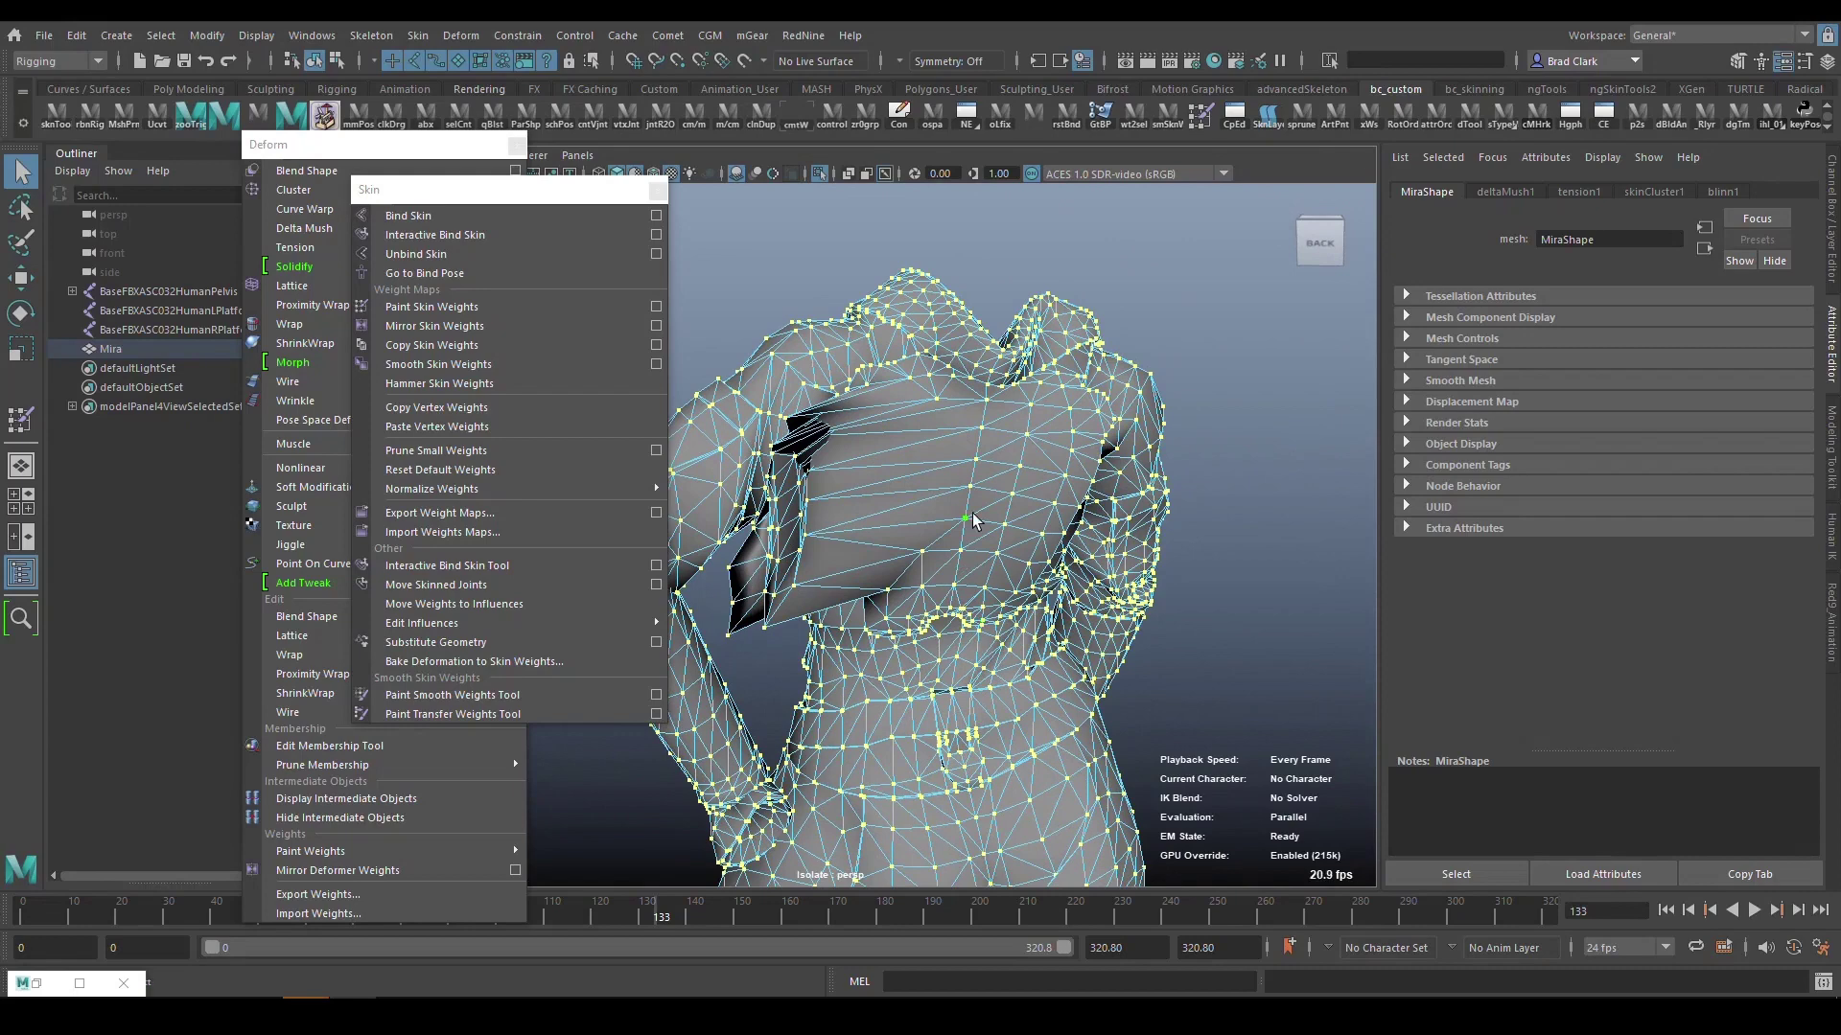
Hammer Skin Weights on the spiking back vertices: two single vertices, then a group.
click(1026, 437)
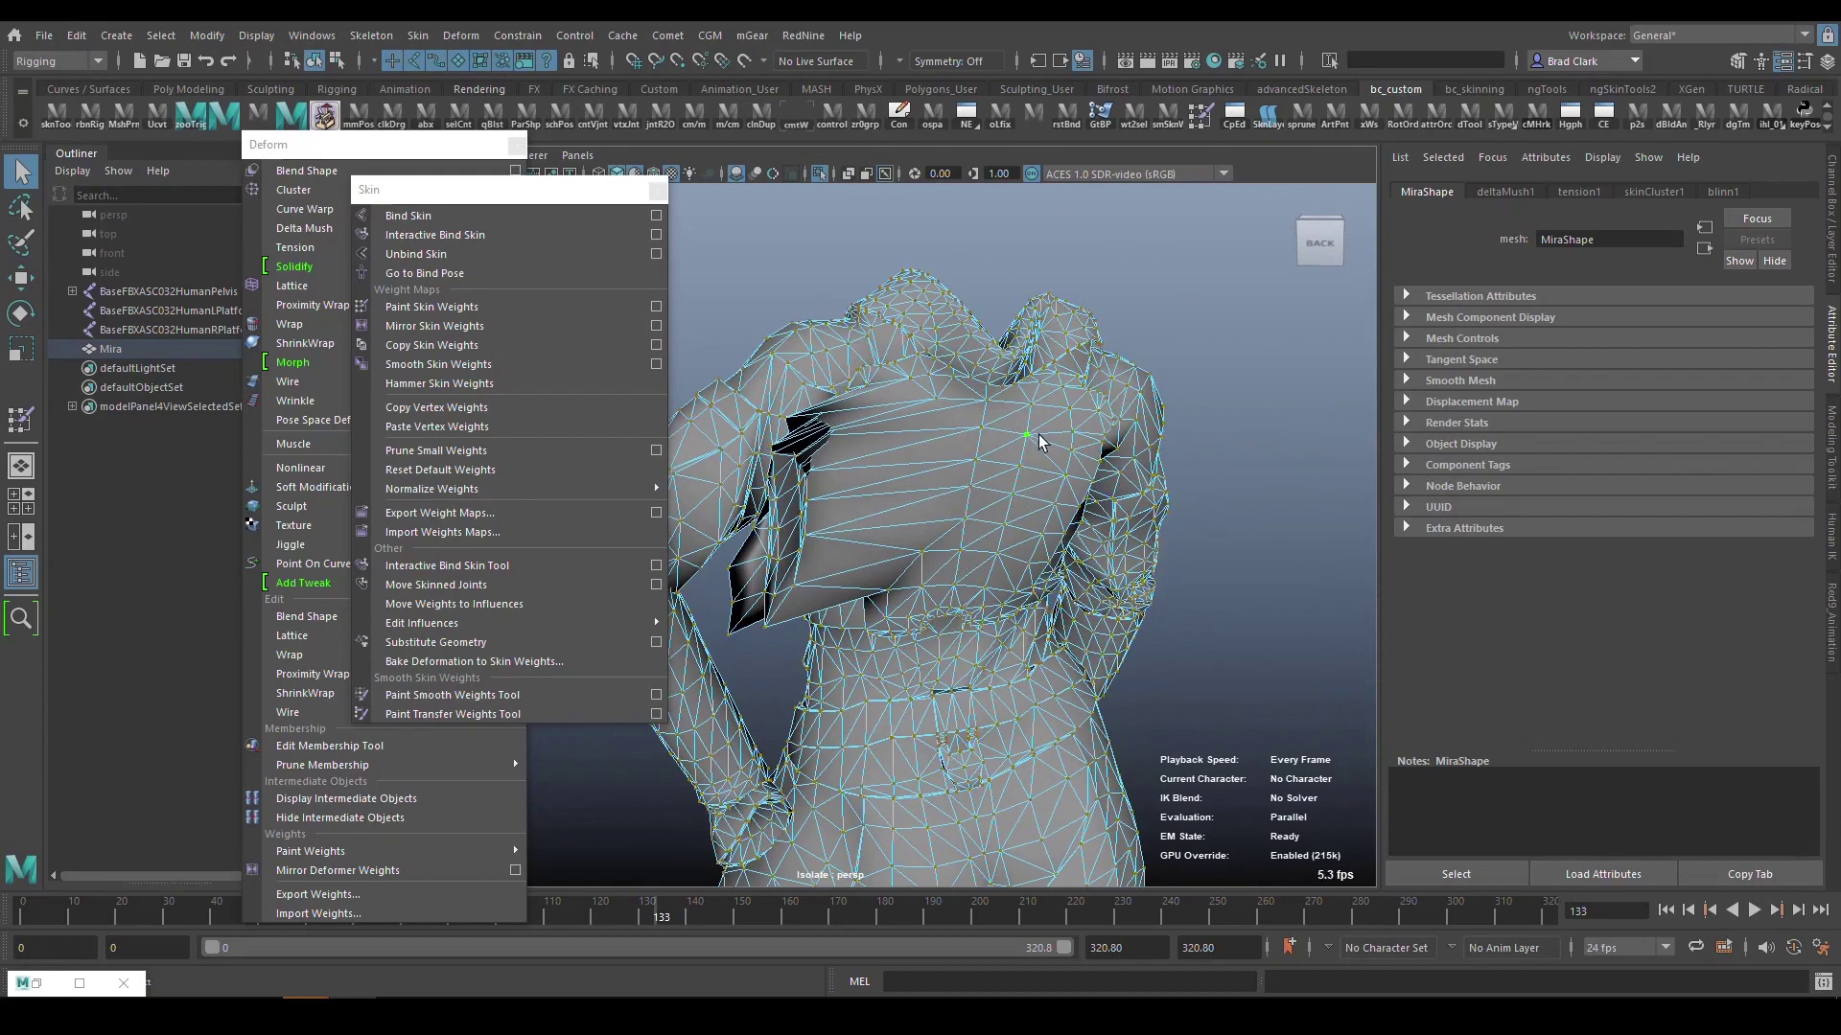
click(982, 426)
key(g)
click(765, 625)
key(g)
drag(718, 556, 849, 709)
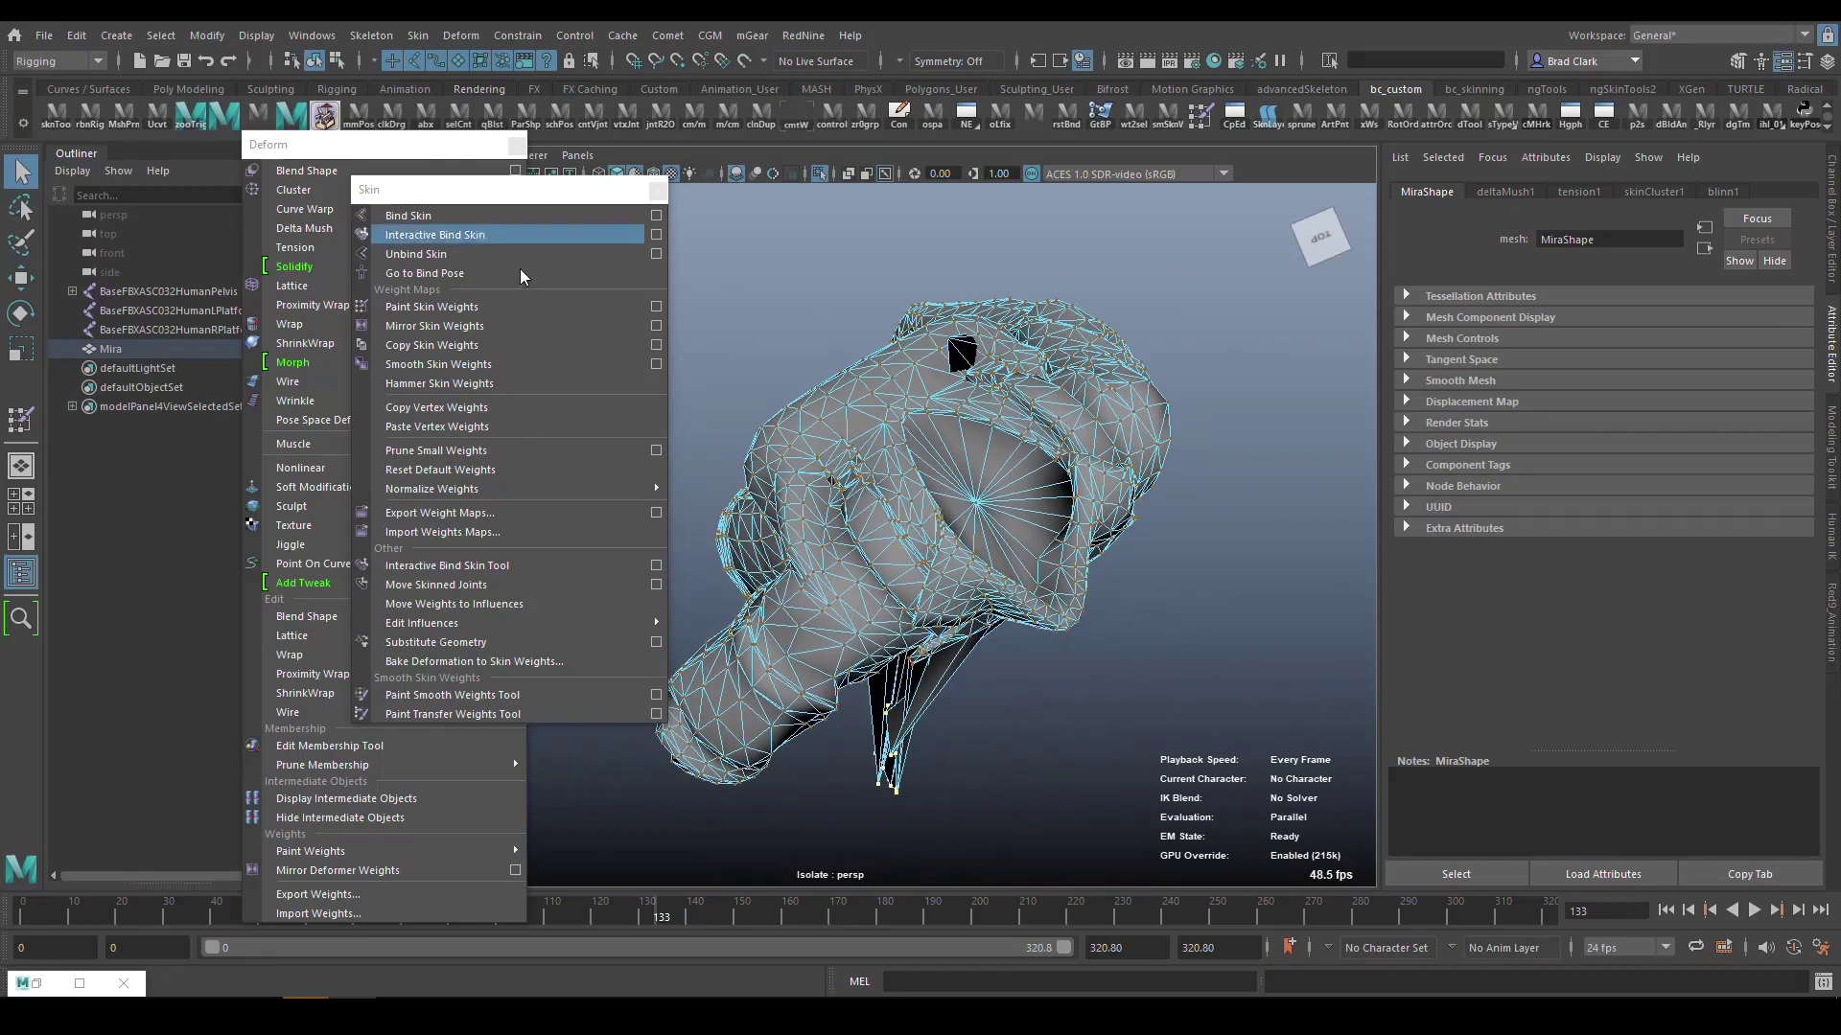
click(491, 383)
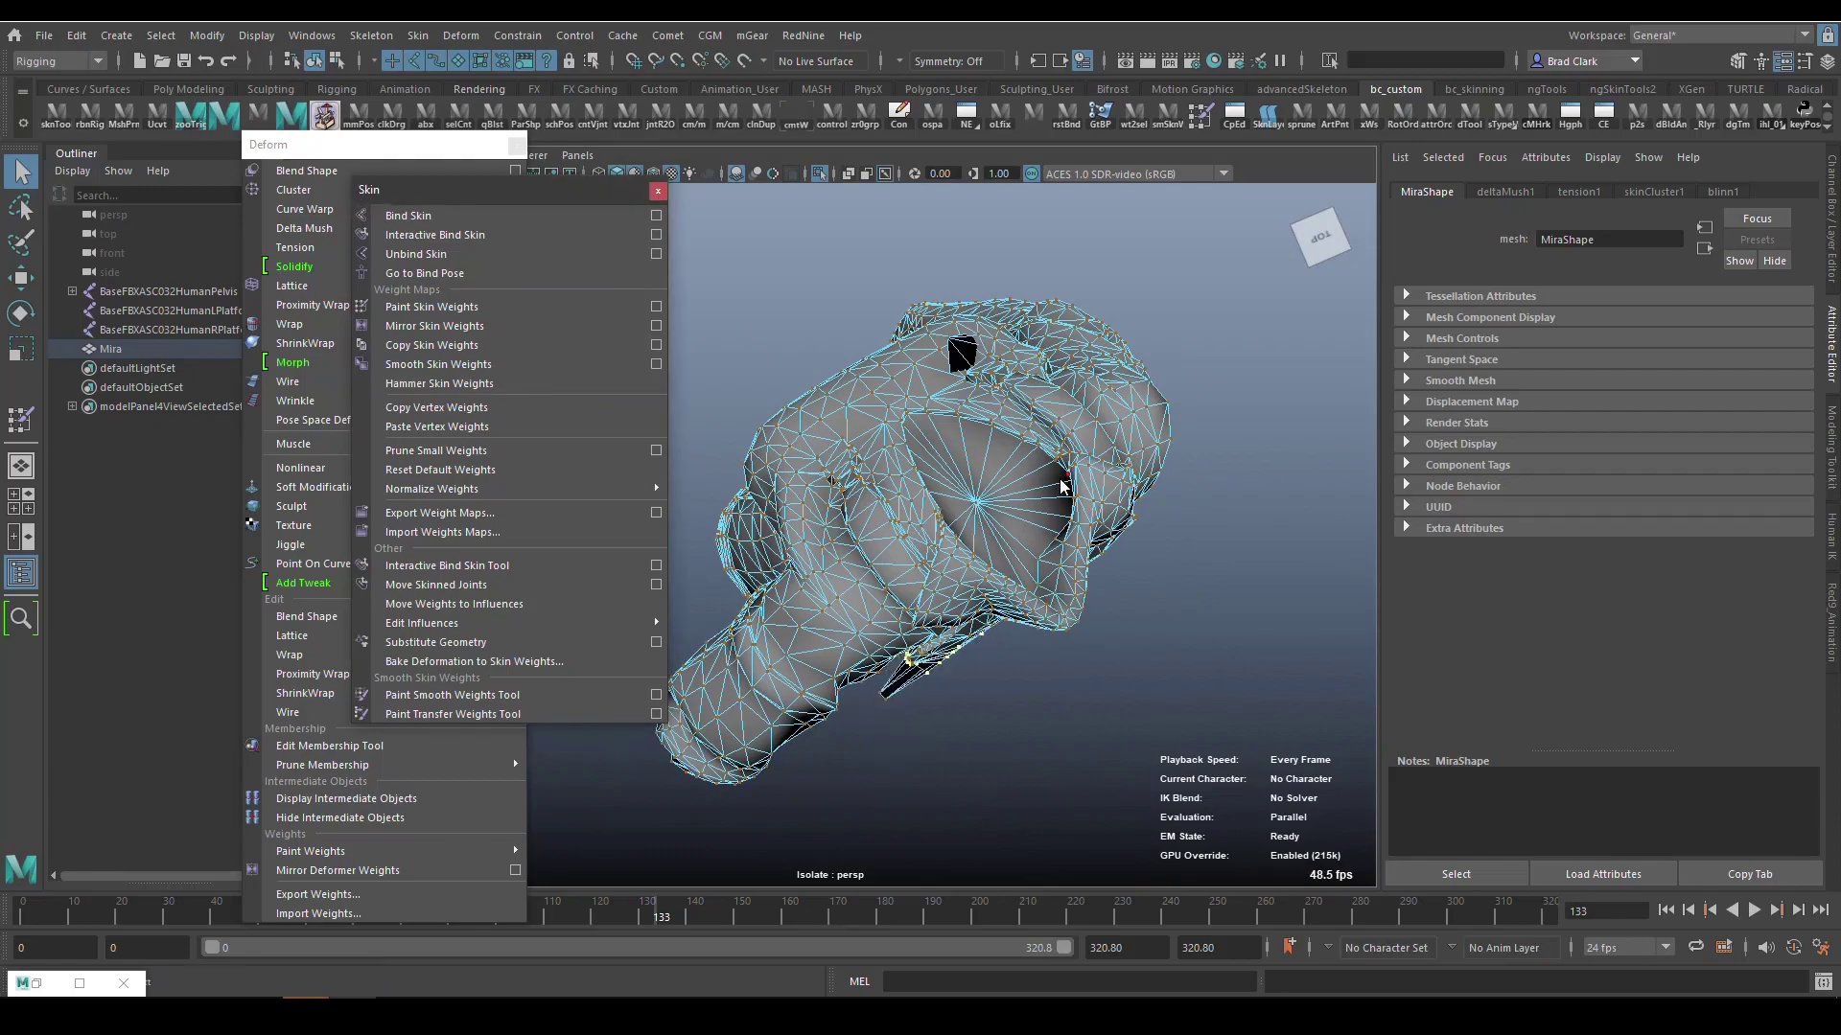
Orbit around the torso to verify the shoulder and armpit now deform smoothly.
alt+drag(1061, 487, 1174, 513)
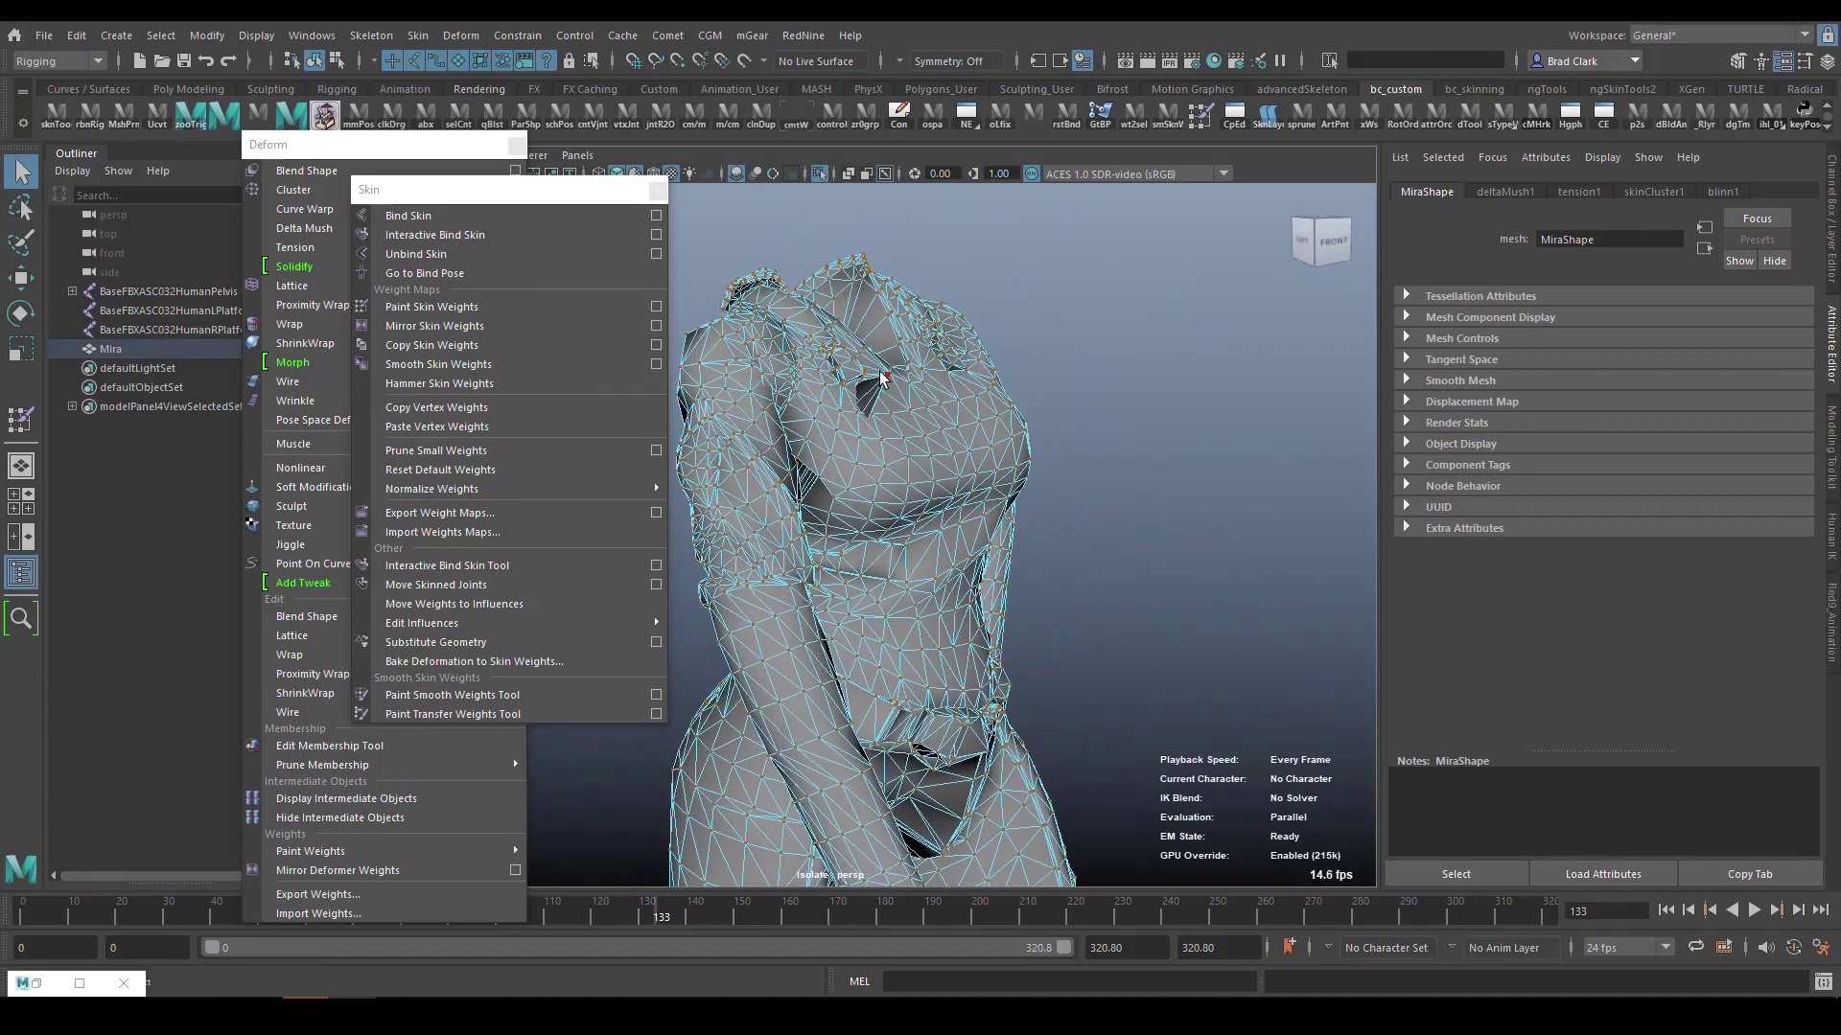
alt+drag(882, 379, 1059, 597)
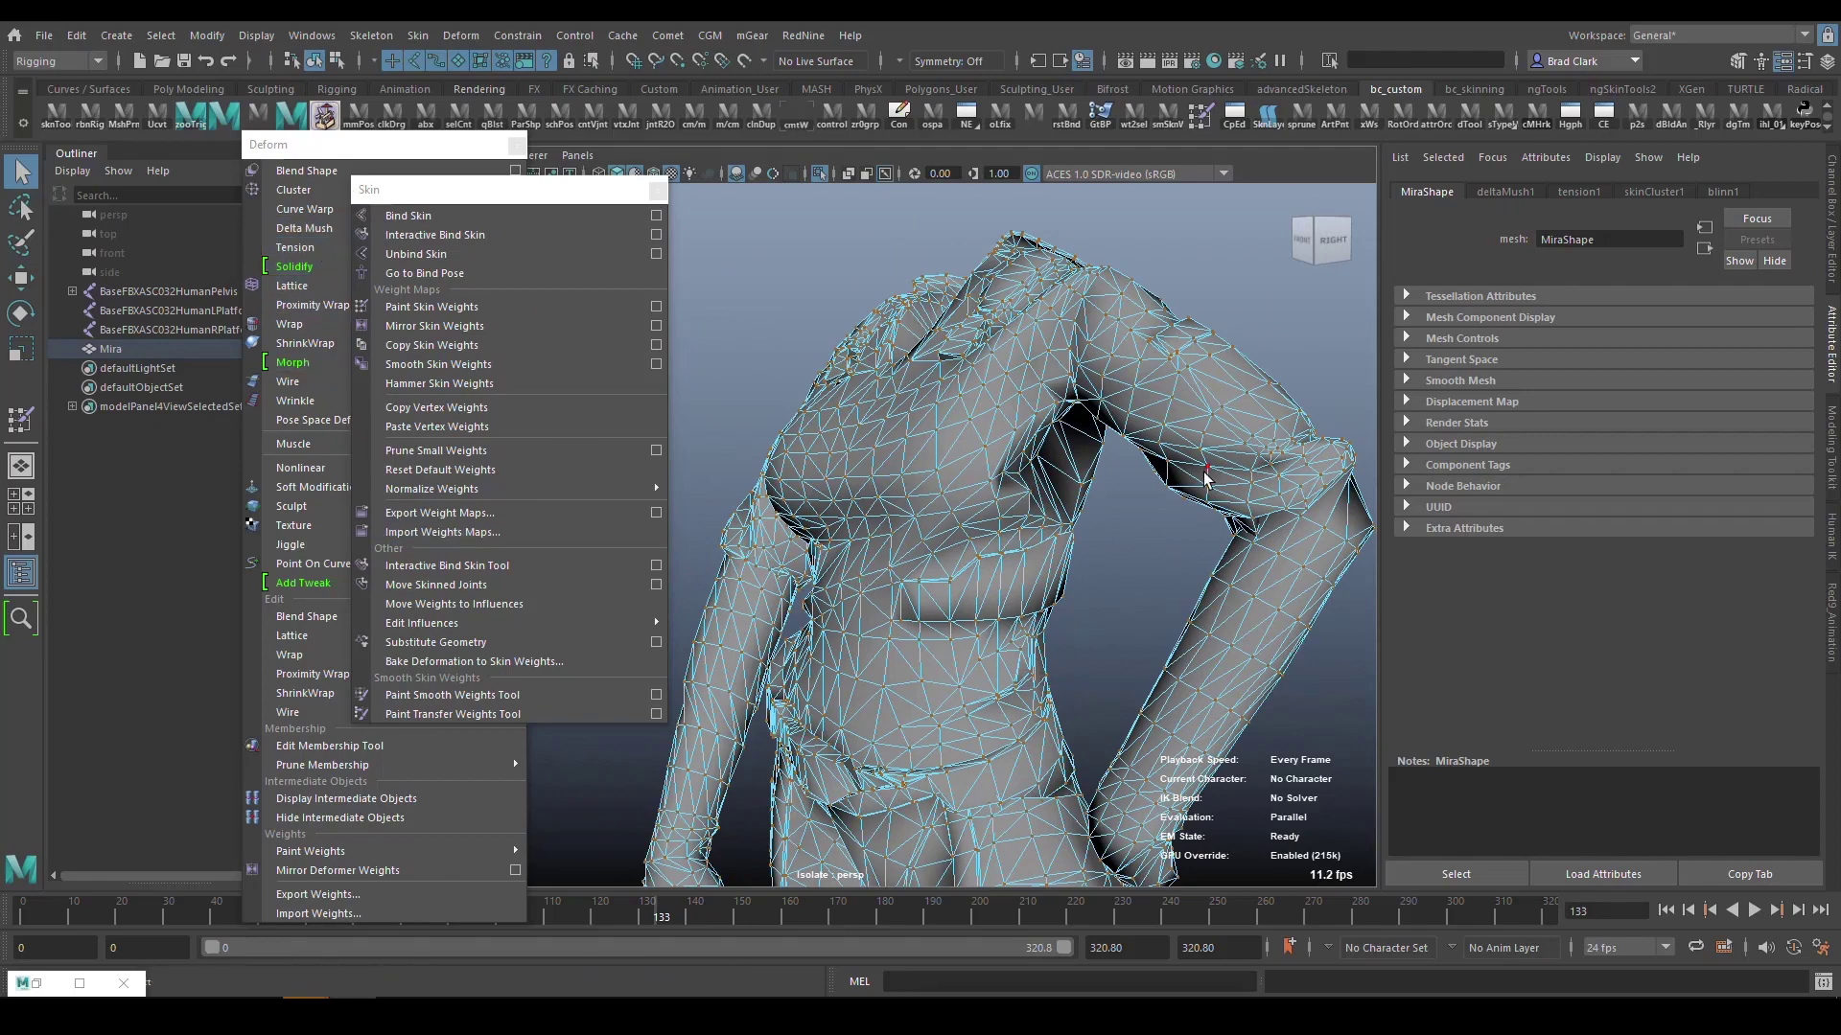
alt+drag(1205, 479, 1001, 435)
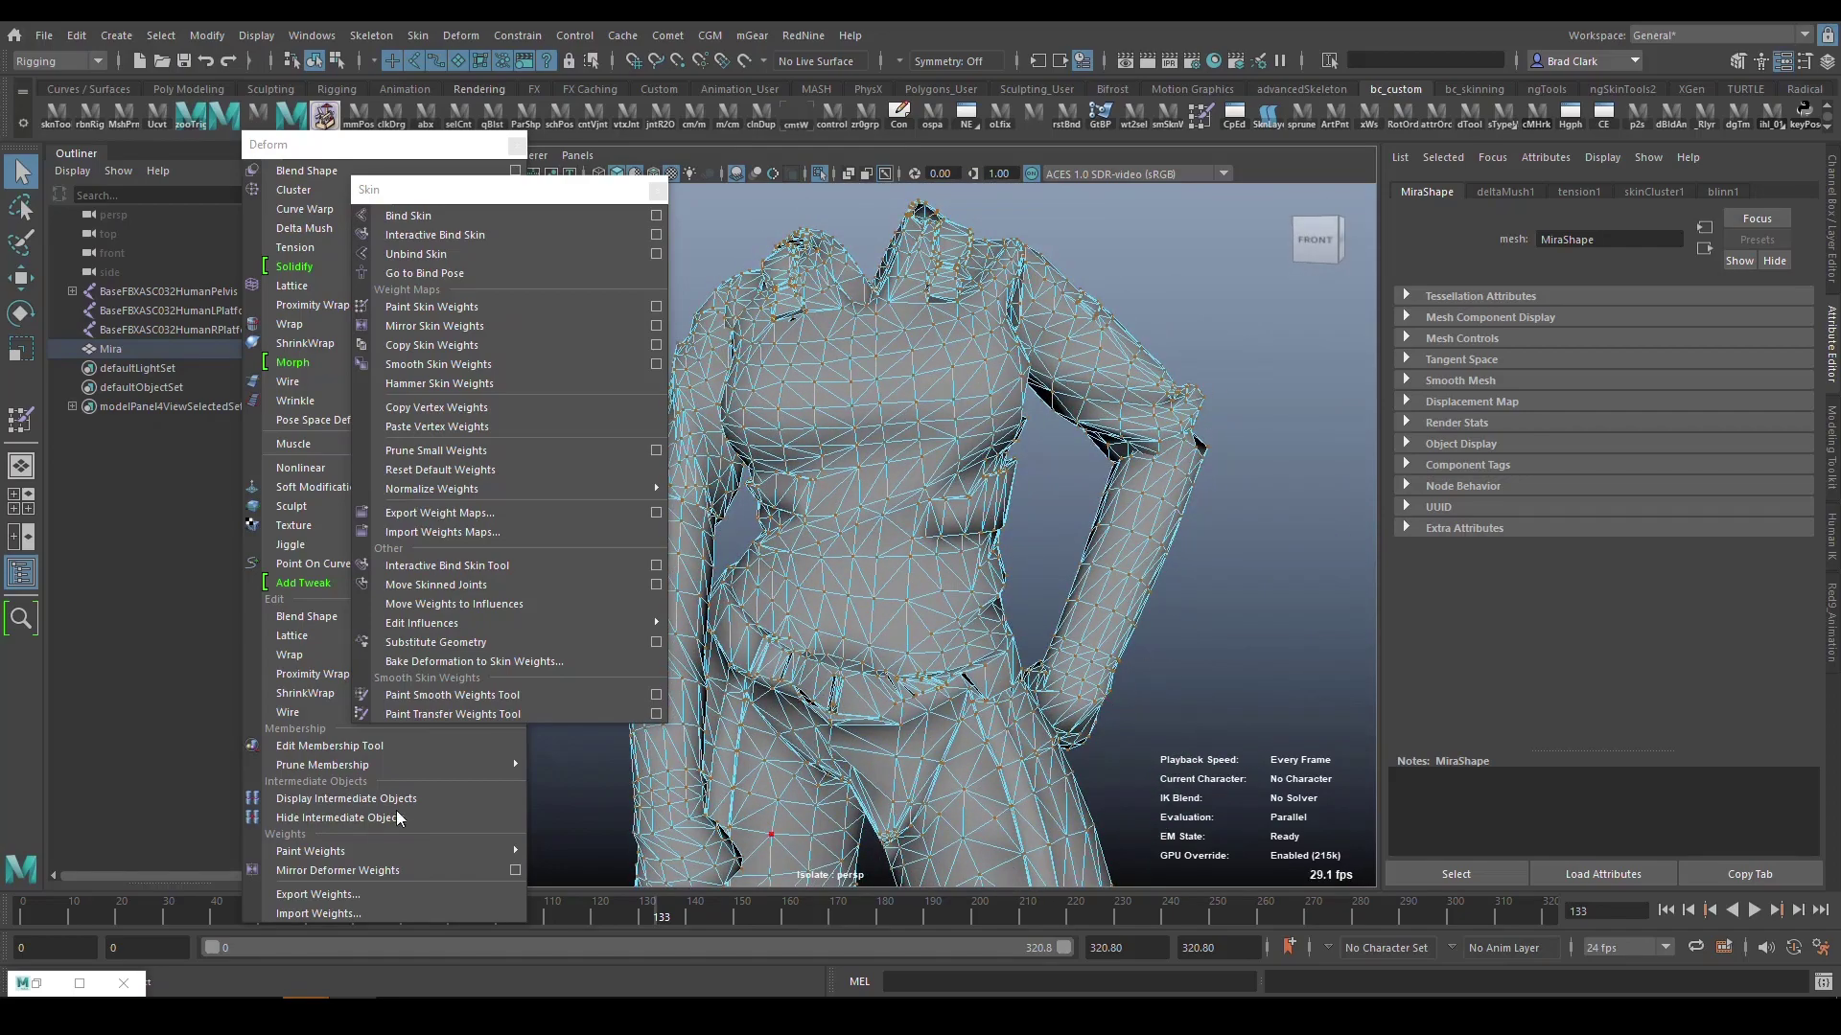
alt+drag(1138, 525, 1090, 415)
alt+middle_drag(1090, 415, 1081, 546)
alt+drag(1081, 547, 1016, 461)
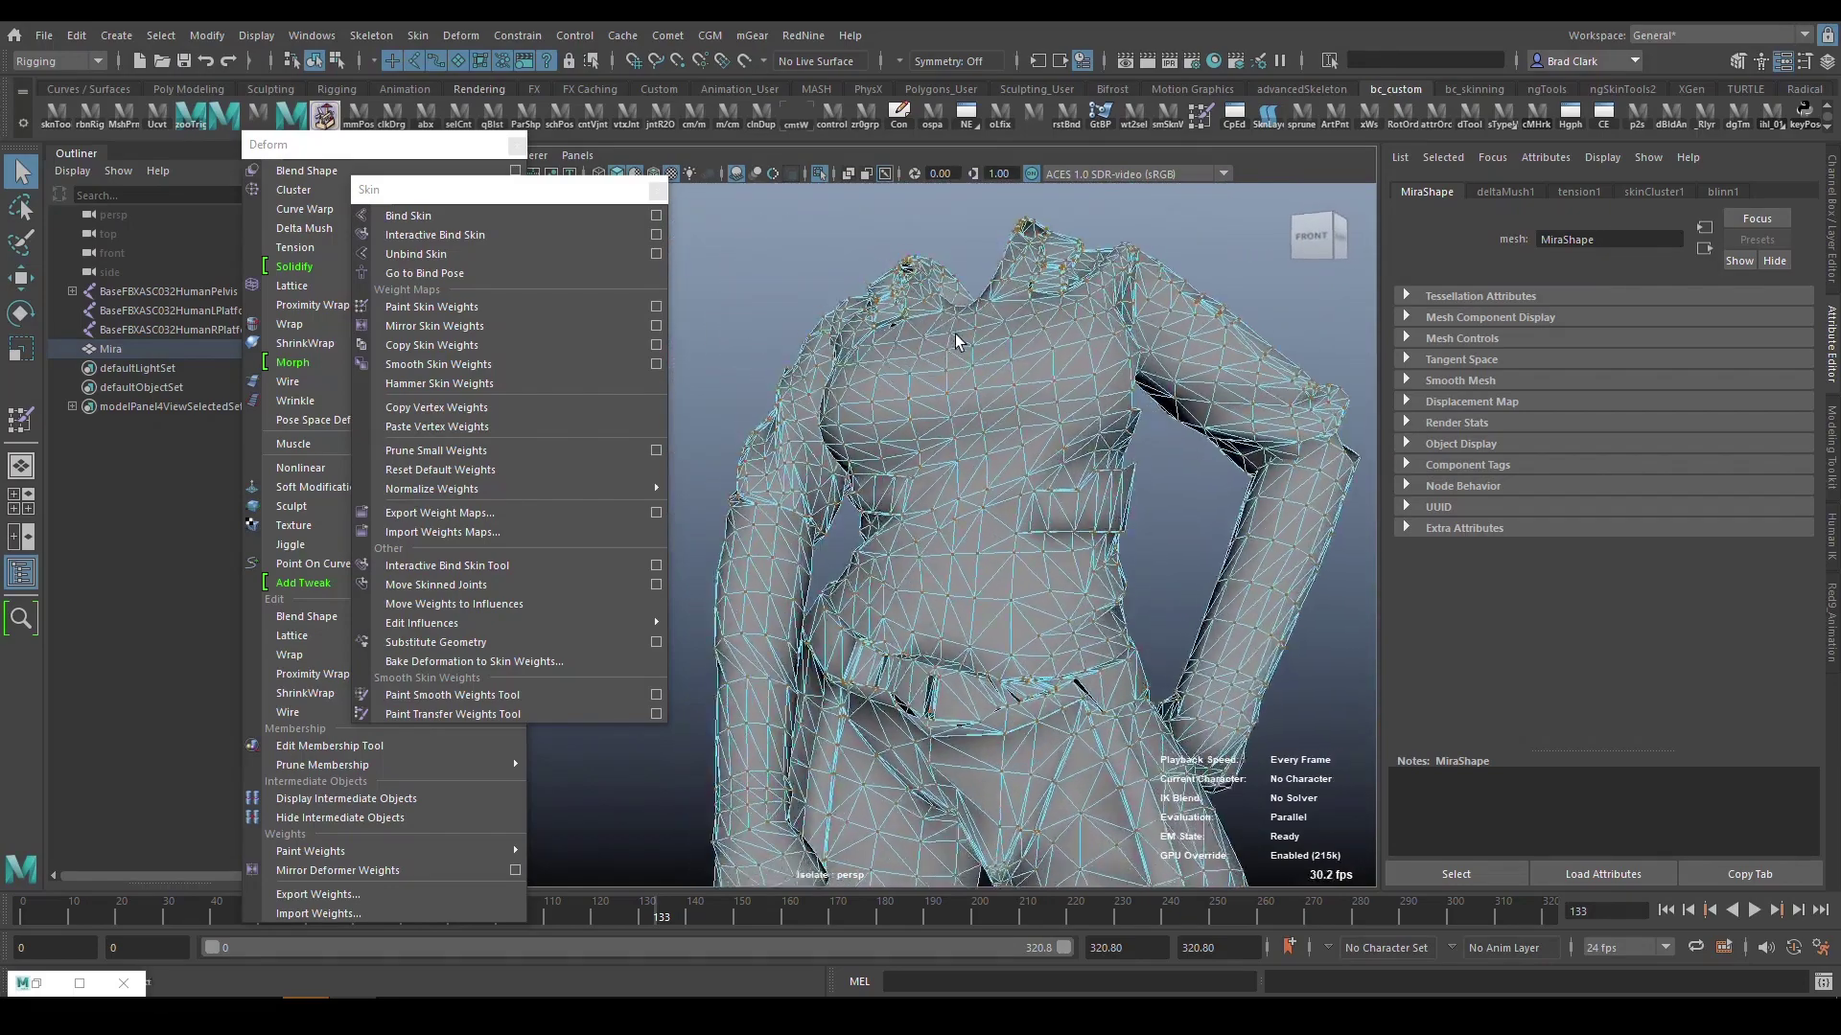
alt+middle_drag(1017, 460, 958, 414)
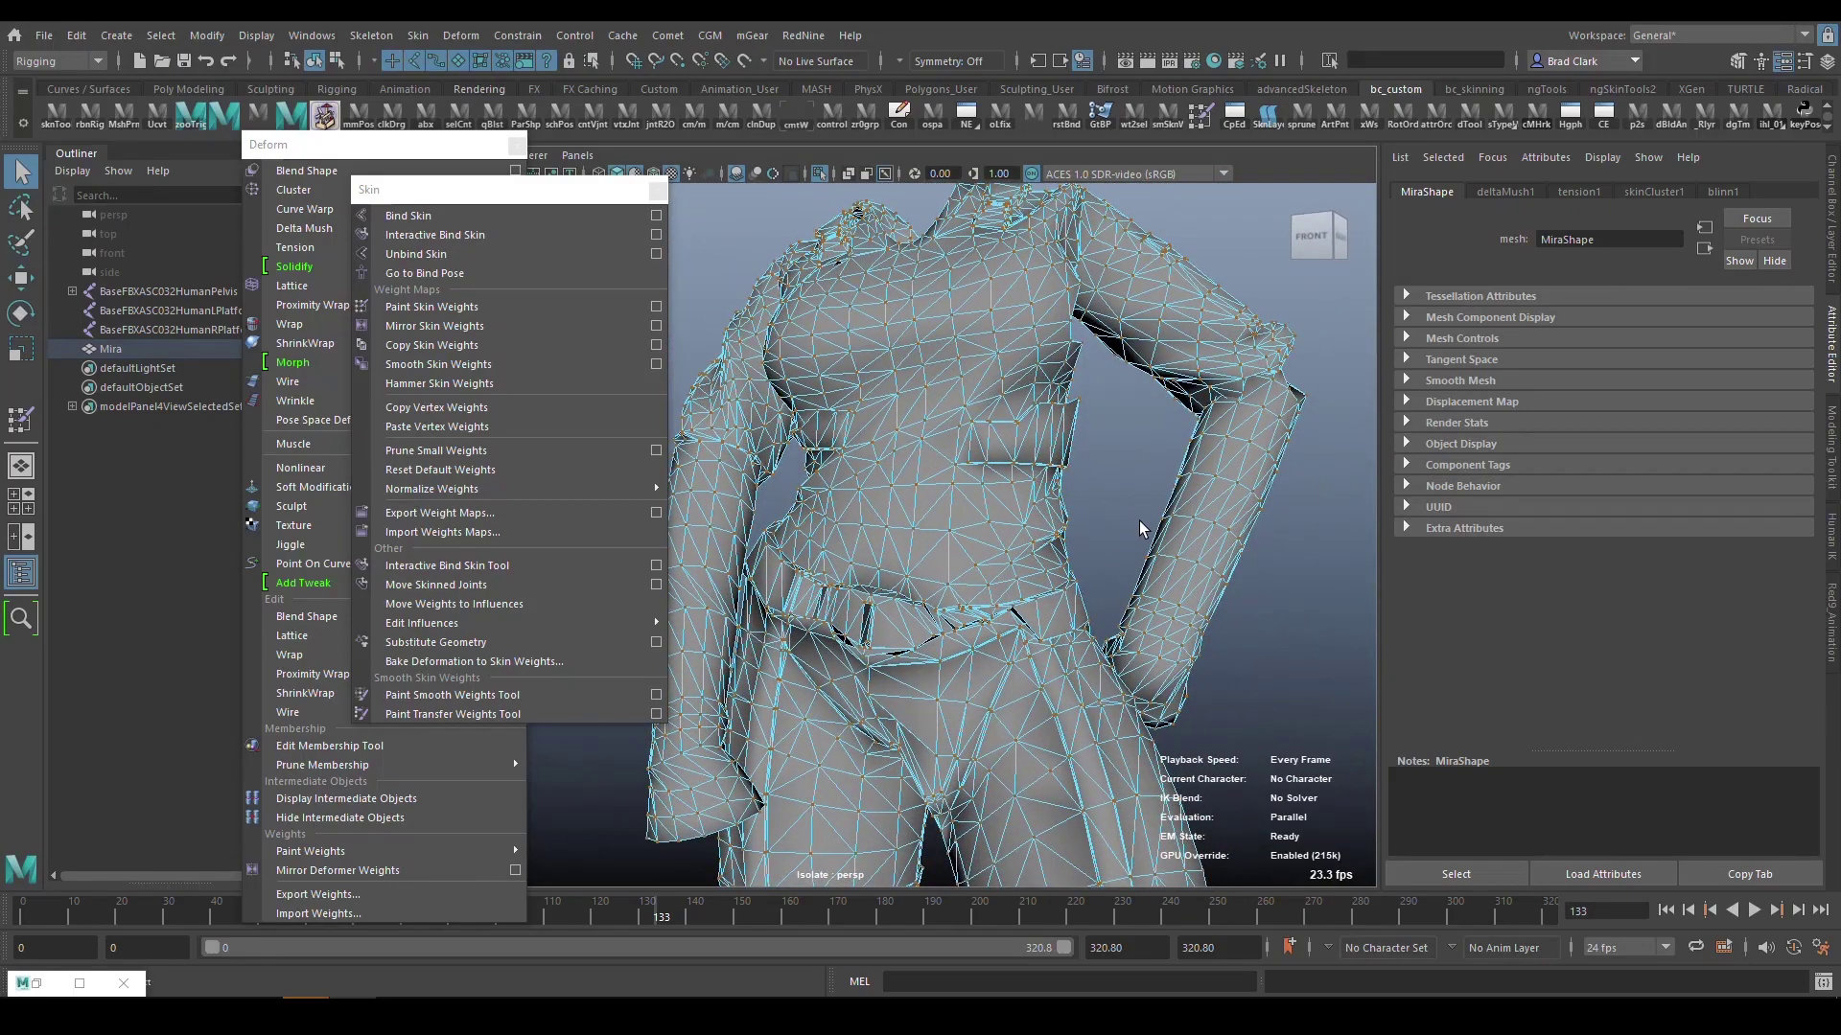
alt+drag(1139, 520, 1086, 557)
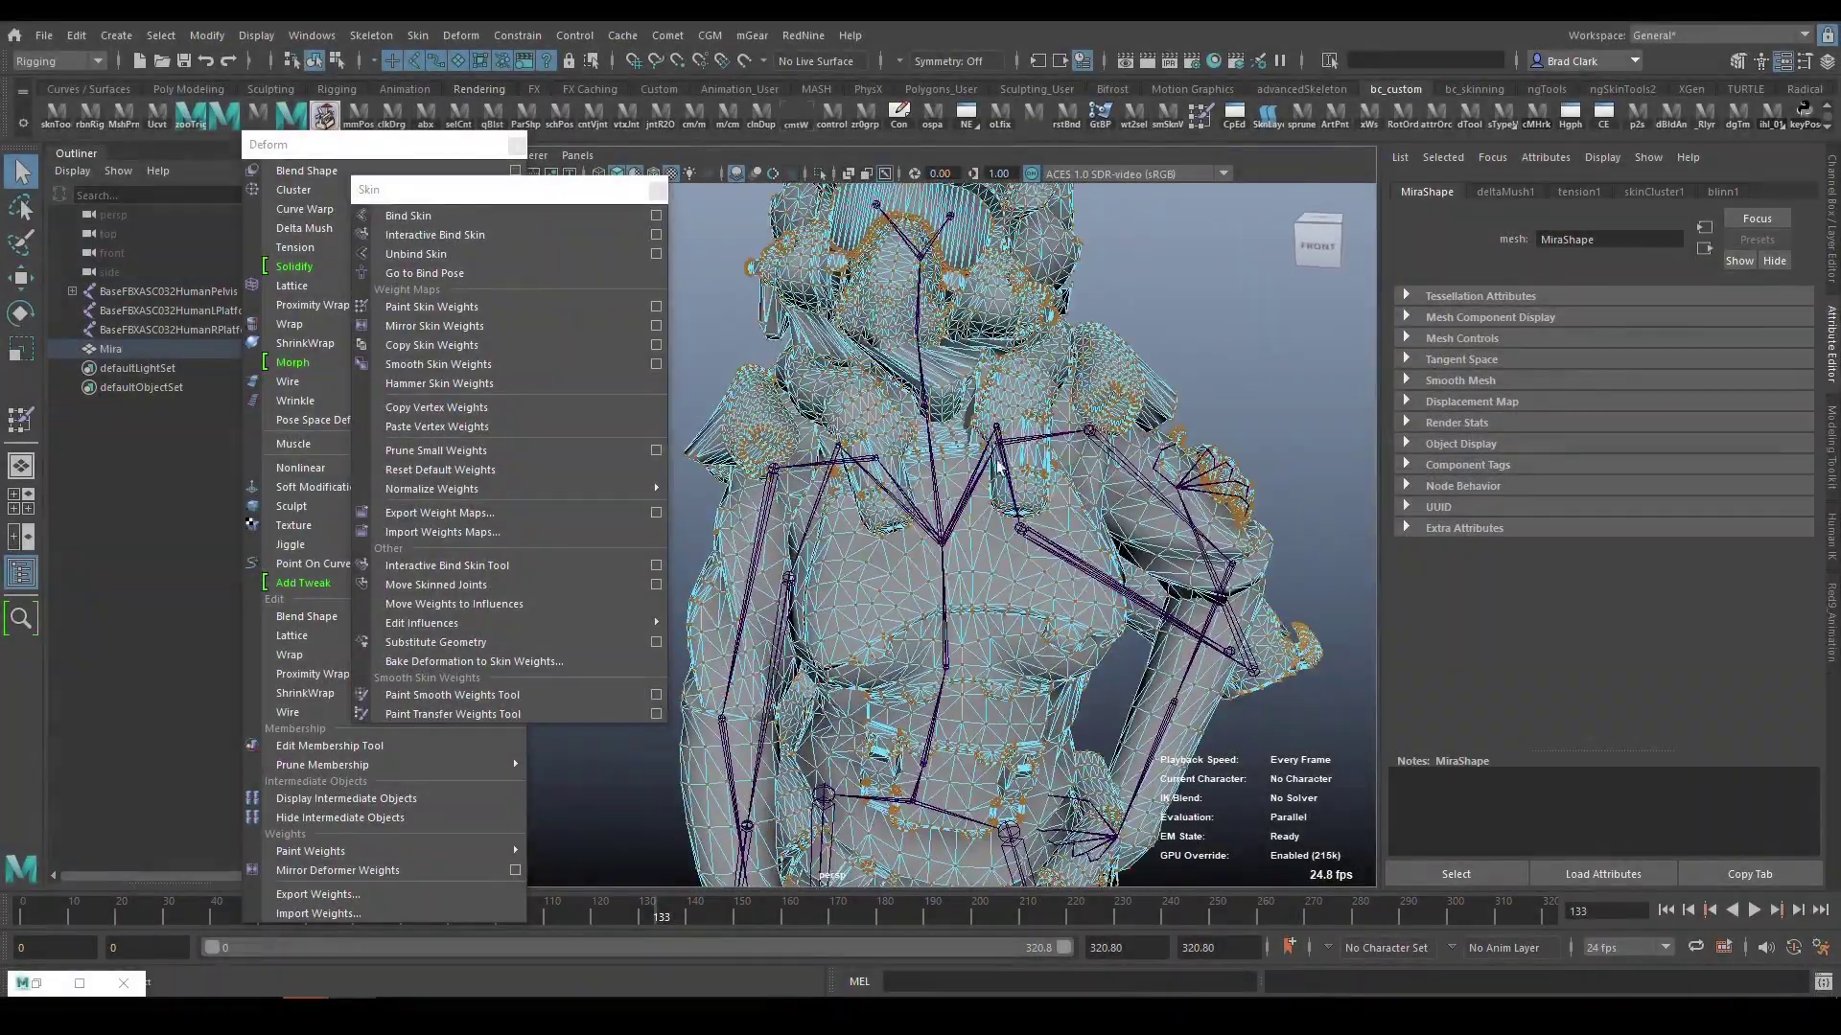
scroll(961, 417, up, 5)
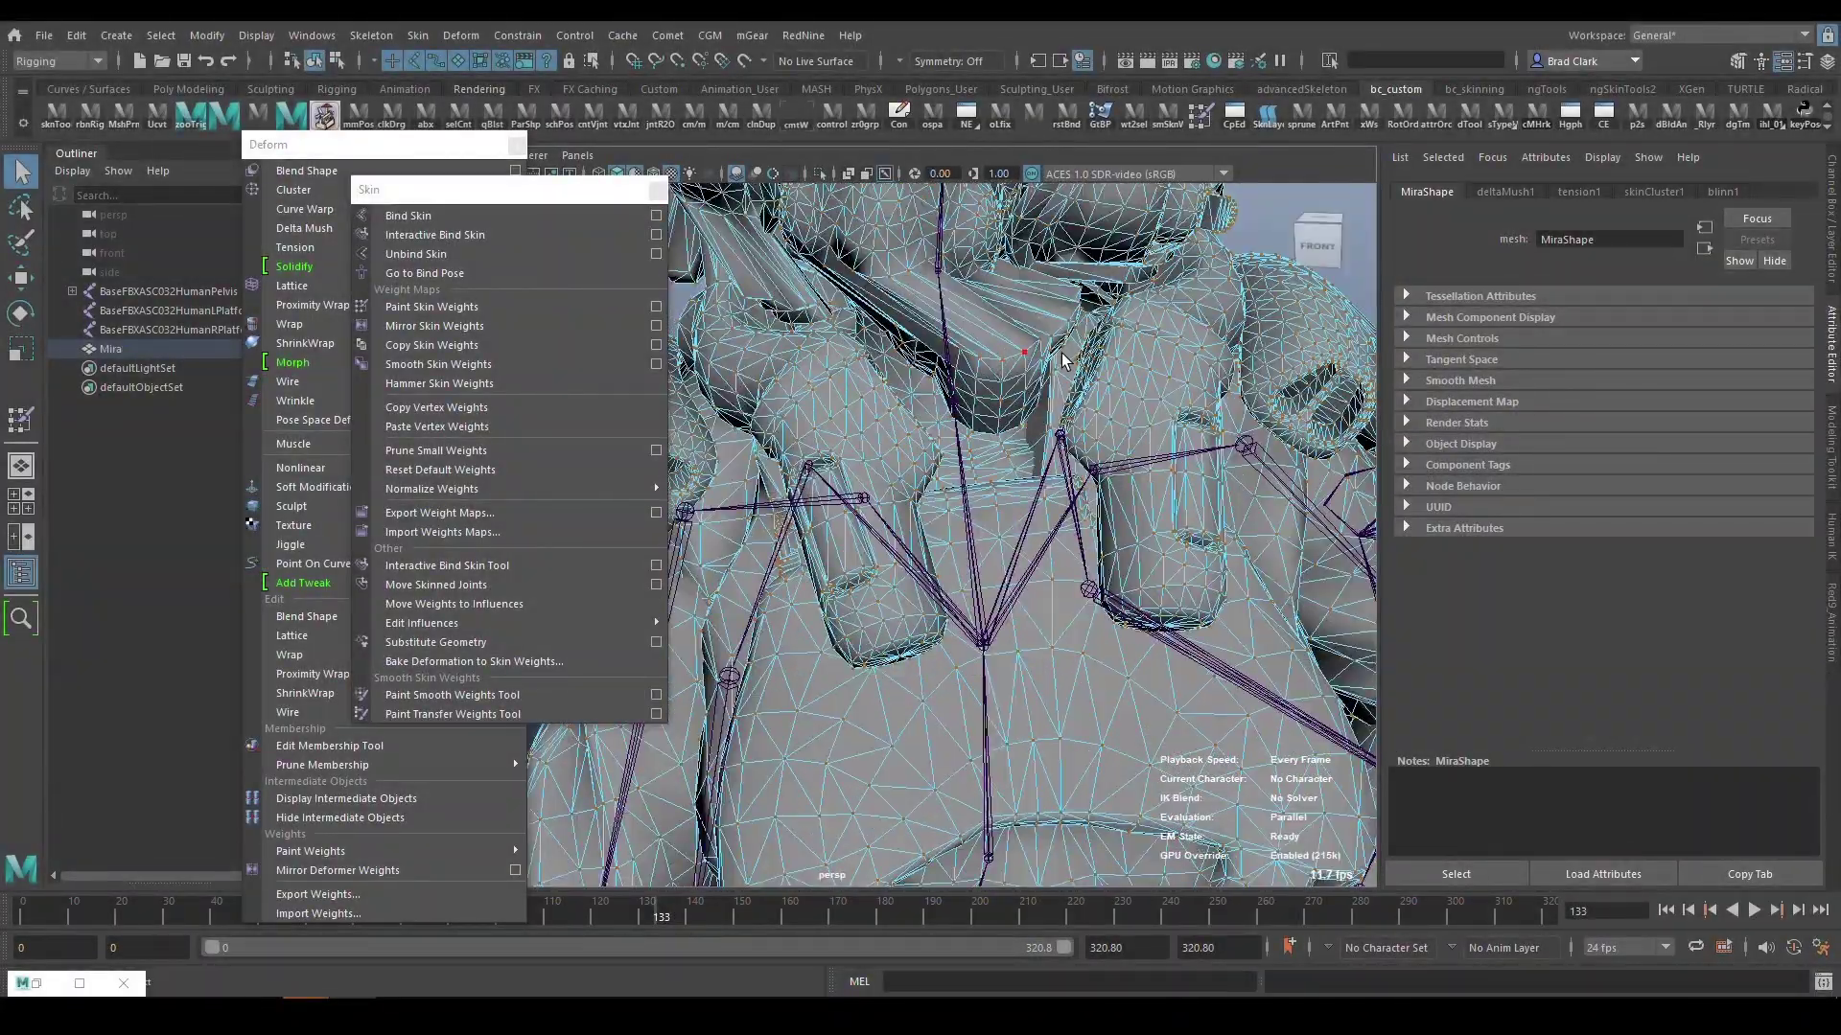
scroll(1061, 352, down, 5)
right_drag(977, 367, 1058, 317)
click(1149, 515)
alt+drag(1149, 515, 1104, 343)
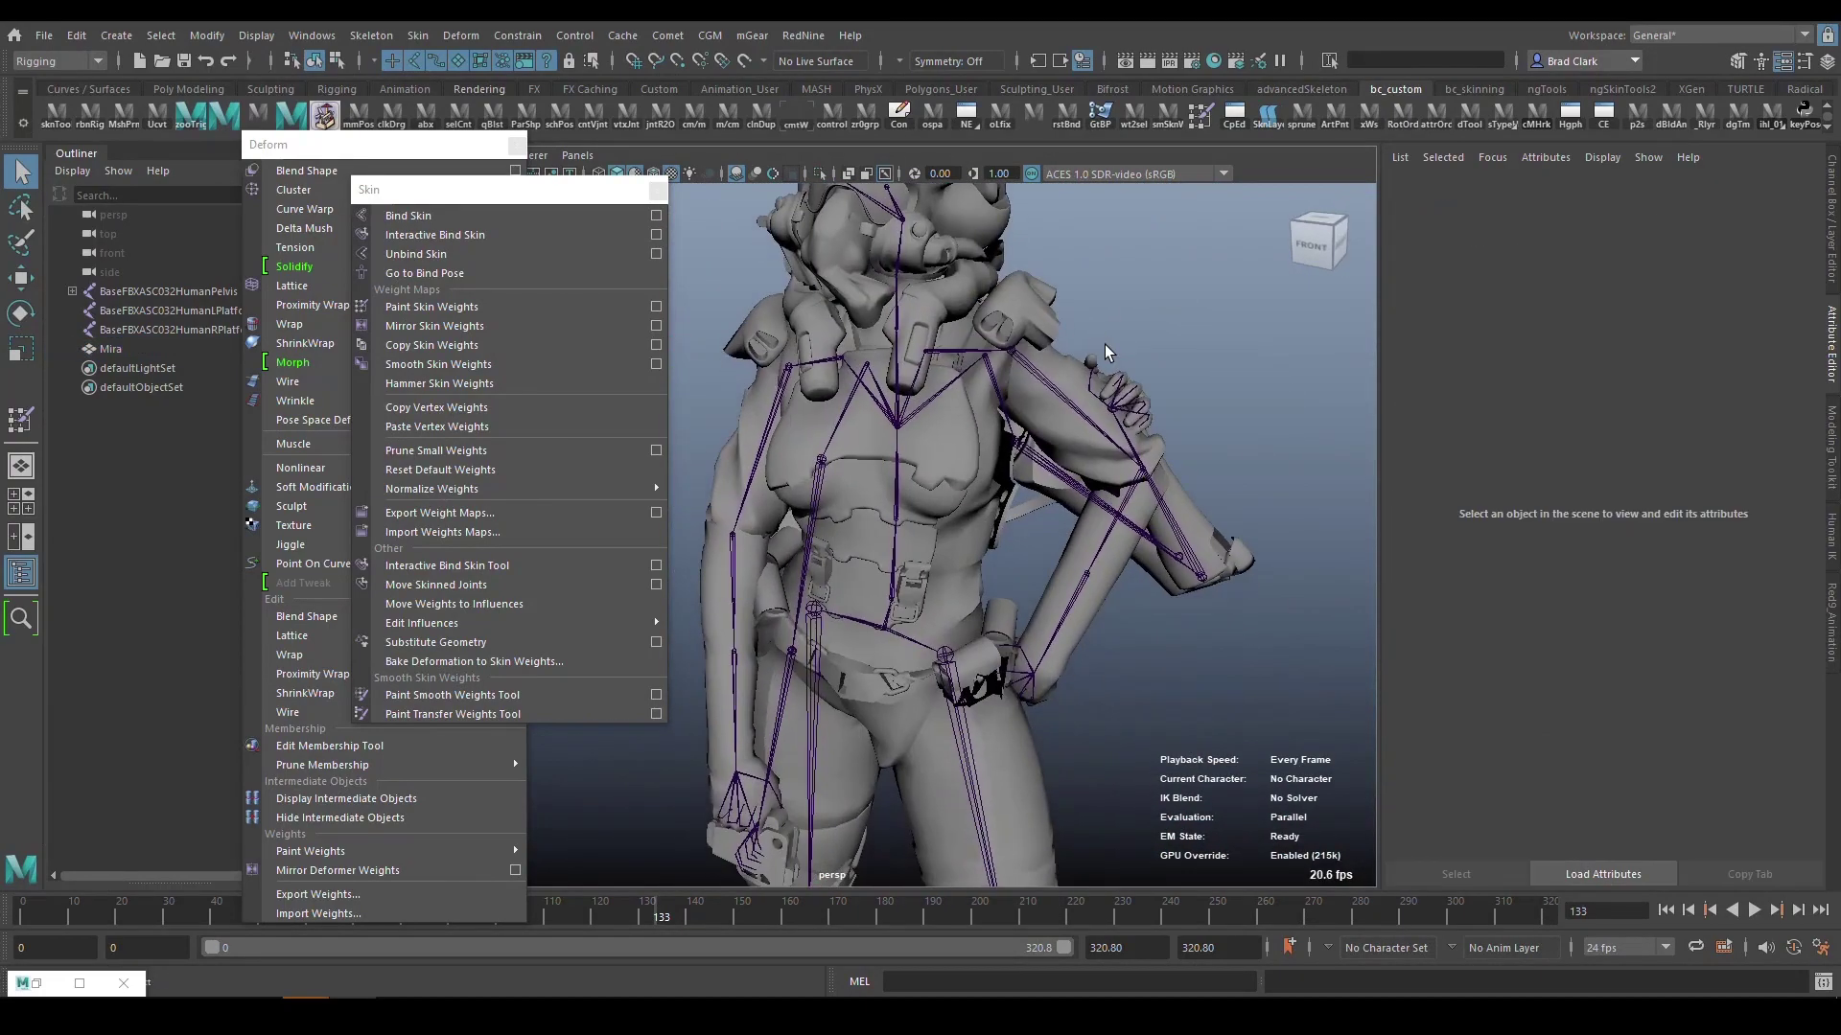
scroll(1104, 343, down, 6)
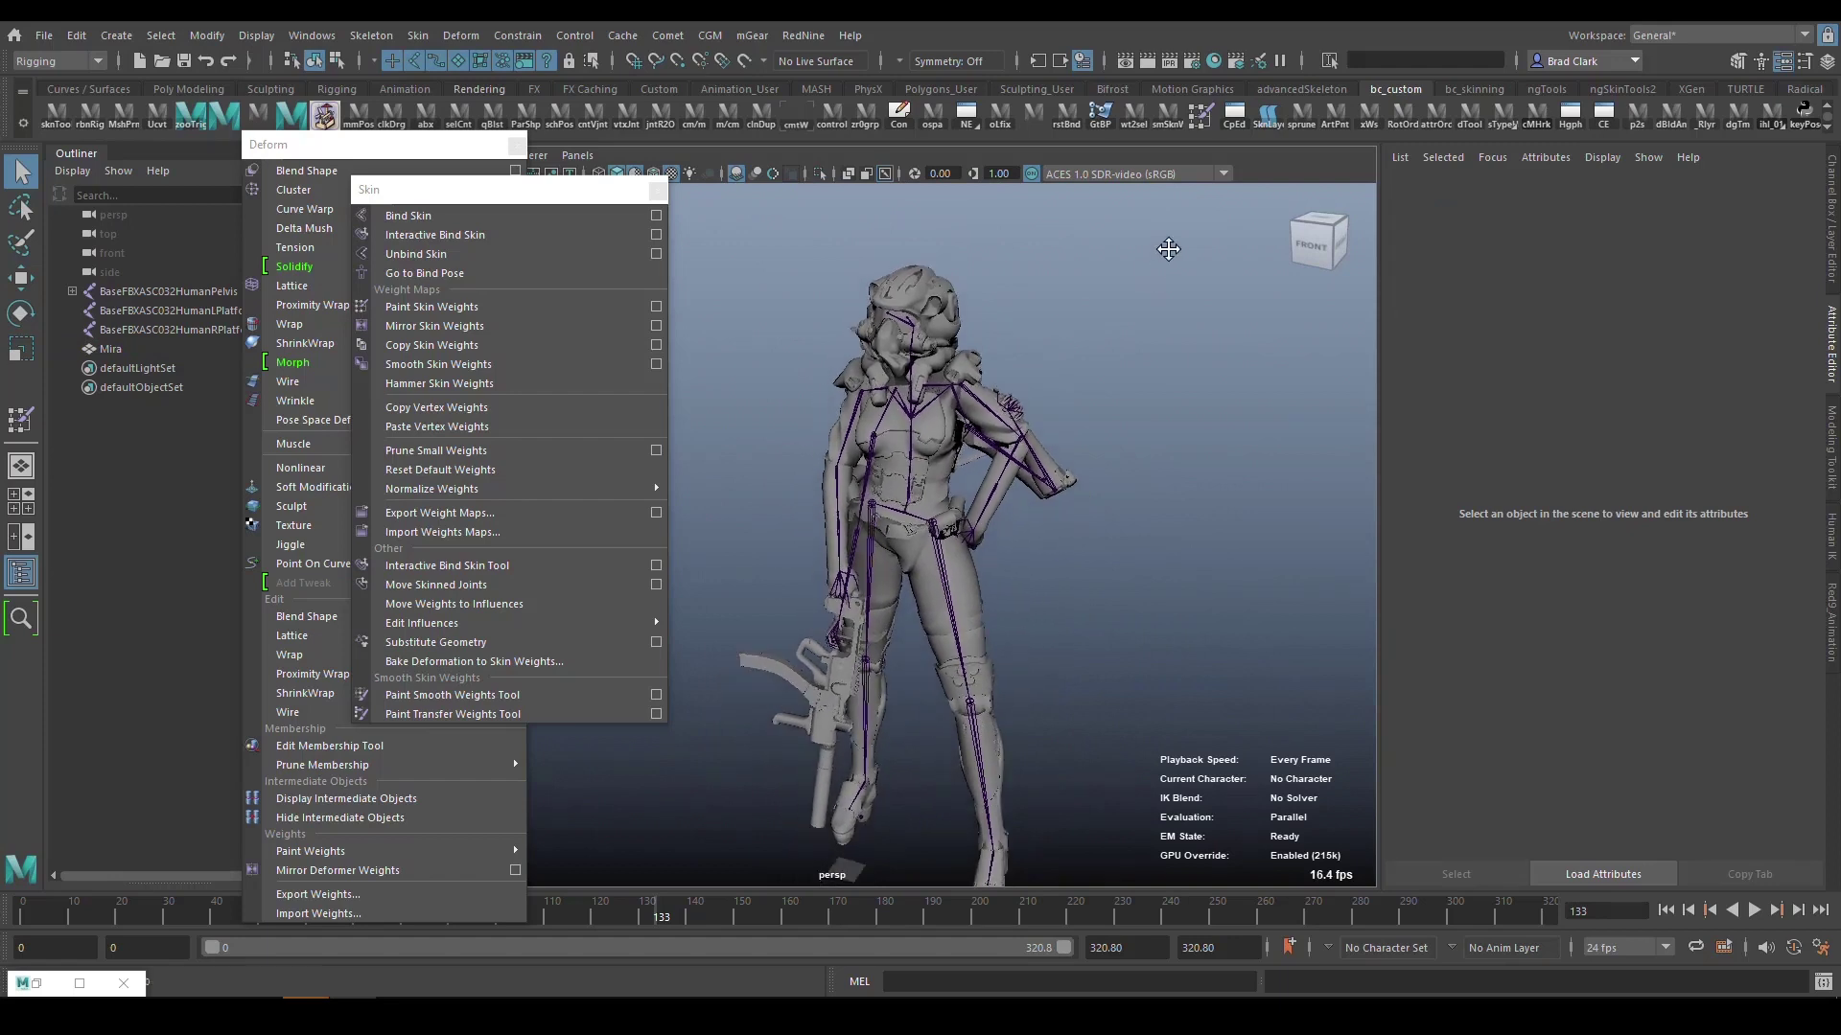
alt+drag(1168, 248, 1152, 479)
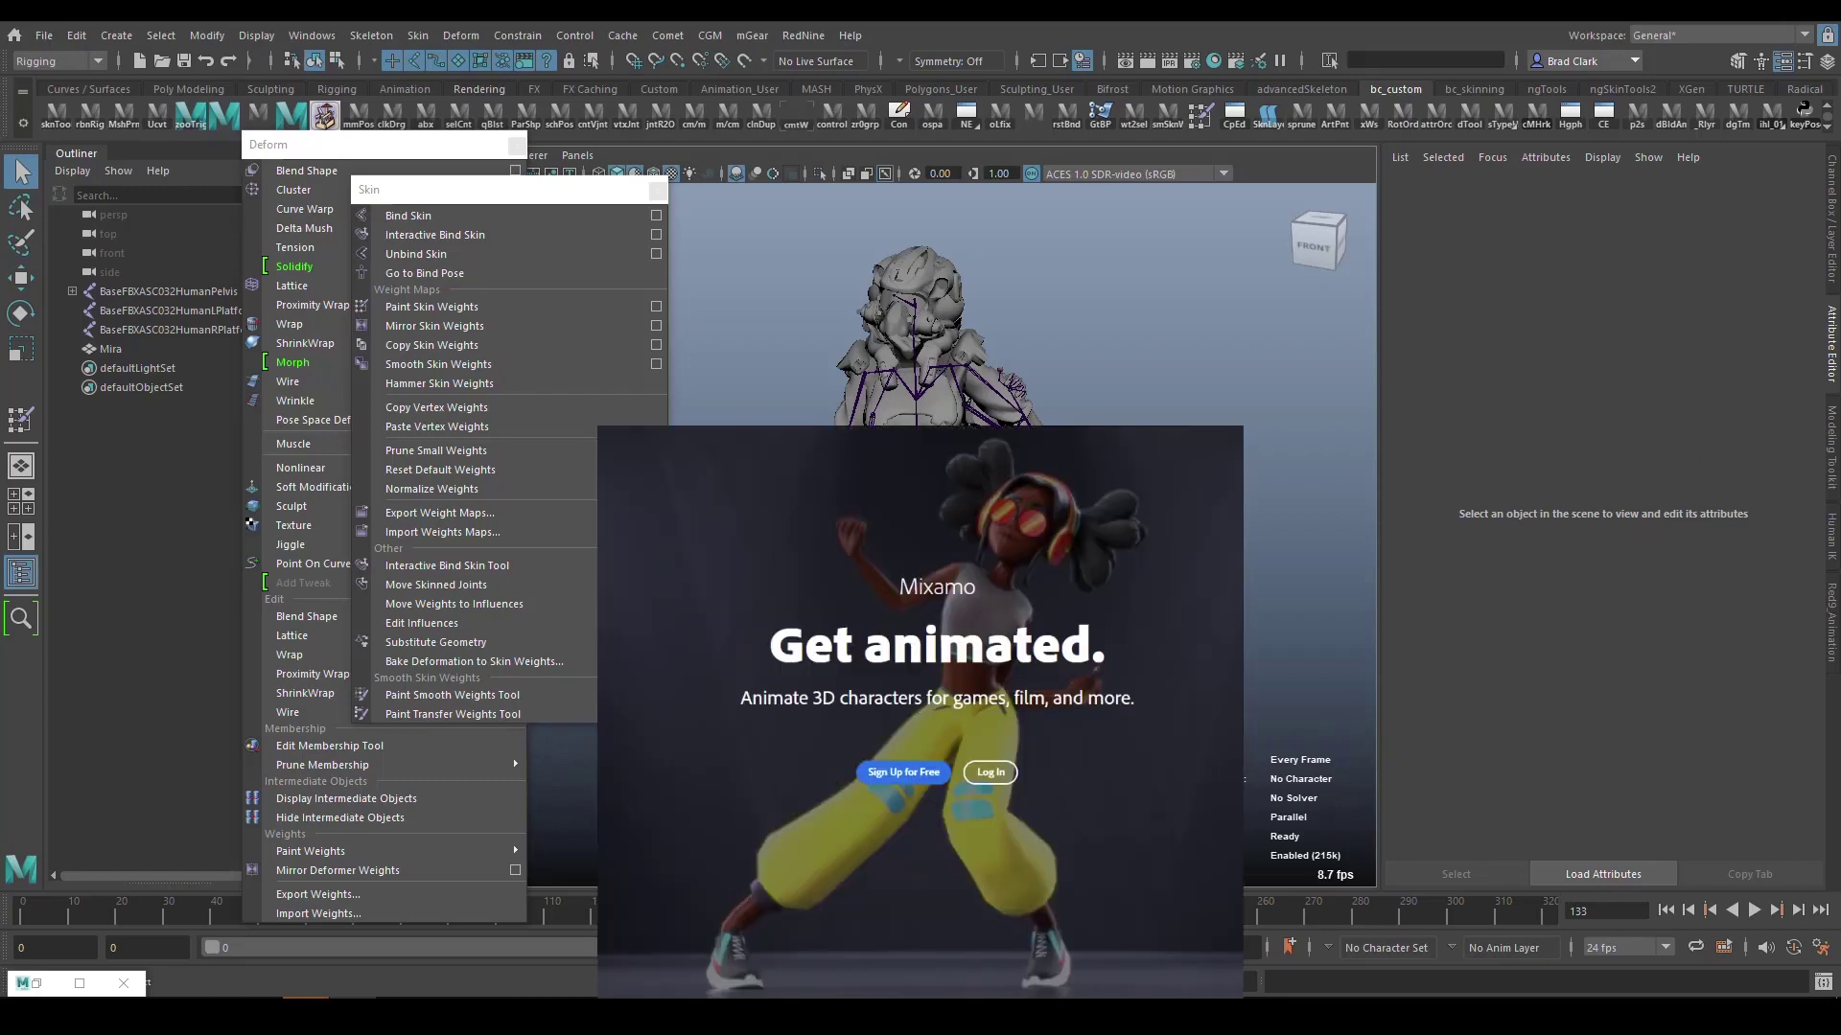
click(944, 564)
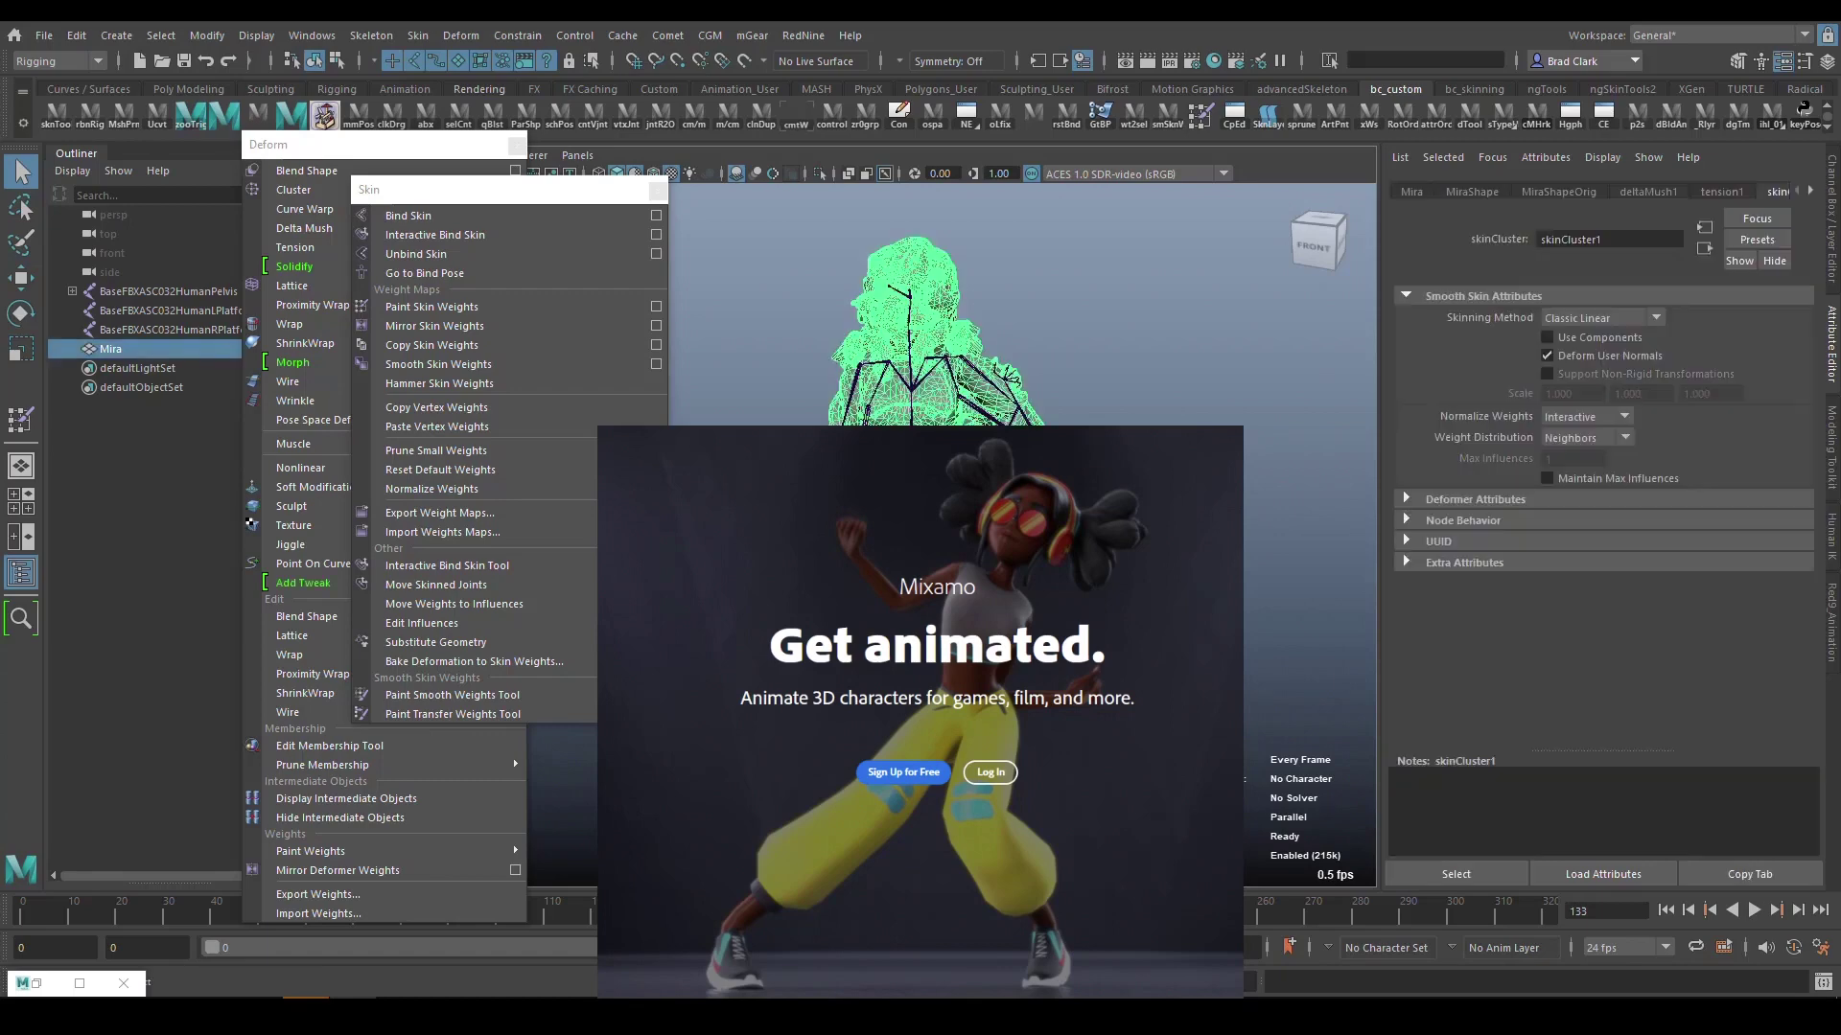
click(1147, 566)
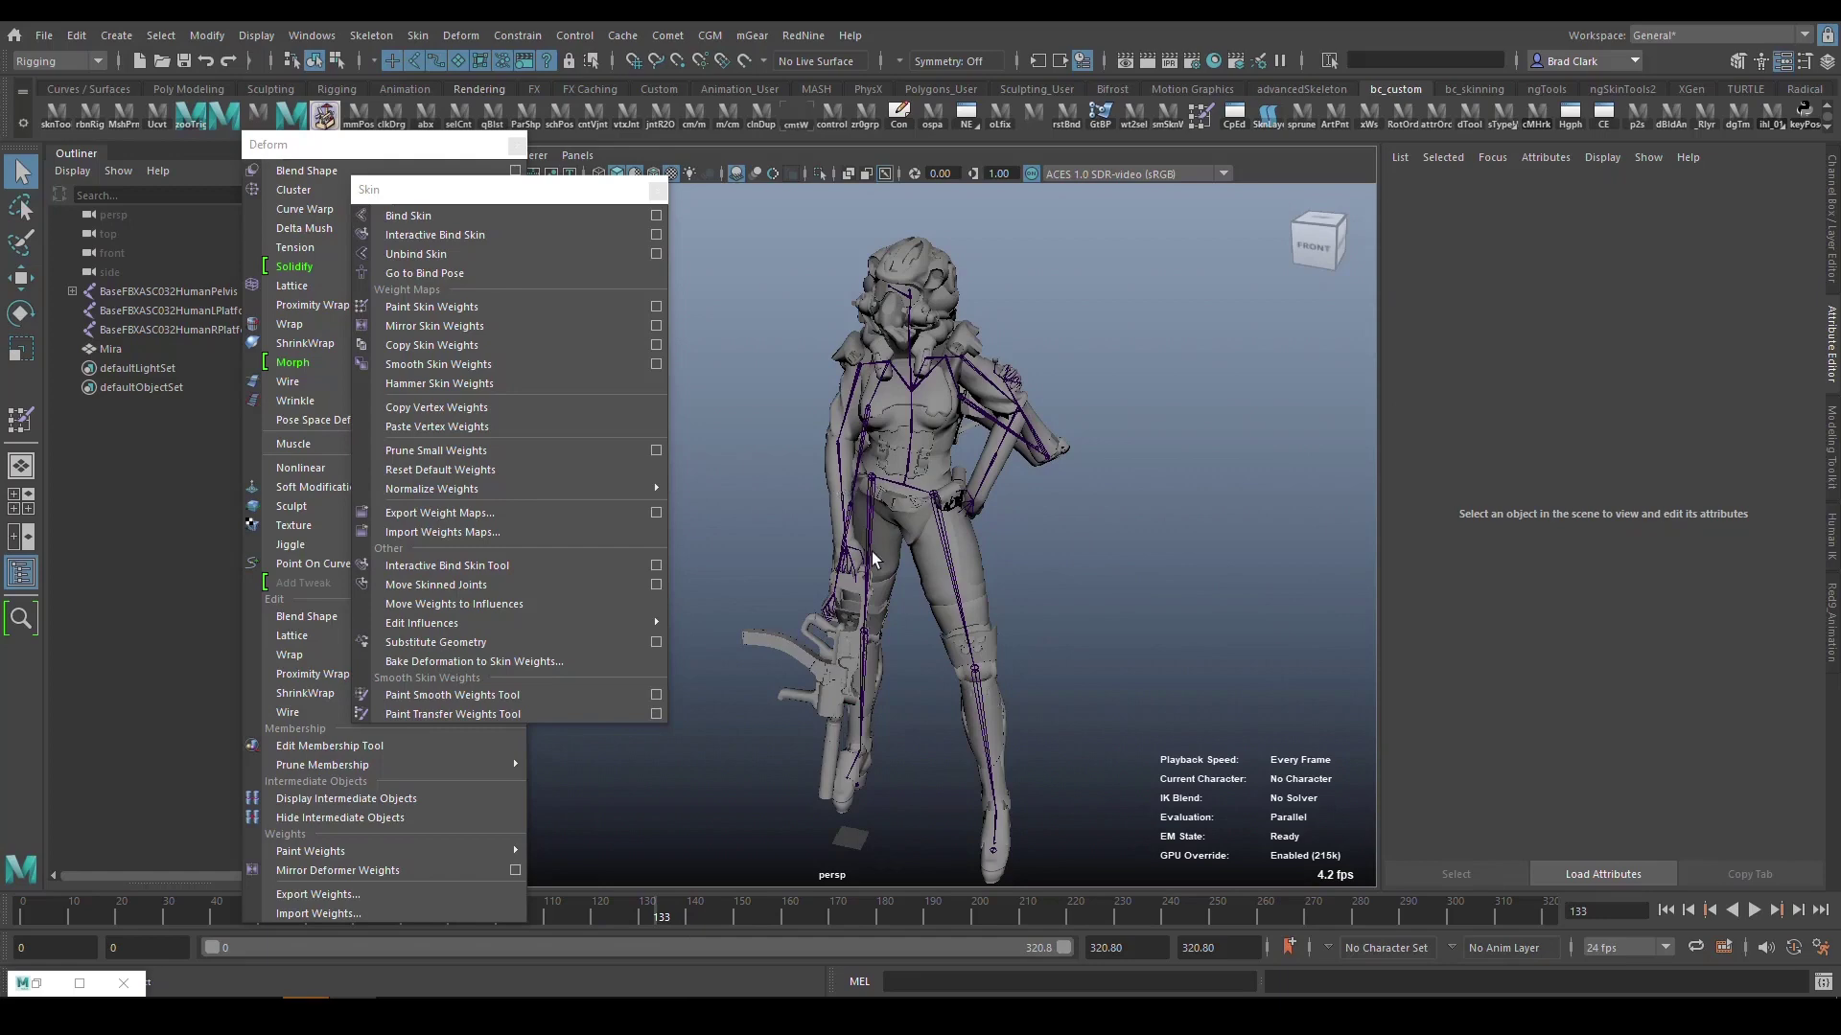
mouse_move(1054, 528)
alt+mouse_down()
mouse_move(1040, 519)
mouse_move(1061, 526)
alt+mouse_up()
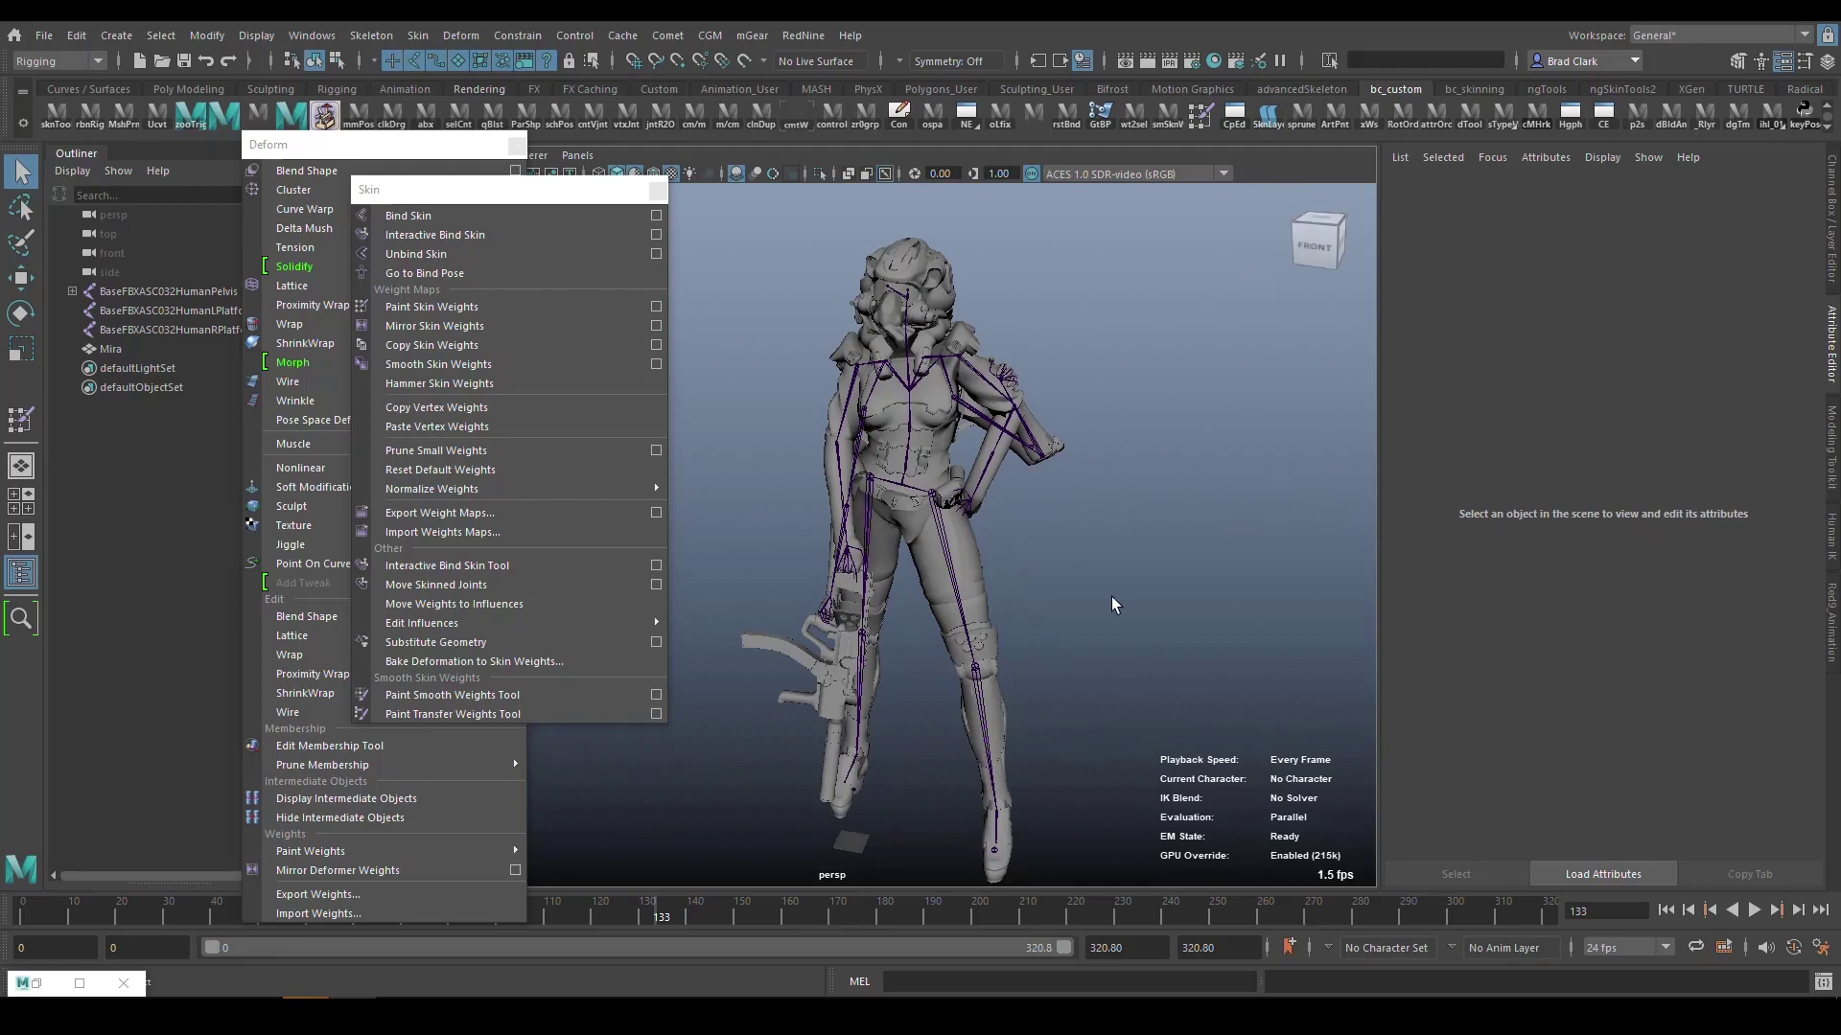
alt+drag(1112, 596, 1116, 607)
alt+middle_drag(1058, 641, 1037, 598)
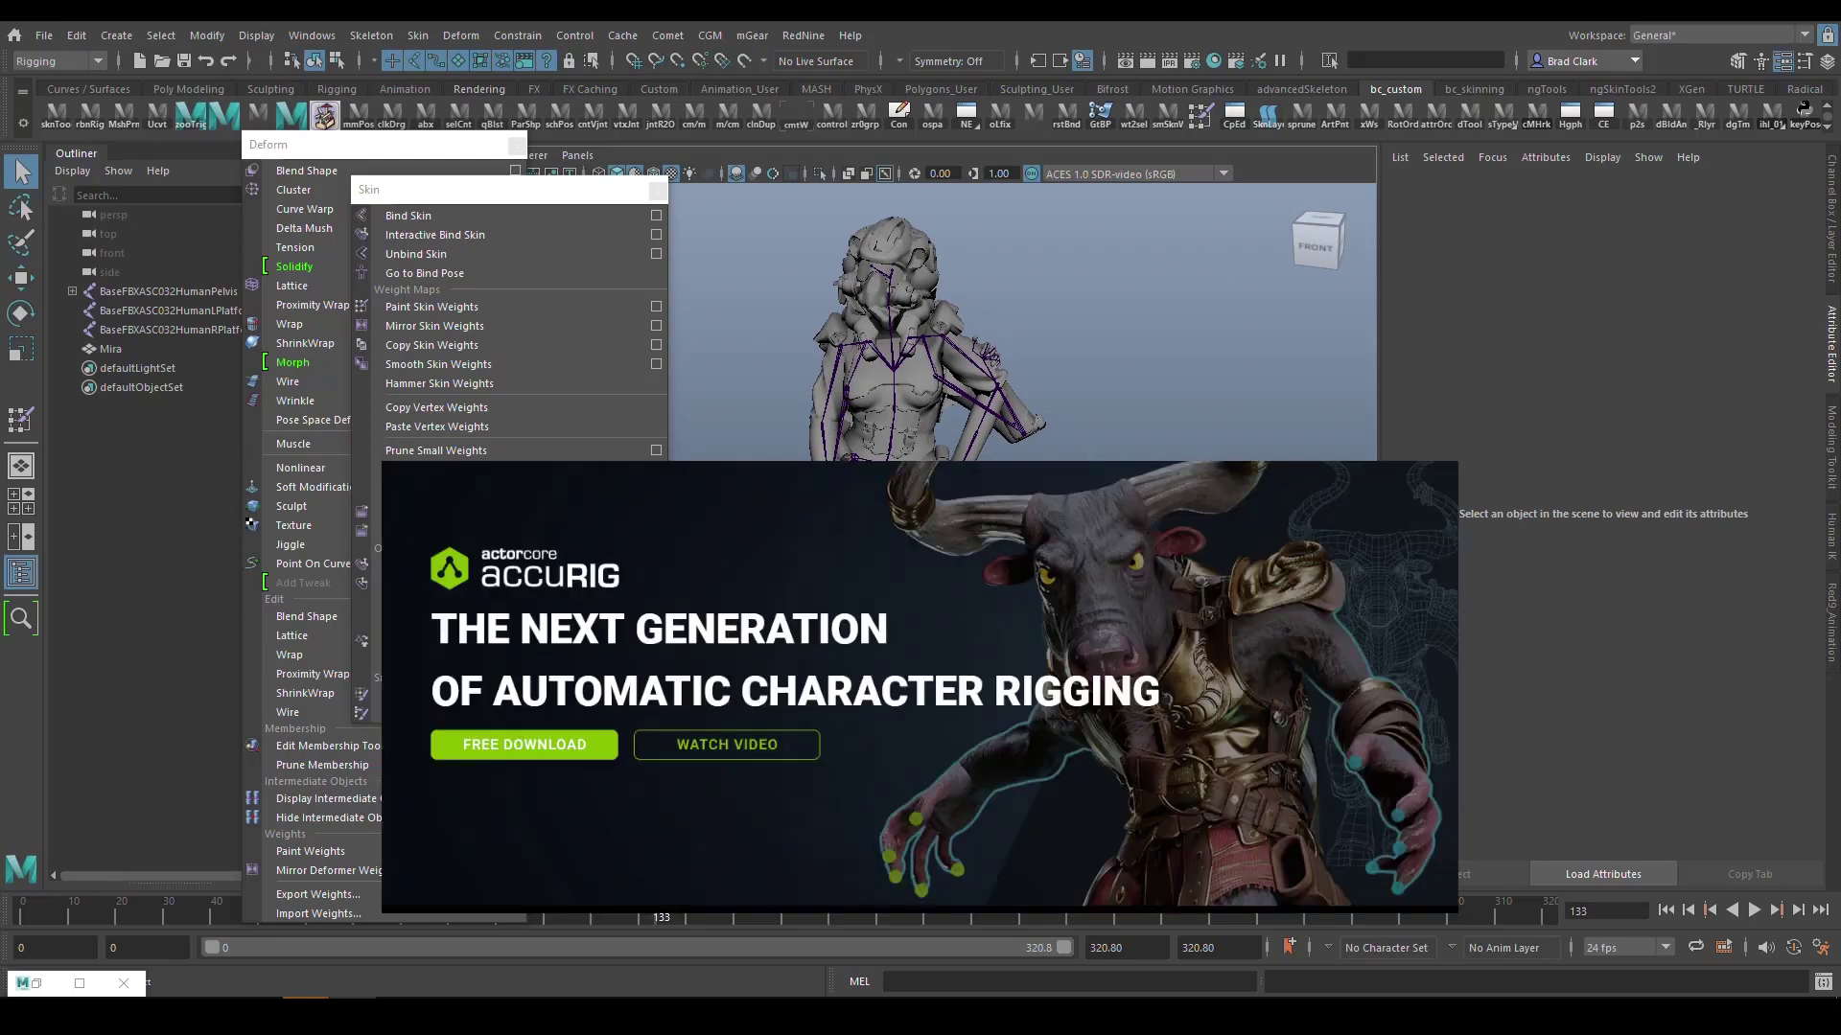
alt+drag(1036, 598, 1002, 593)
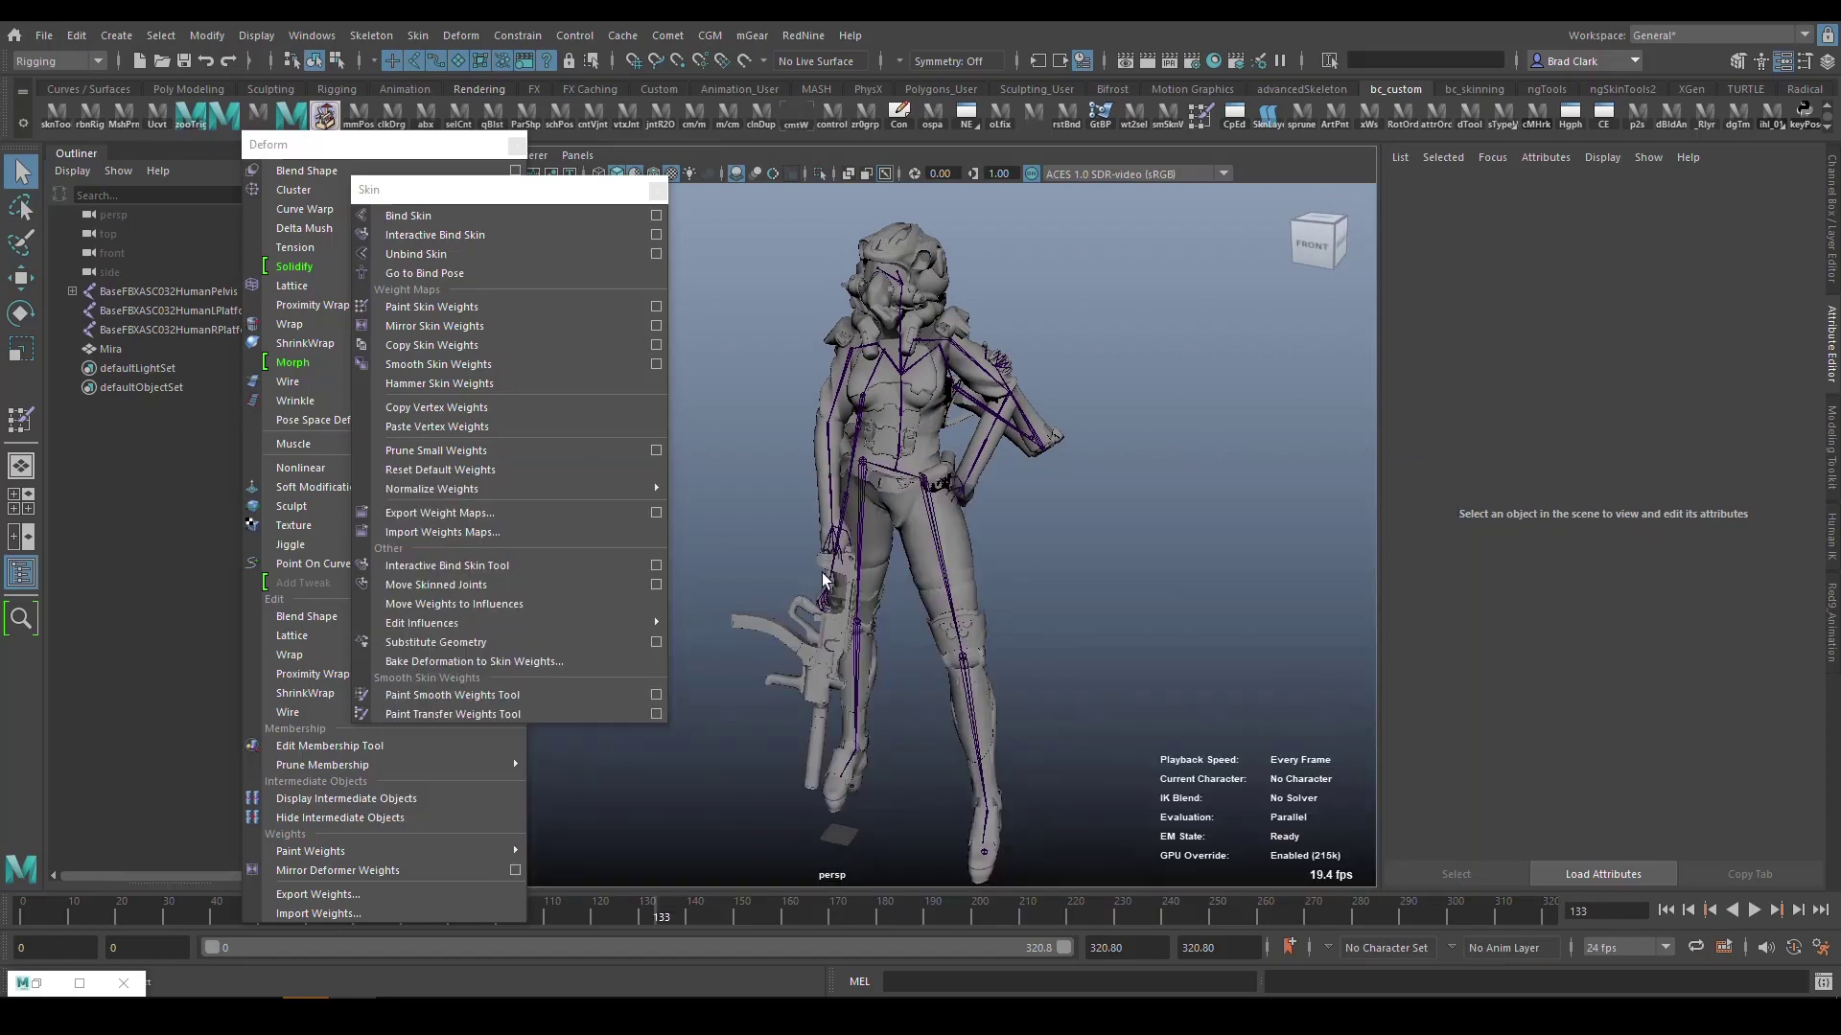
alt+drag(1008, 554, 1044, 629)
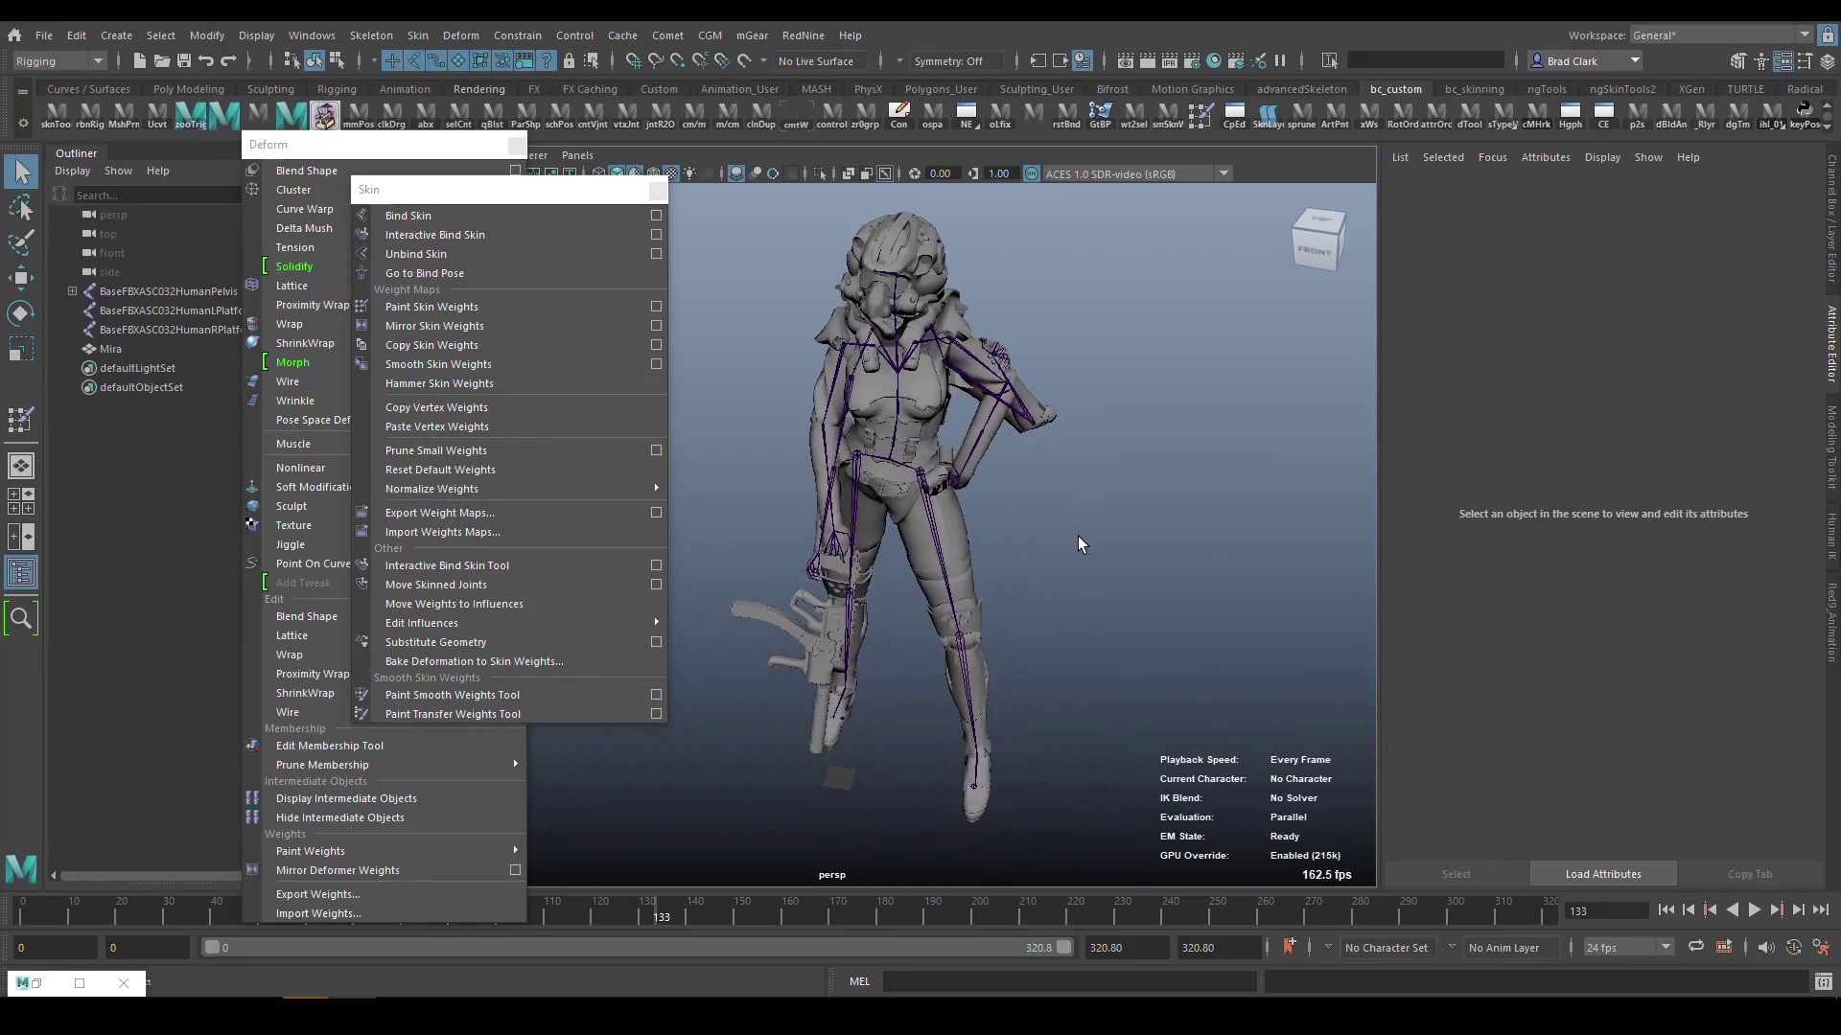
mouse_move(1078, 537)
alt+mouse_down()
mouse_move(1089, 514)
mouse_move(1036, 518)
mouse_move(1060, 563)
mouse_move(1073, 554)
mouse_move(1054, 546)
alt+mouse_up()
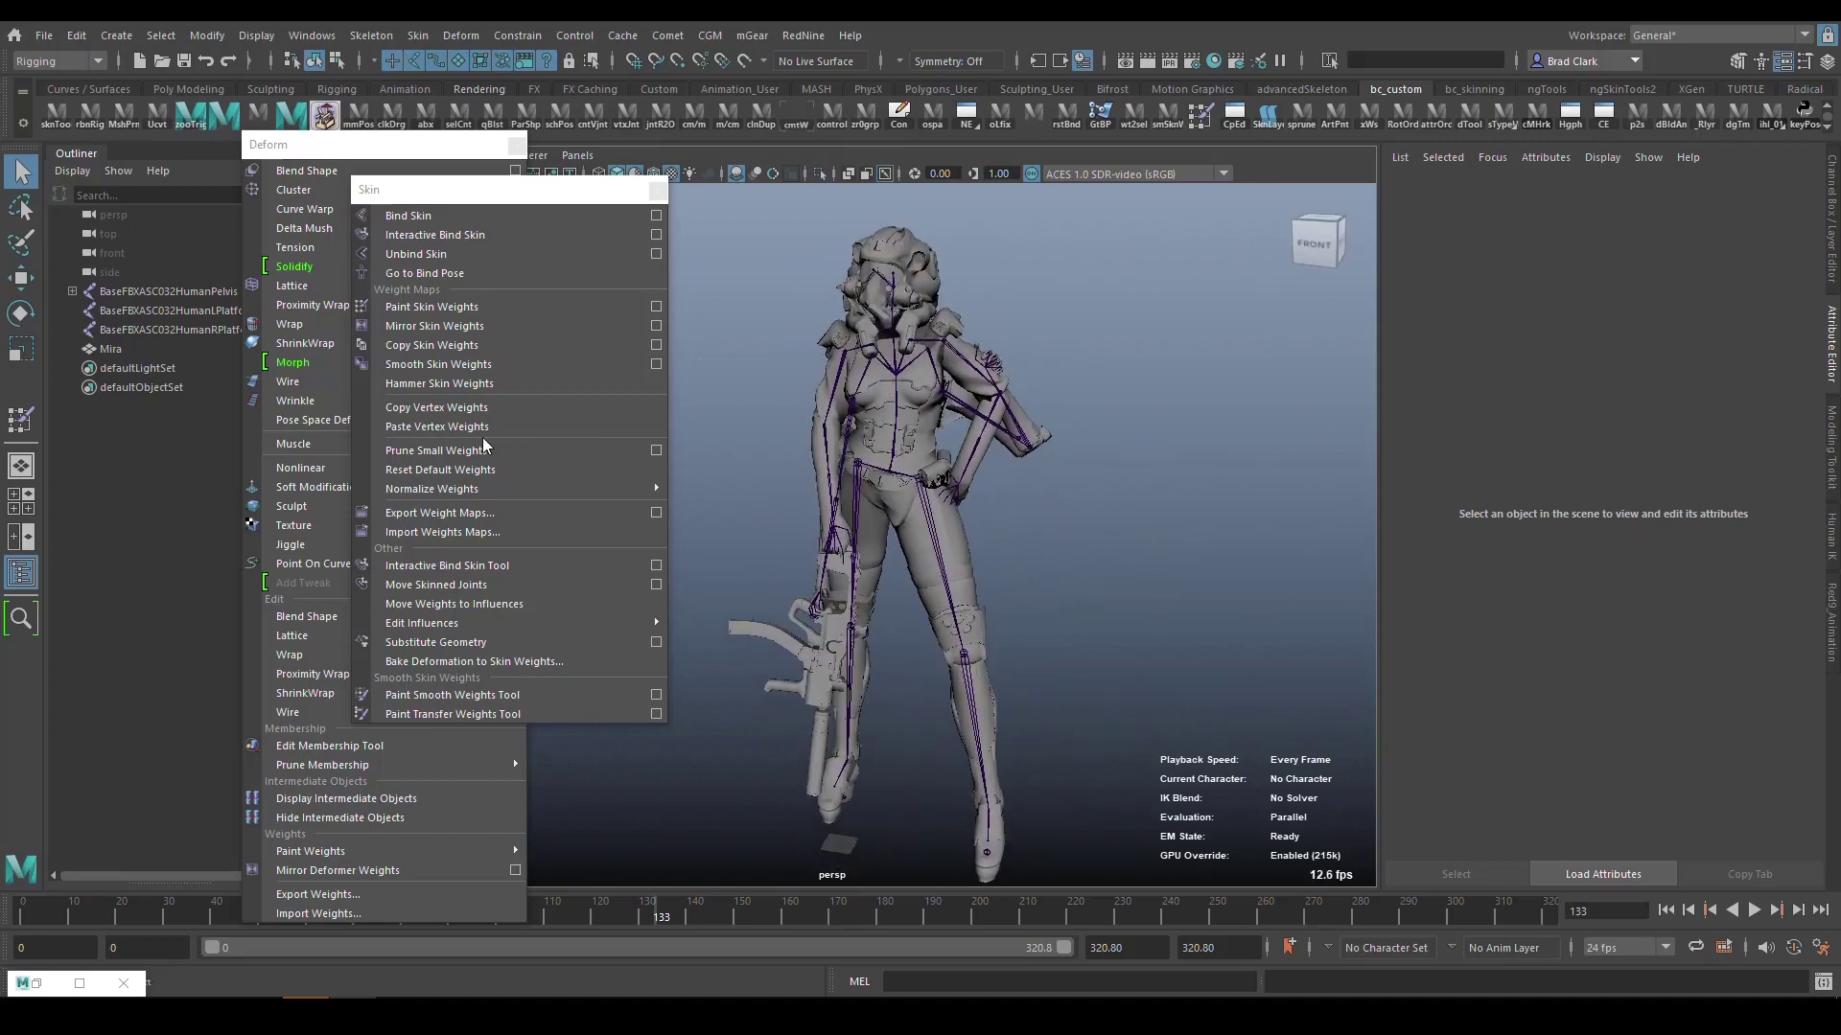
alt+drag(966, 644, 942, 637)
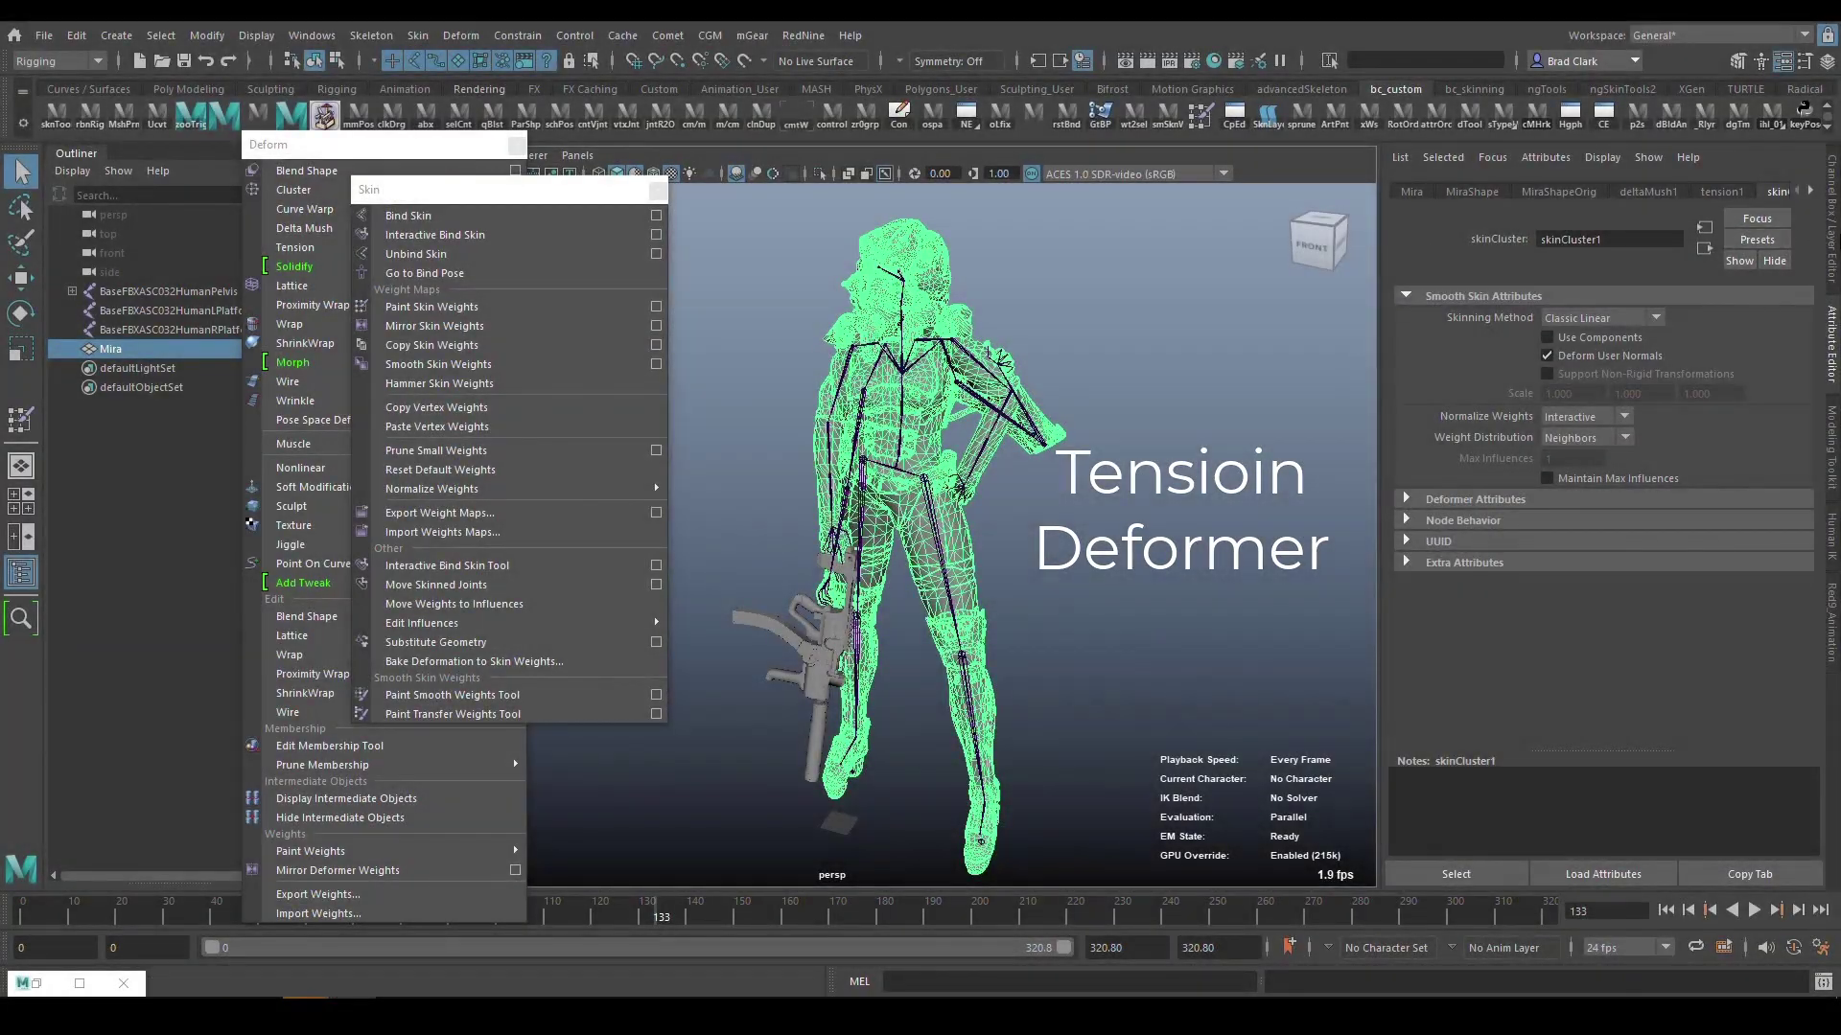
Show Mira's Channel Box and return to the frame 0 arms-out pose.
key(ctrl+a)
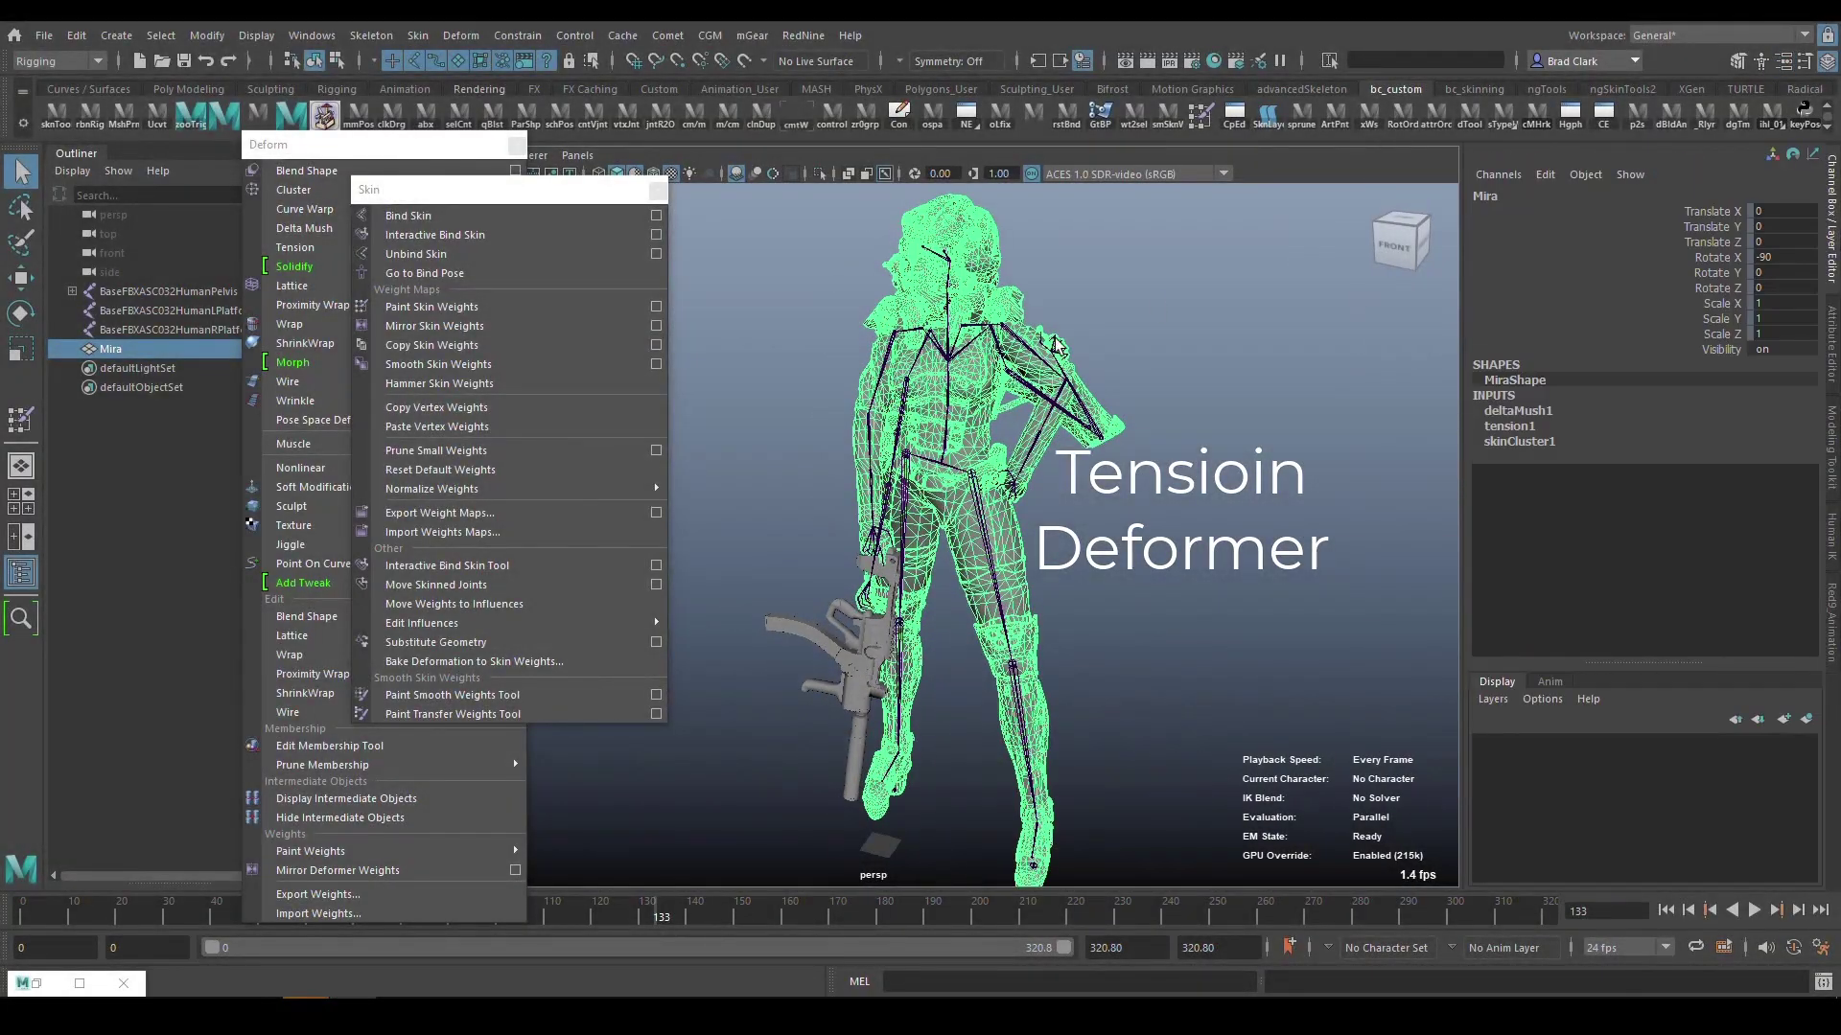
drag(614, 191, 609, 201)
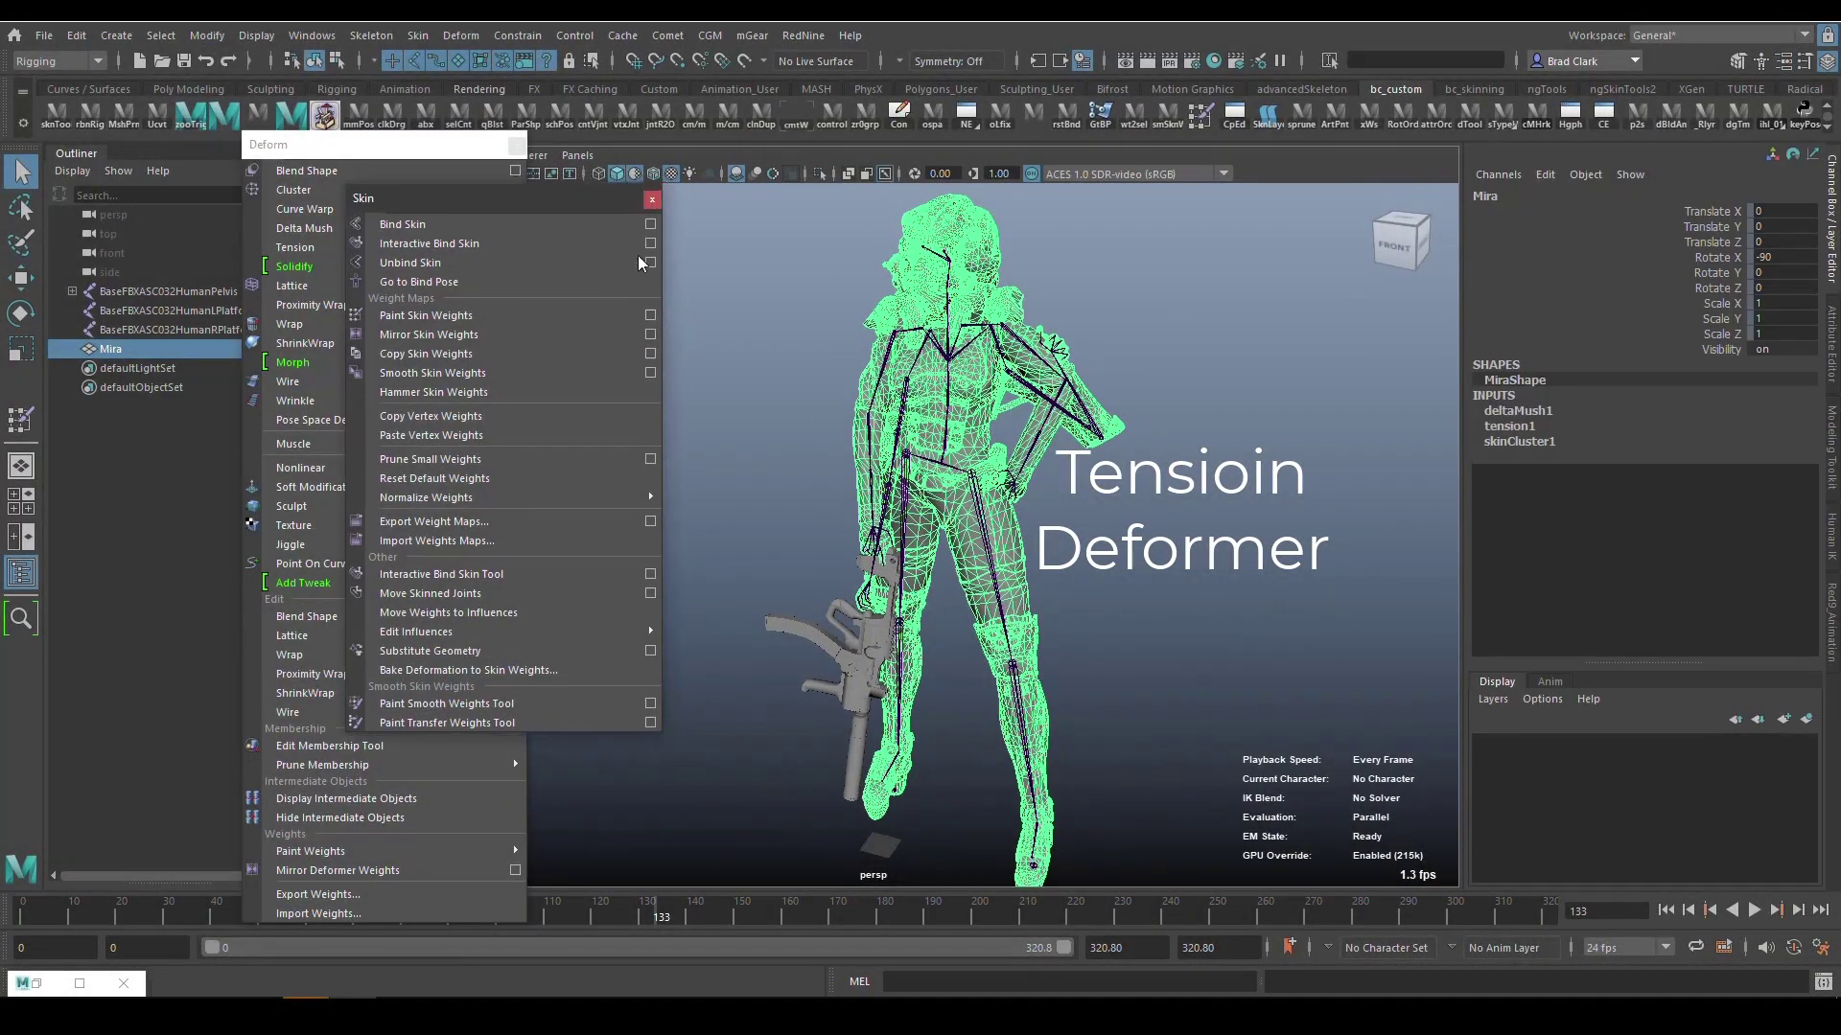
drag(75, 905, 4, 911)
Expand the tension1 deformer's attributes under INPUTS.
alt+drag(1139, 632, 1094, 630)
alt+middle_drag(1095, 630, 1128, 606)
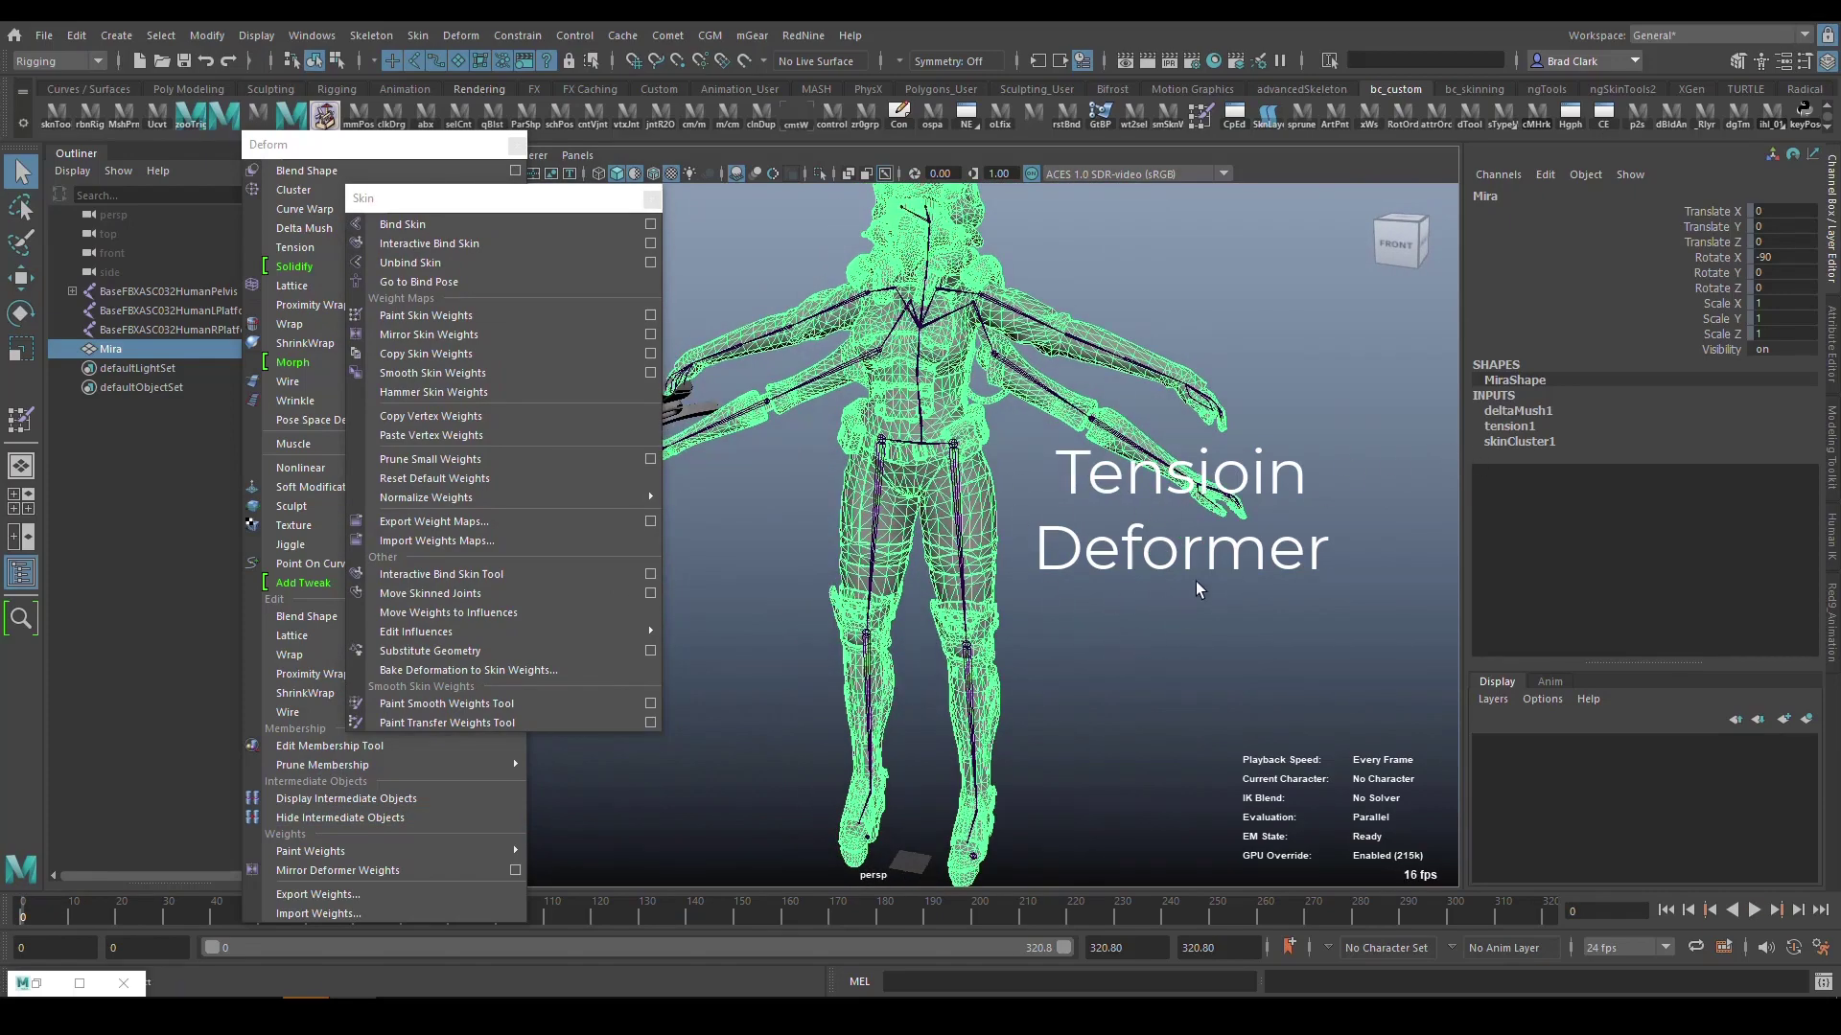
alt+drag(1059, 536, 1095, 502)
scroll(1094, 502, down, 2)
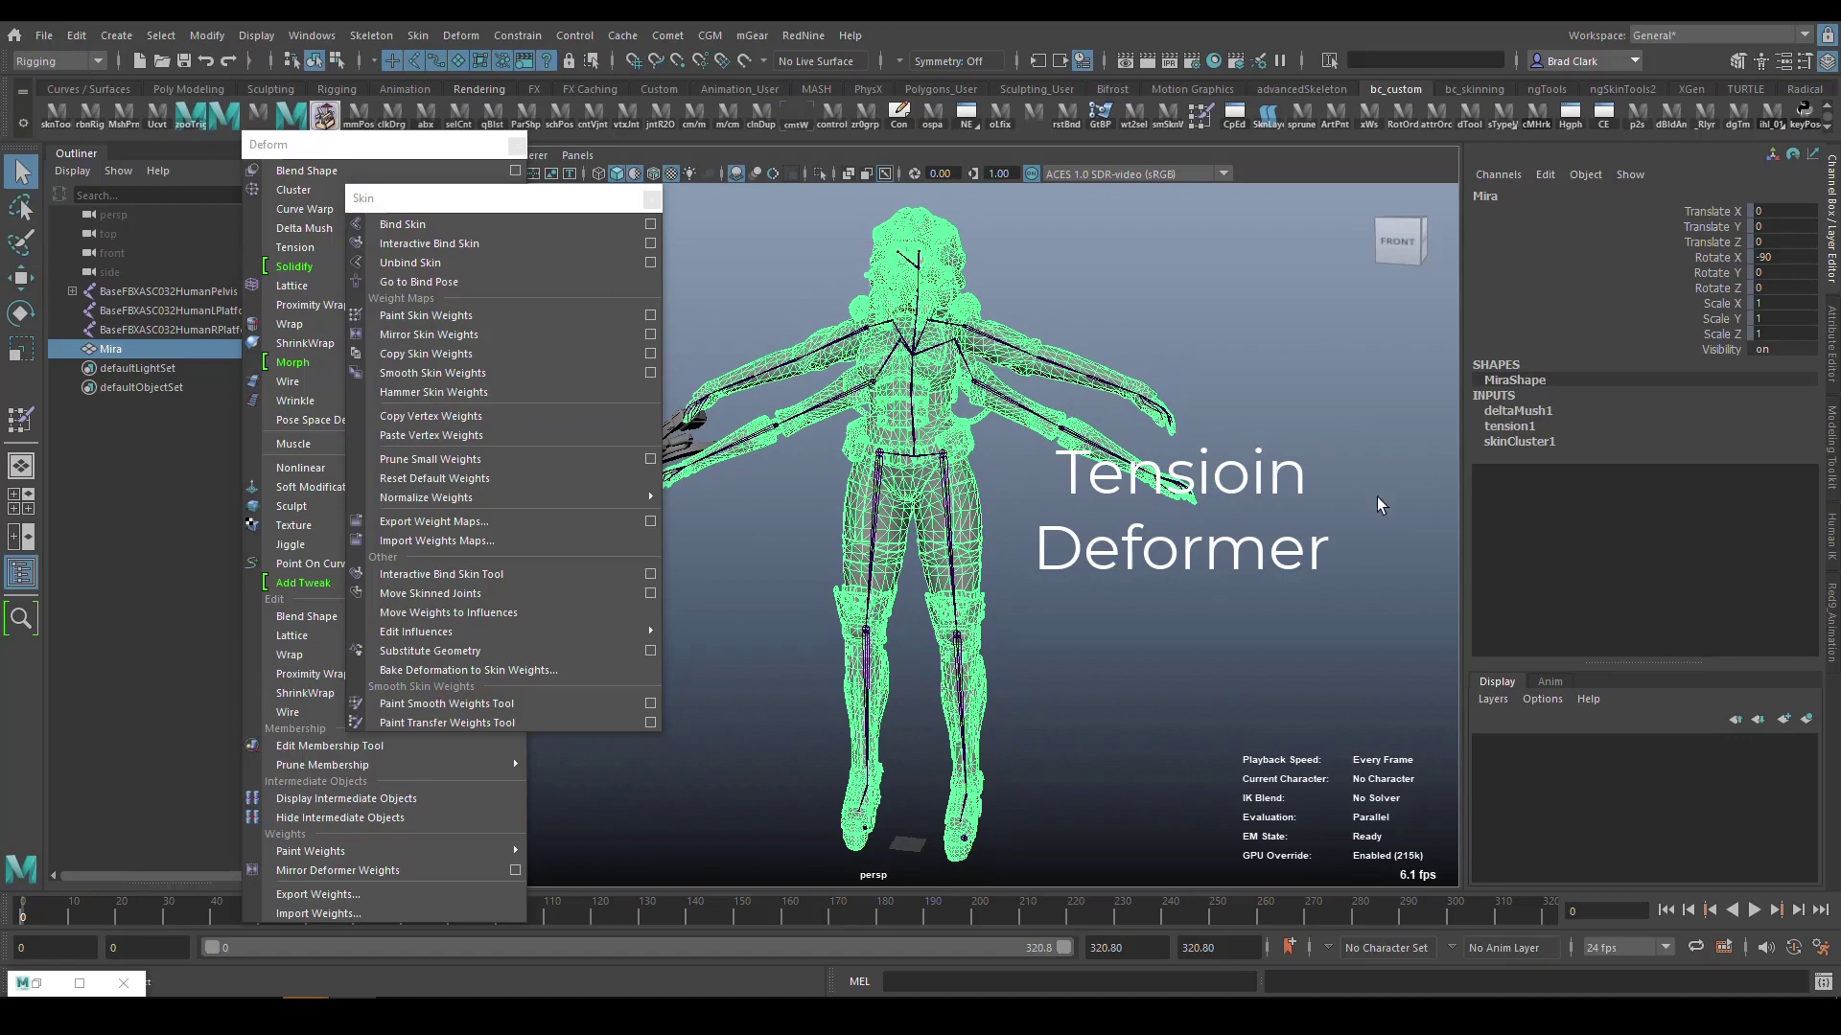
click(1499, 427)
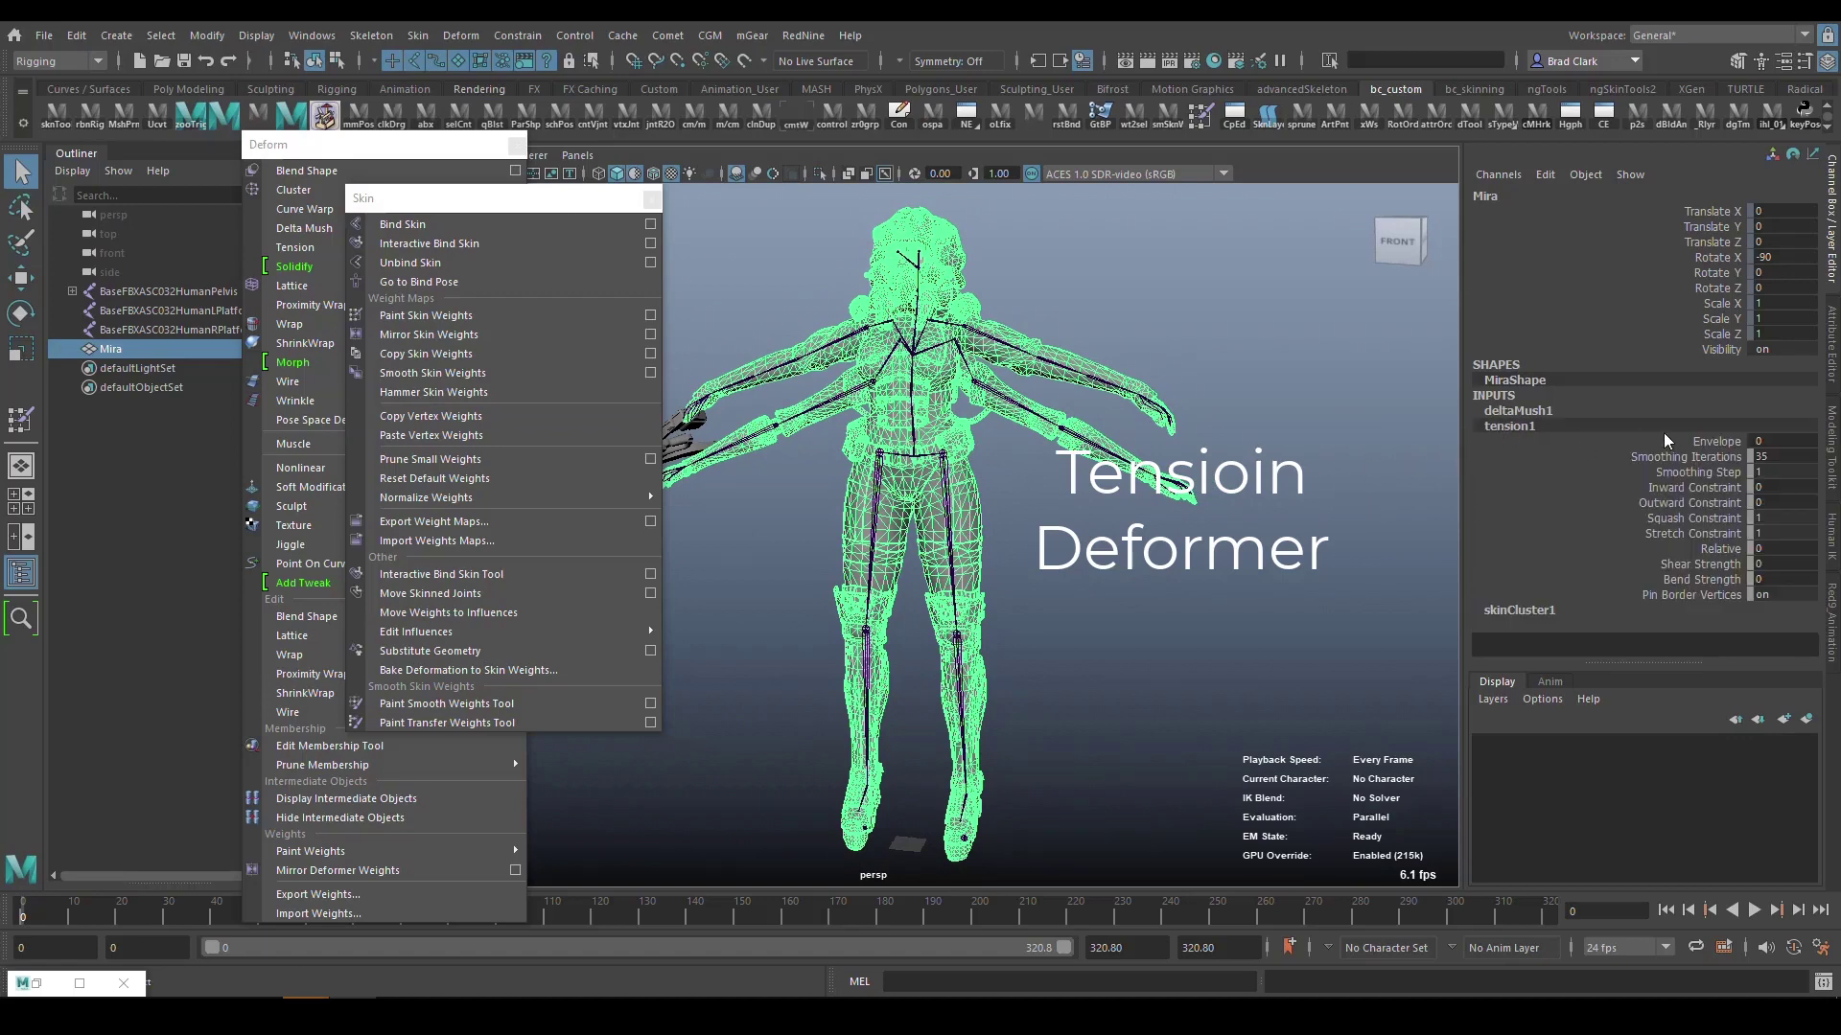
Raise the tension1 Envelope from 0 to 1.
click(1693, 442)
middle_drag(1007, 617, 1330, 602)
scroll(1040, 572, up, 3)
alt+drag(1040, 572, 1009, 570)
alt+middle_drag(1006, 569, 925, 737)
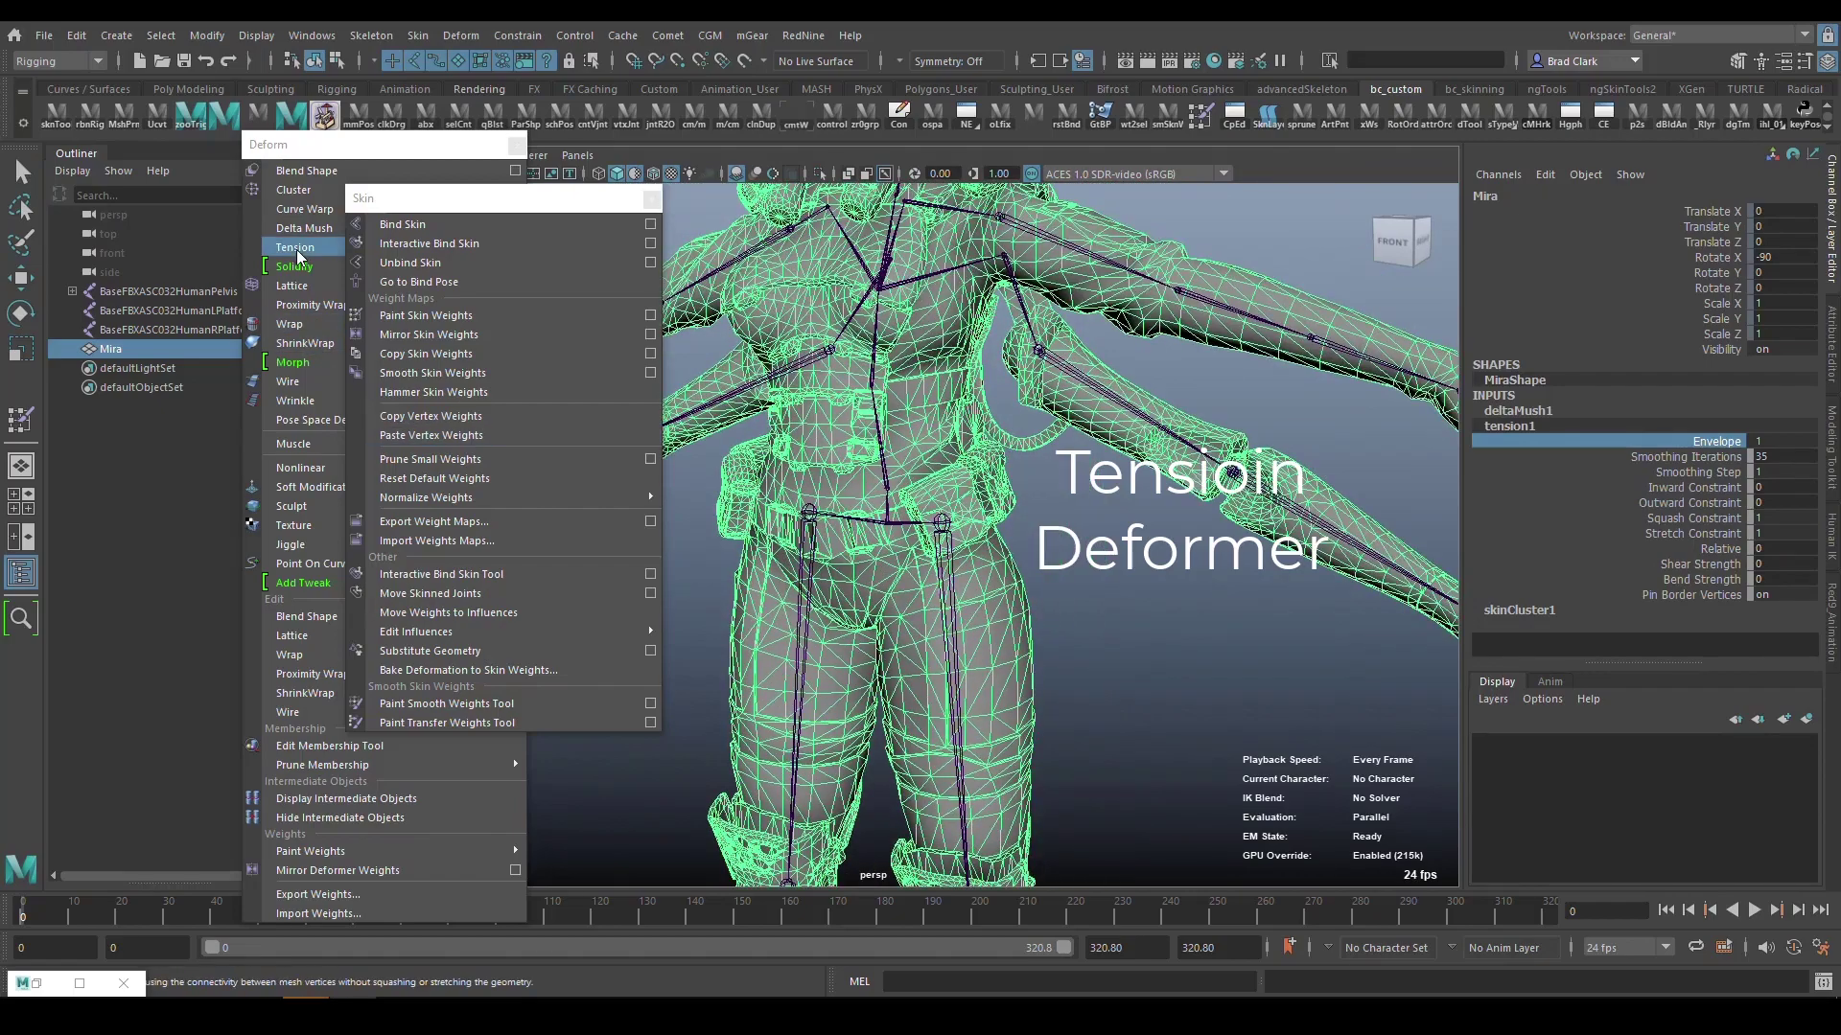
Stop playback at frame 32 and compare tension1 Envelope at 0 and 1, leaving it at 1.
key(alt+v)
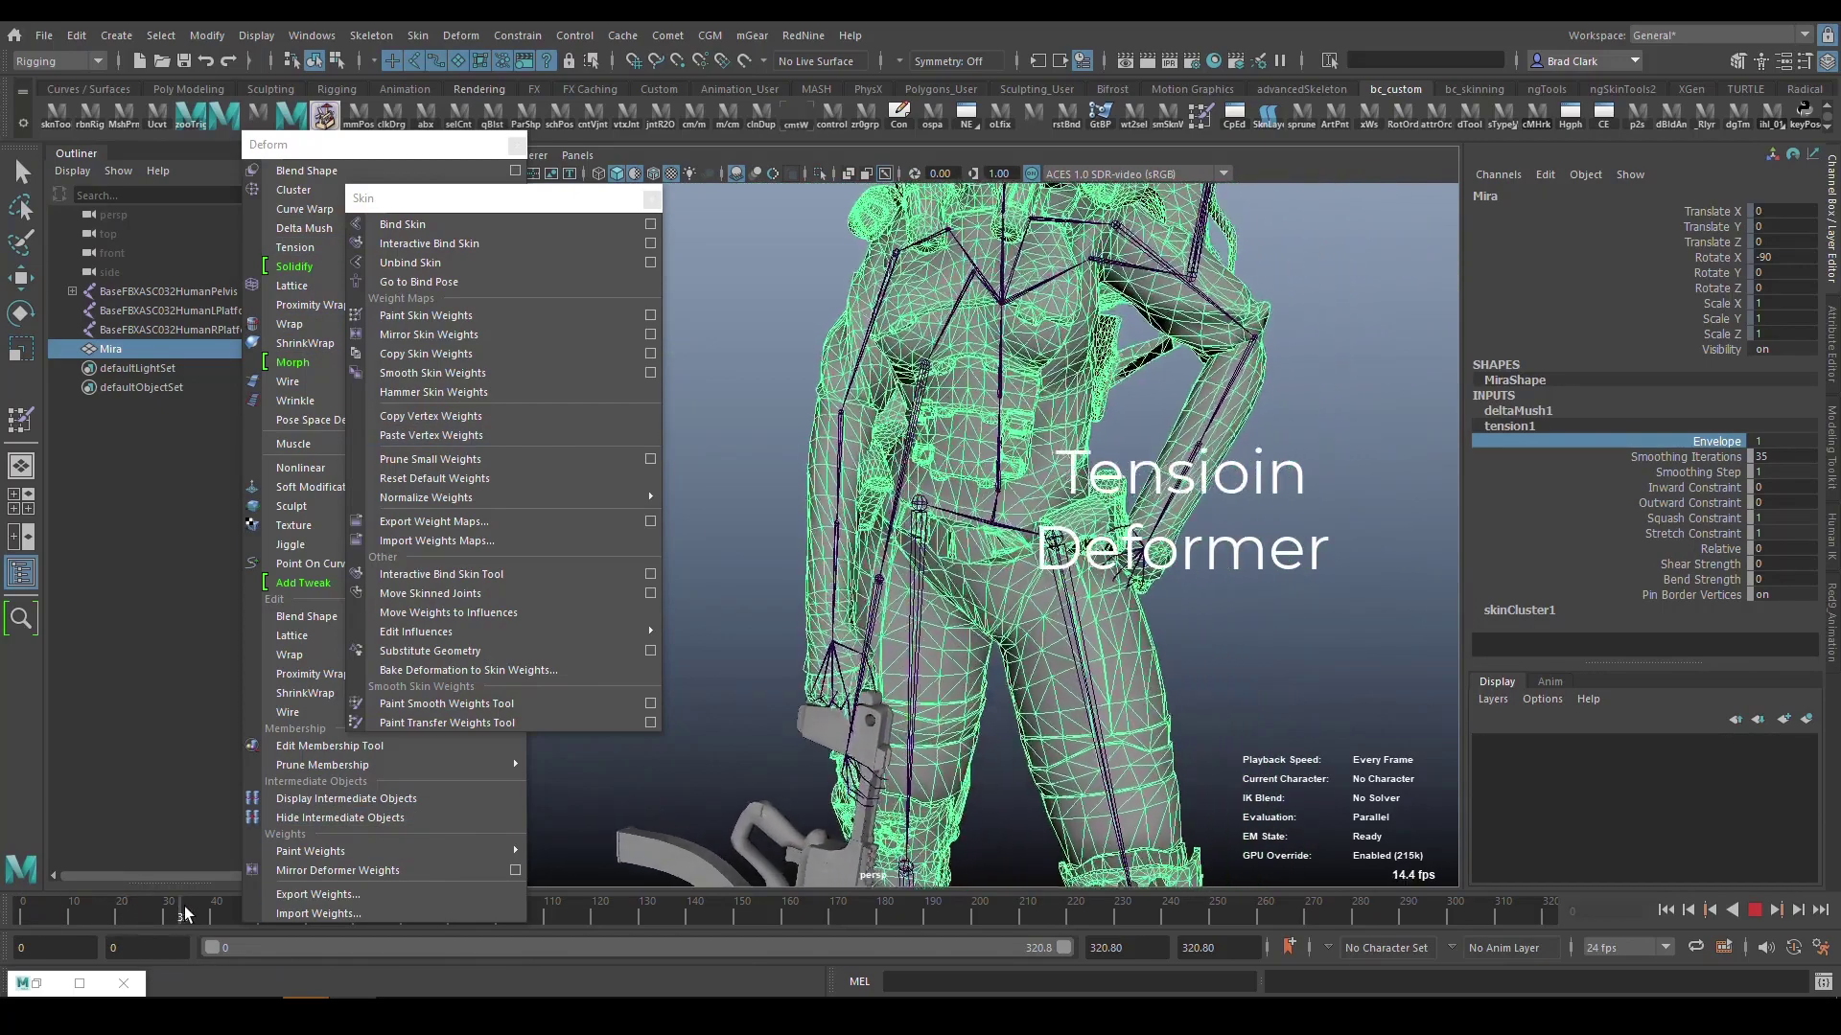
key(alt+v)
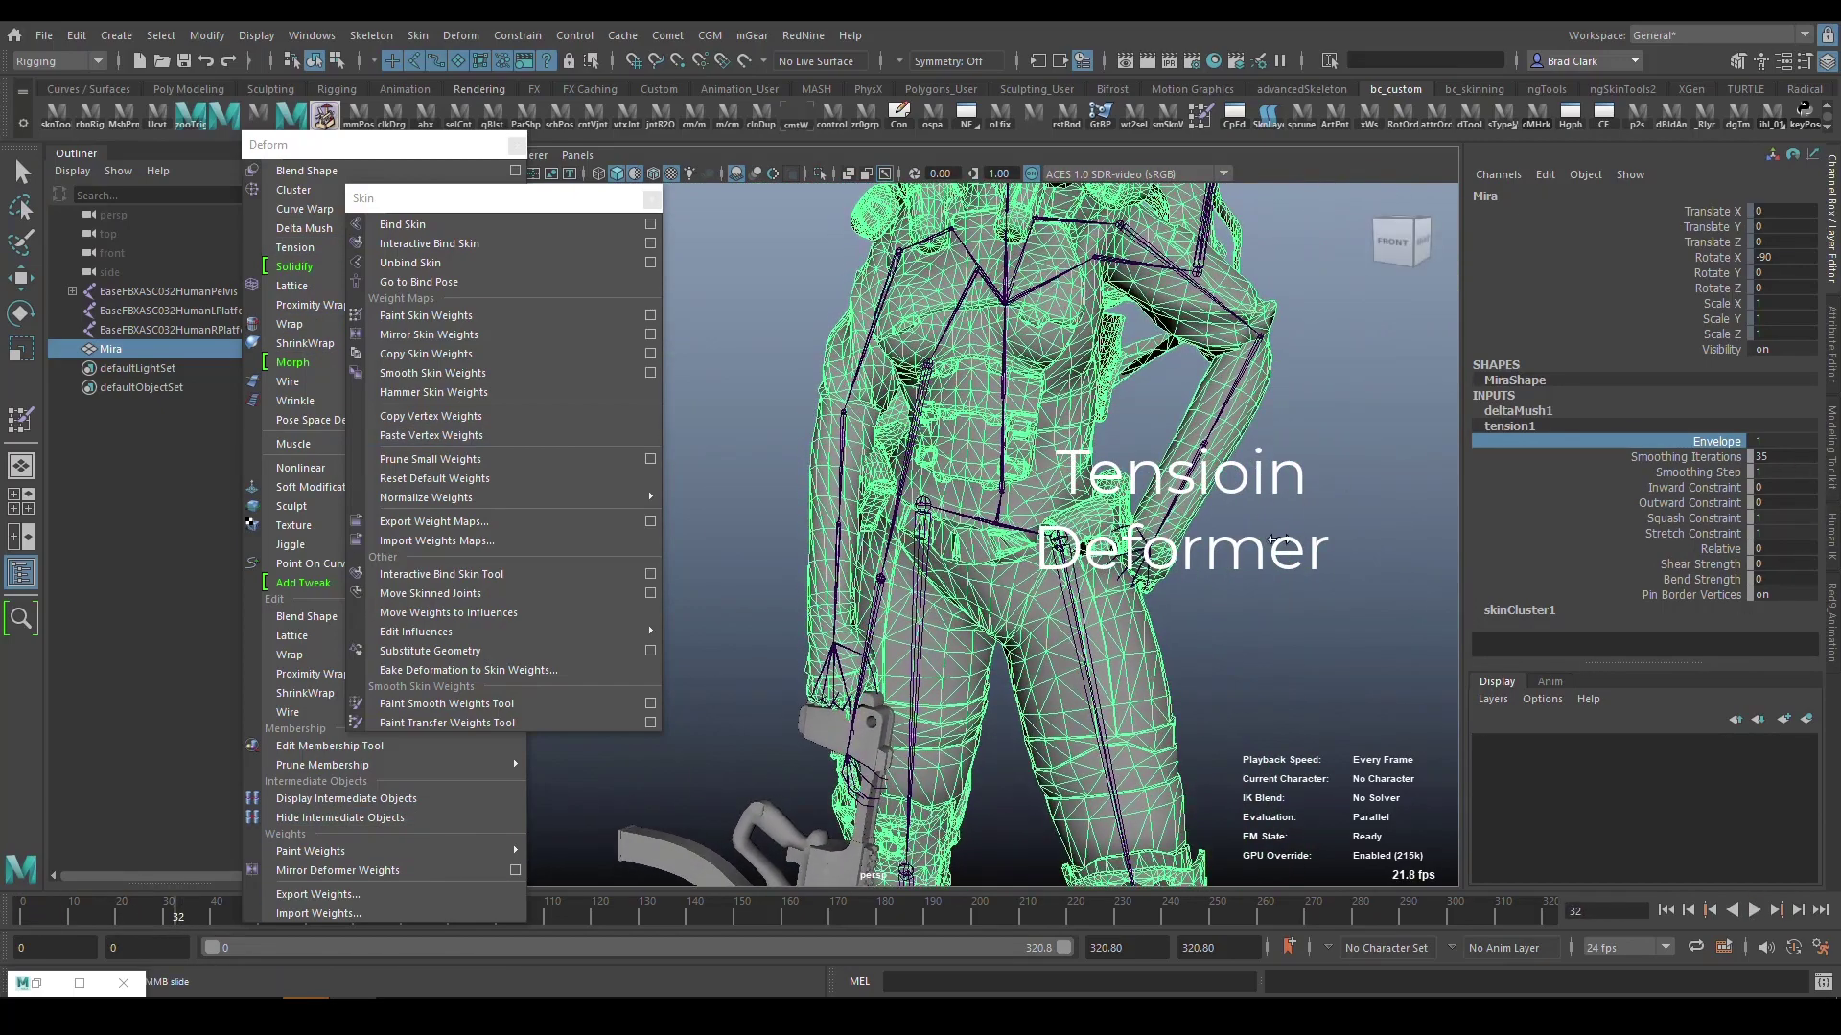
middle_drag(1278, 540, 1392, 541)
alt+drag(1392, 542, 1217, 533)
middle_drag(1217, 533, 1103, 525)
alt+drag(1274, 366, 1332, 573)
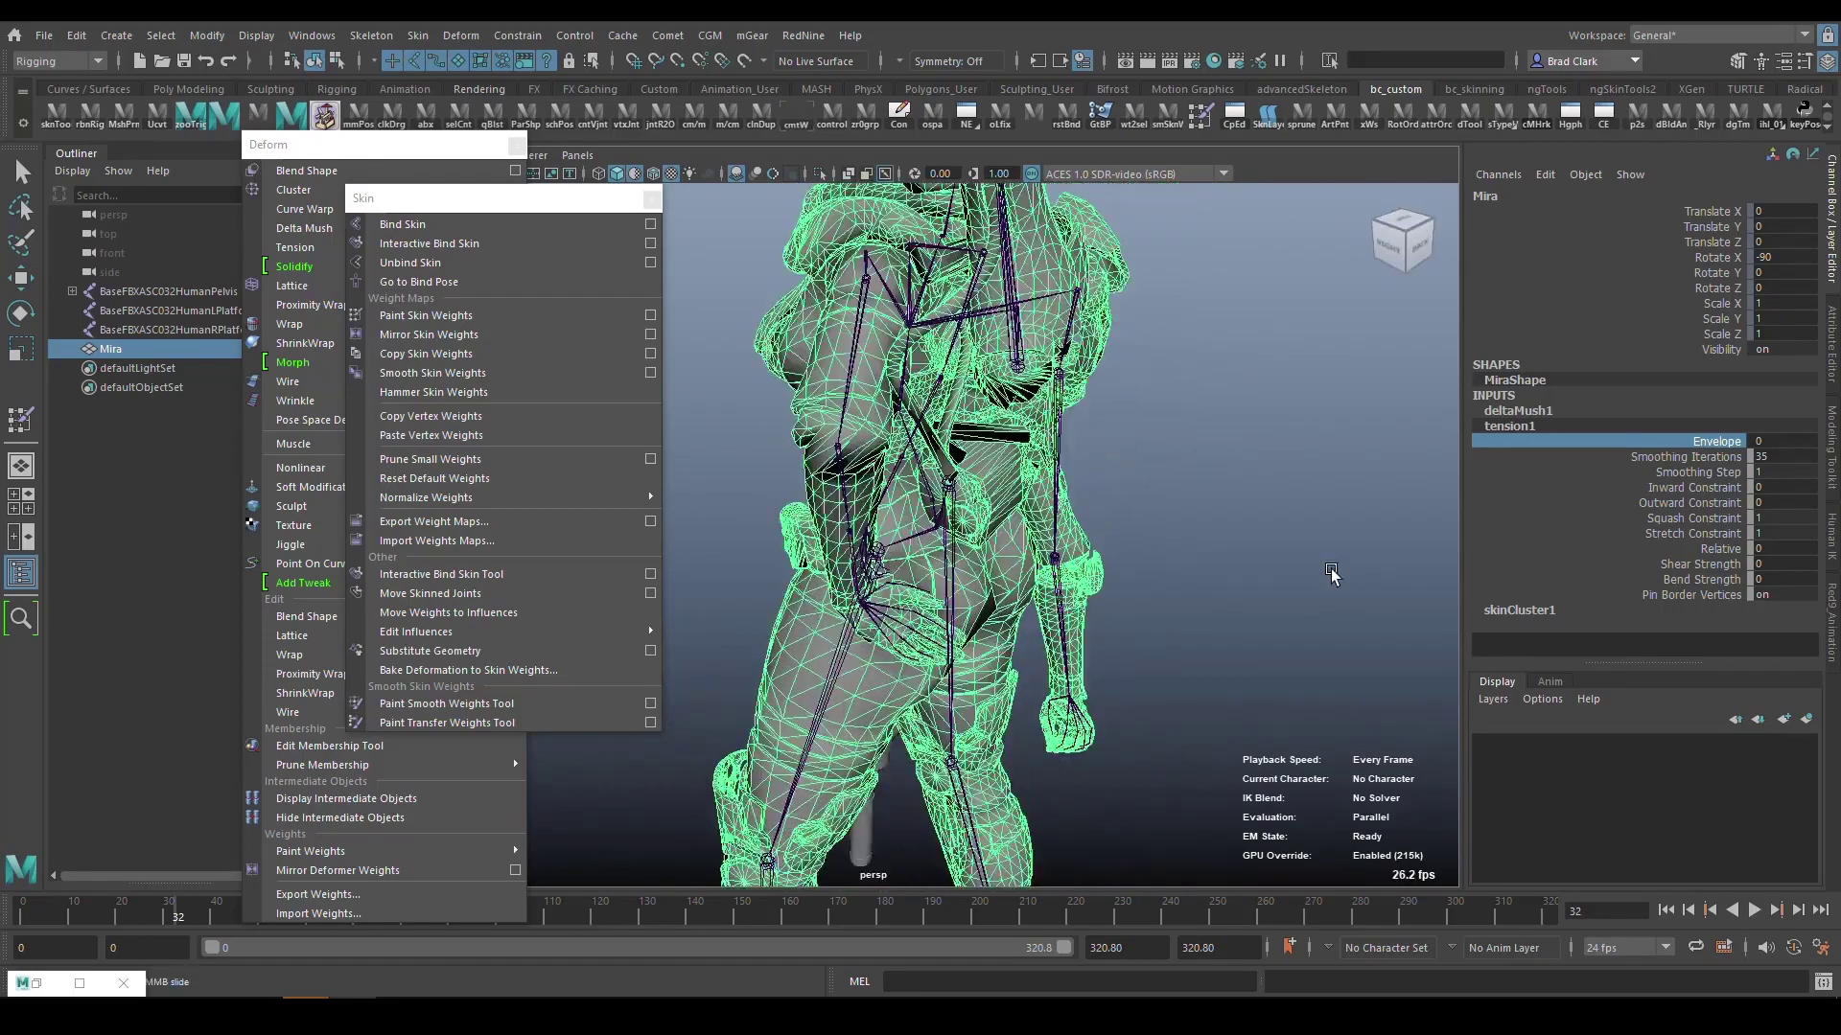
middle_drag(1221, 572, 798, 458)
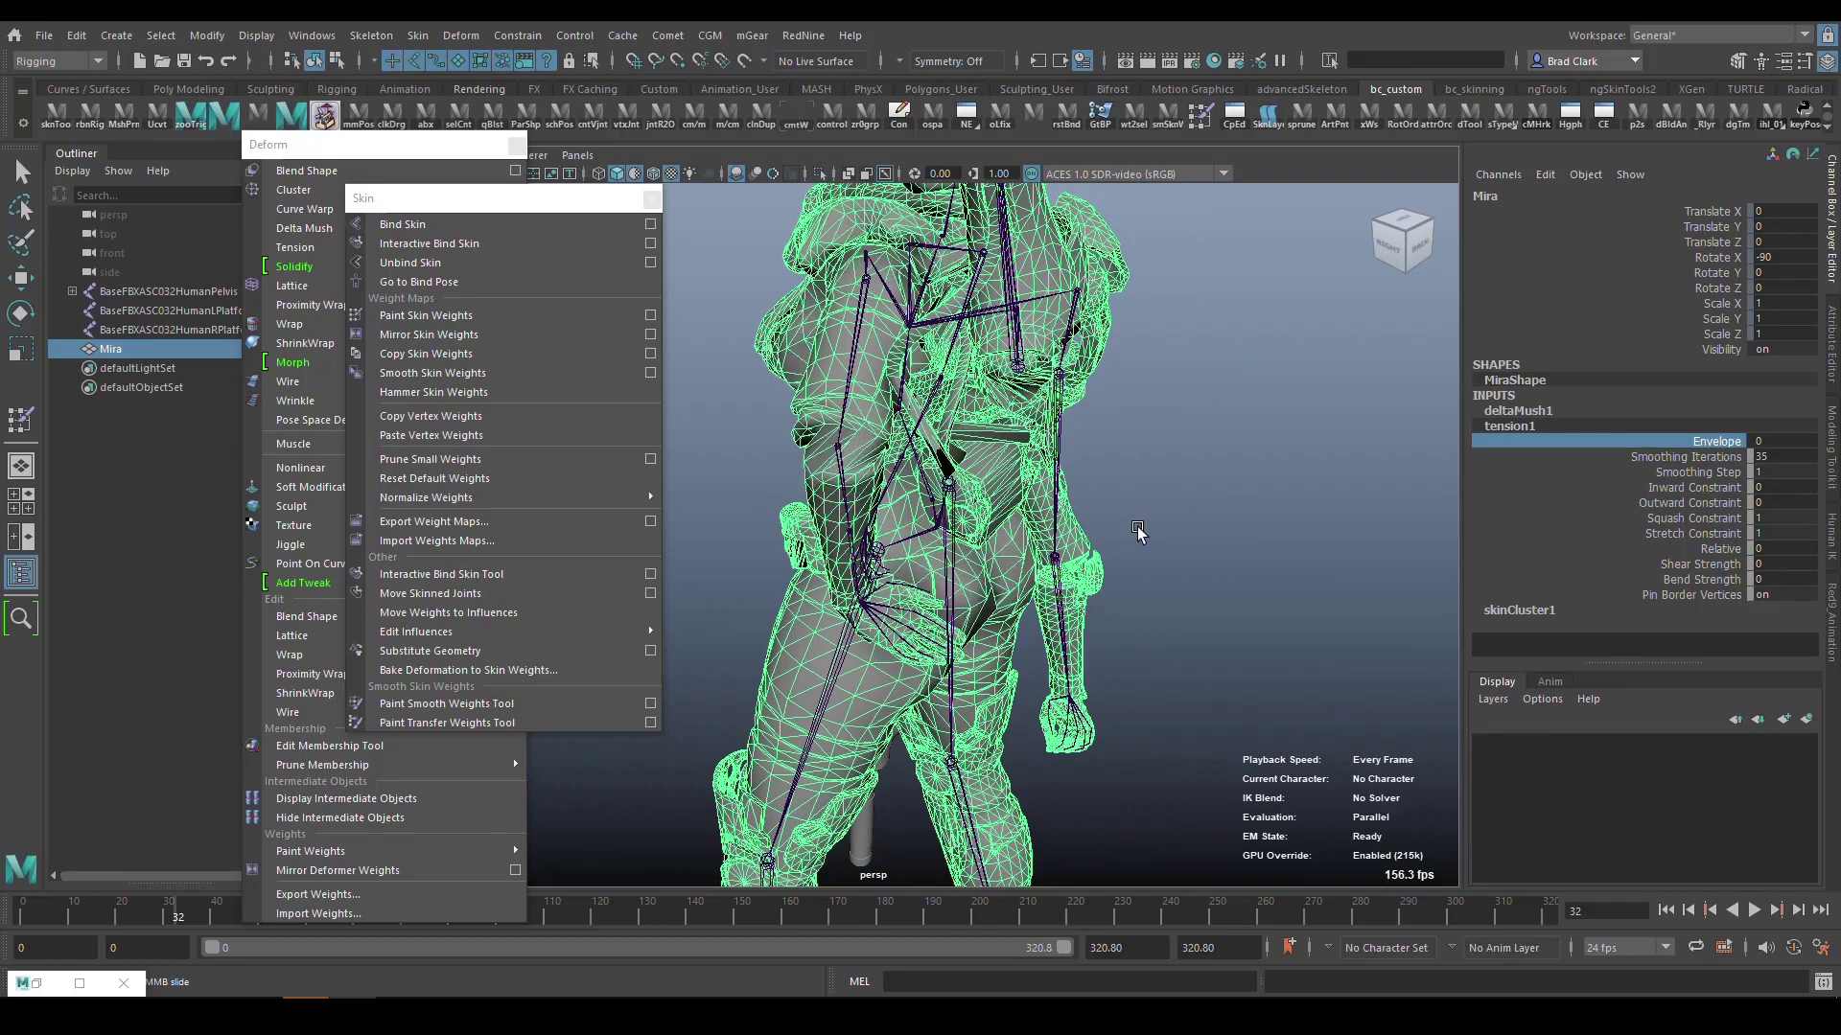
middle_drag(1136, 531, 1171, 526)
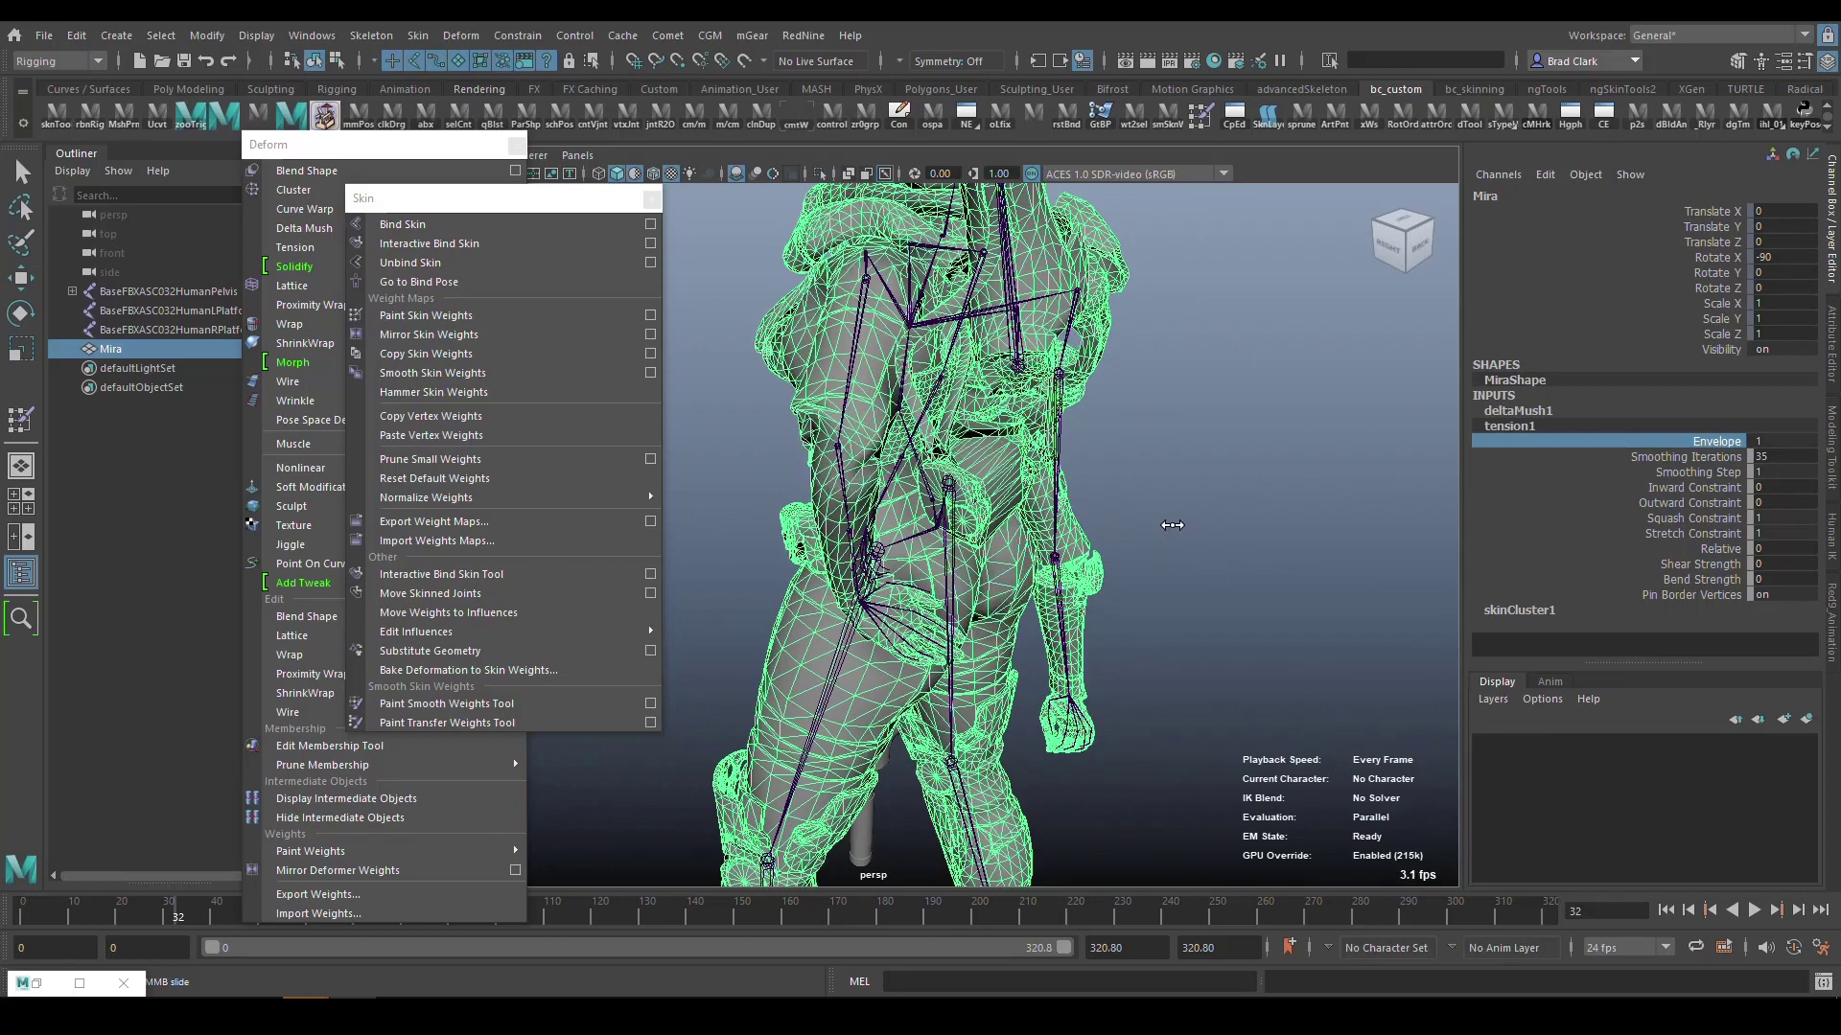
Try tension1 Smoothing Iterations at 0, 10 and 1, settling on 6.
click(1701, 456)
mouse_move(1149, 543)
middle_down()
mouse_move(1013, 556)
mouse_move(1111, 535)
mouse_move(1078, 521)
mouse_move(1123, 526)
middle_up()
alt+drag(1127, 526, 1227, 539)
middle_drag(1227, 538, 1211, 558)
middle_drag(1215, 658, 1320, 610)
alt+drag(1320, 610, 1275, 547)
alt+drag(1203, 597, 1352, 564)
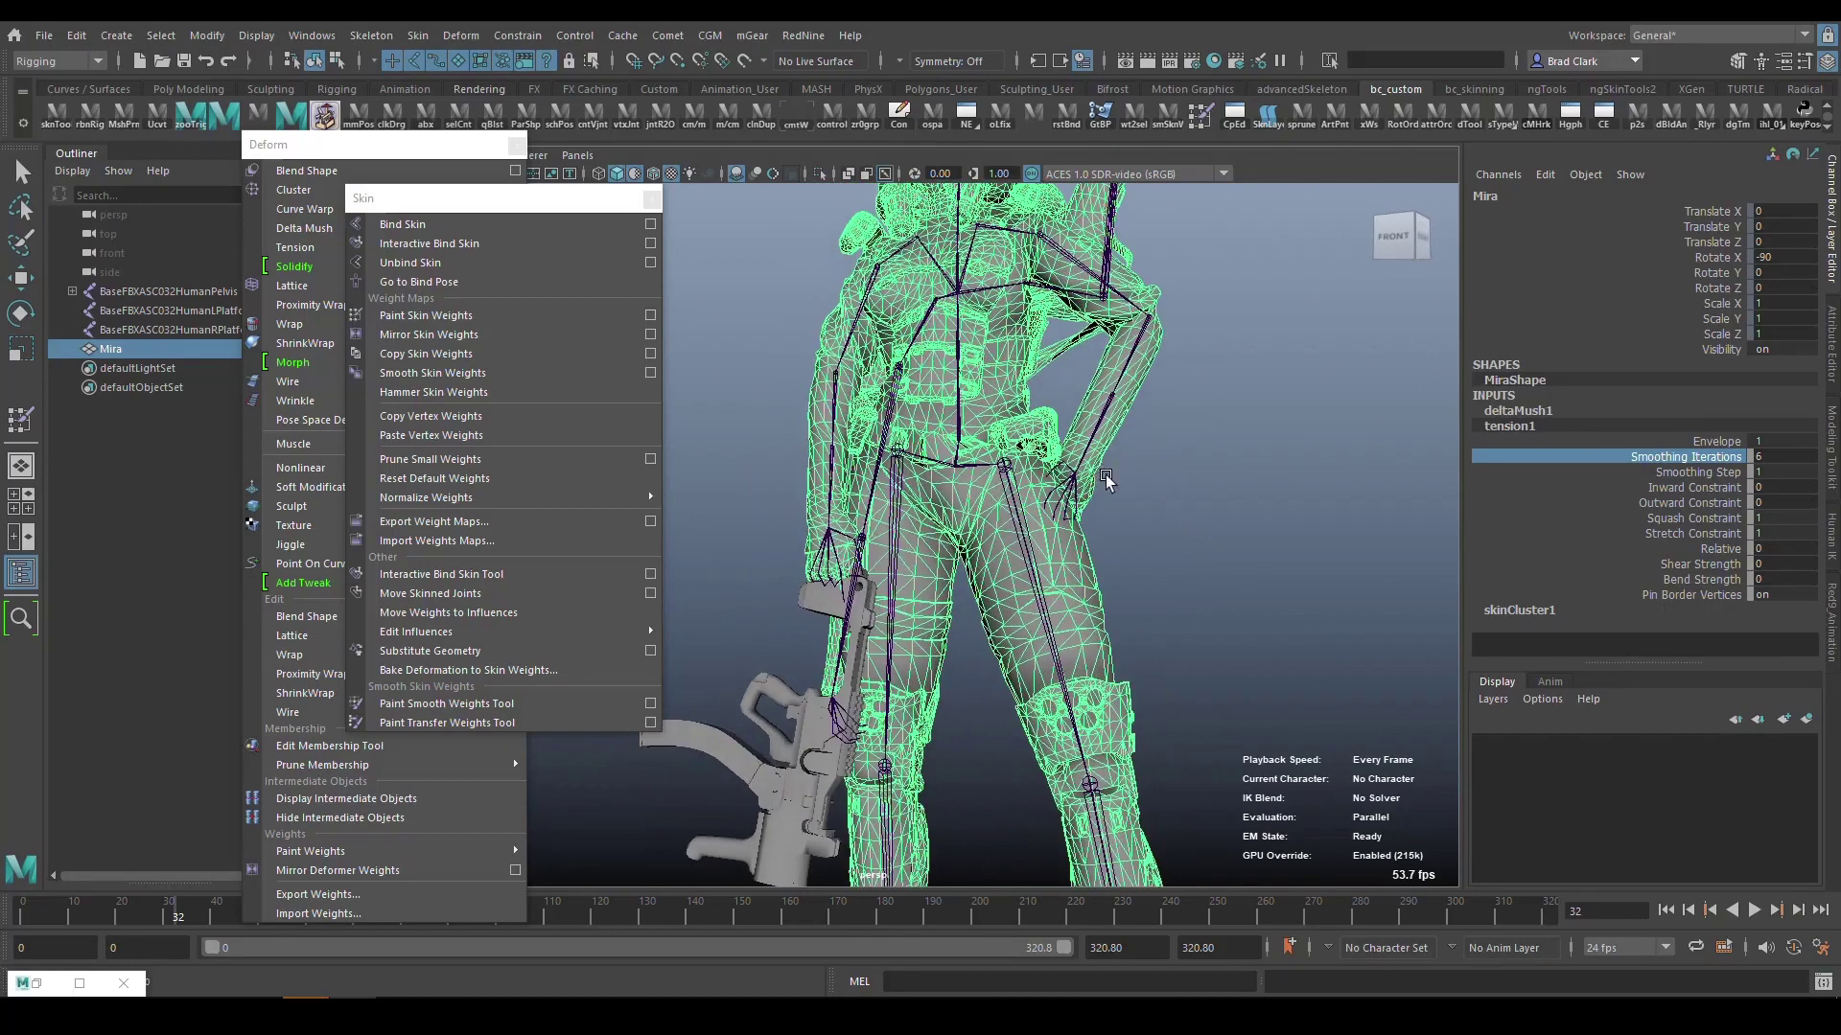
click(1724, 488)
click(1681, 503)
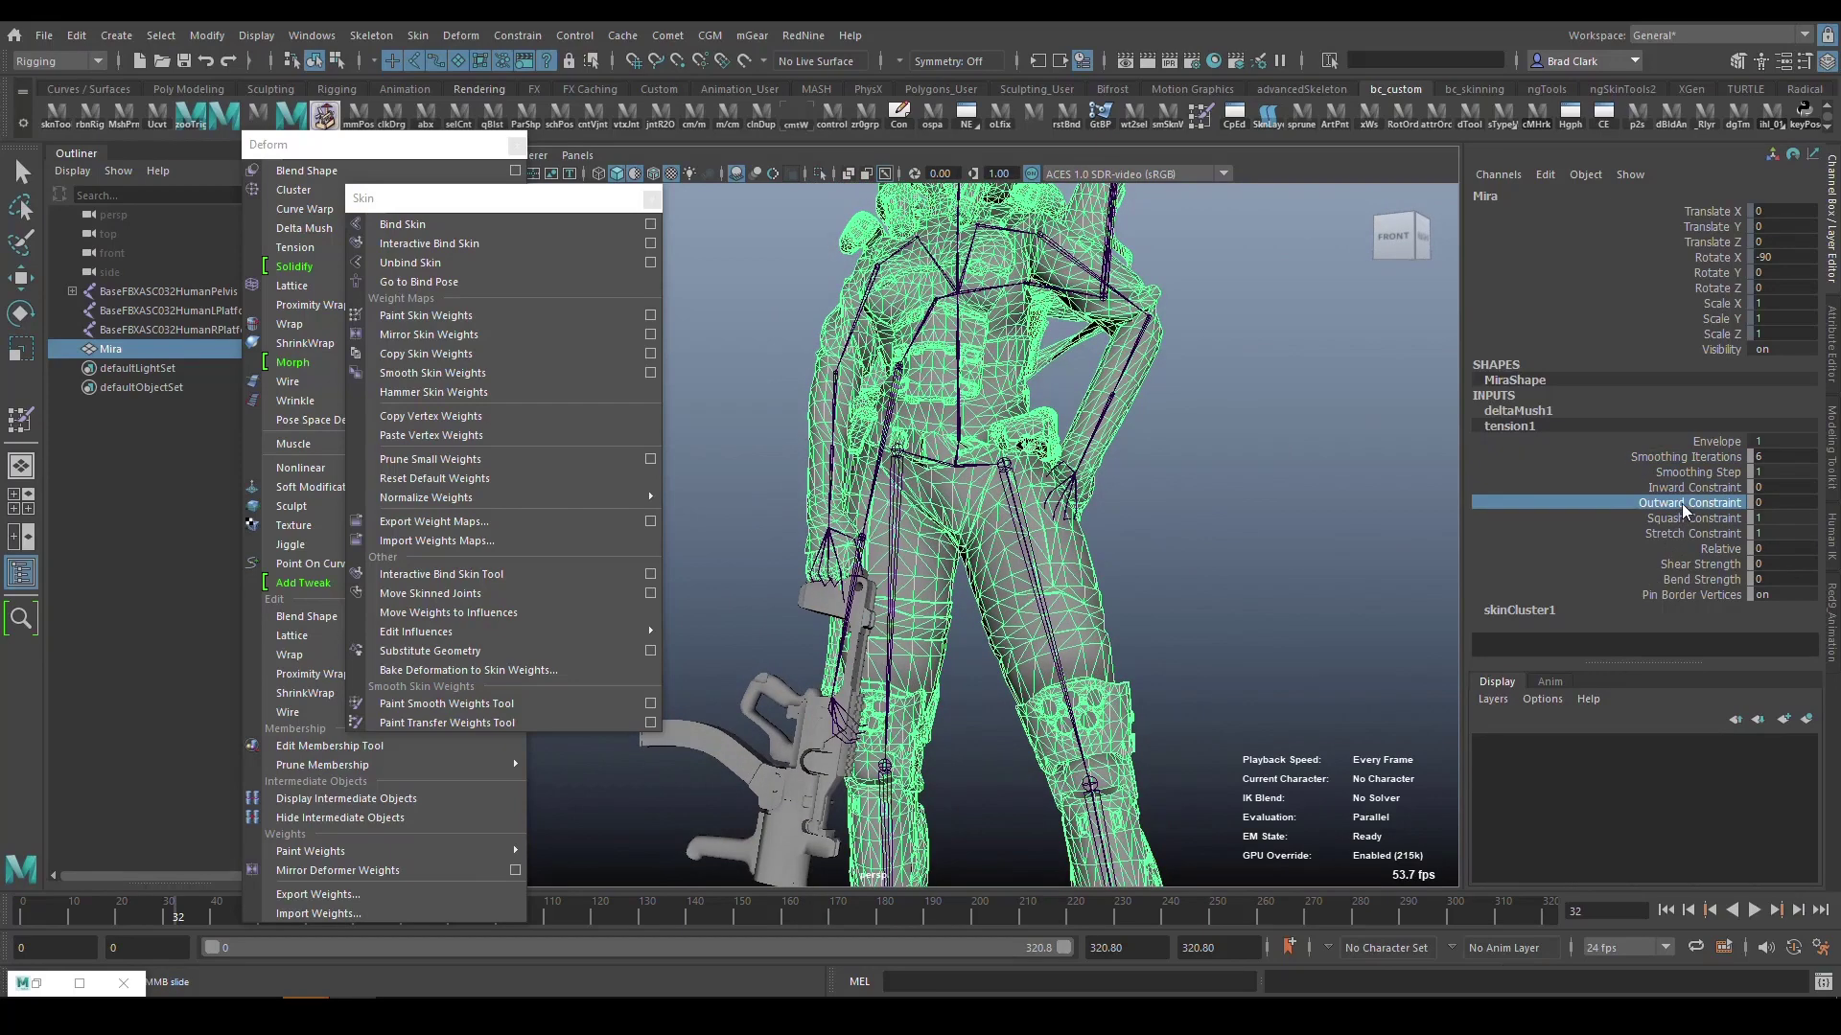
middle_drag(1168, 505, 938, 563)
click(1643, 487)
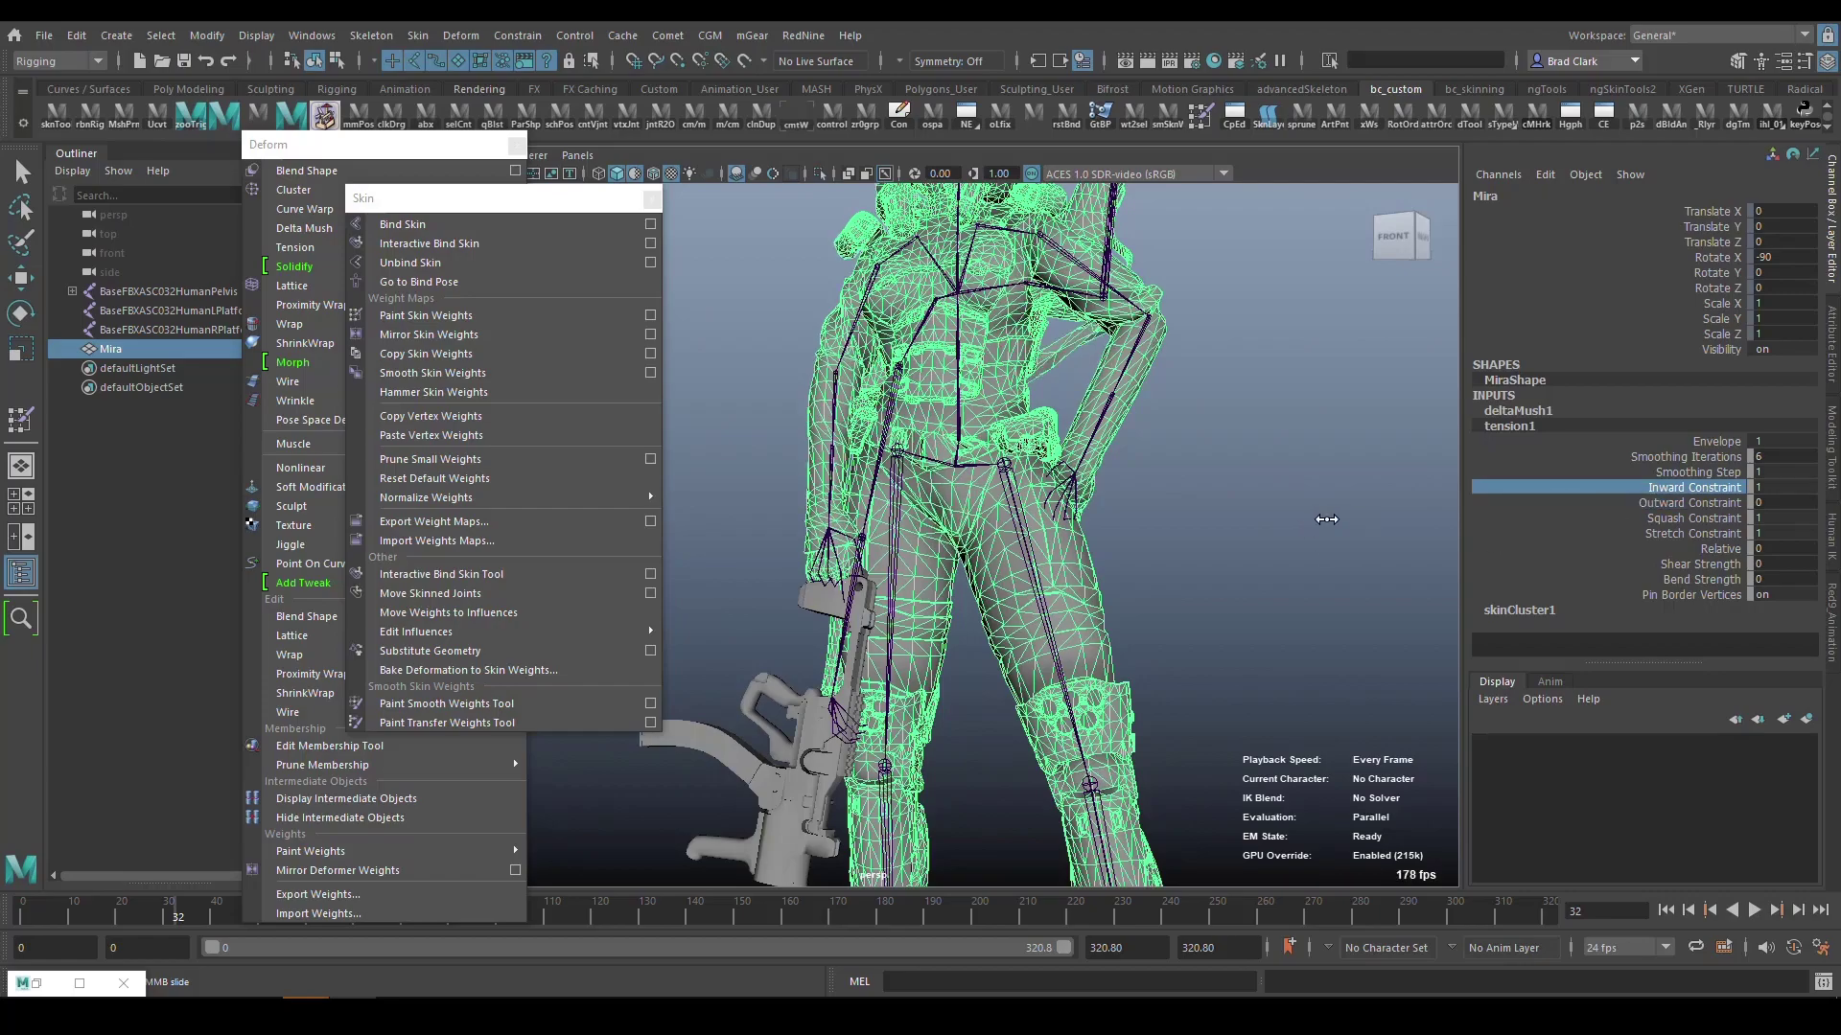
middle_drag(1332, 501, 1142, 610)
scroll(1262, 428, up, 5)
alt+drag(1141, 609, 818, 650)
scroll(819, 653, up, 3)
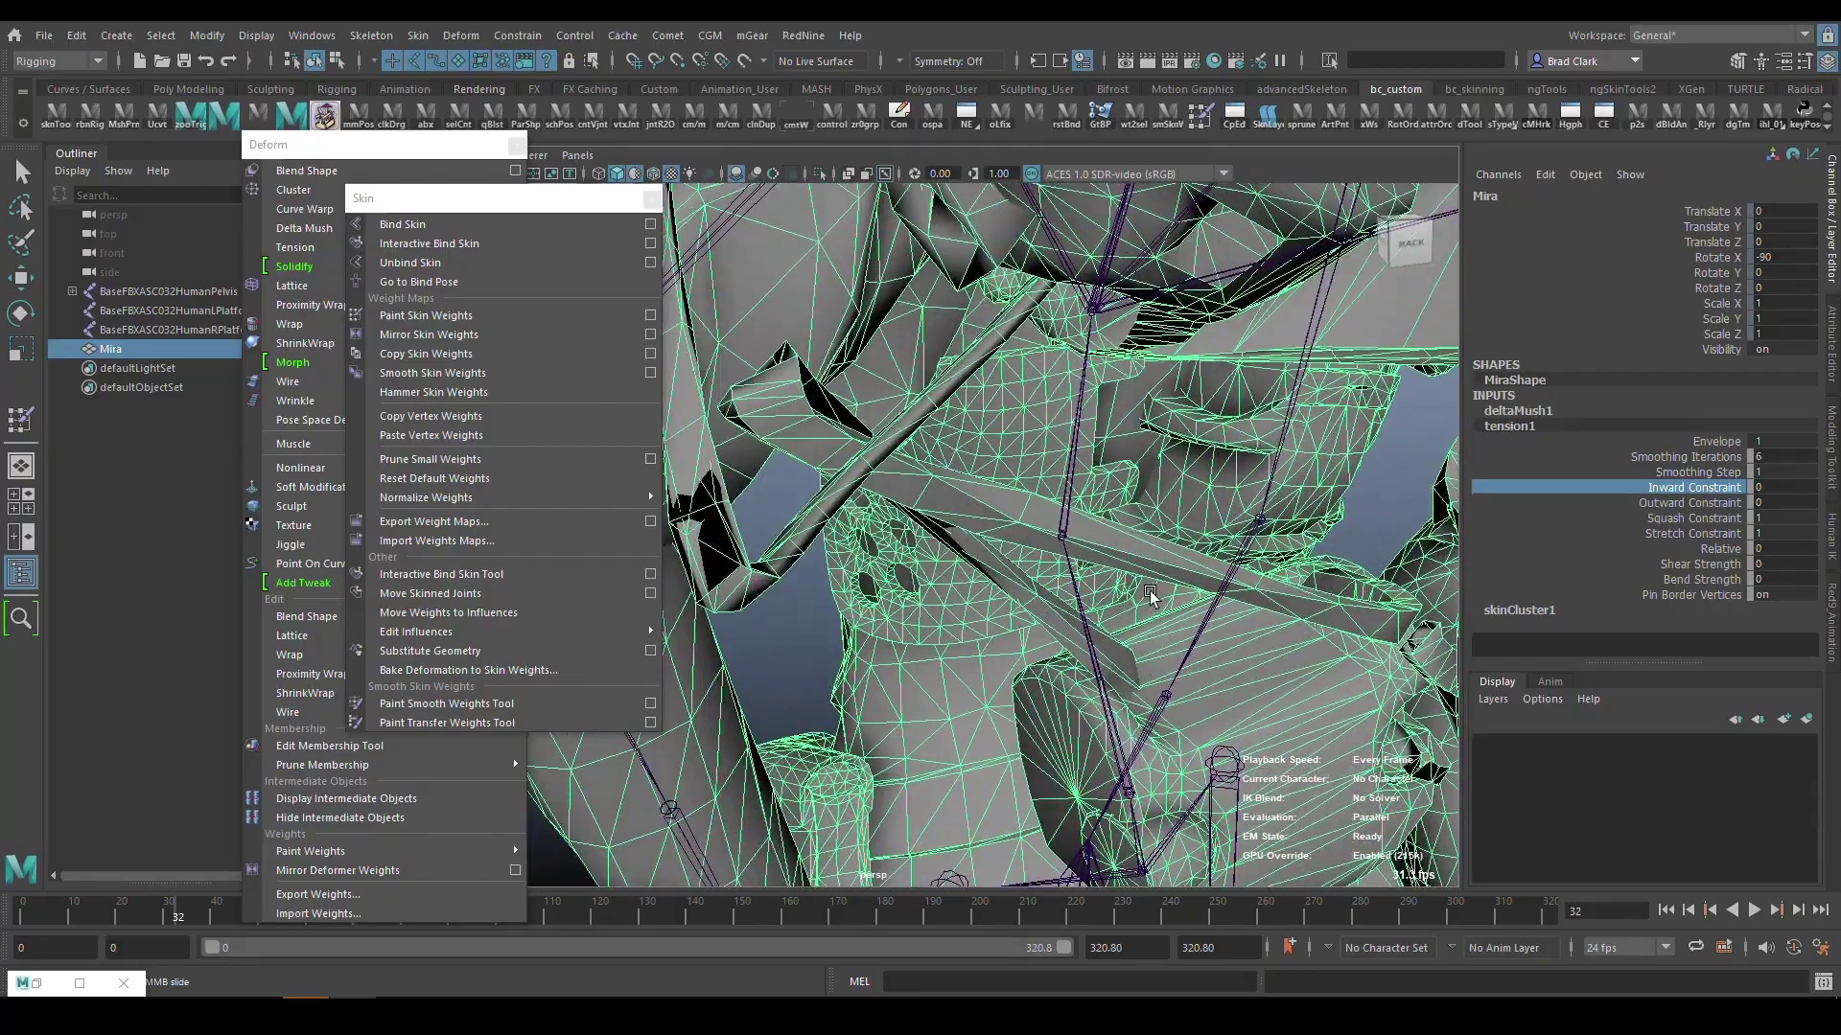
Test tension1 Inward Constraint at 1 and return to frame 0.
alt+drag(1150, 590, 1169, 567)
middle_drag(1148, 454, 1198, 441)
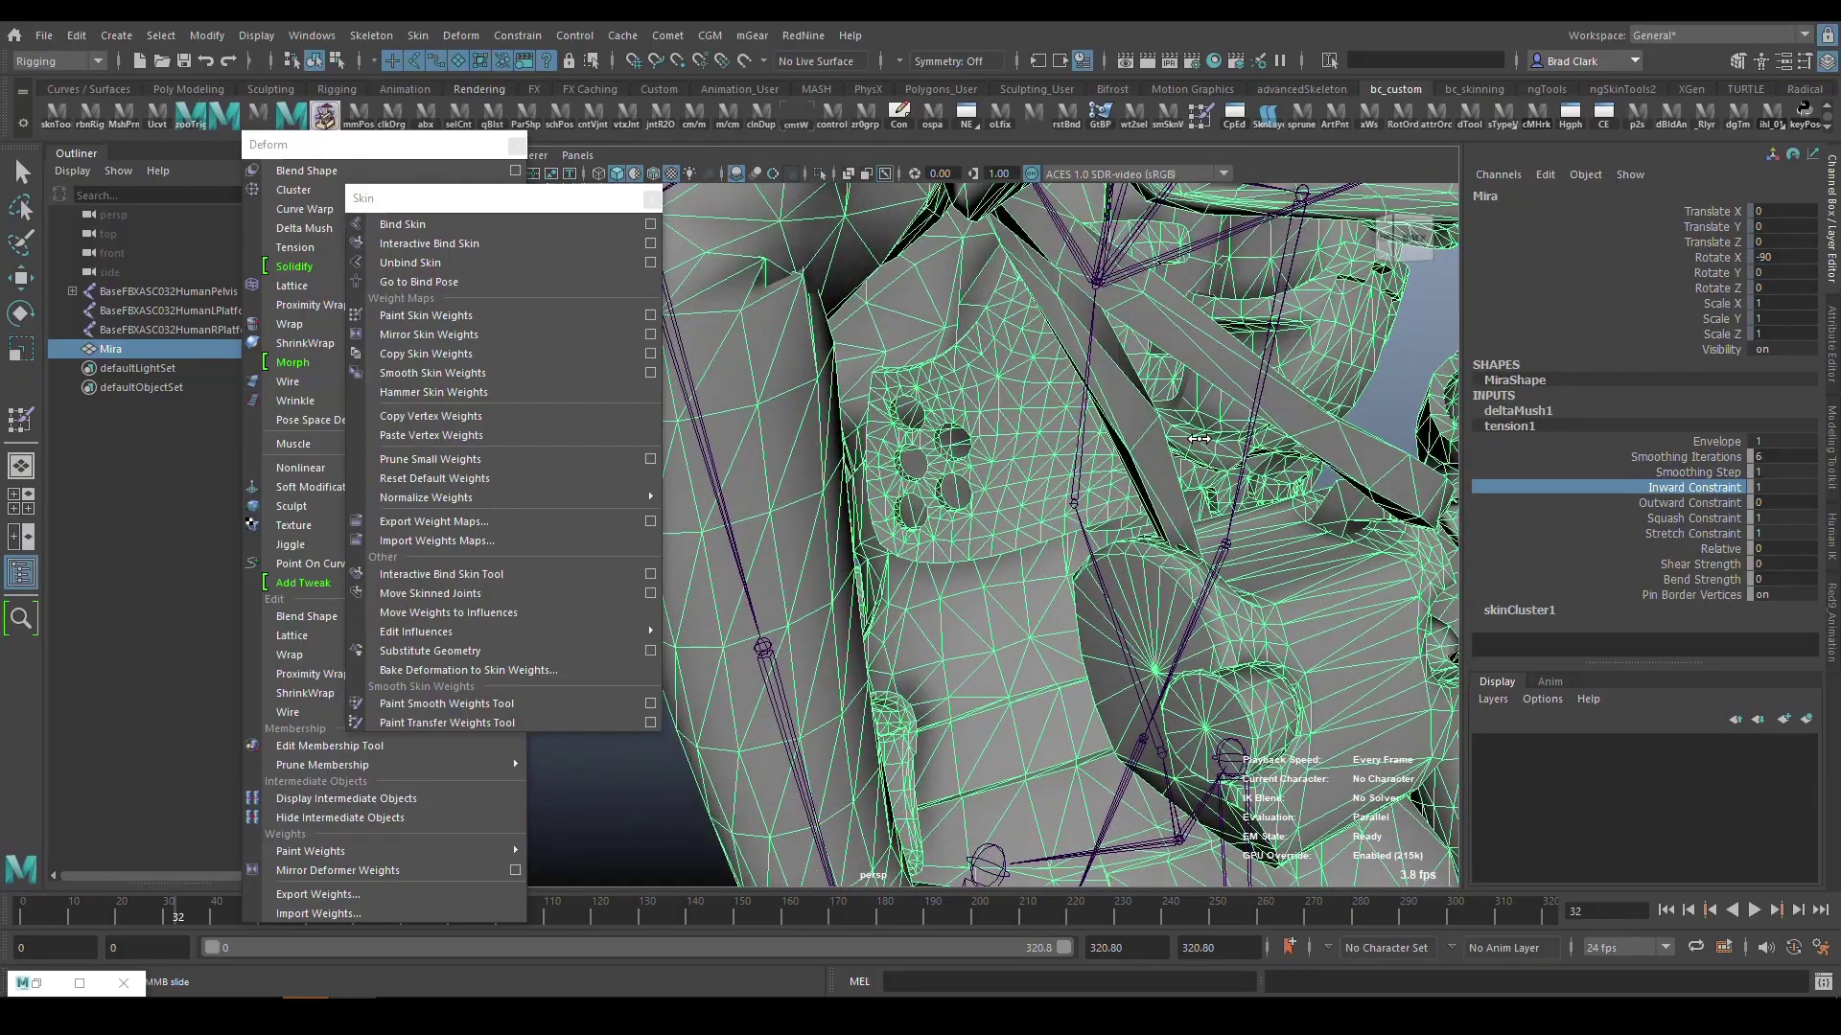
alt+drag(1198, 441, 1226, 547)
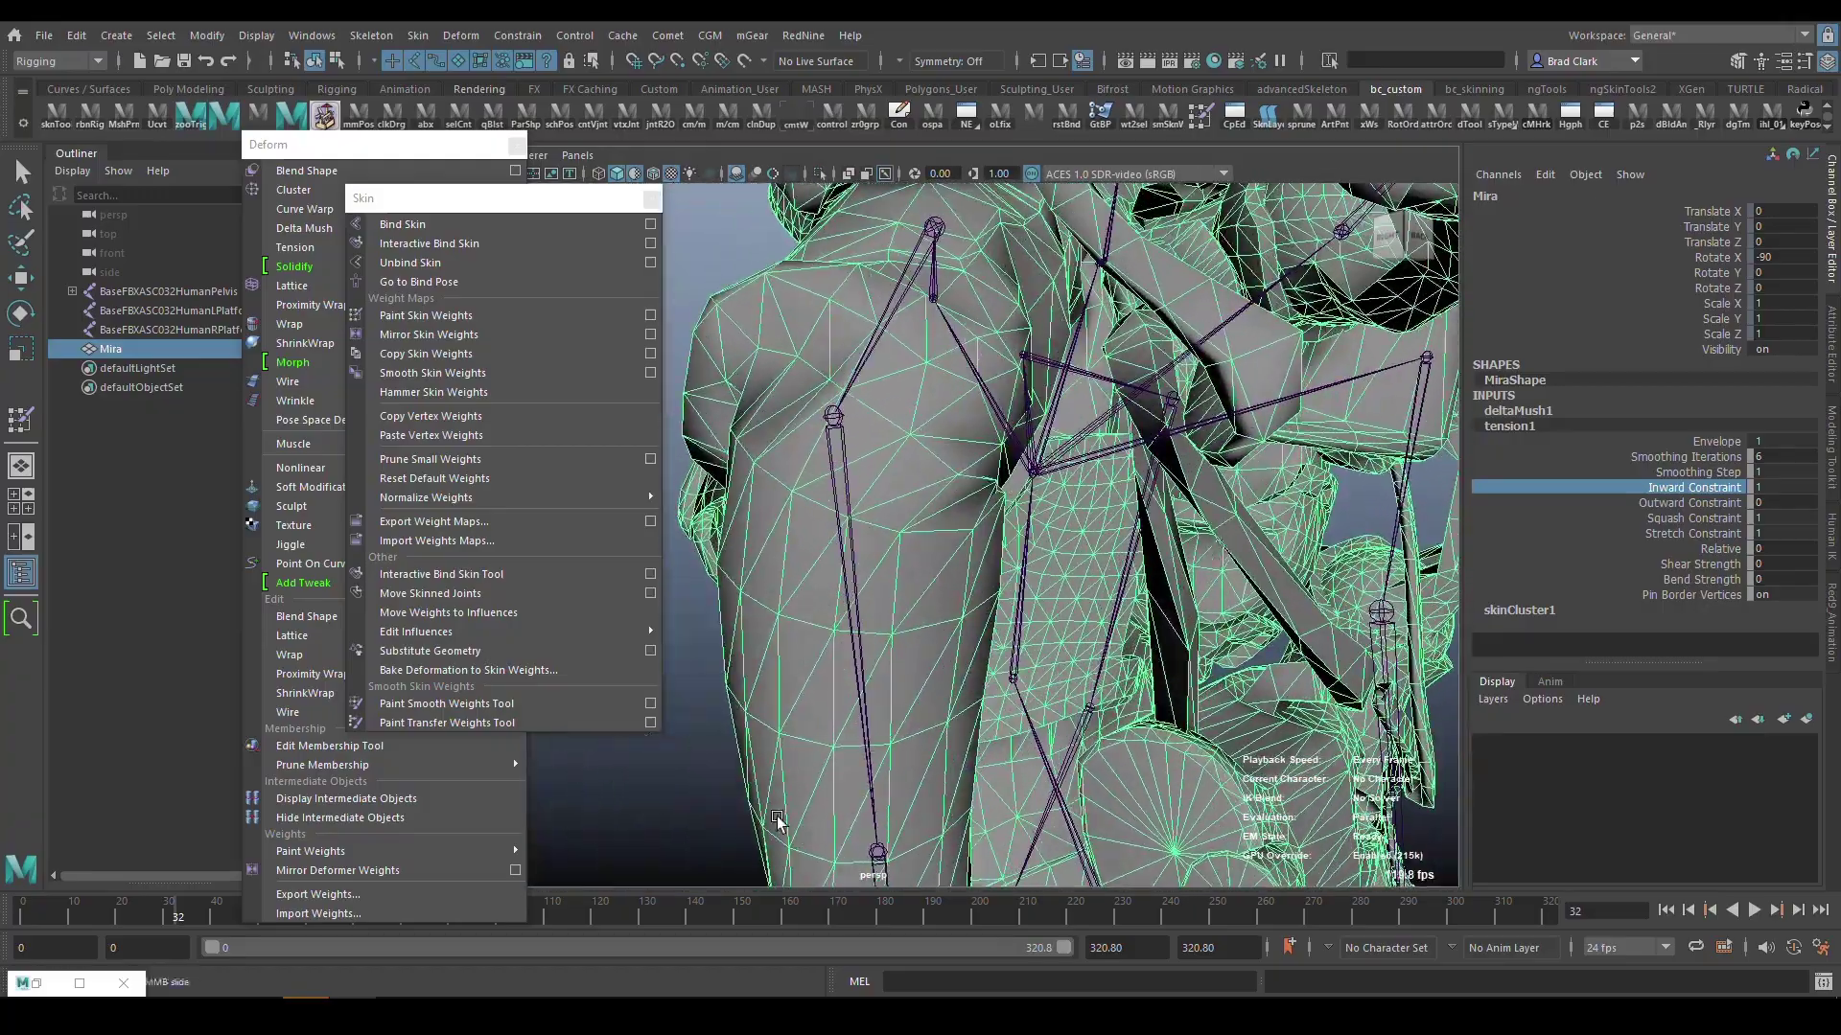
drag(207, 911, 21, 911)
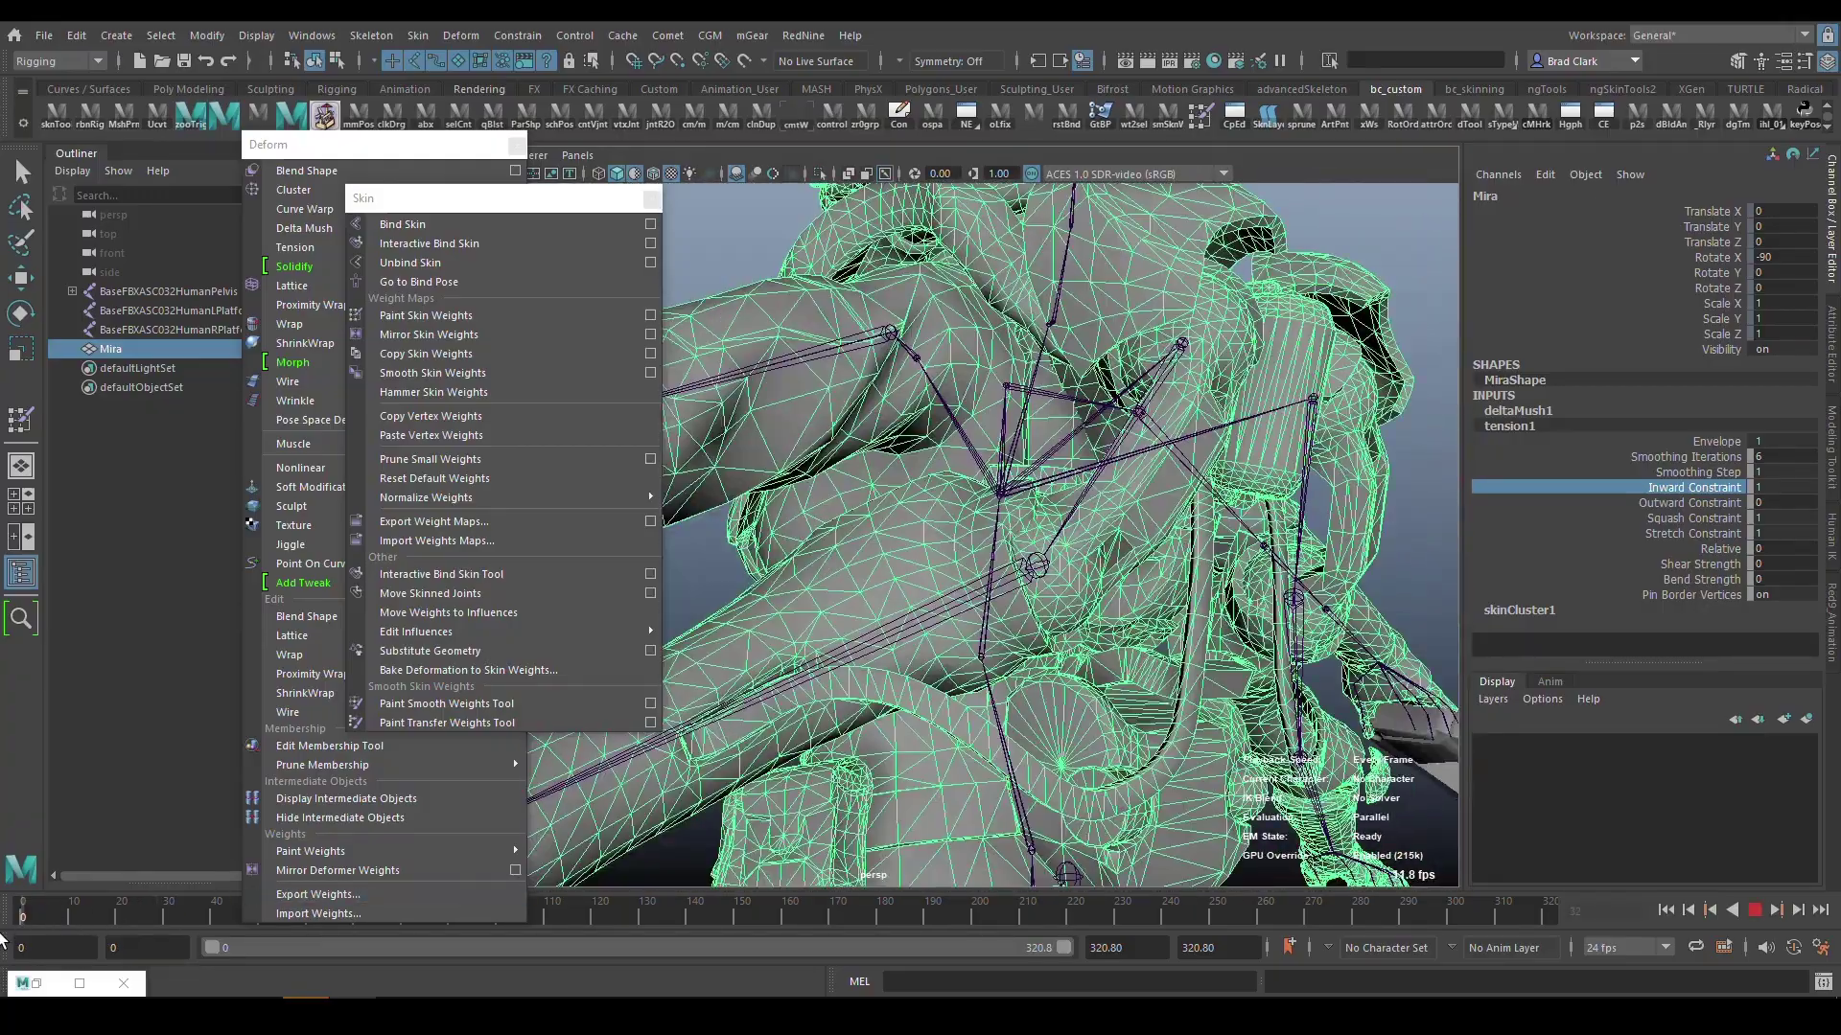
alt+drag(1199, 471, 1125, 491)
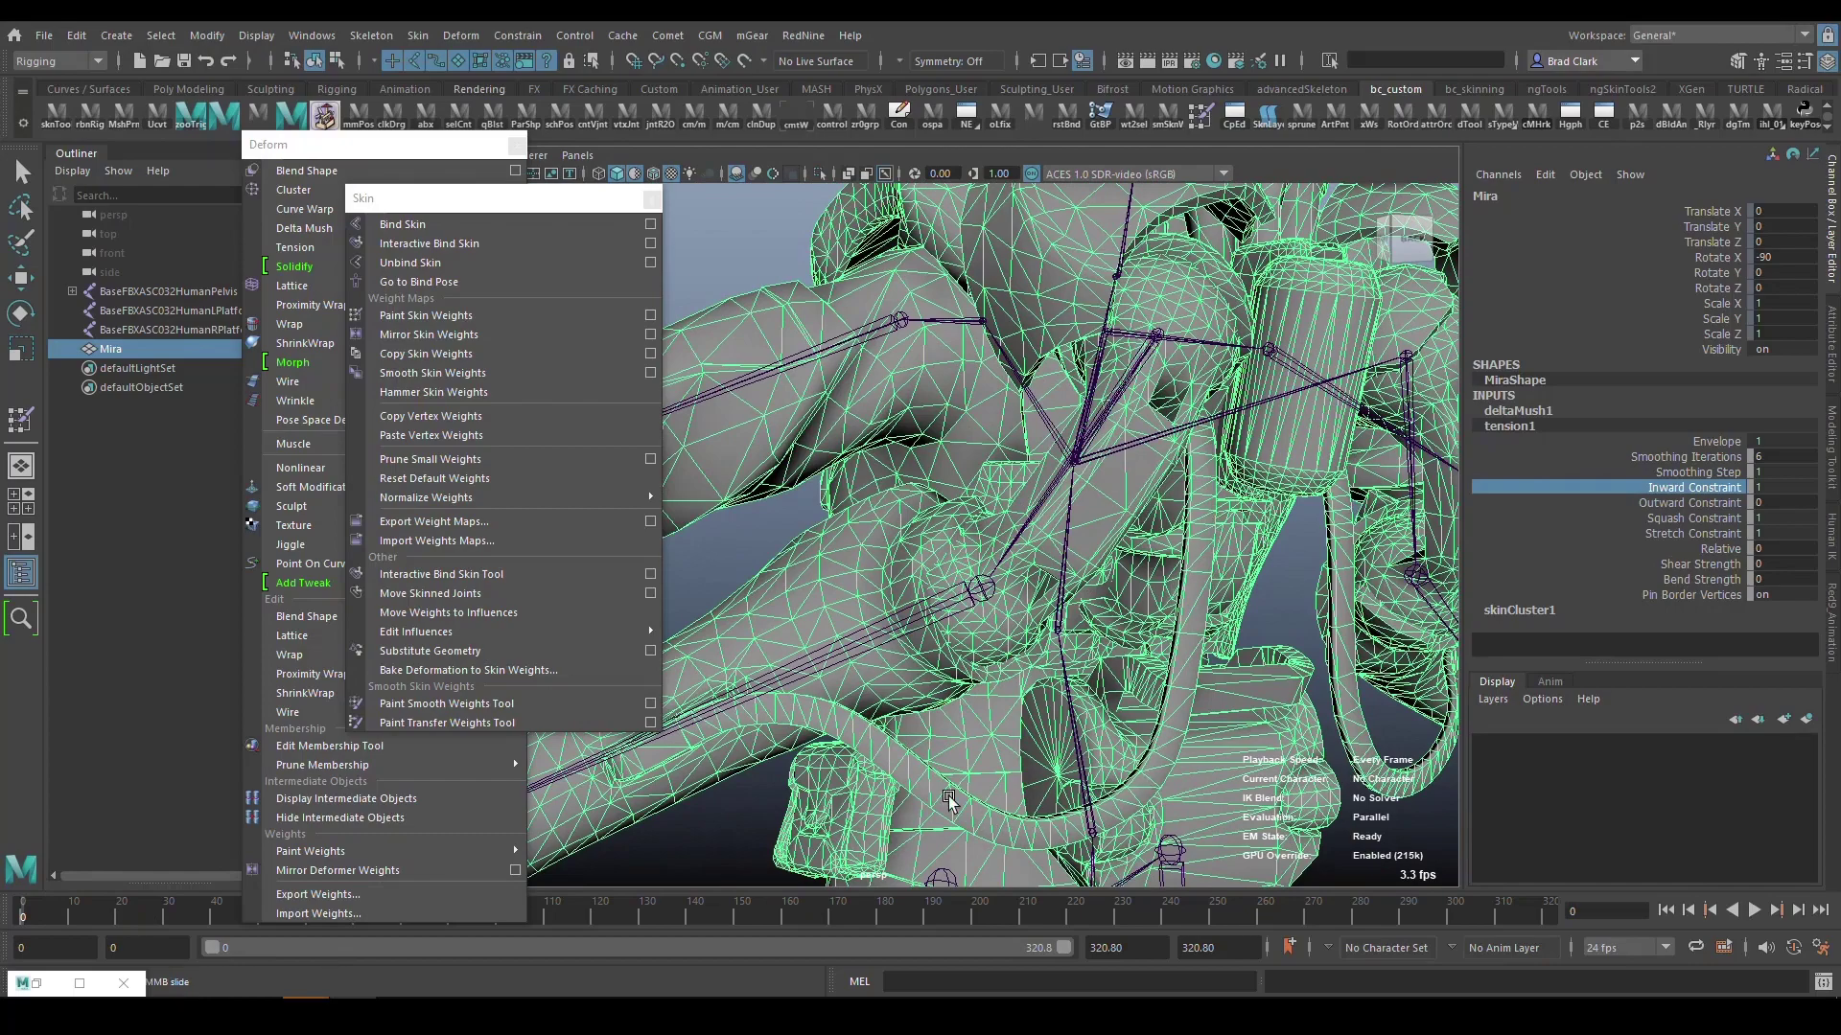
alt+drag(1246, 489, 1290, 493)
At frame 8, try Inward Constraint at 1, then leave Inward and Outward Constraints at 0.
click(59, 913)
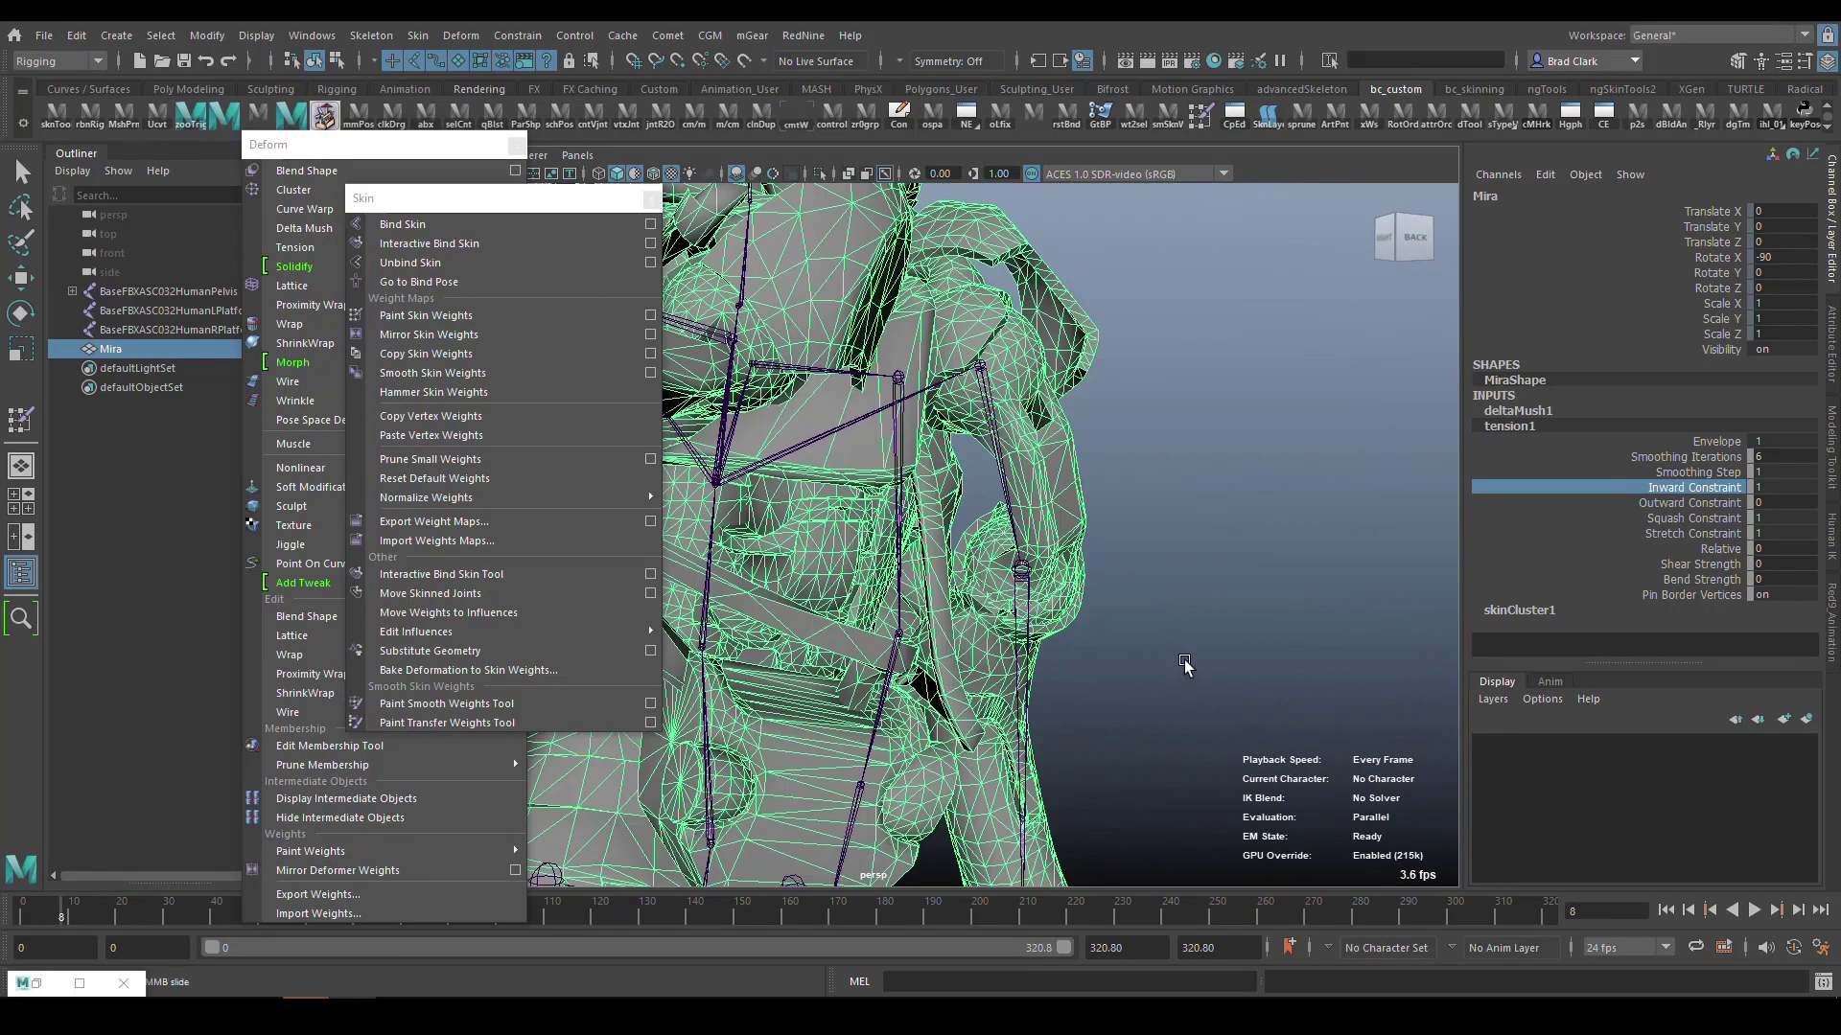
alt+drag(1284, 517, 1295, 580)
middle_drag(1295, 580, 1405, 547)
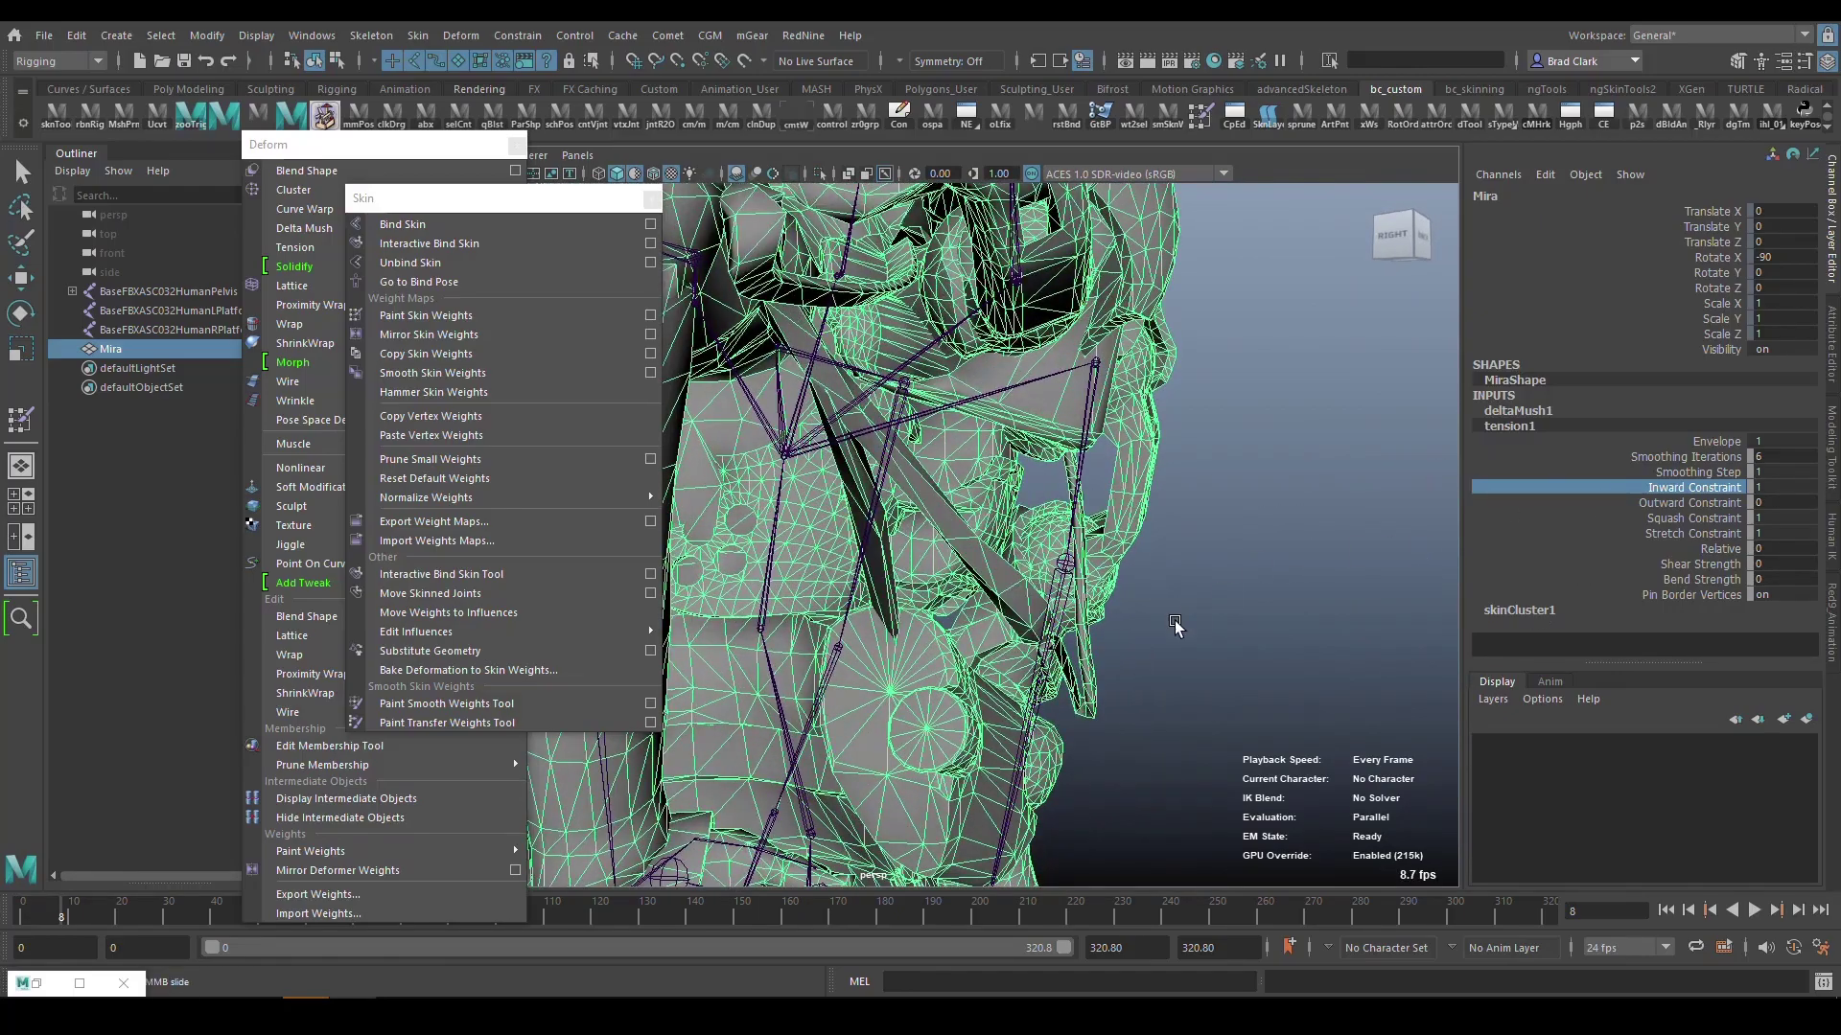
alt+drag(1175, 625, 1307, 640)
scroll(1400, 616, down, 3)
mouse_move(1307, 640)
middle_down()
mouse_move(1205, 624)
mouse_move(1400, 532)
mouse_move(1502, 557)
mouse_move(1380, 570)
mouse_move(1447, 575)
mouse_move(1294, 614)
middle_up()
click(1716, 503)
alt+drag(1284, 621, 1090, 637)
alt+middle_drag(1090, 638, 940, 590)
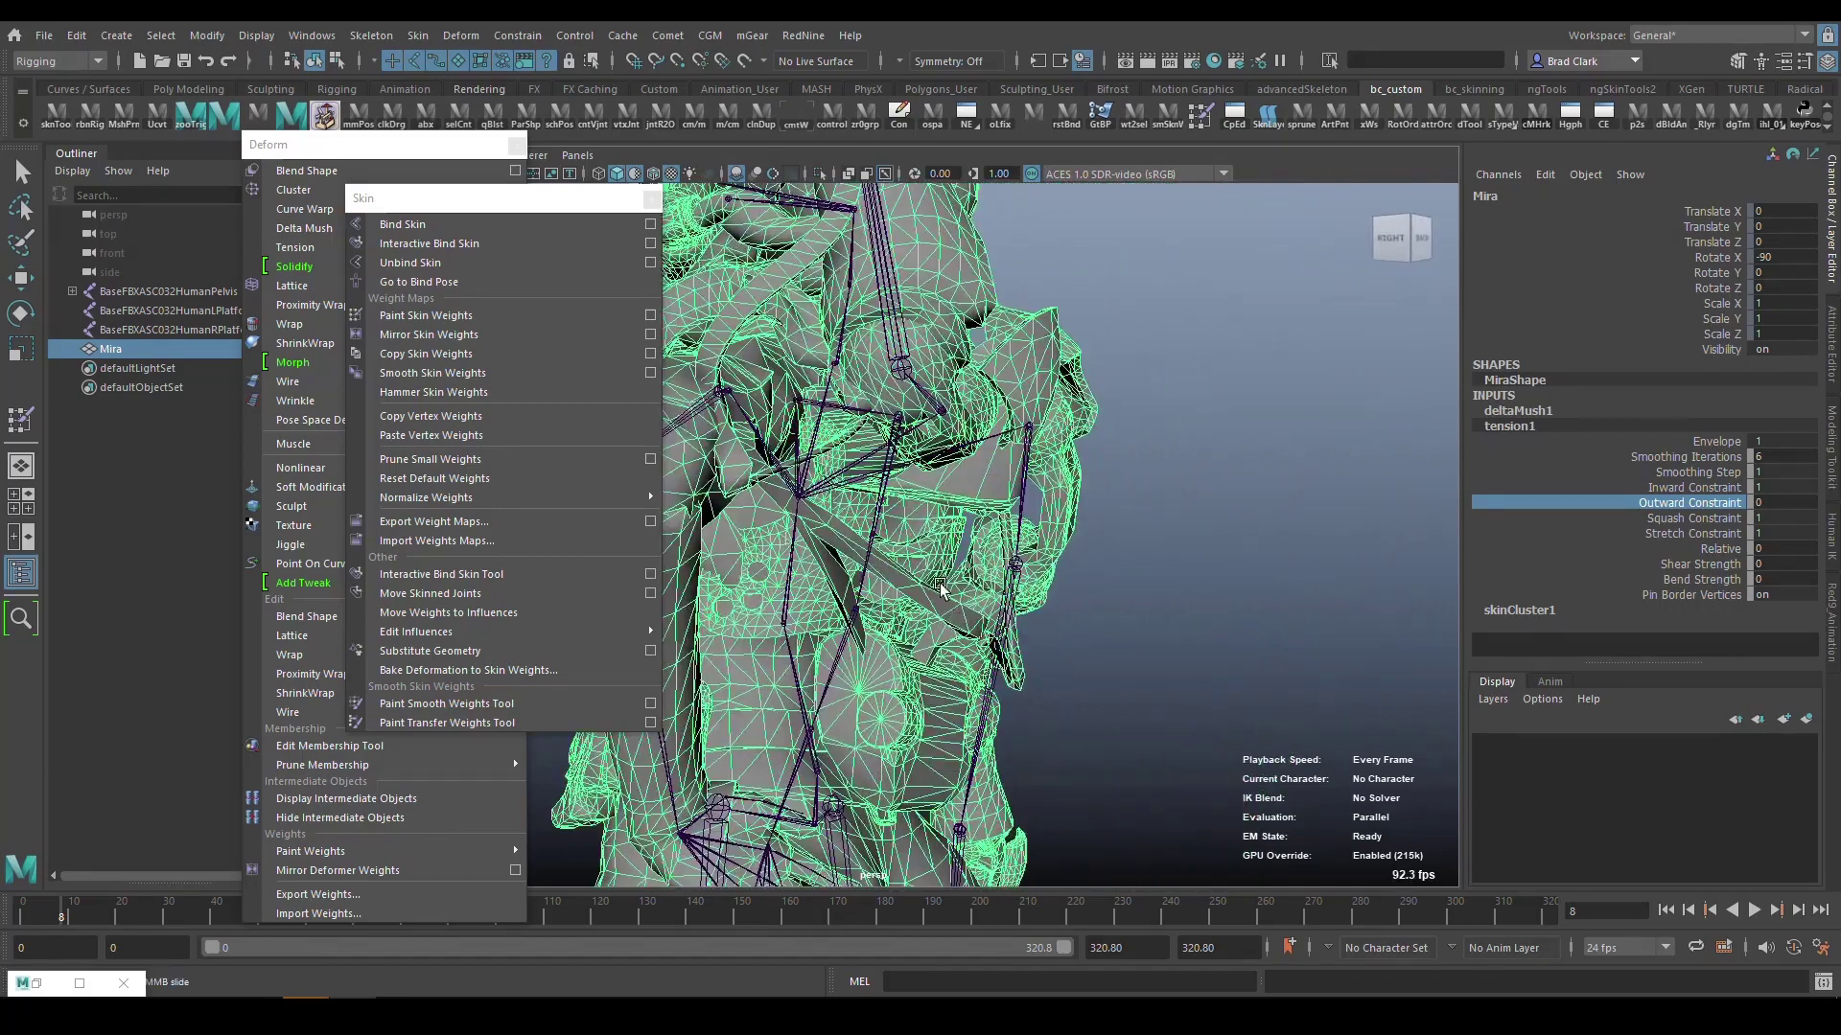
Set tension1 Smoothing Iterations to 14 and Smoothing Step to 0.
click(1682, 458)
middle_drag(1141, 570, 1321, 547)
click(1697, 472)
alt+drag(1128, 675, 1381, 666)
alt+right_drag(1380, 666, 1274, 636)
alt+middle_drag(1274, 636, 1263, 587)
alt+drag(1264, 586, 1191, 514)
alt+drag(1192, 514, 1199, 510)
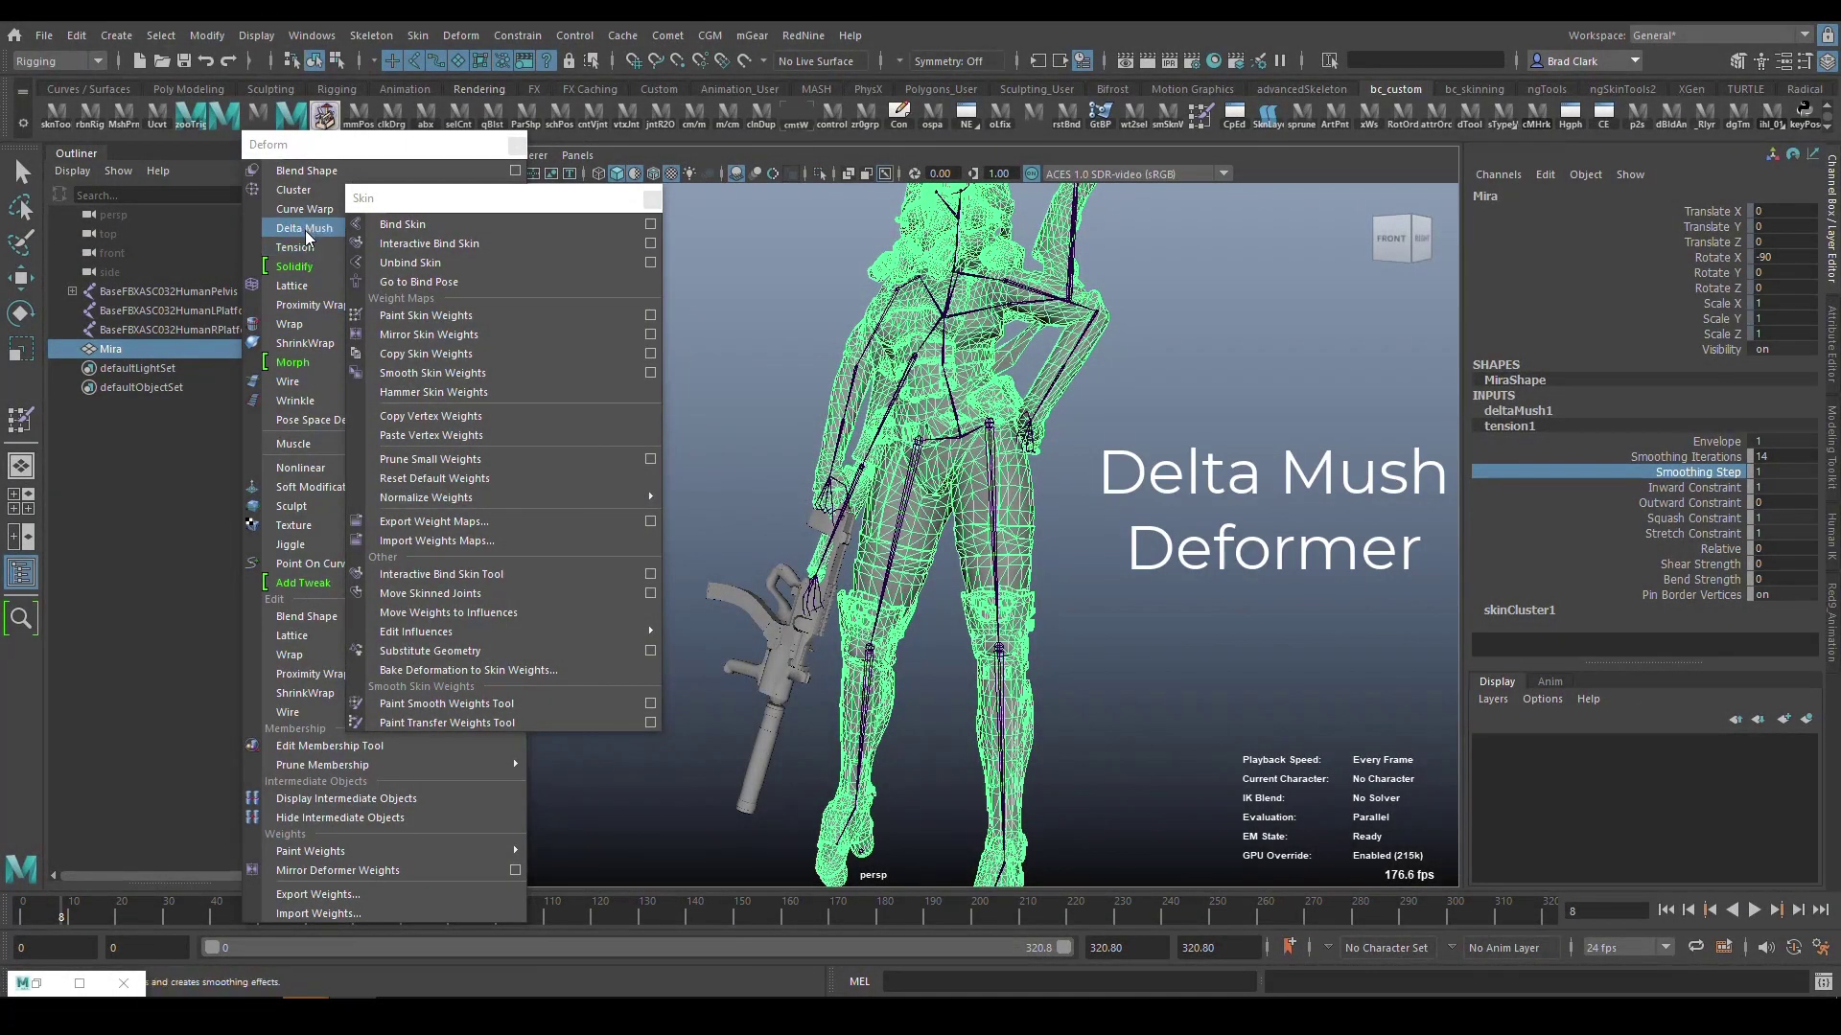
Expand deltaMush1 and toggle its Envelope to 1, then off to 0.
click(461, 38)
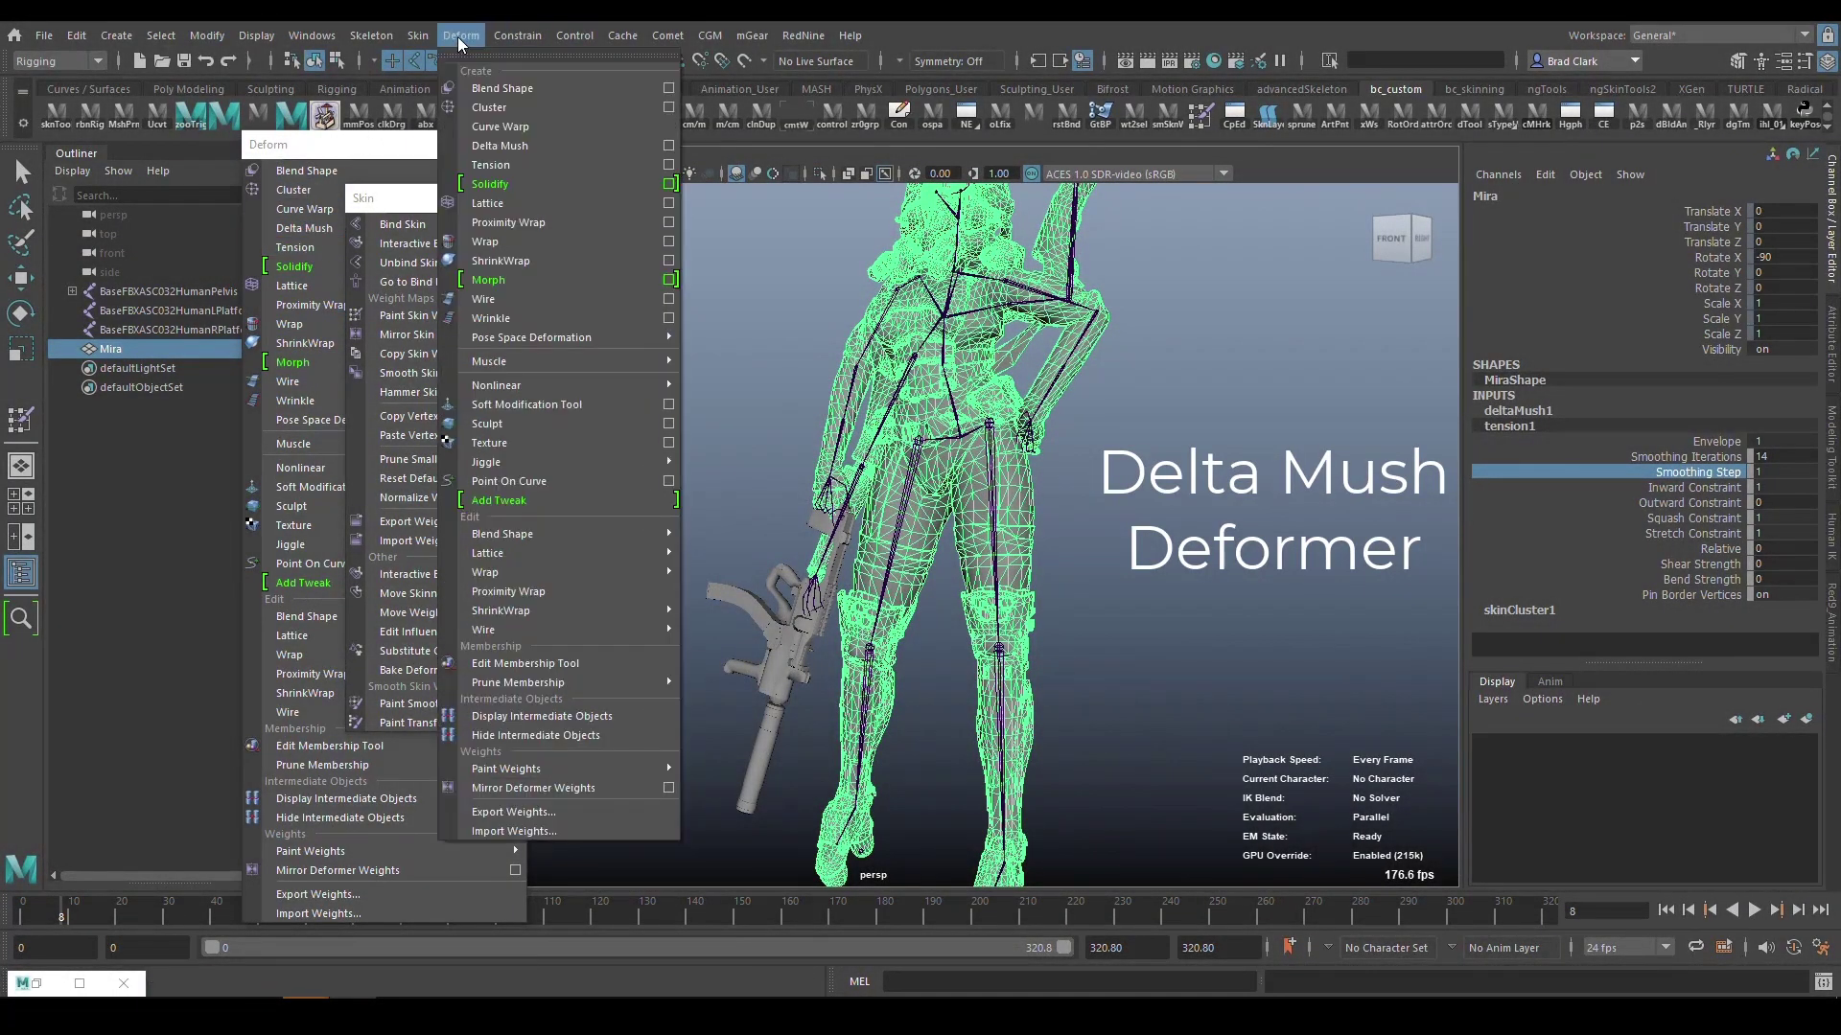
click(1336, 431)
click(1553, 411)
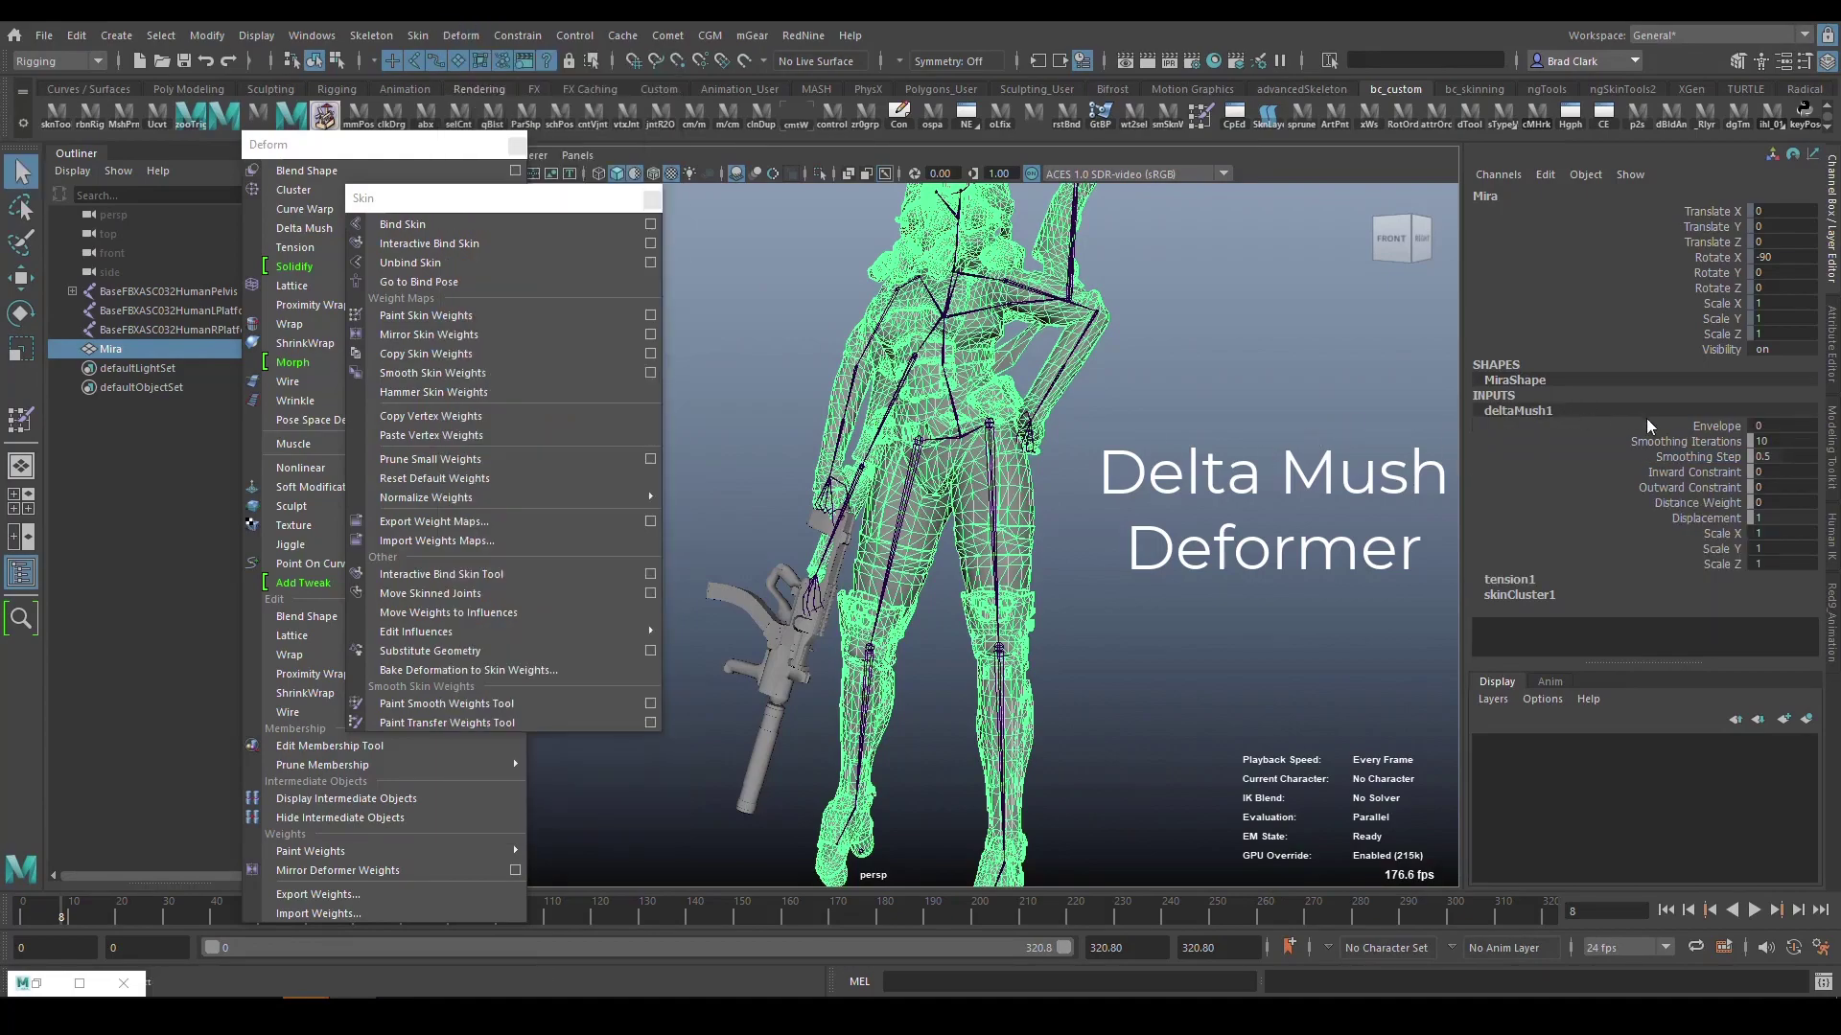
middle_drag(1090, 535, 1156, 518)
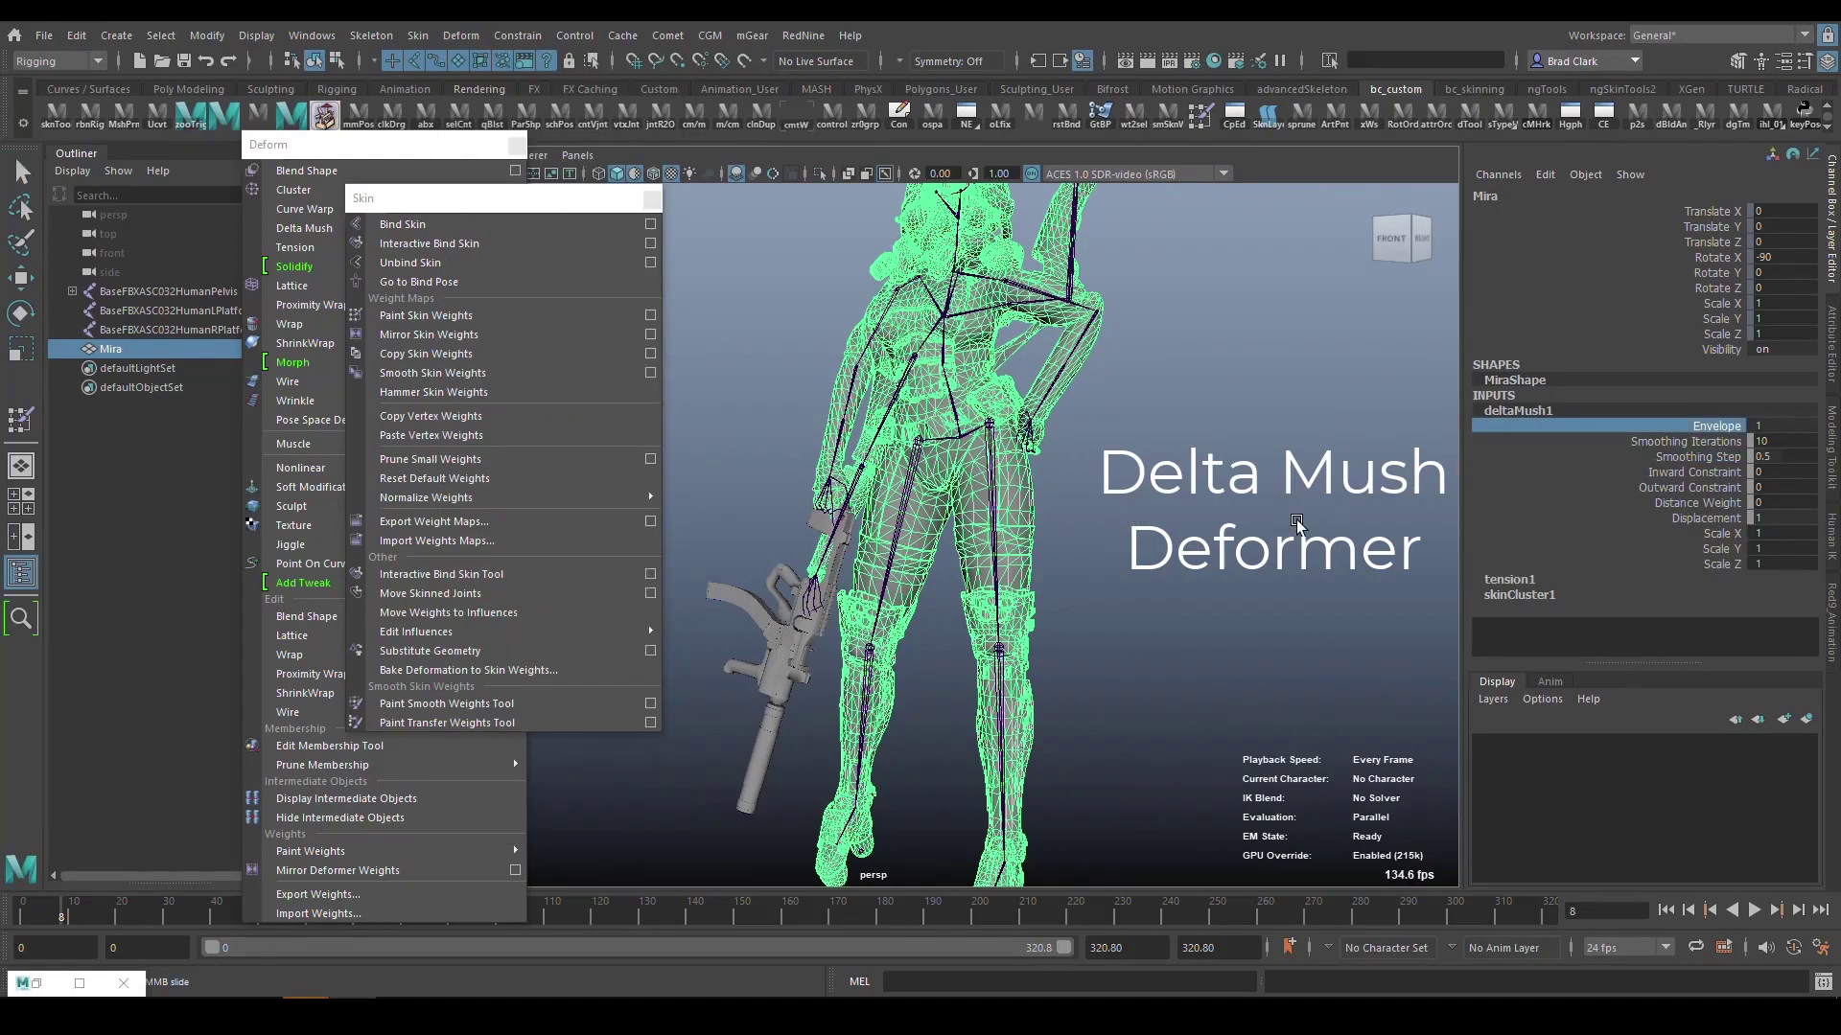
scroll(1147, 440, up, 5)
middle_drag(1155, 450, 1096, 438)
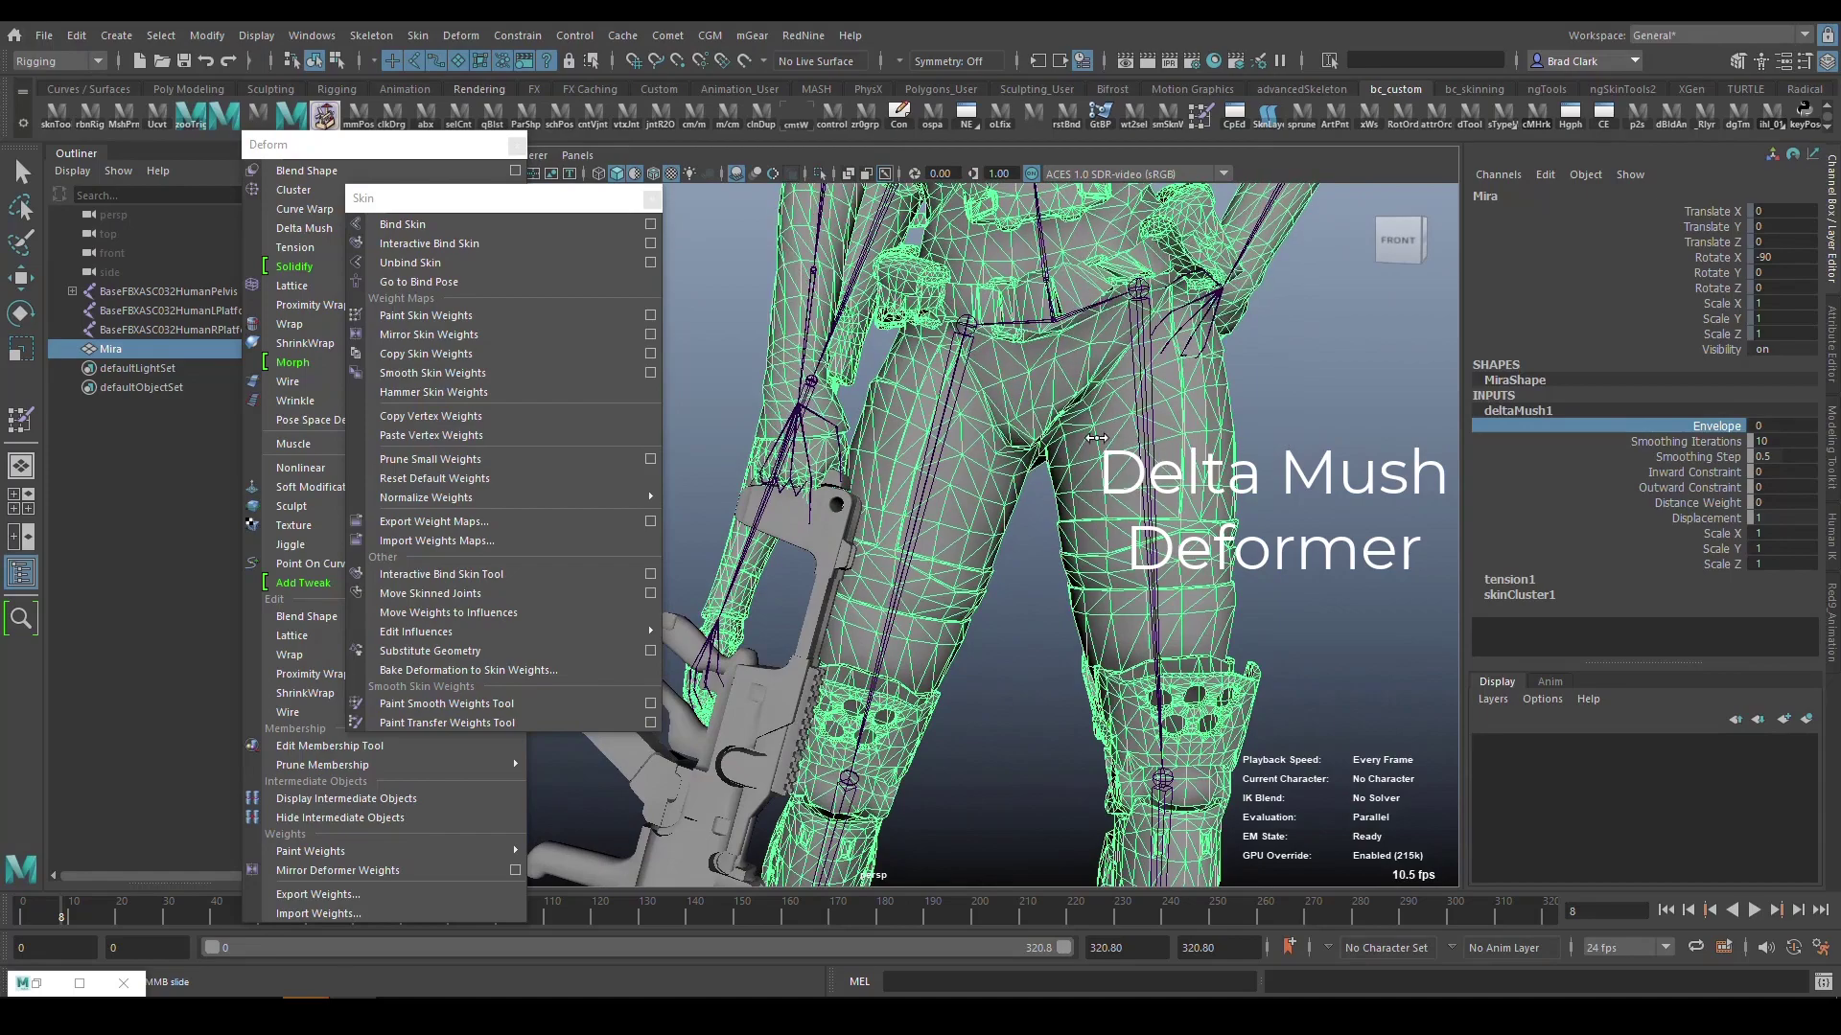
Compare the legs and torso, then set deltaMush1 Envelope back to 1.
alt+drag(1304, 386, 1234, 423)
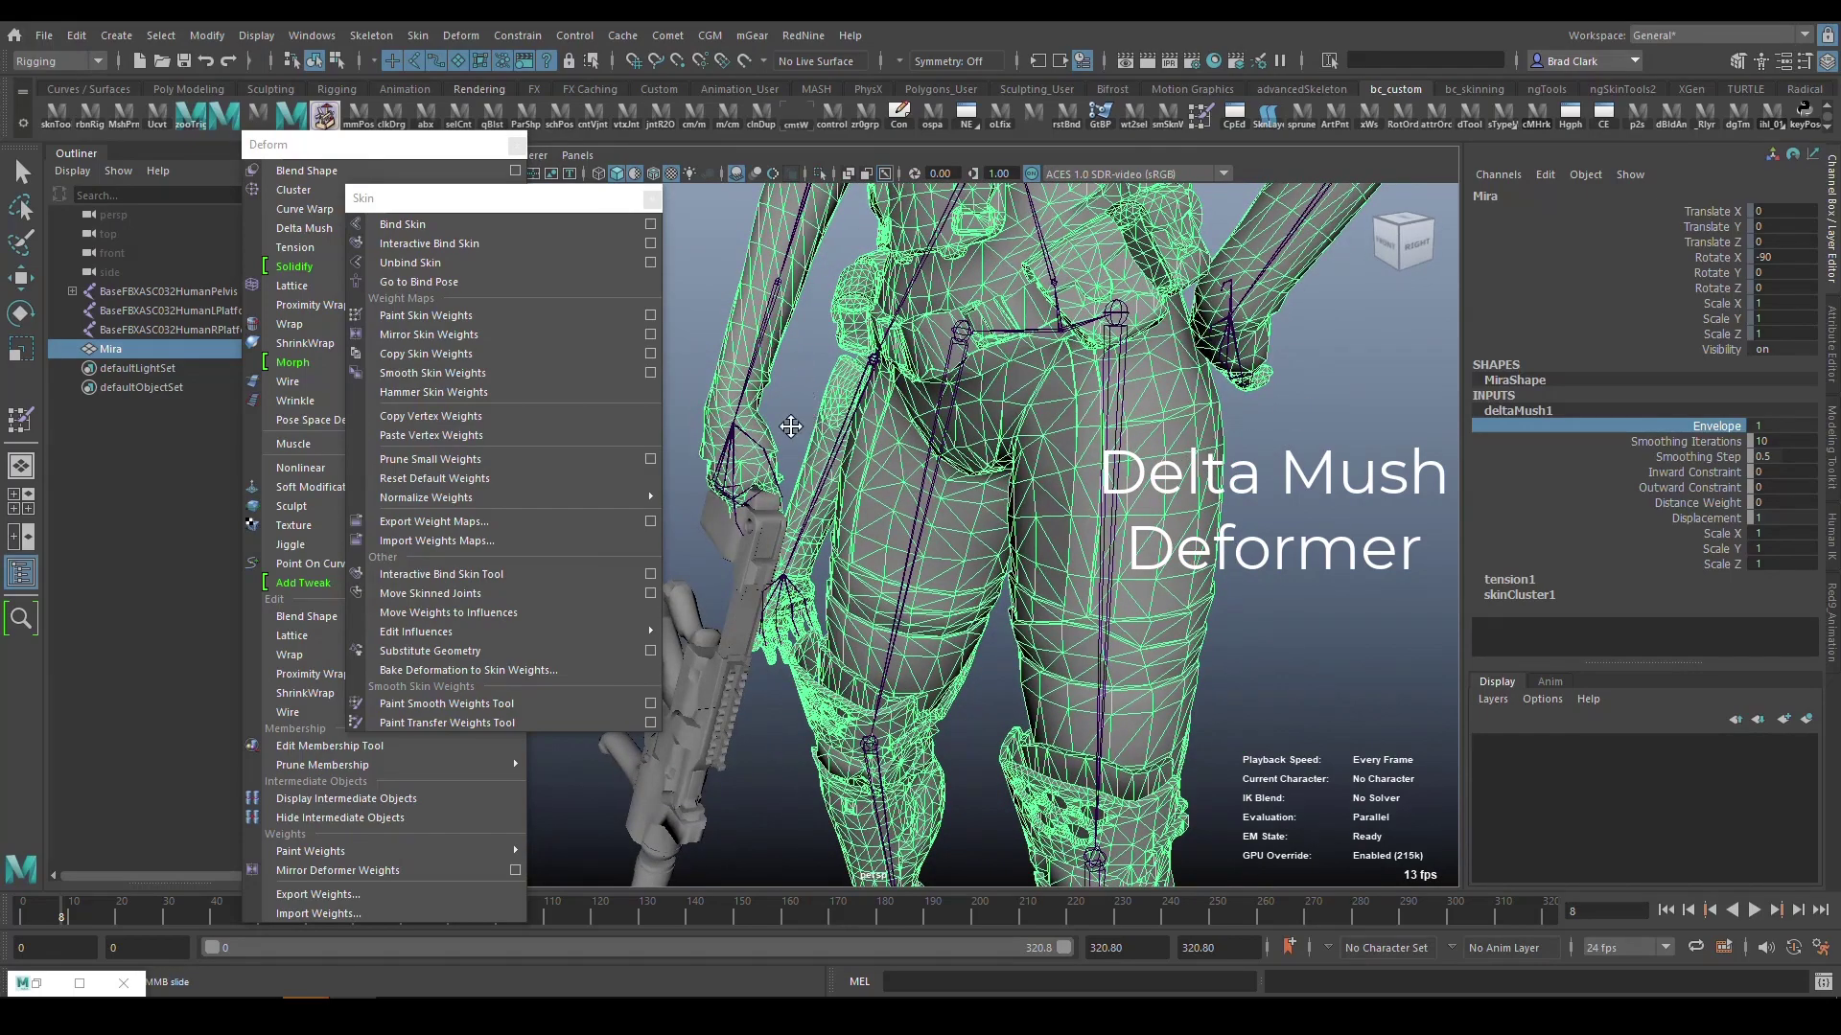
alt+middle_drag(791, 425, 791, 489)
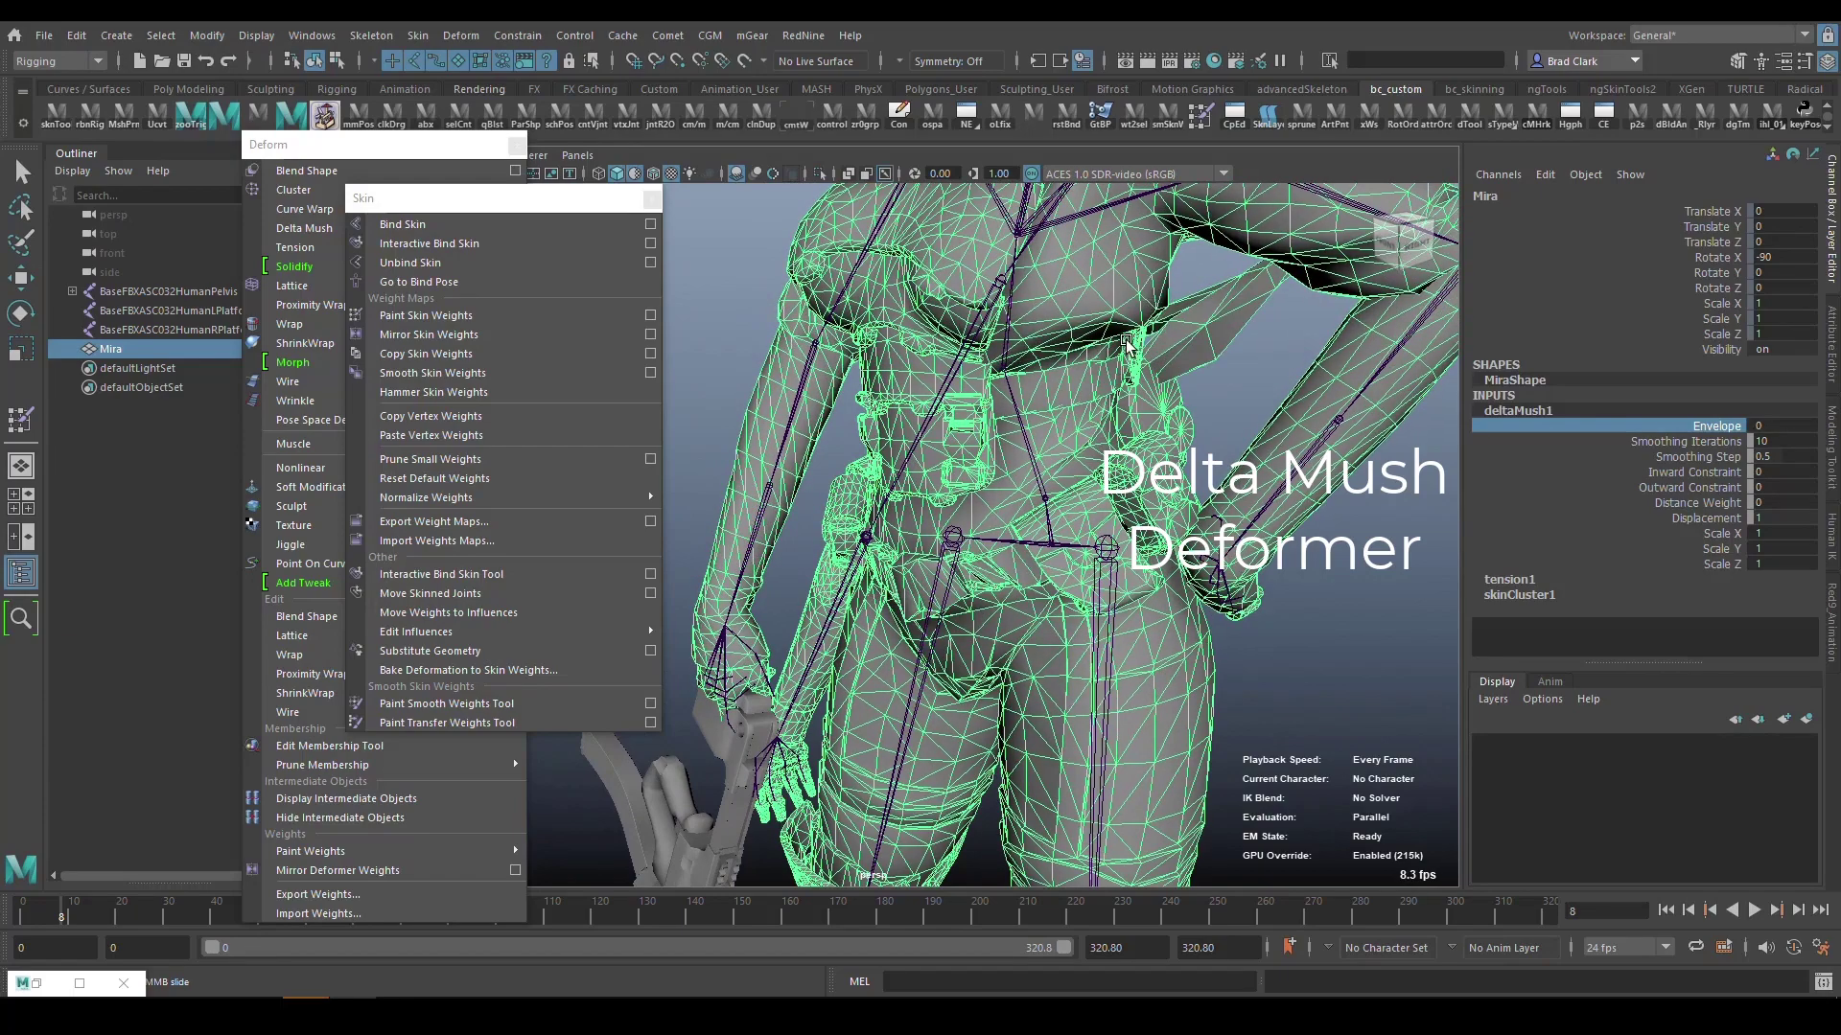
alt+drag(1128, 347, 1234, 414)
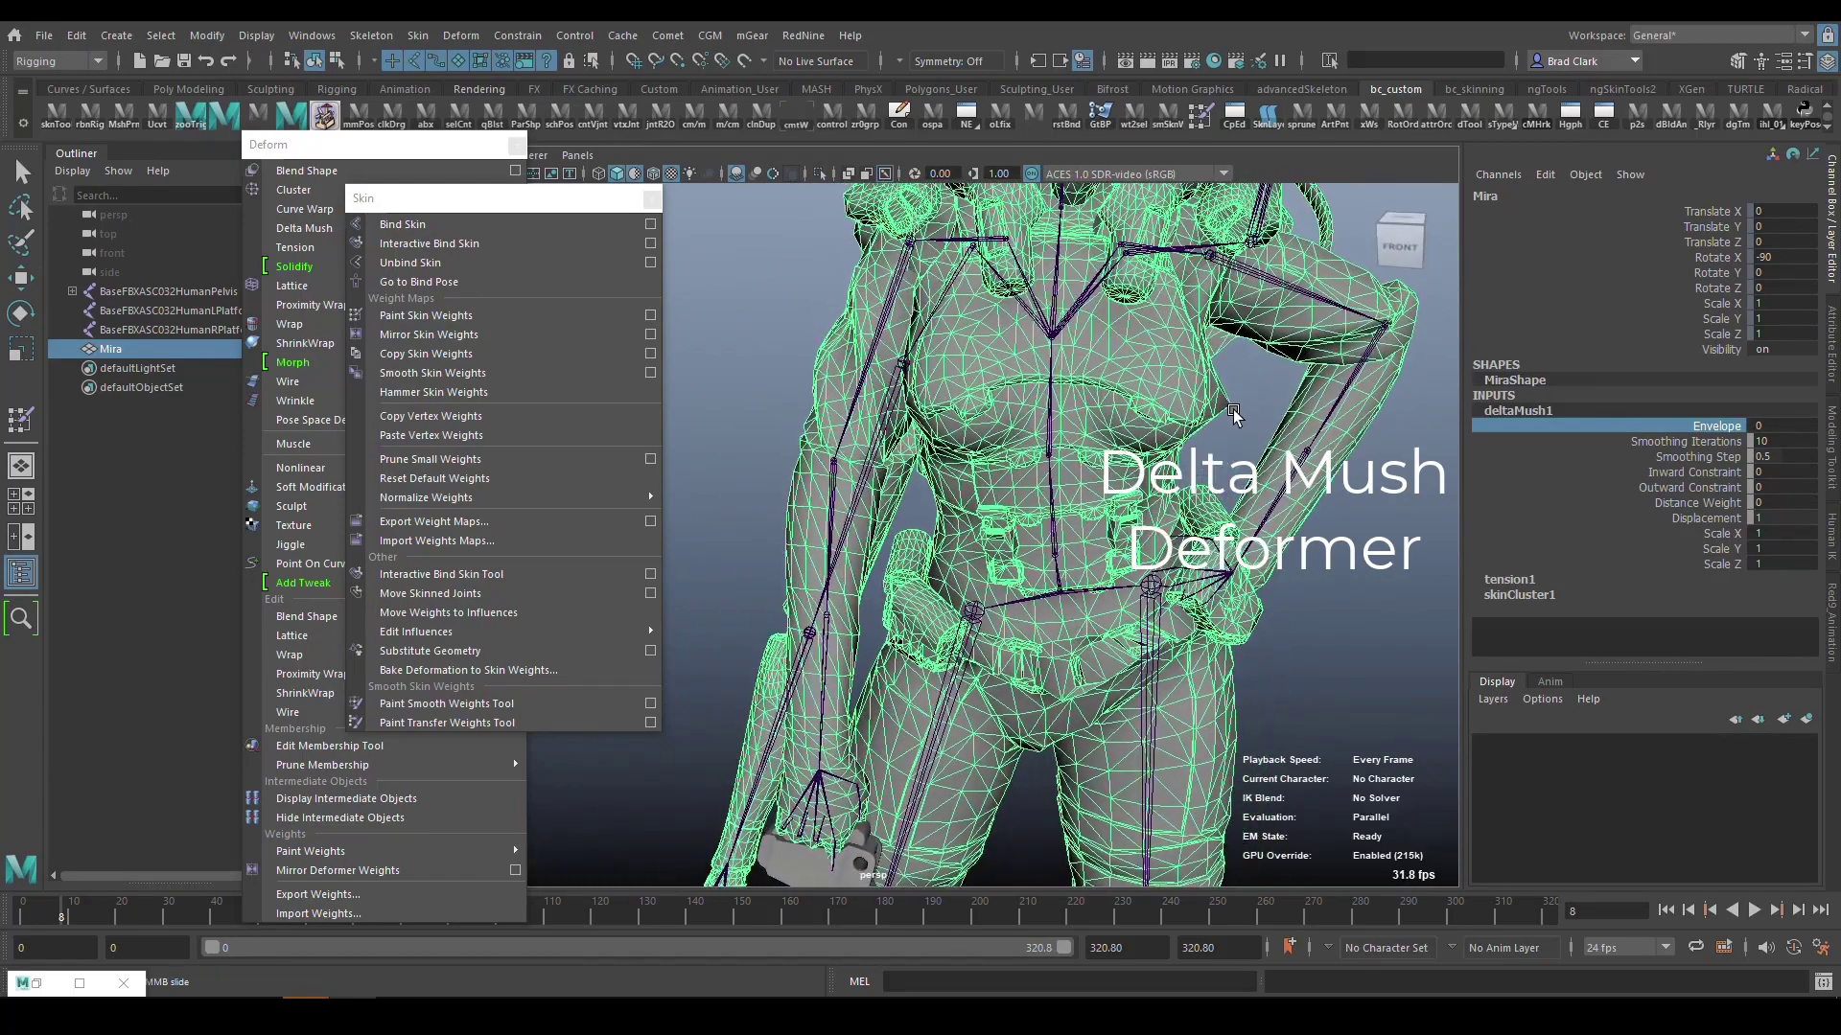
middle_drag(1256, 386, 1325, 409)
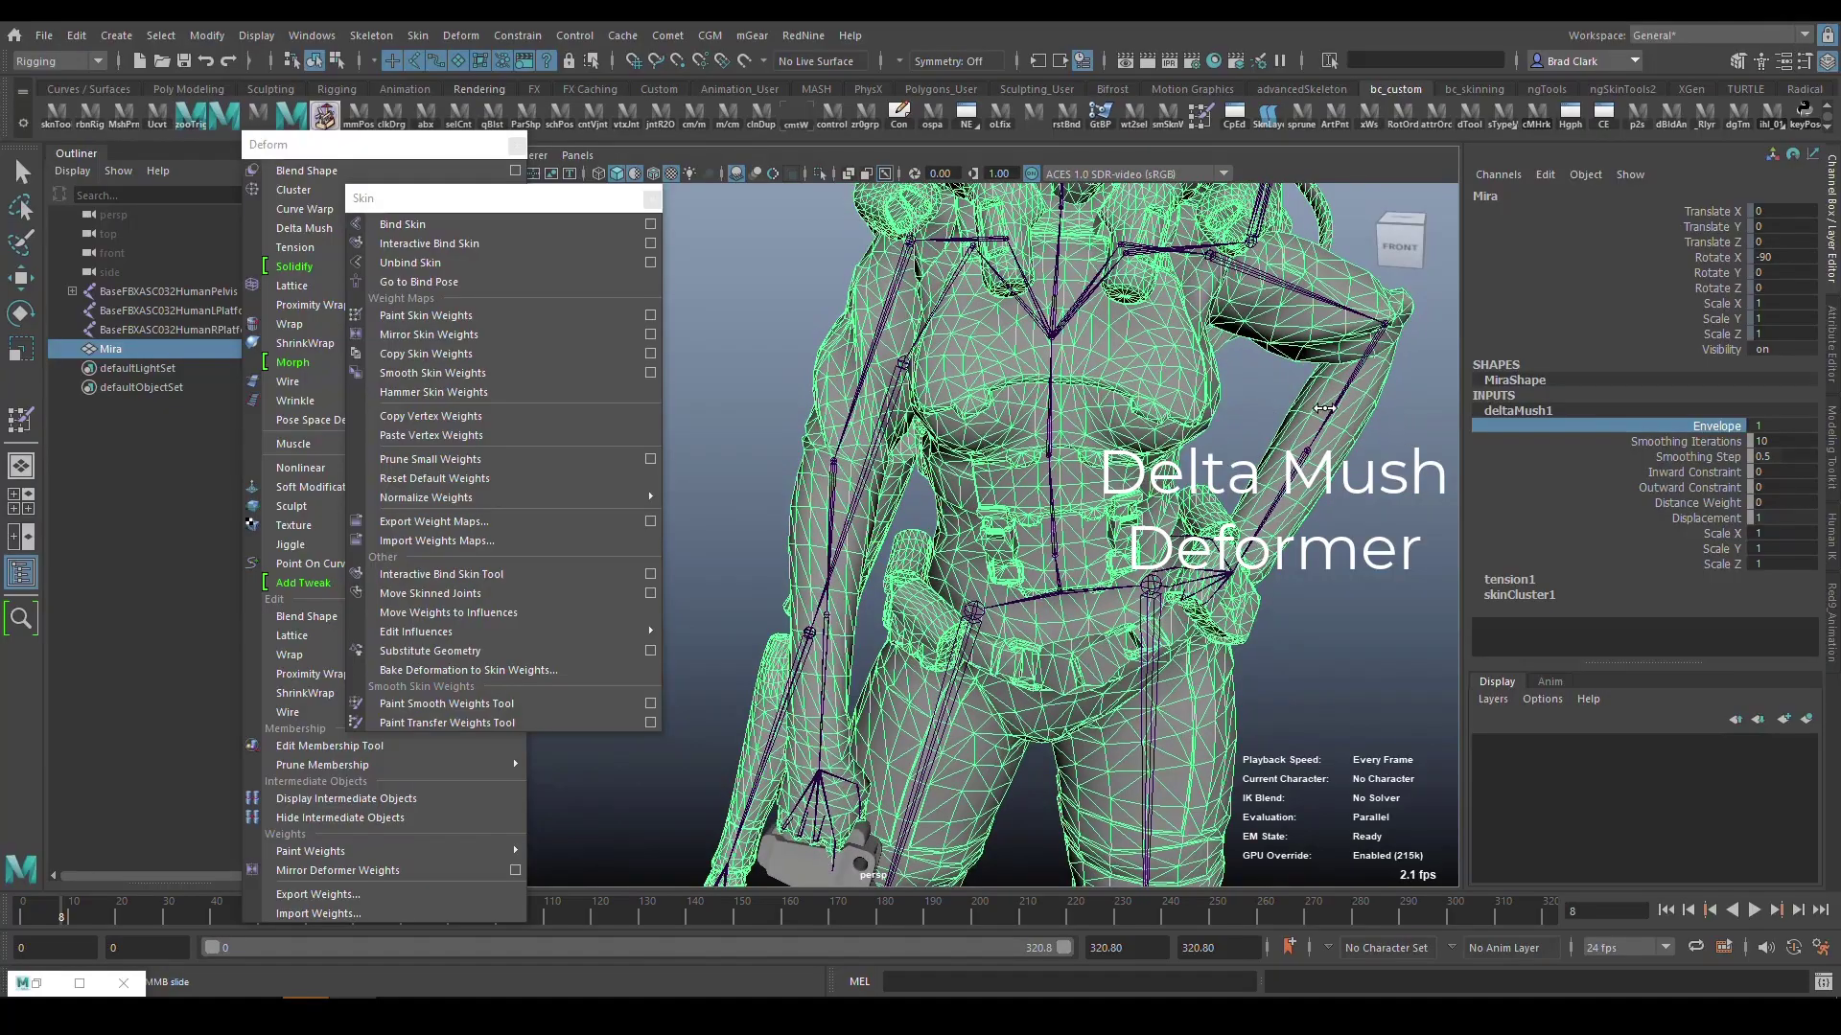
alt+drag(1333, 450, 1289, 449)
alt+middle_drag(1002, 604, 1228, 314)
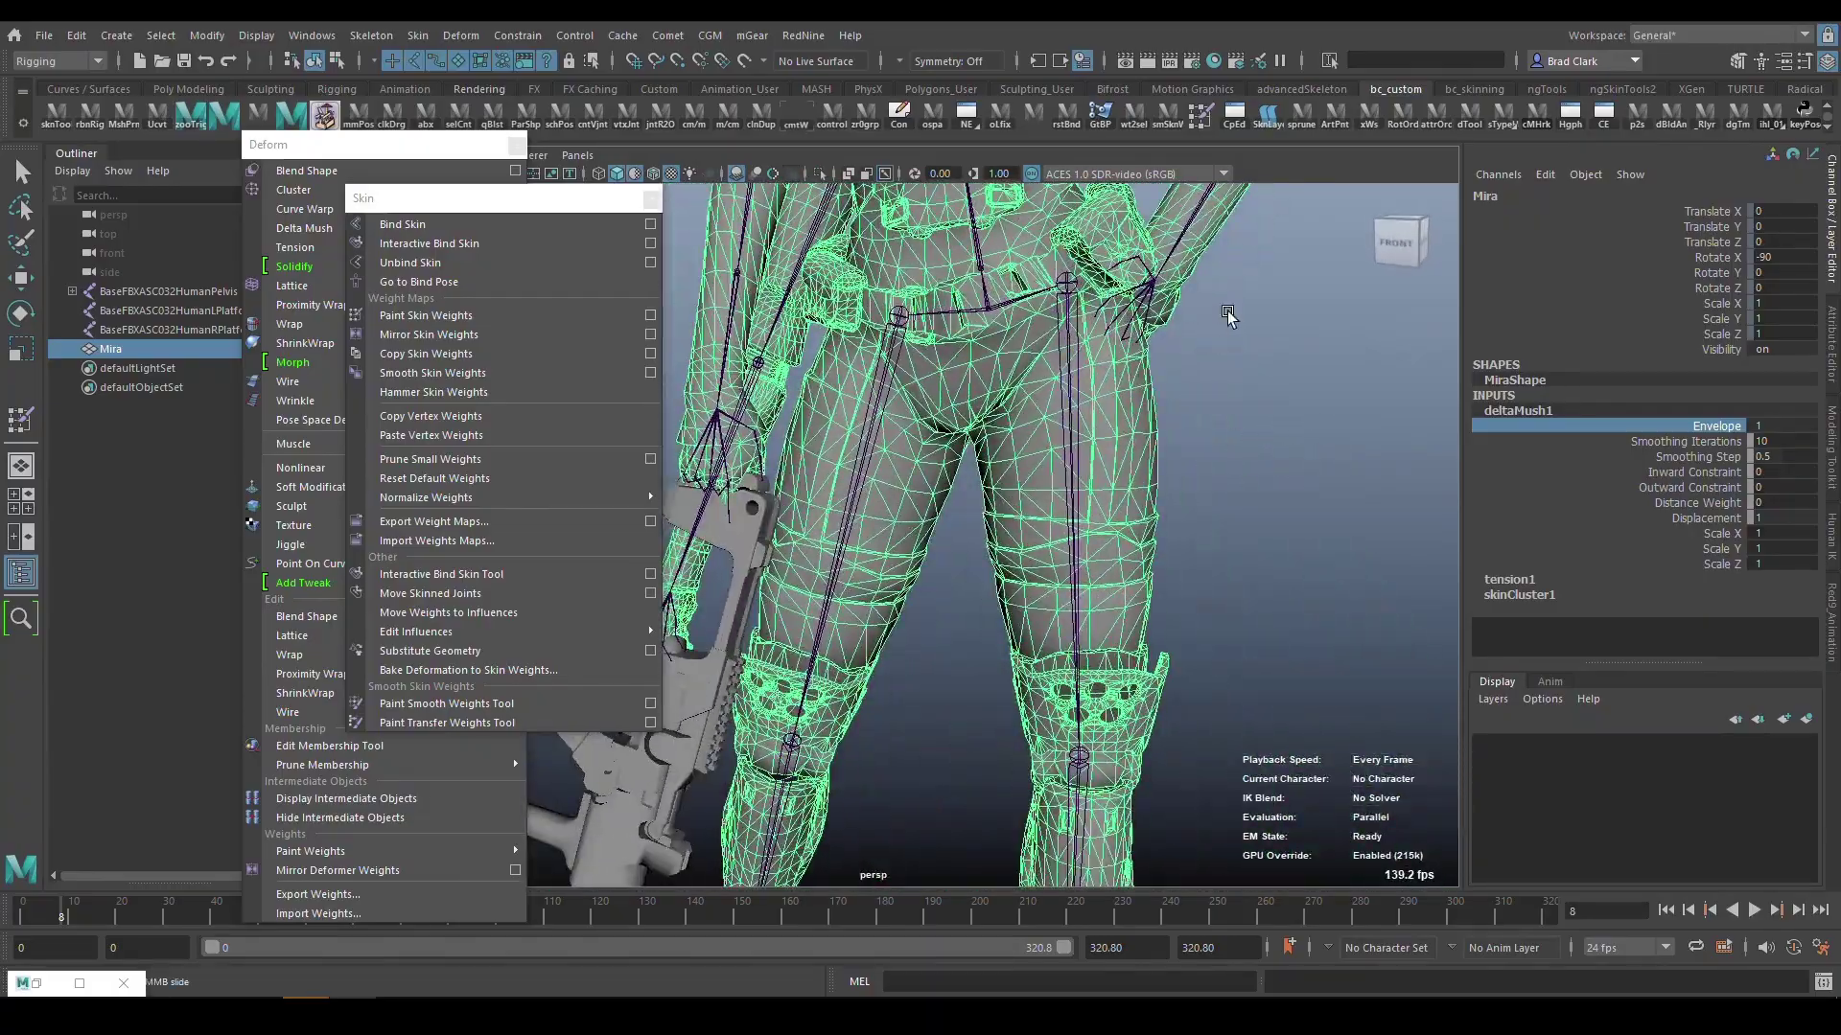
Deselect Mira and play the animation to check the delta mush deformation.
scroll(1228, 313, down, 5)
alt+drag(1228, 316, 1136, 371)
scroll(1136, 371, down, 2)
alt+middle_drag(1136, 371, 1130, 438)
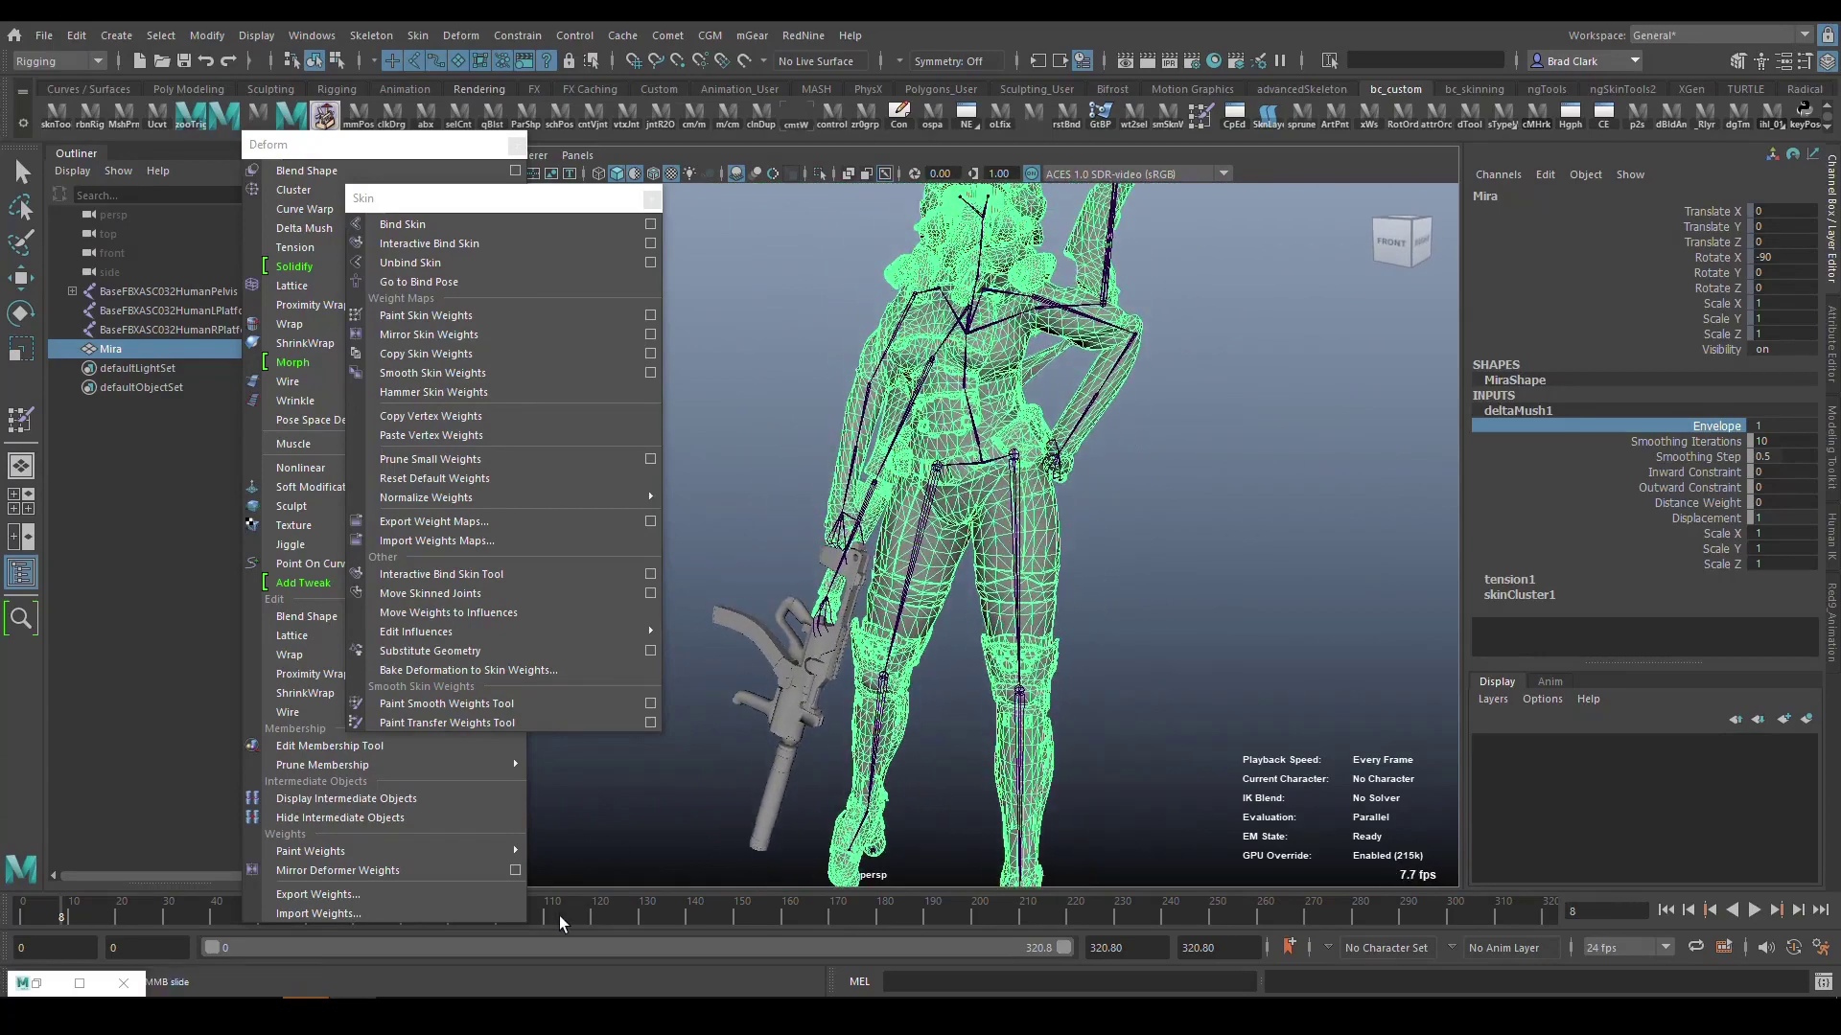
scroll(669, 679, down, 4)
alt+drag(1049, 489, 1155, 544)
click(1135, 510)
key(alt+v)
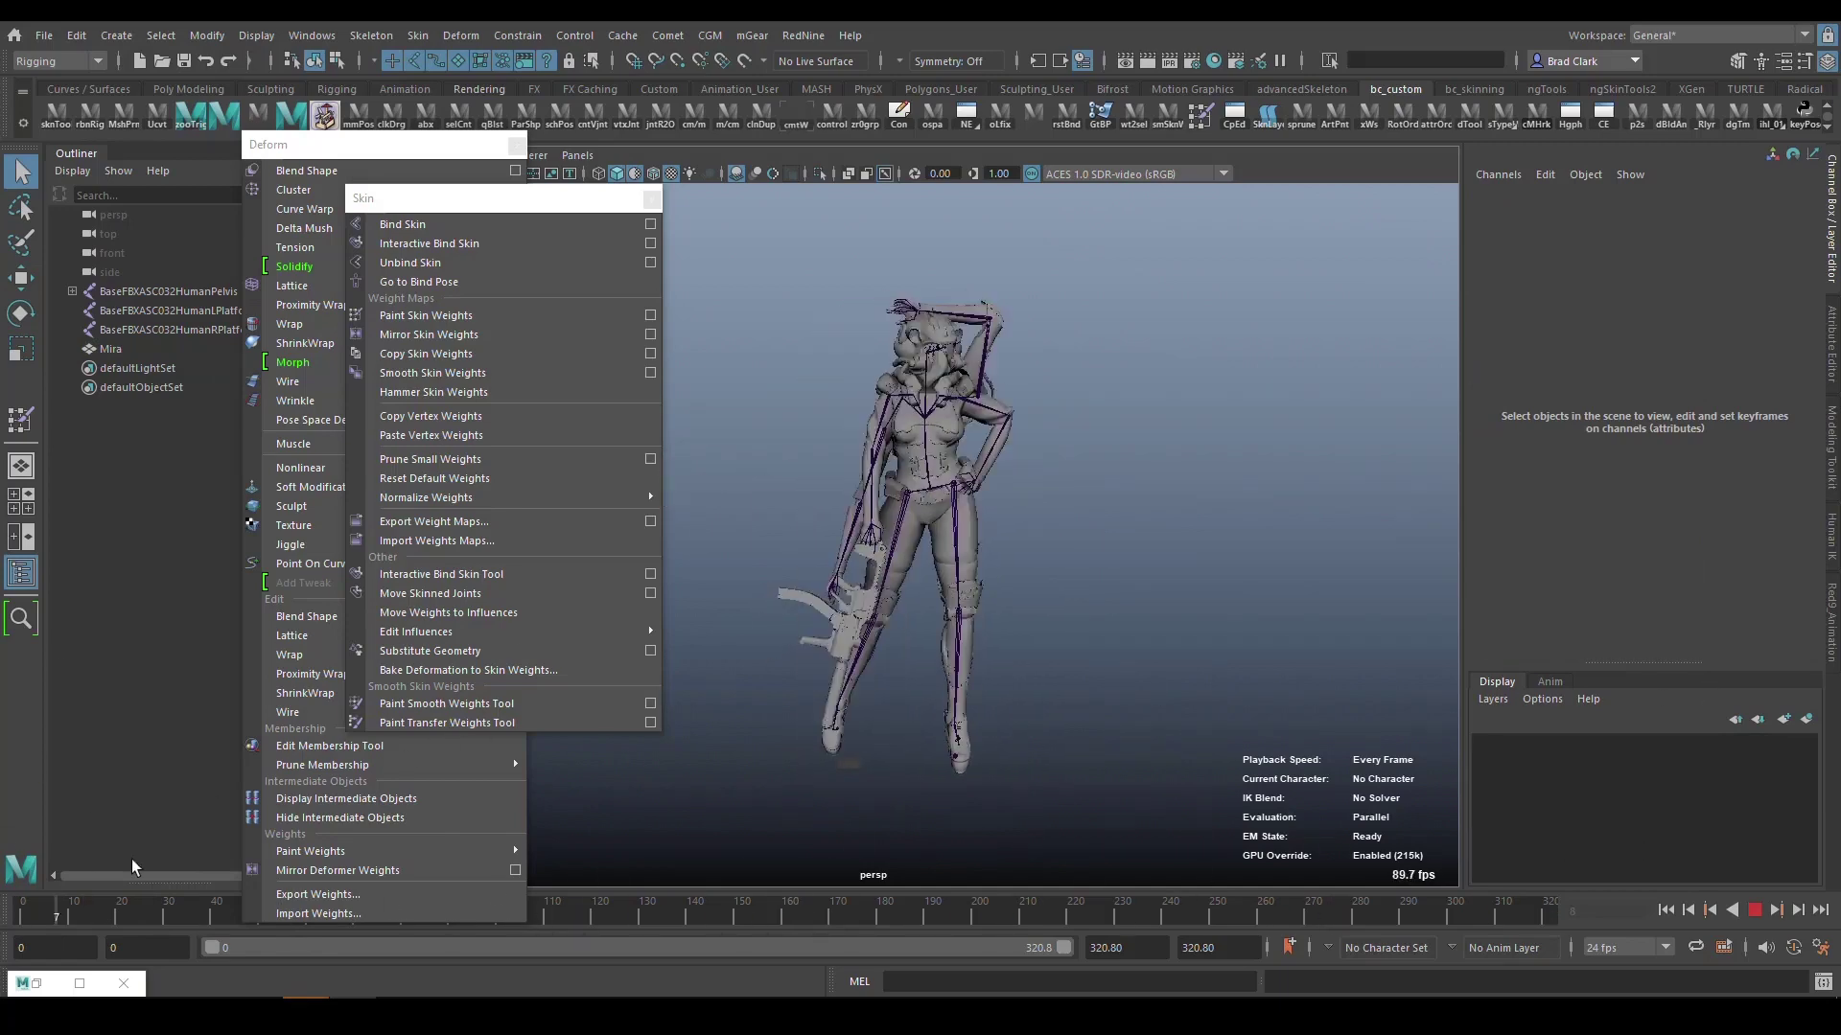
Stop playback and untick Use Default Material to show Mira's textures.
key(alt+v)
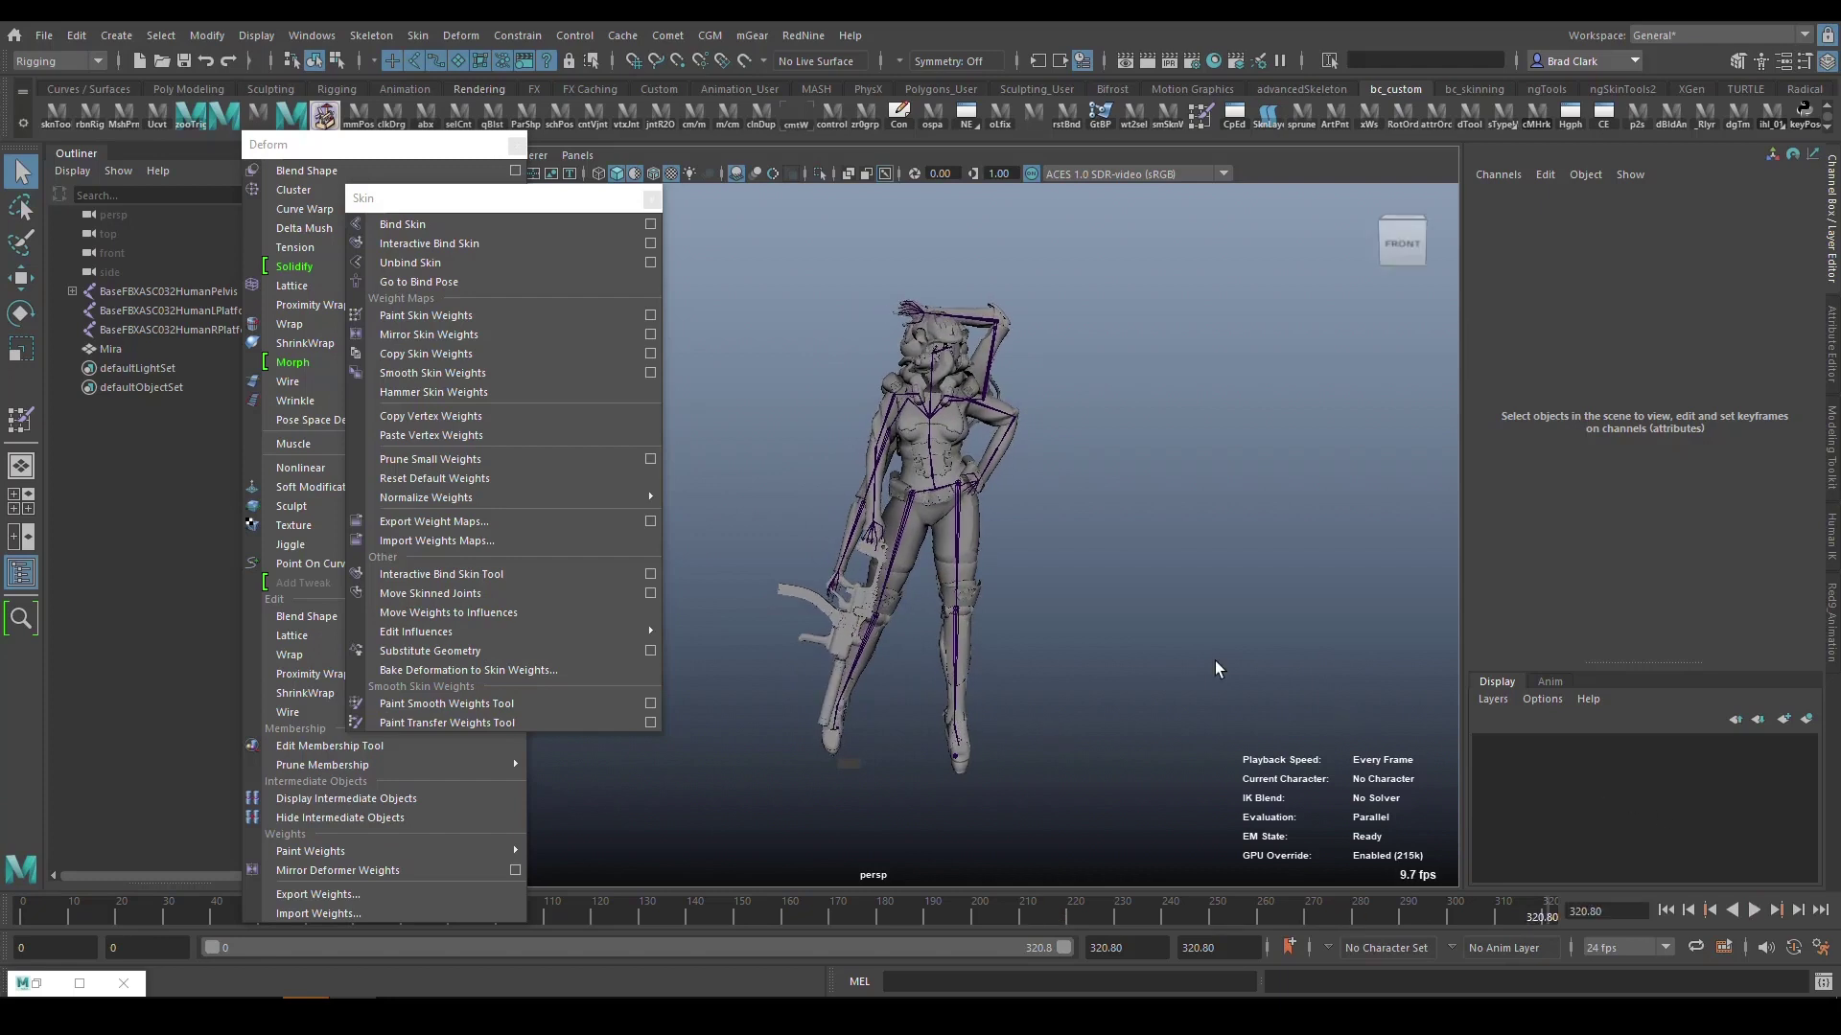
alt+drag(1216, 668, 749, 351)
drag(479, 153, 405, 199)
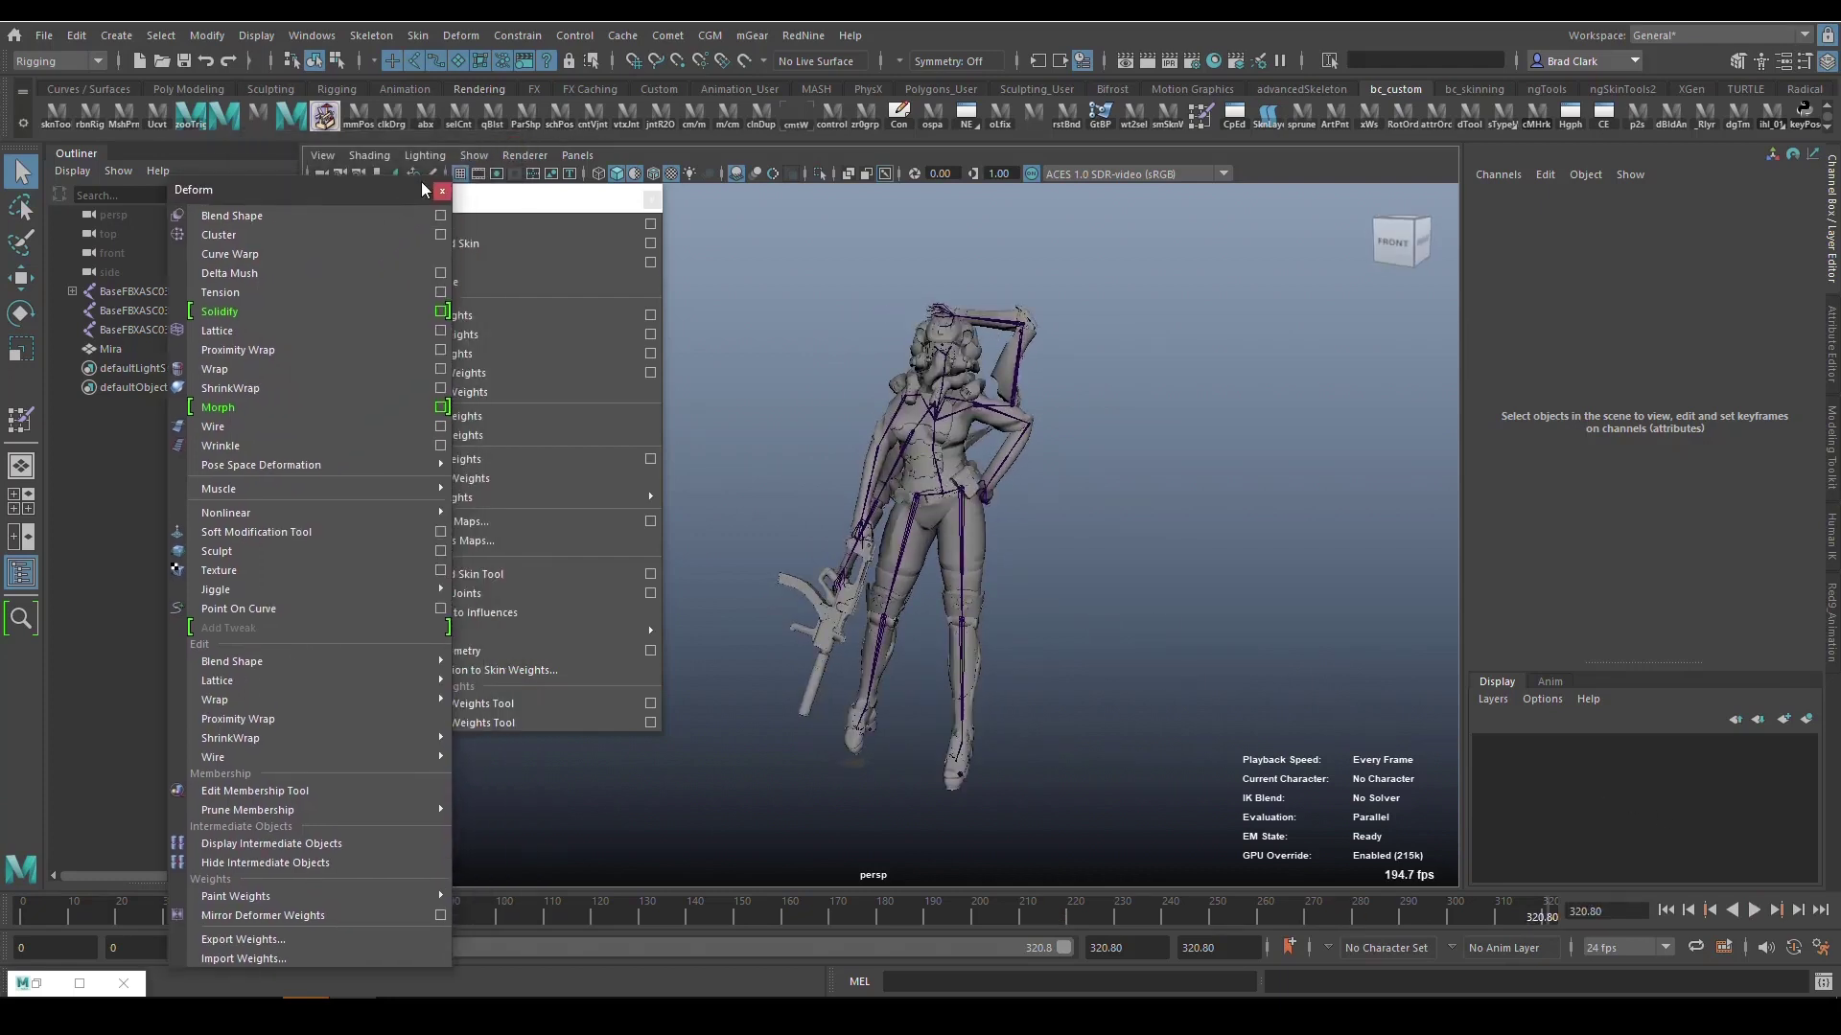
click(474, 154)
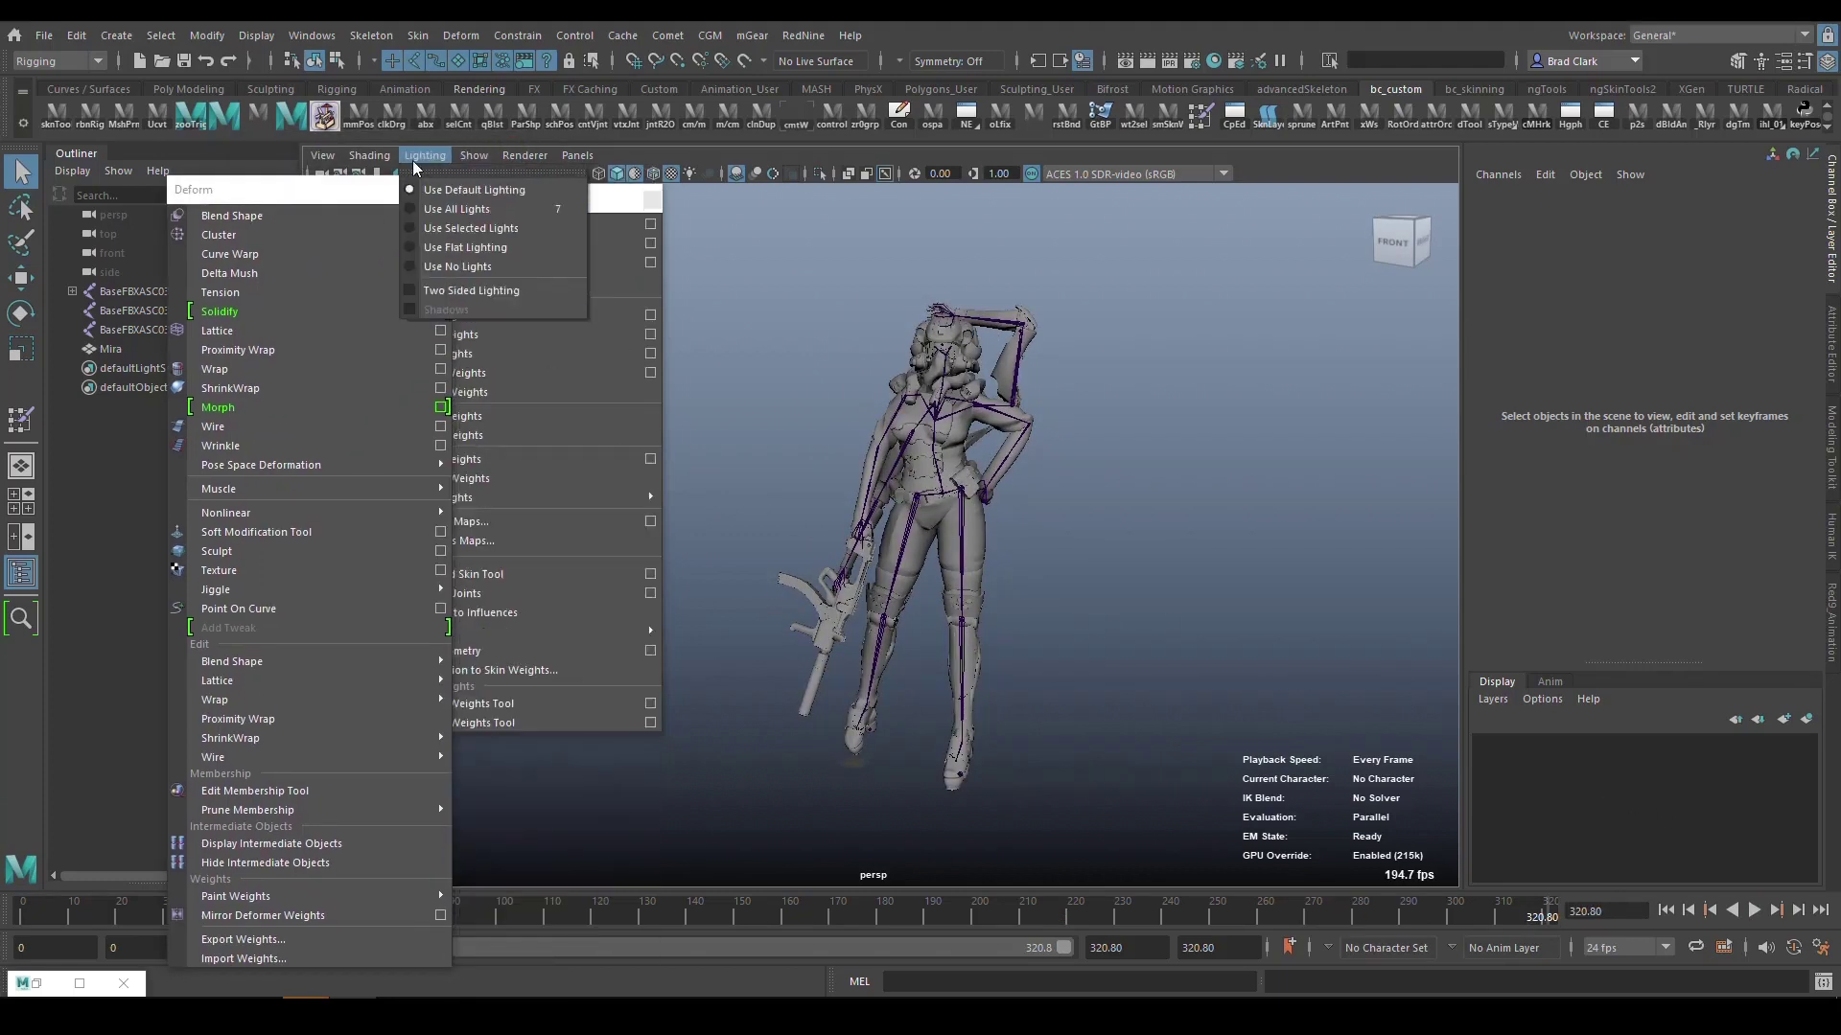
mouse_move(369, 154)
click(439, 312)
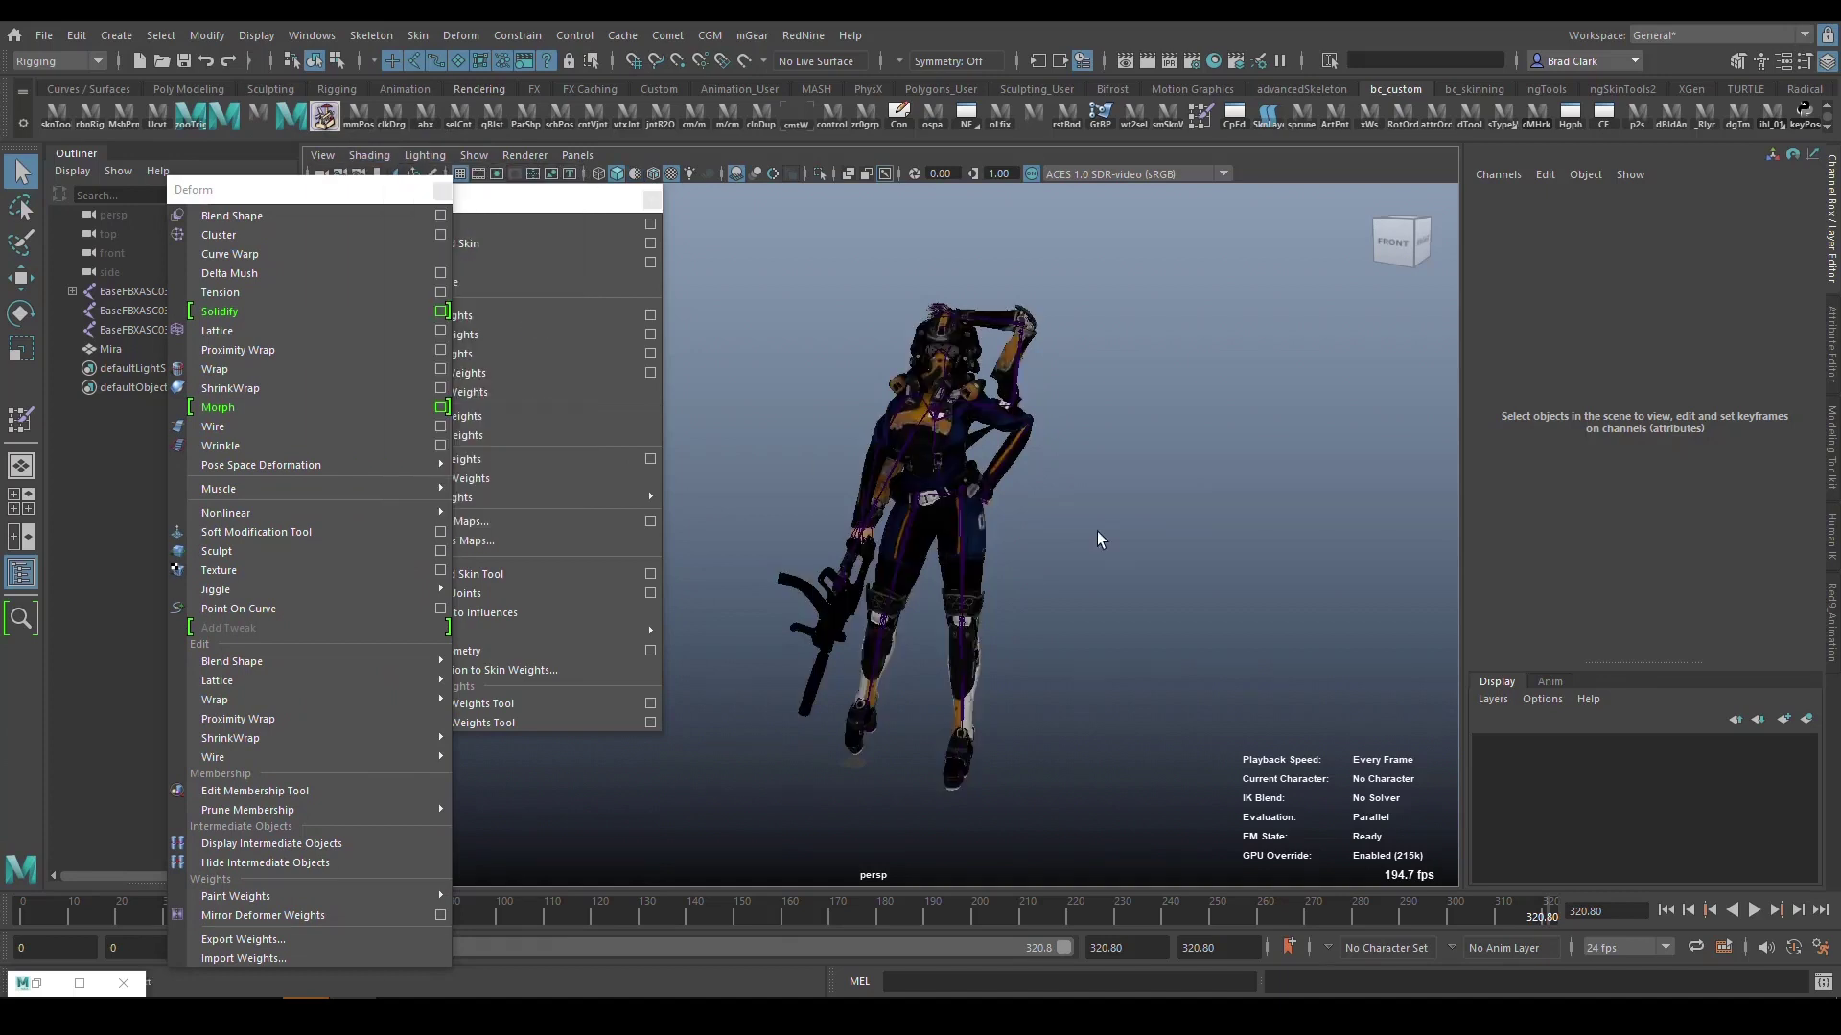
Scrub to frame 61, replay the animation, then select the Mira mesh.
drag(758, 919, 312, 905)
alt+drag(805, 621, 939, 609)
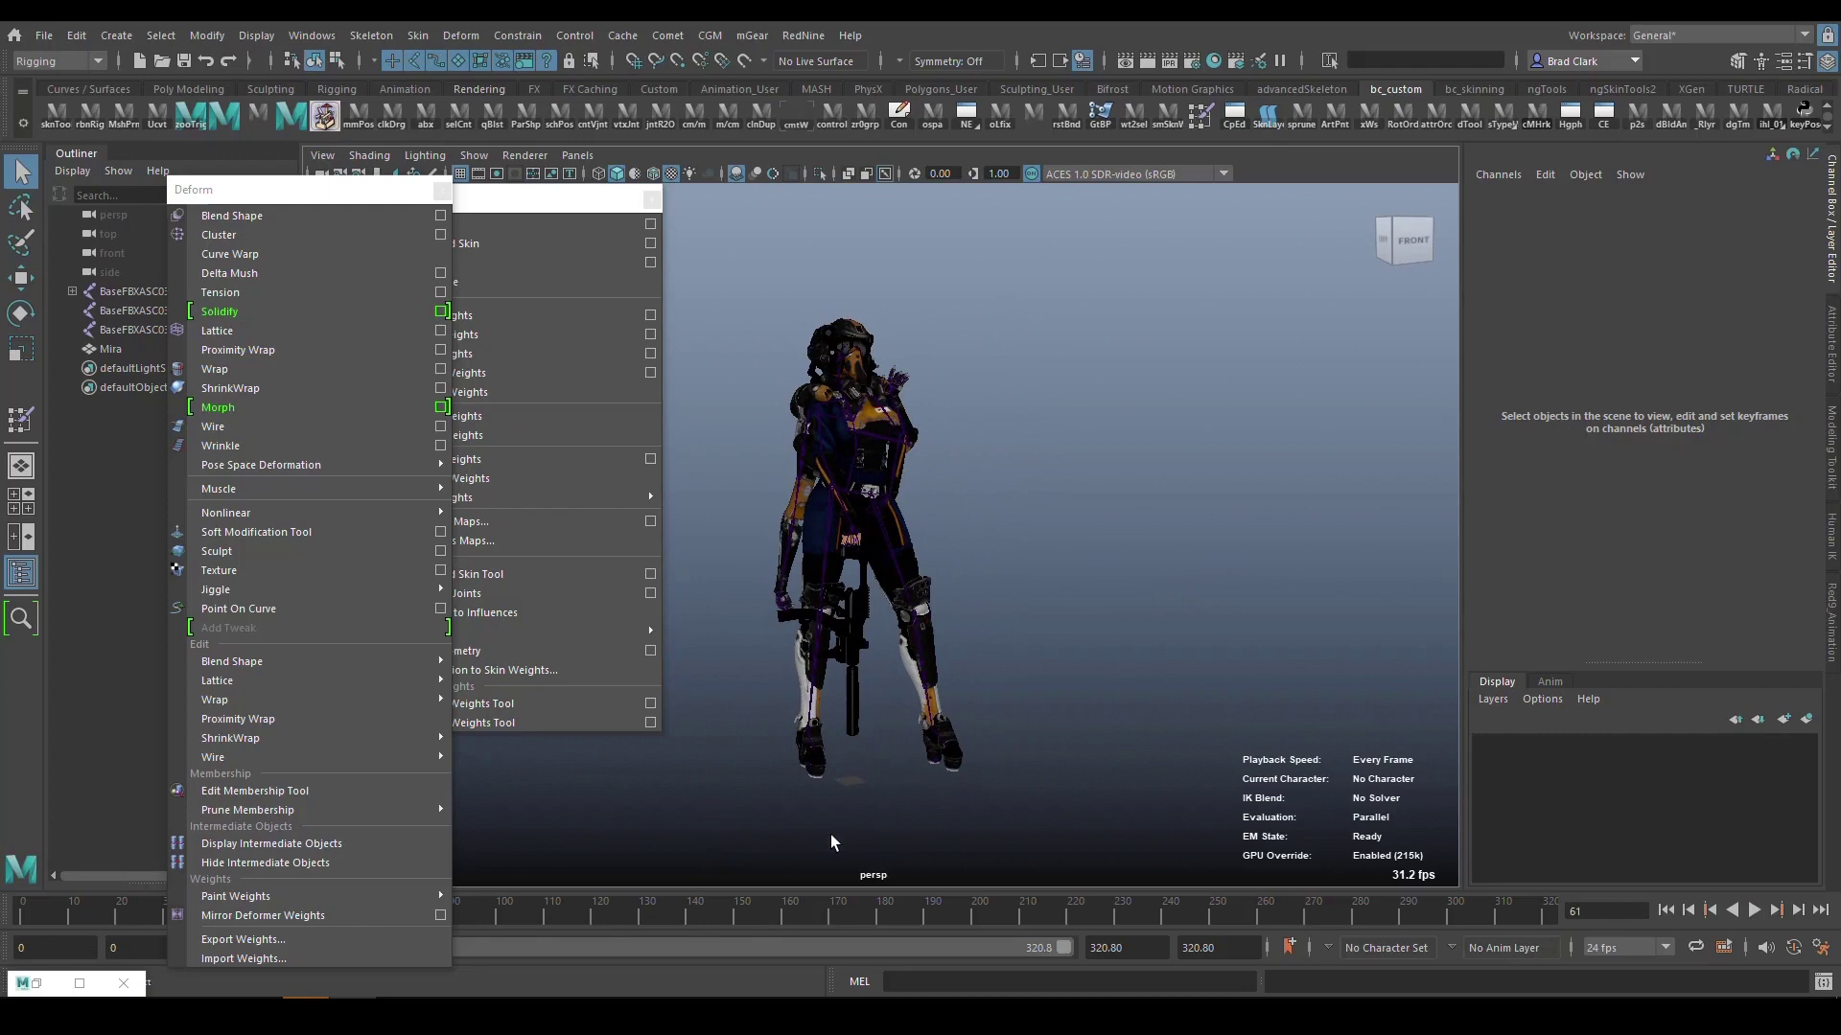
key(alt+v)
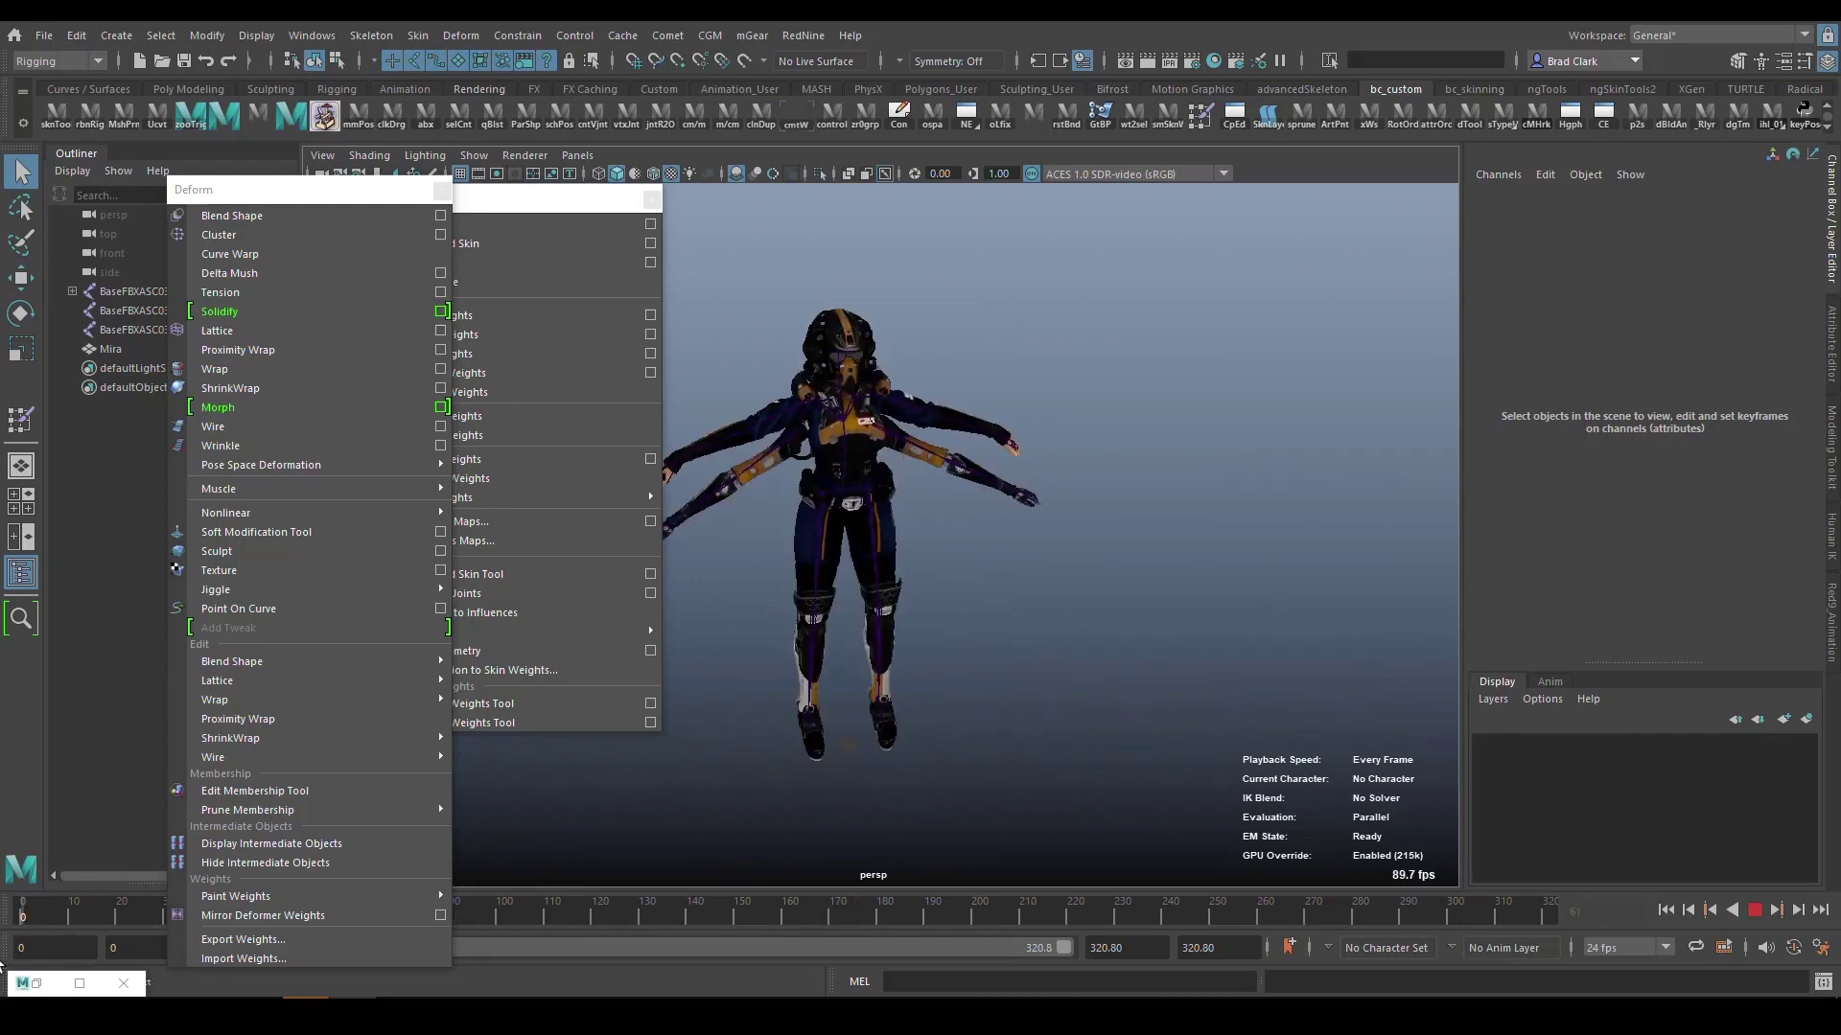
key(Escape)
alt+drag(943, 524, 895, 501)
scroll(895, 501, up, 1)
alt+middle_drag(920, 499, 980, 491)
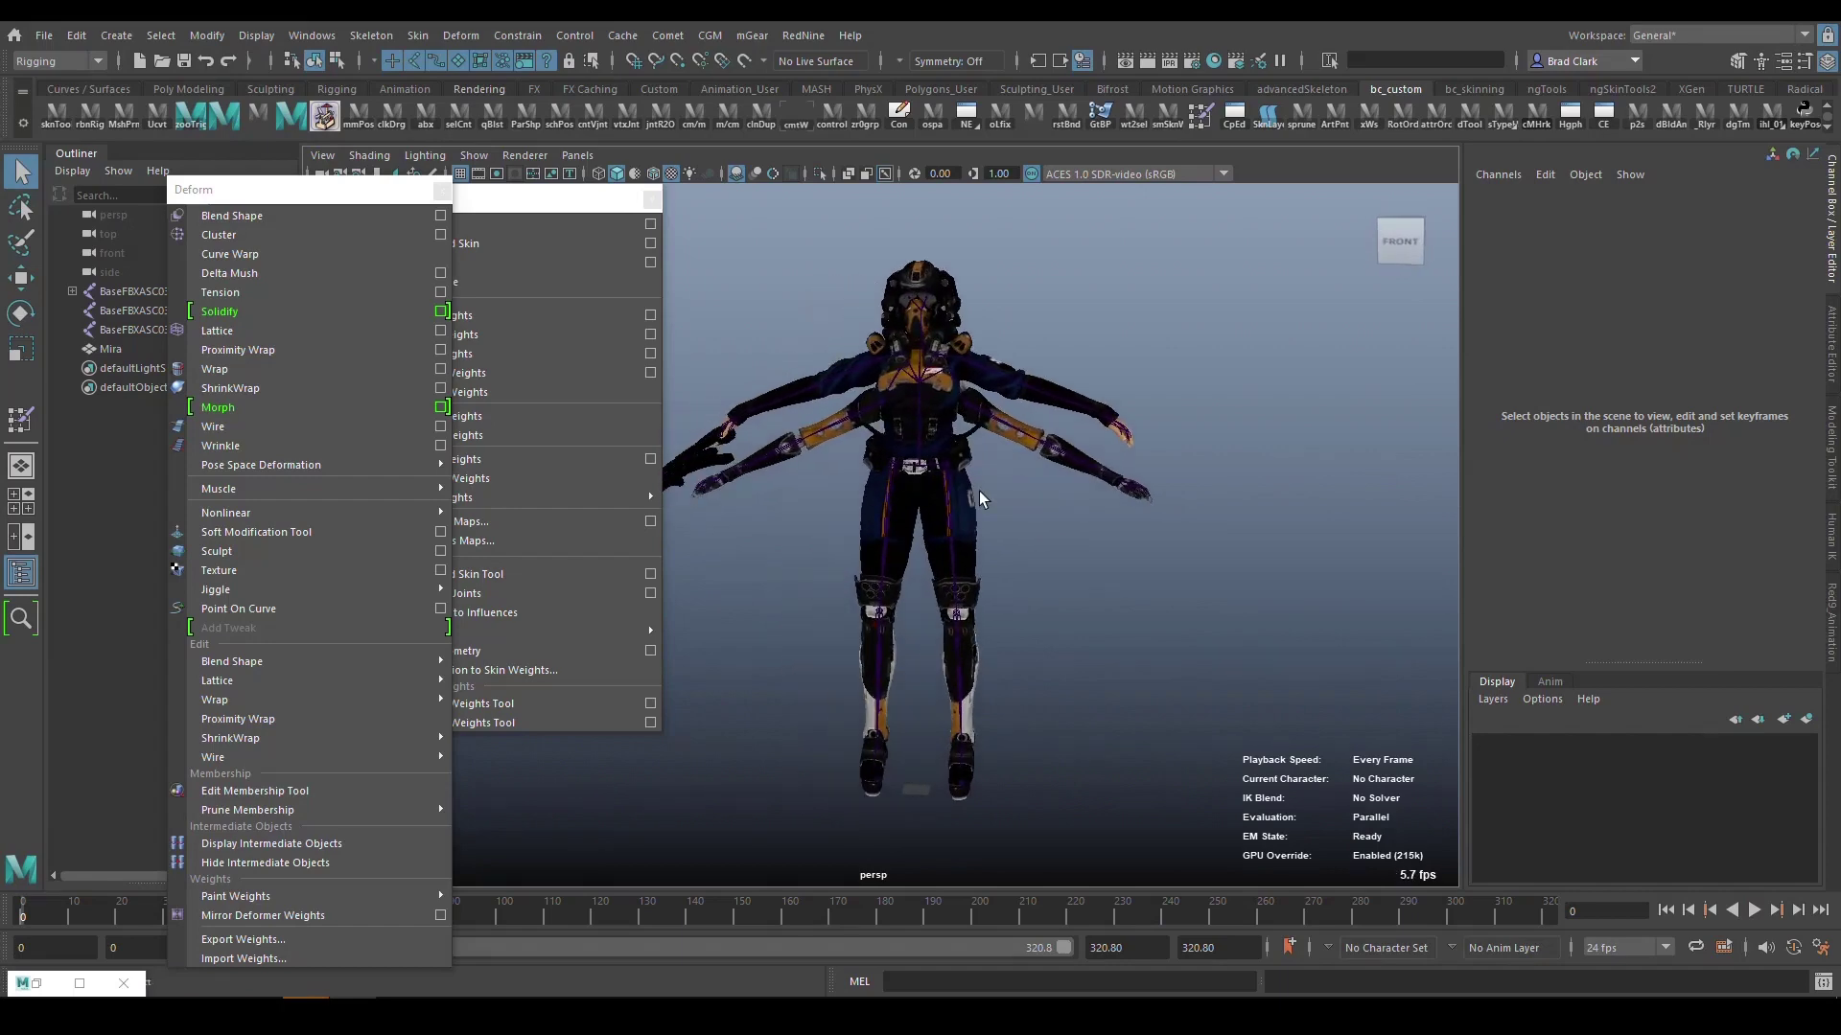
key(alt+v)
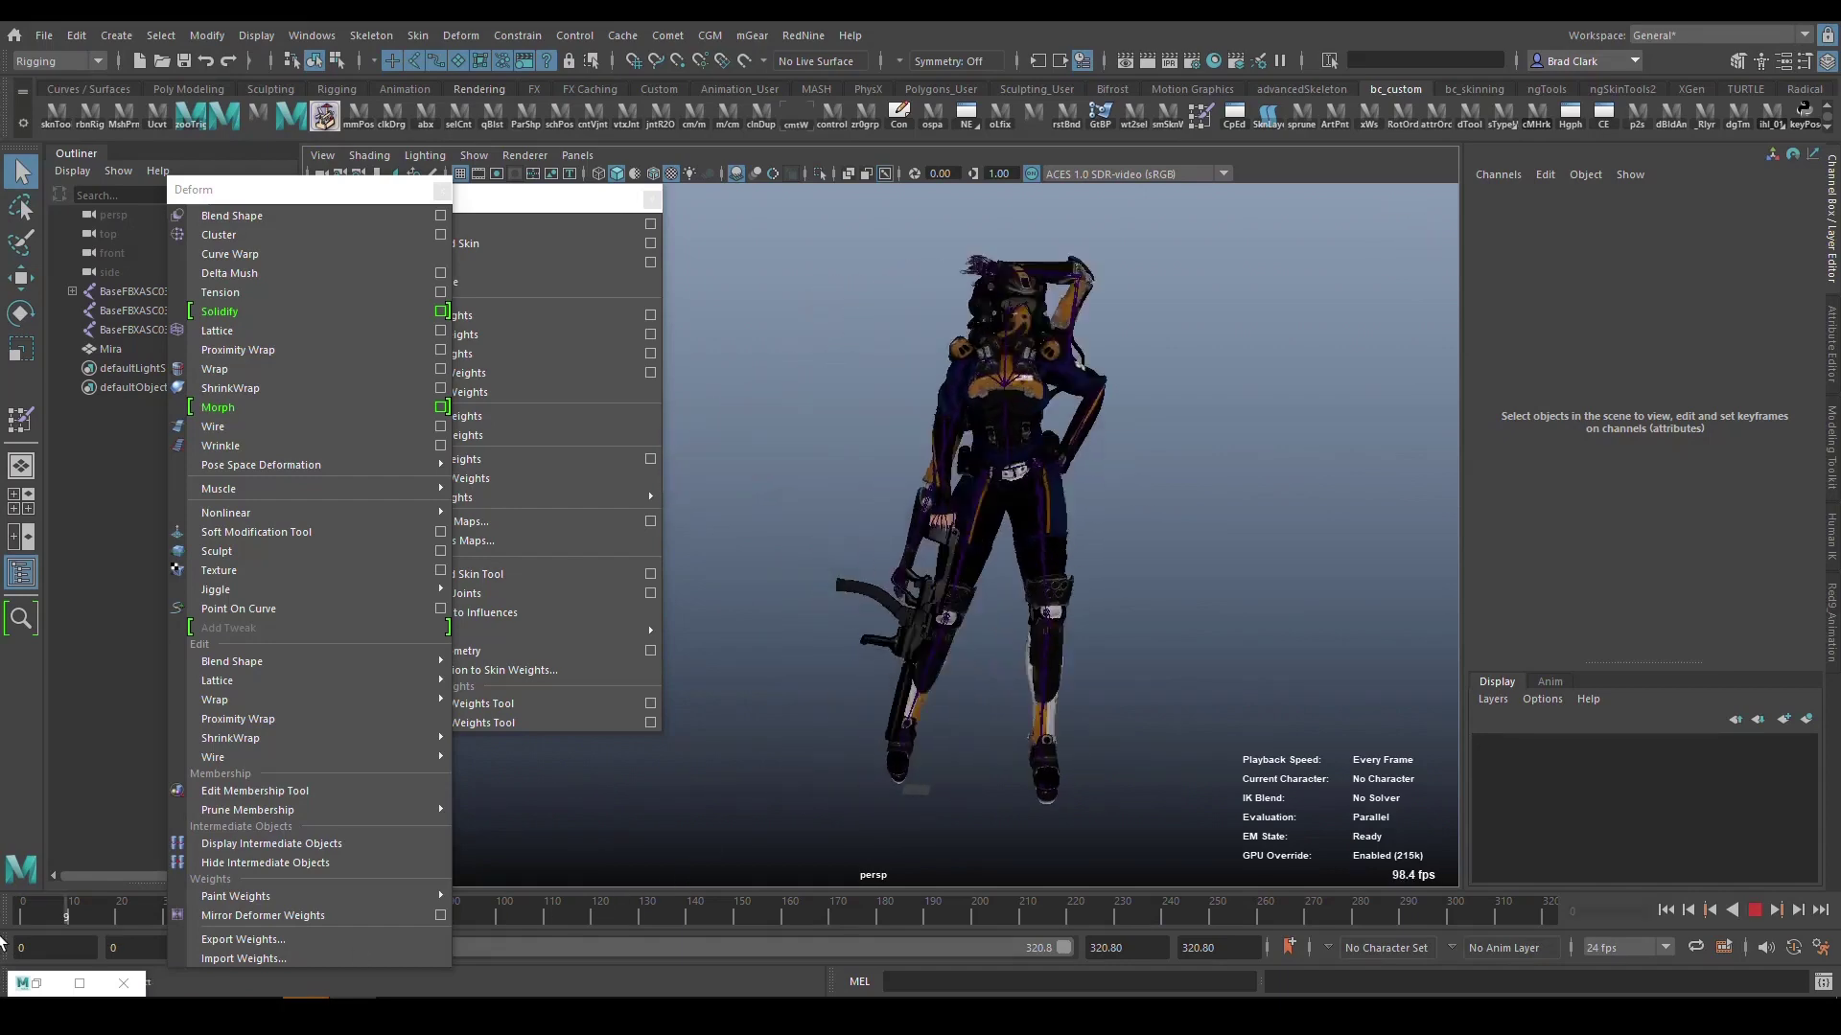
key(Escape)
click(995, 481)
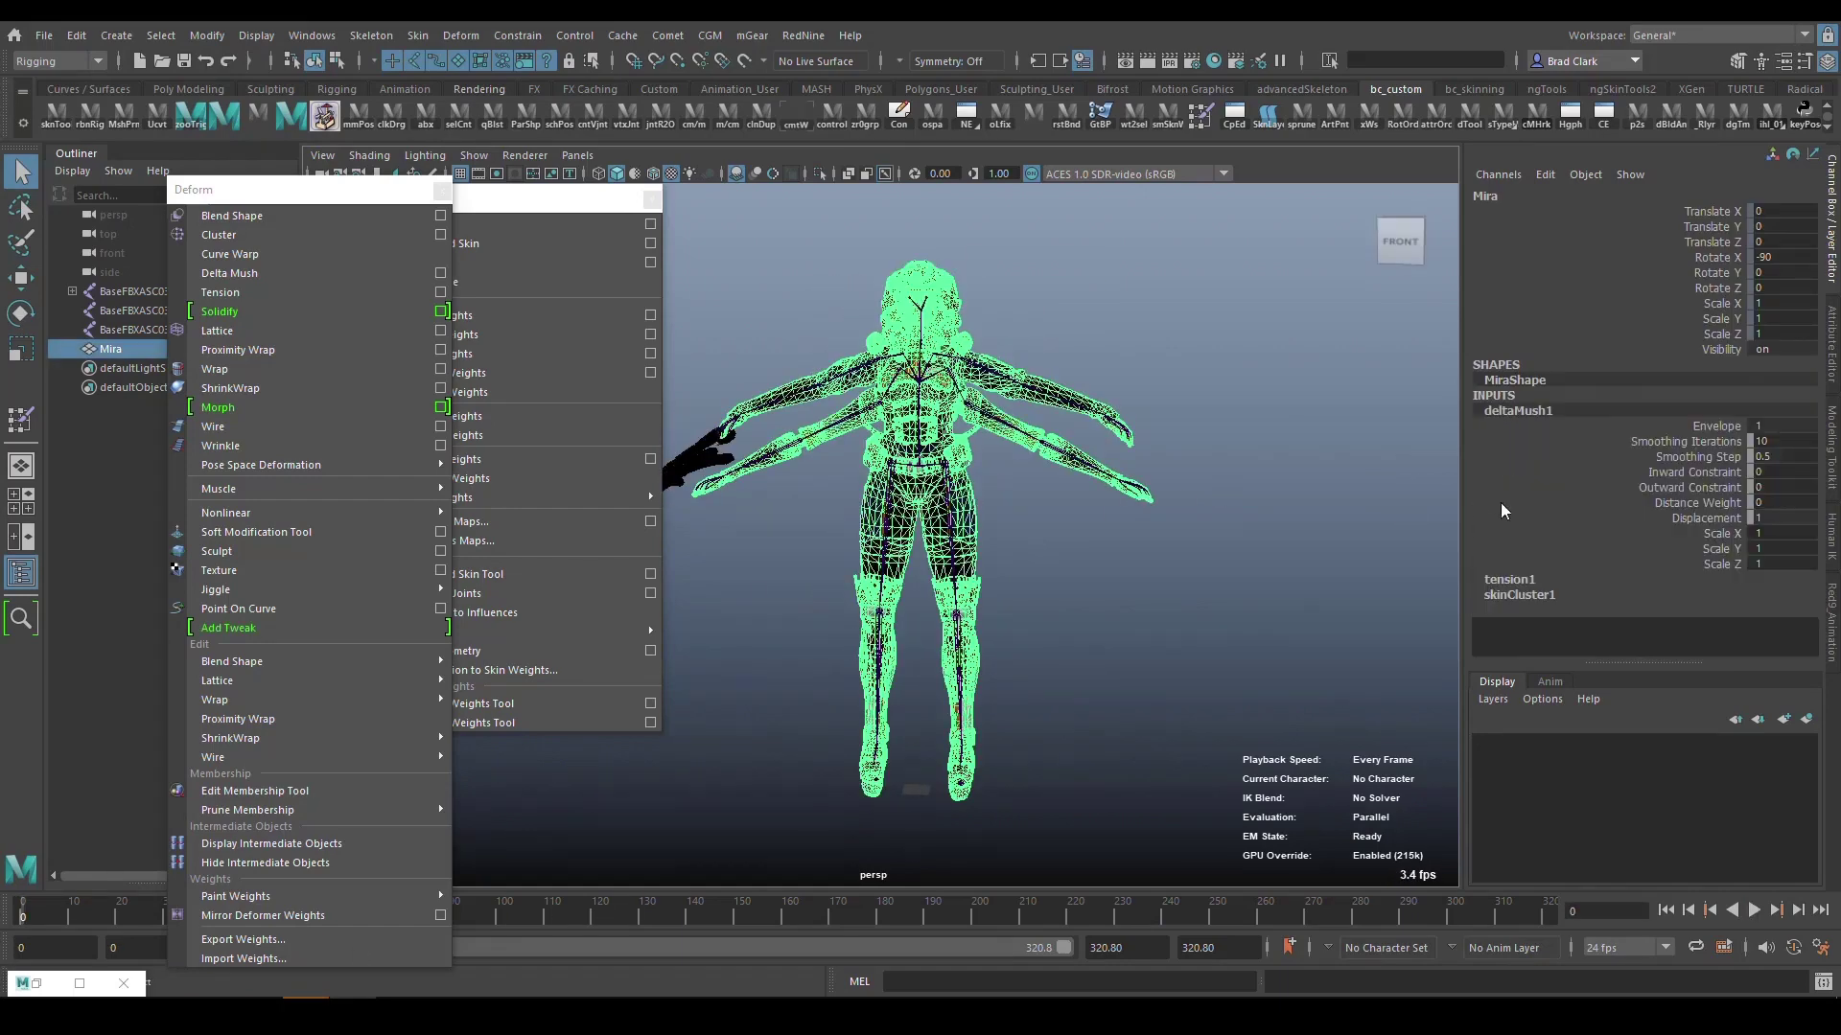
At frame 125, turn Use Default Material back on and set deltaMush1 Smoothing Iterations to 6.
scroll(1195, 554, up, 4)
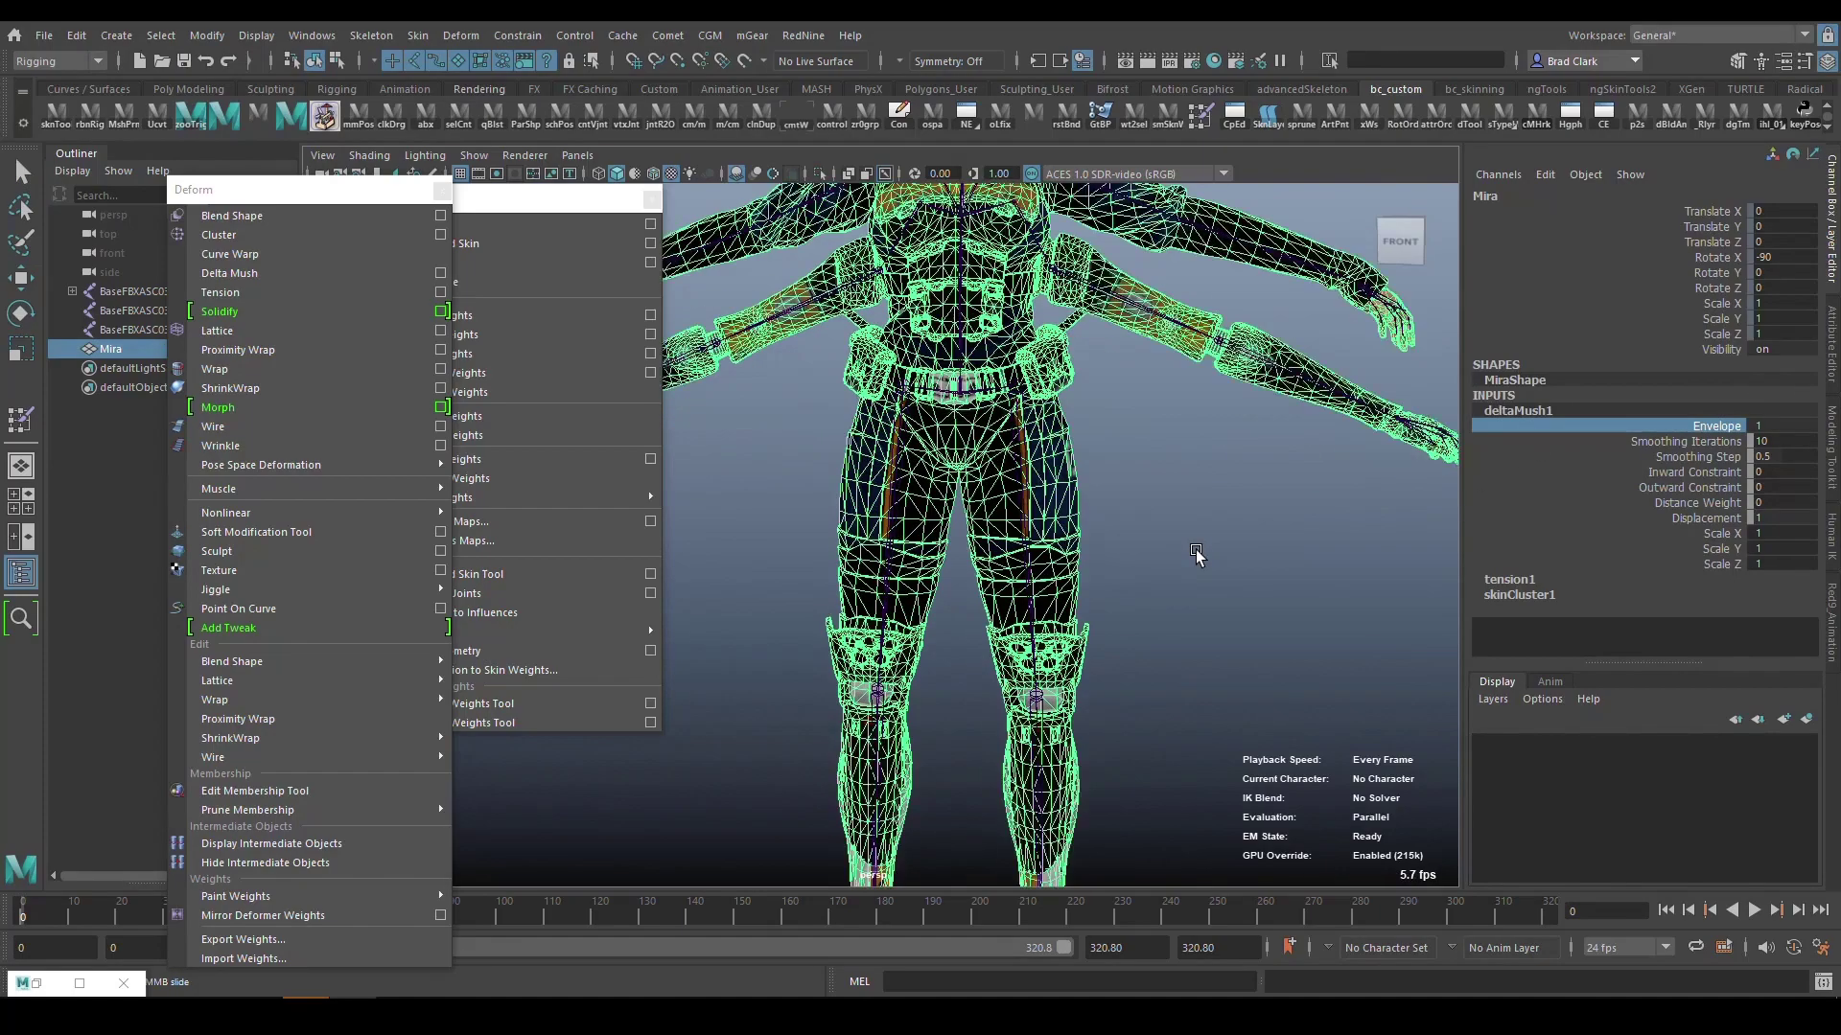
alt+drag(1196, 553, 1102, 551)
click(616, 924)
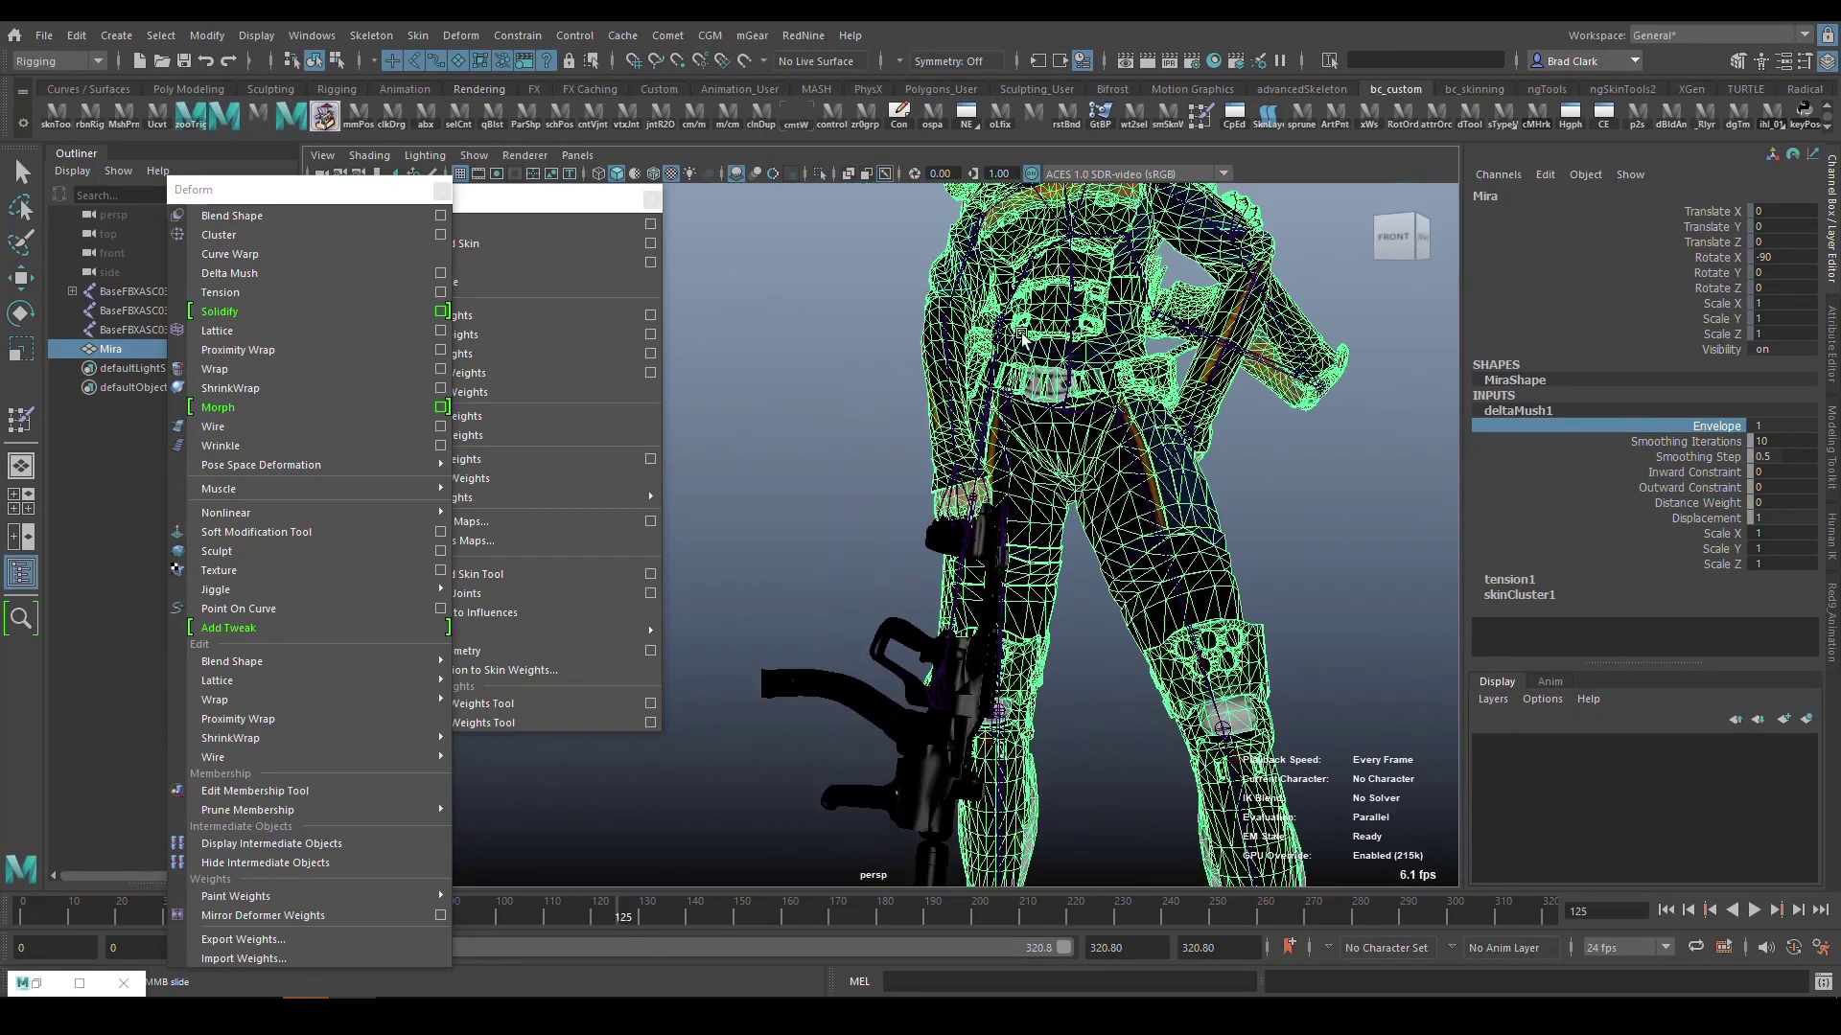
click(425, 156)
mouse_move(1289, 534)
middle_down()
mouse_move(1261, 545)
mouse_move(1275, 535)
middle_up()
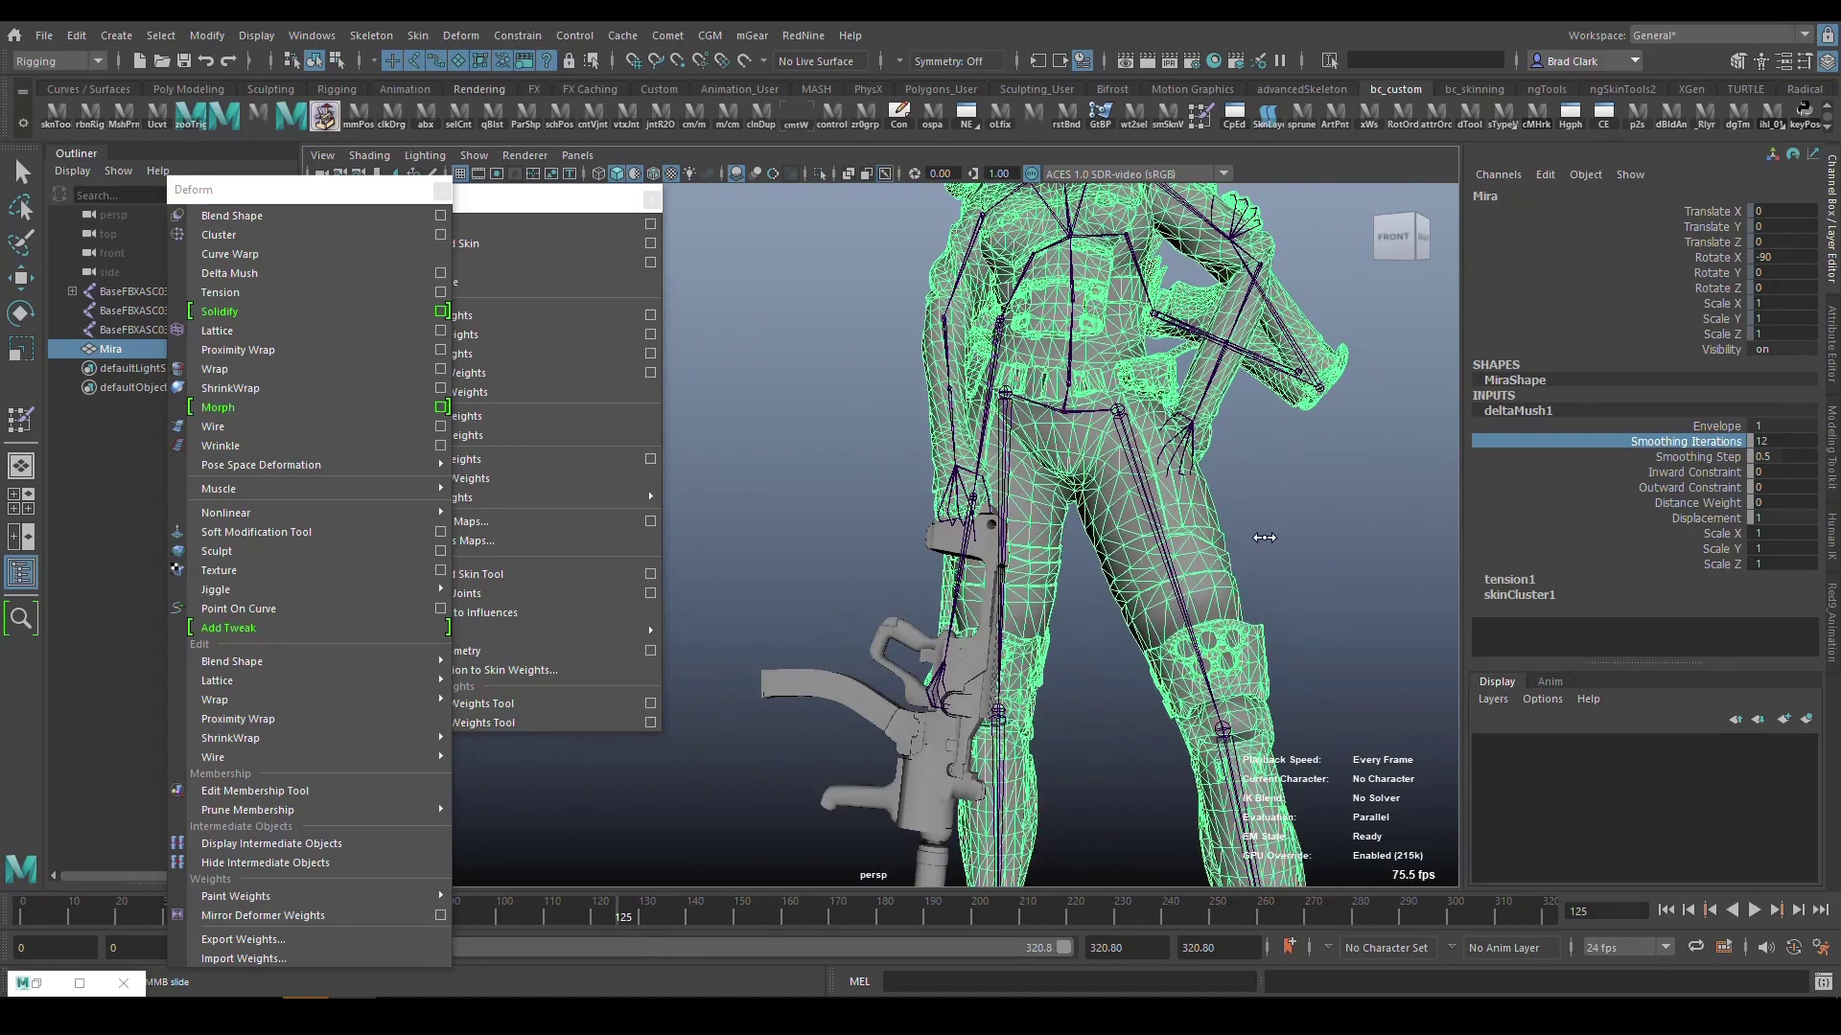
Deselect Mira, orbit around the grey mesh, and return to the frame 0 rest pose.
click(1290, 530)
alt+drag(1284, 532, 1043, 556)
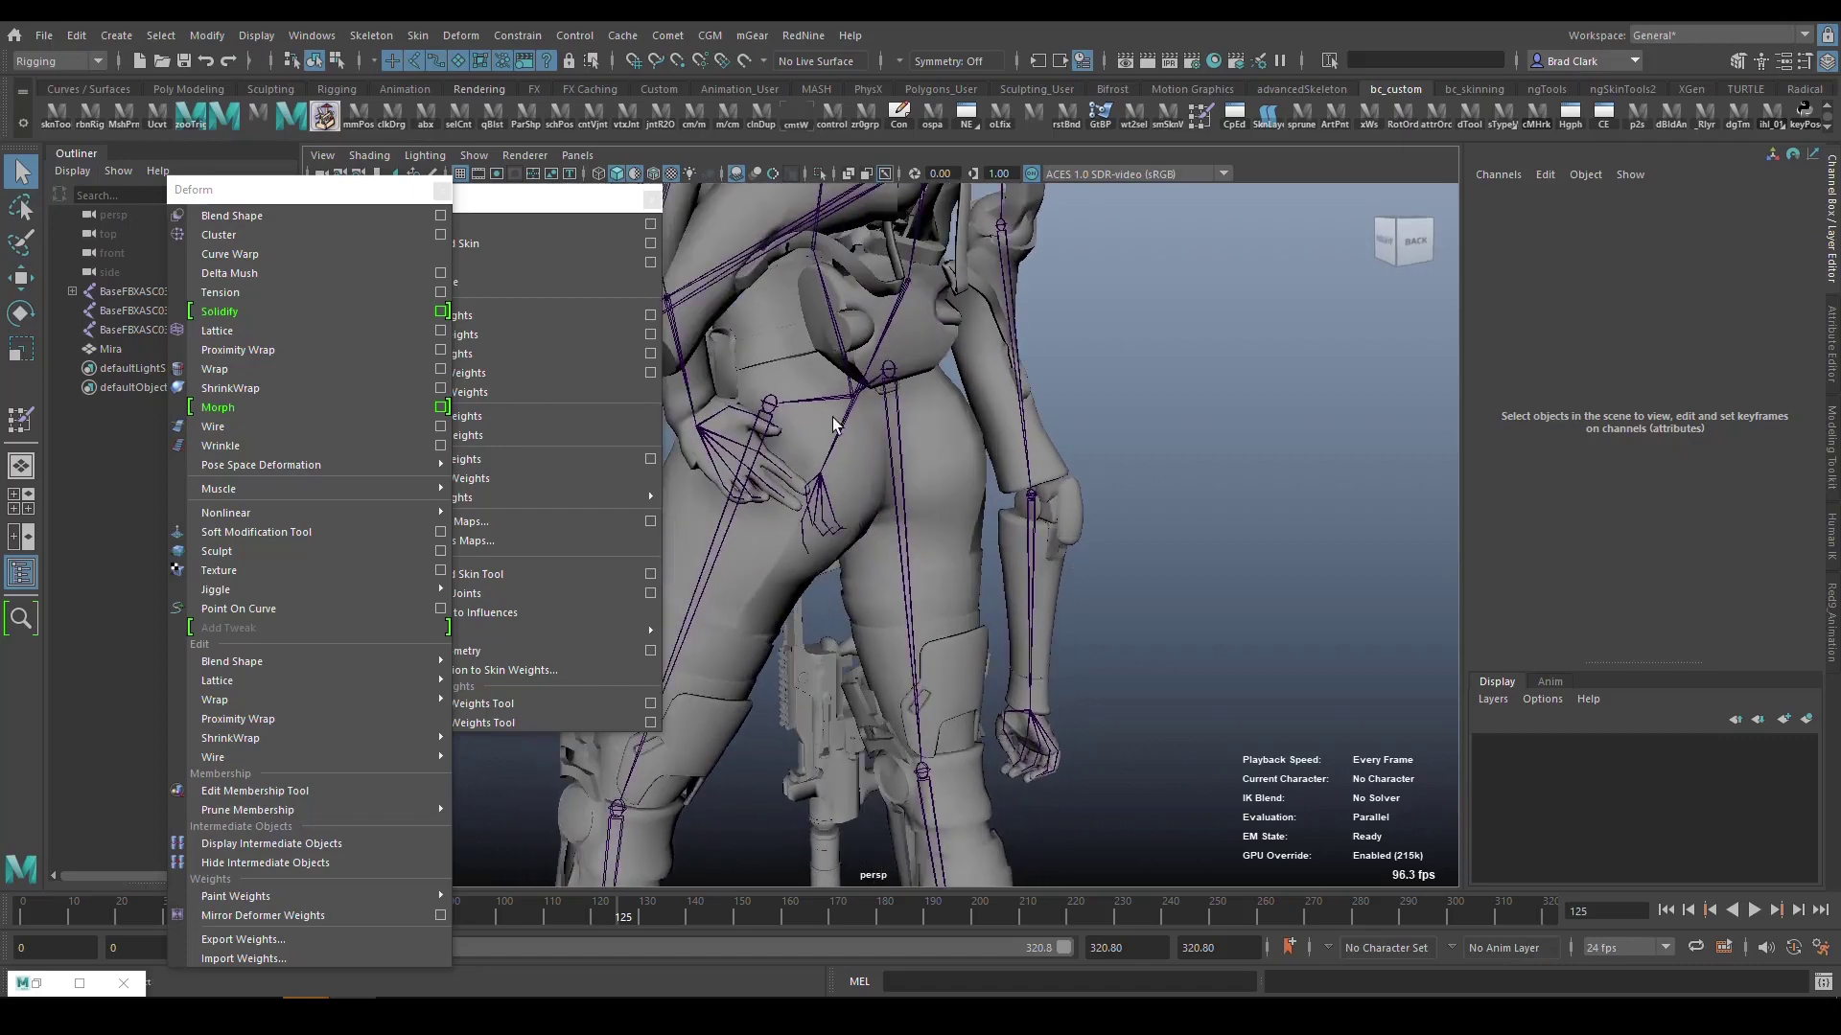
alt+drag(767, 597, 862, 592)
alt+drag(935, 501, 1067, 365)
alt+drag(1252, 409, 819, 453)
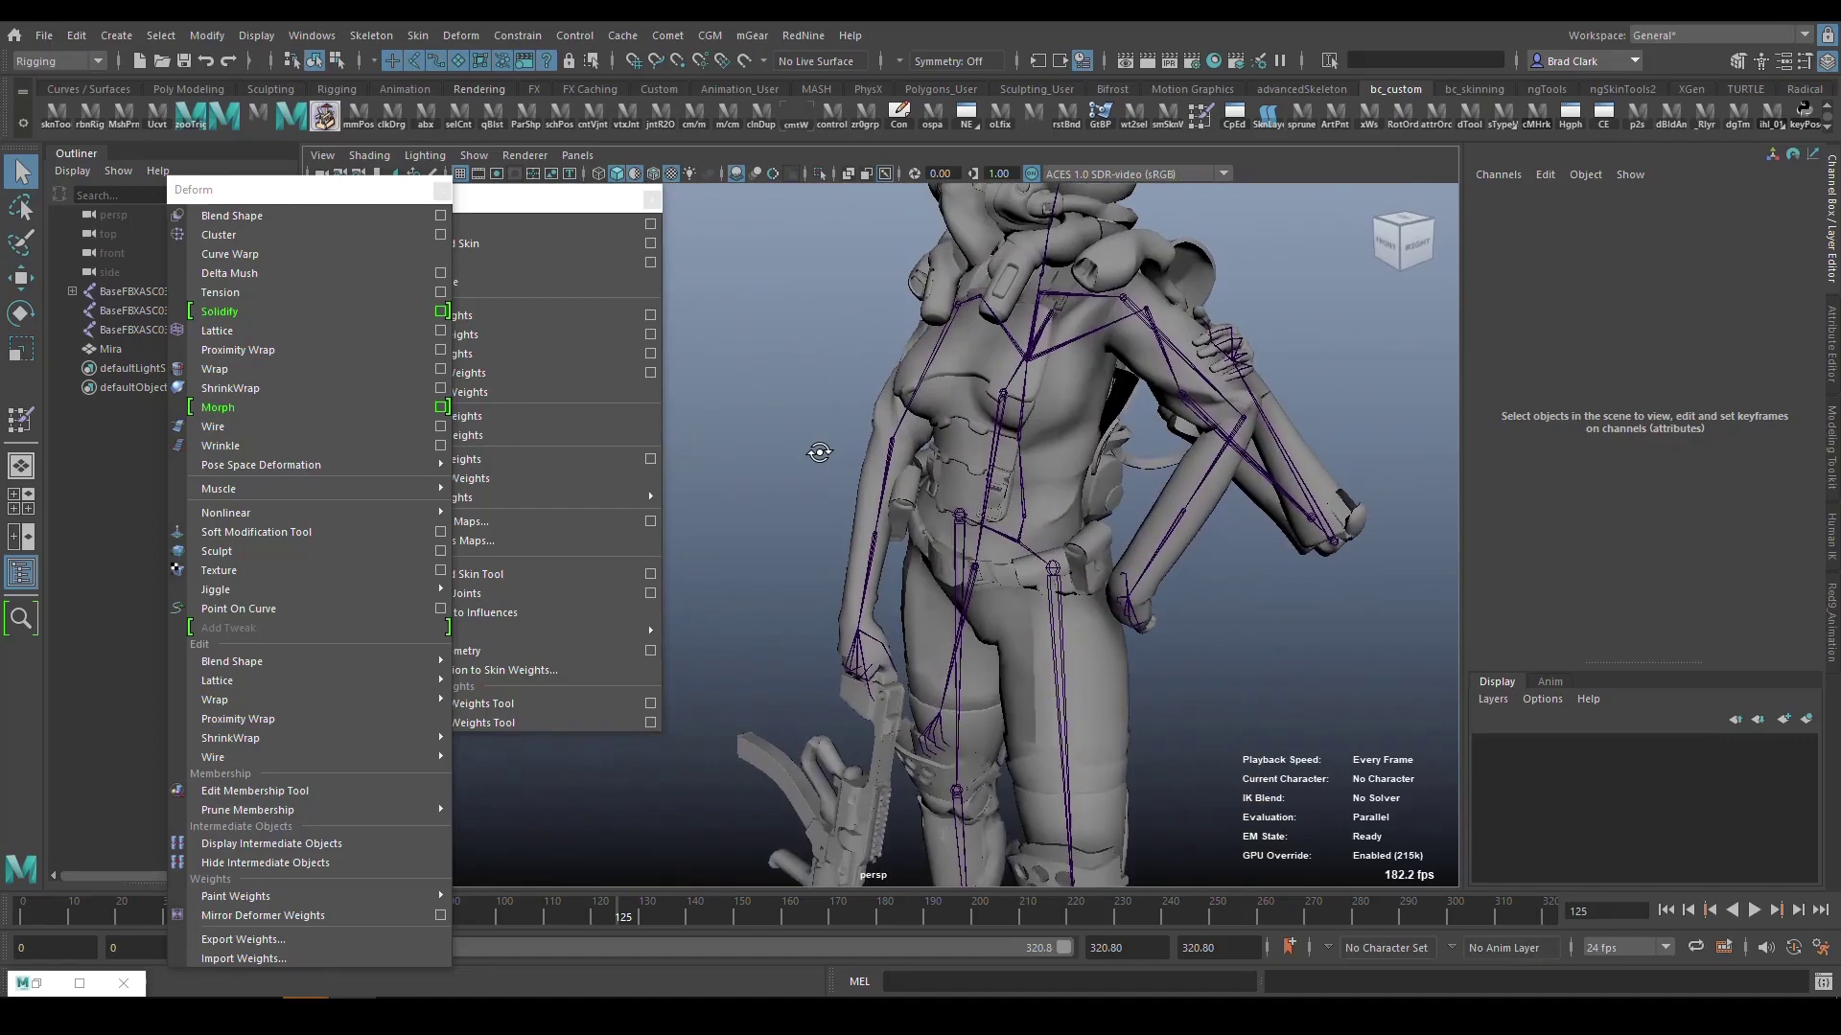
mouse_move(1114, 464)
alt+mouse_down()
mouse_move(1285, 419)
mouse_move(1217, 446)
alt+mouse_up()
scroll(1282, 422, down, 5)
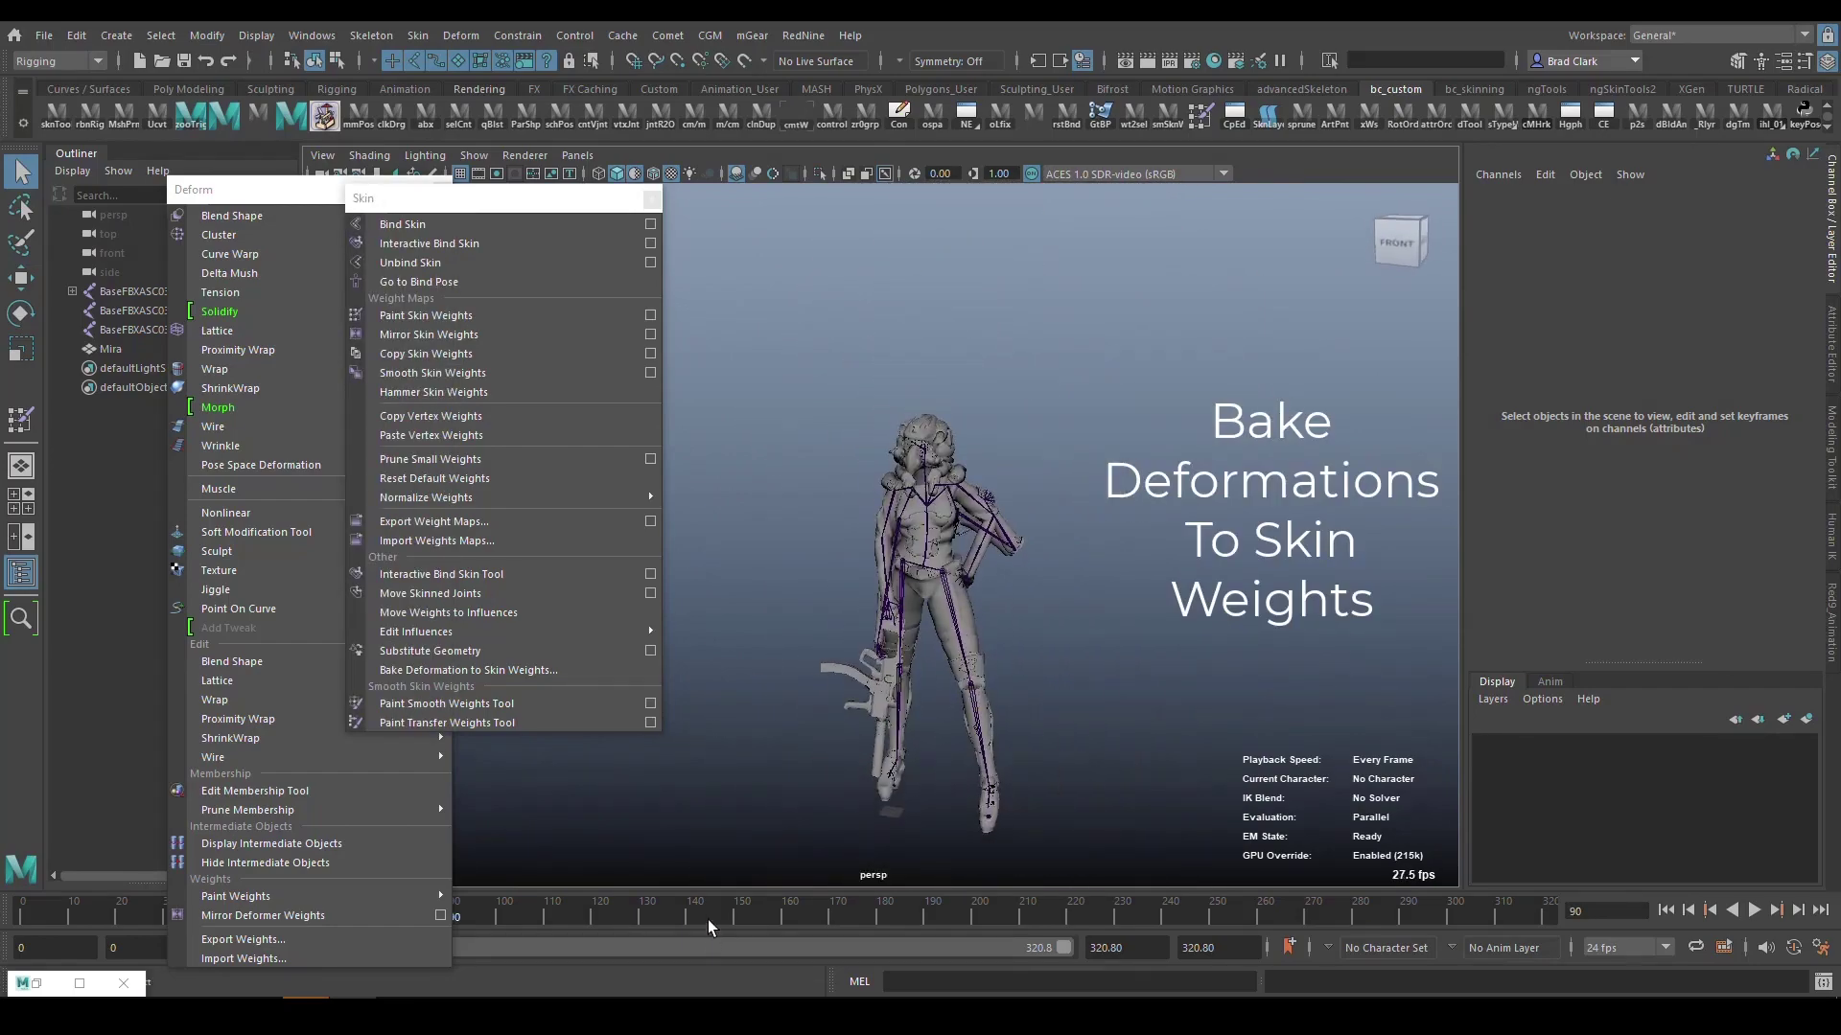
drag(707, 918, 23, 966)
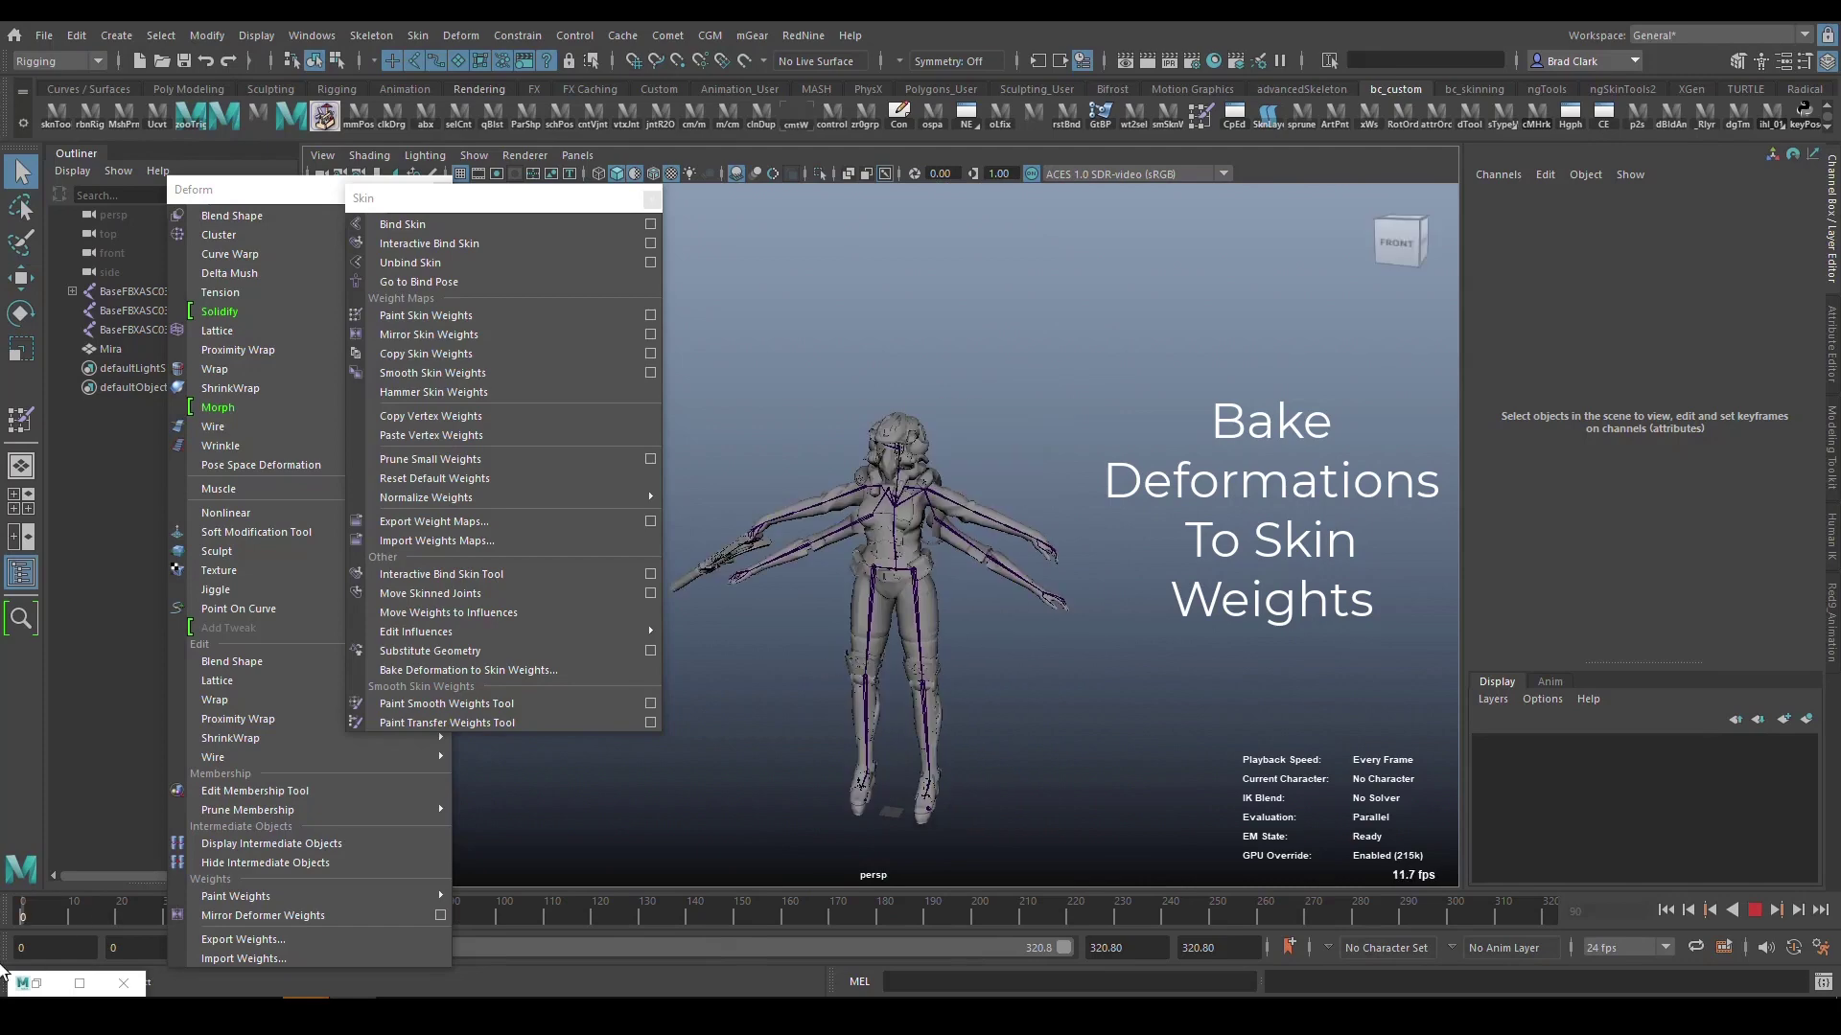
scroll(946, 638, up, 5)
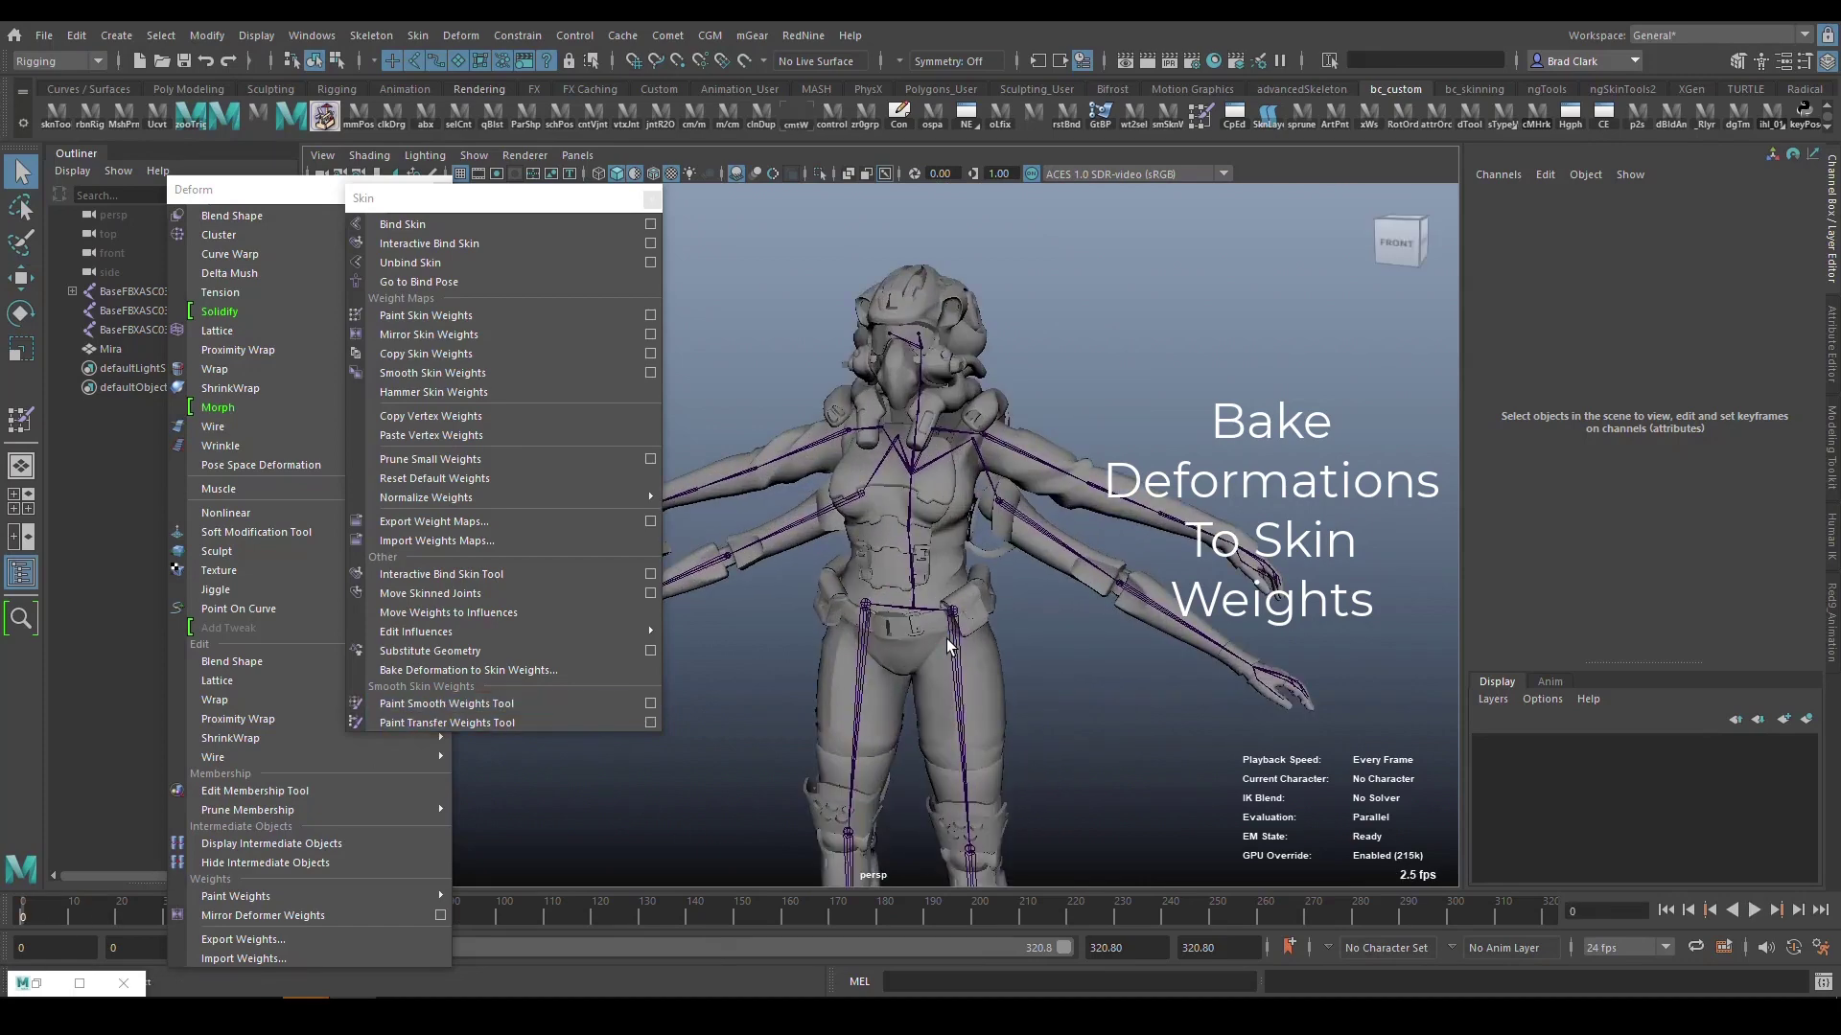
click(968, 539)
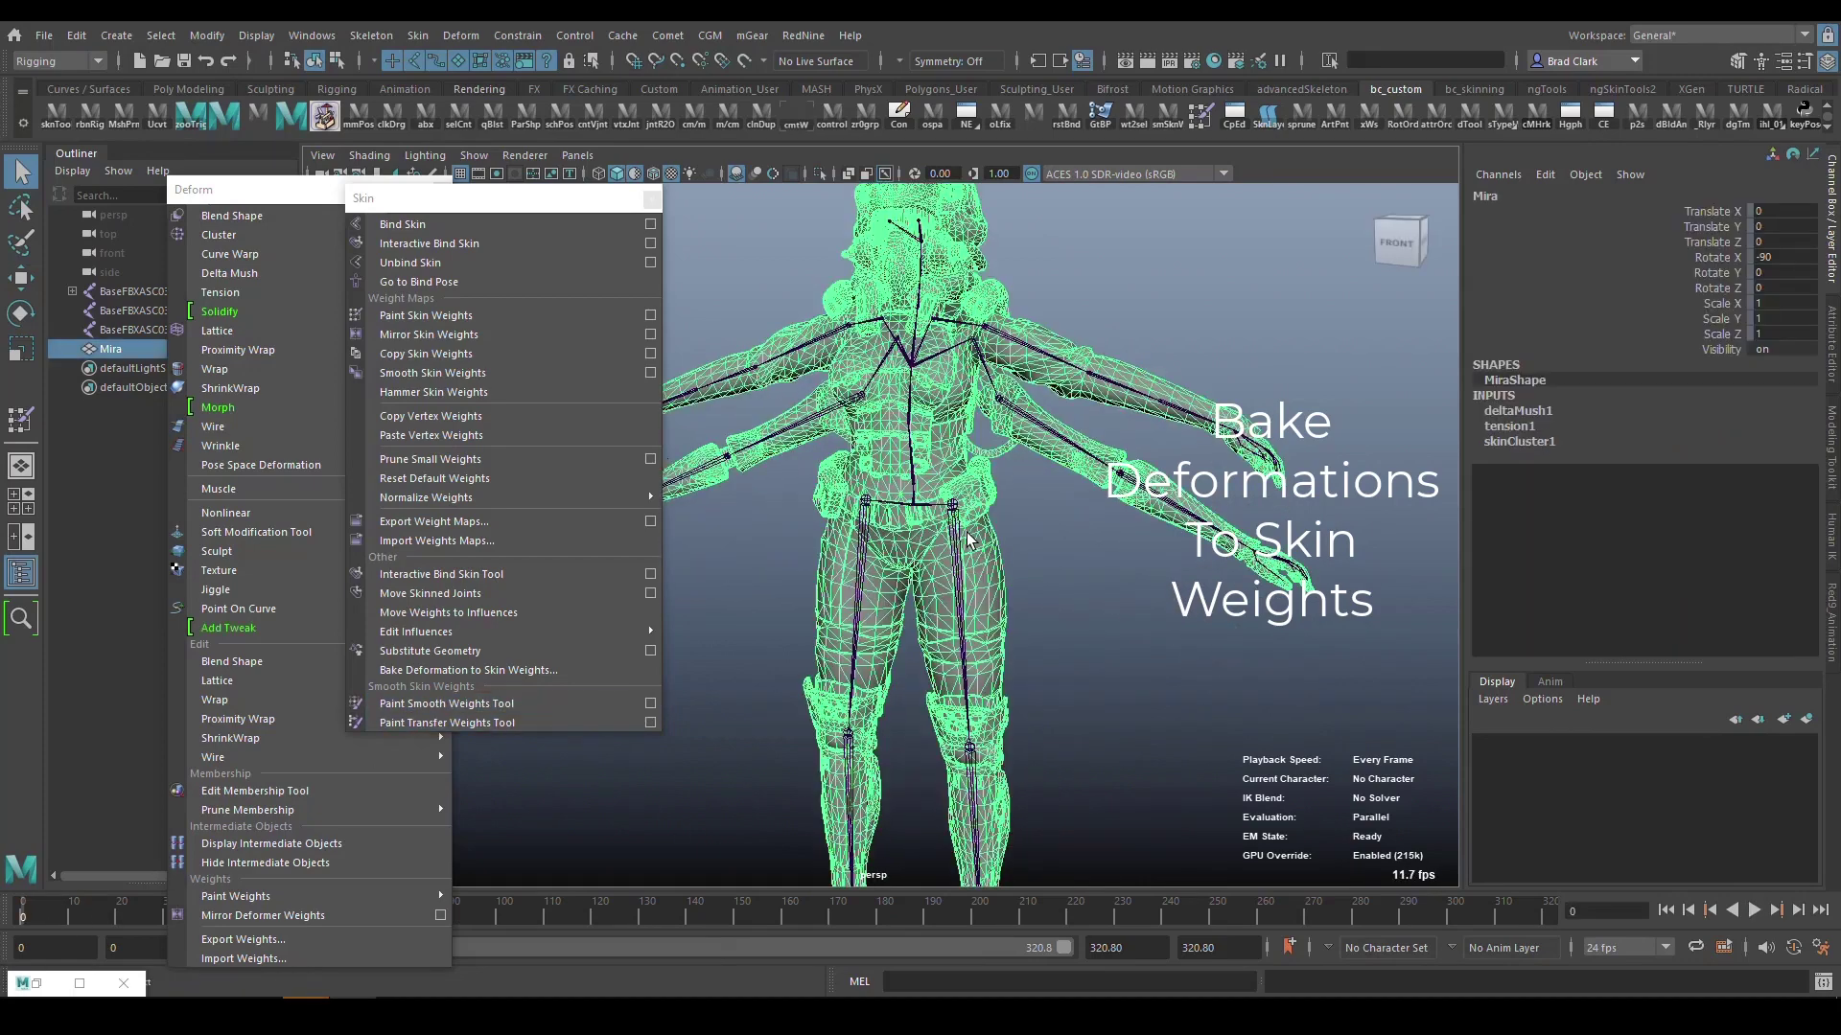
click(1517, 411)
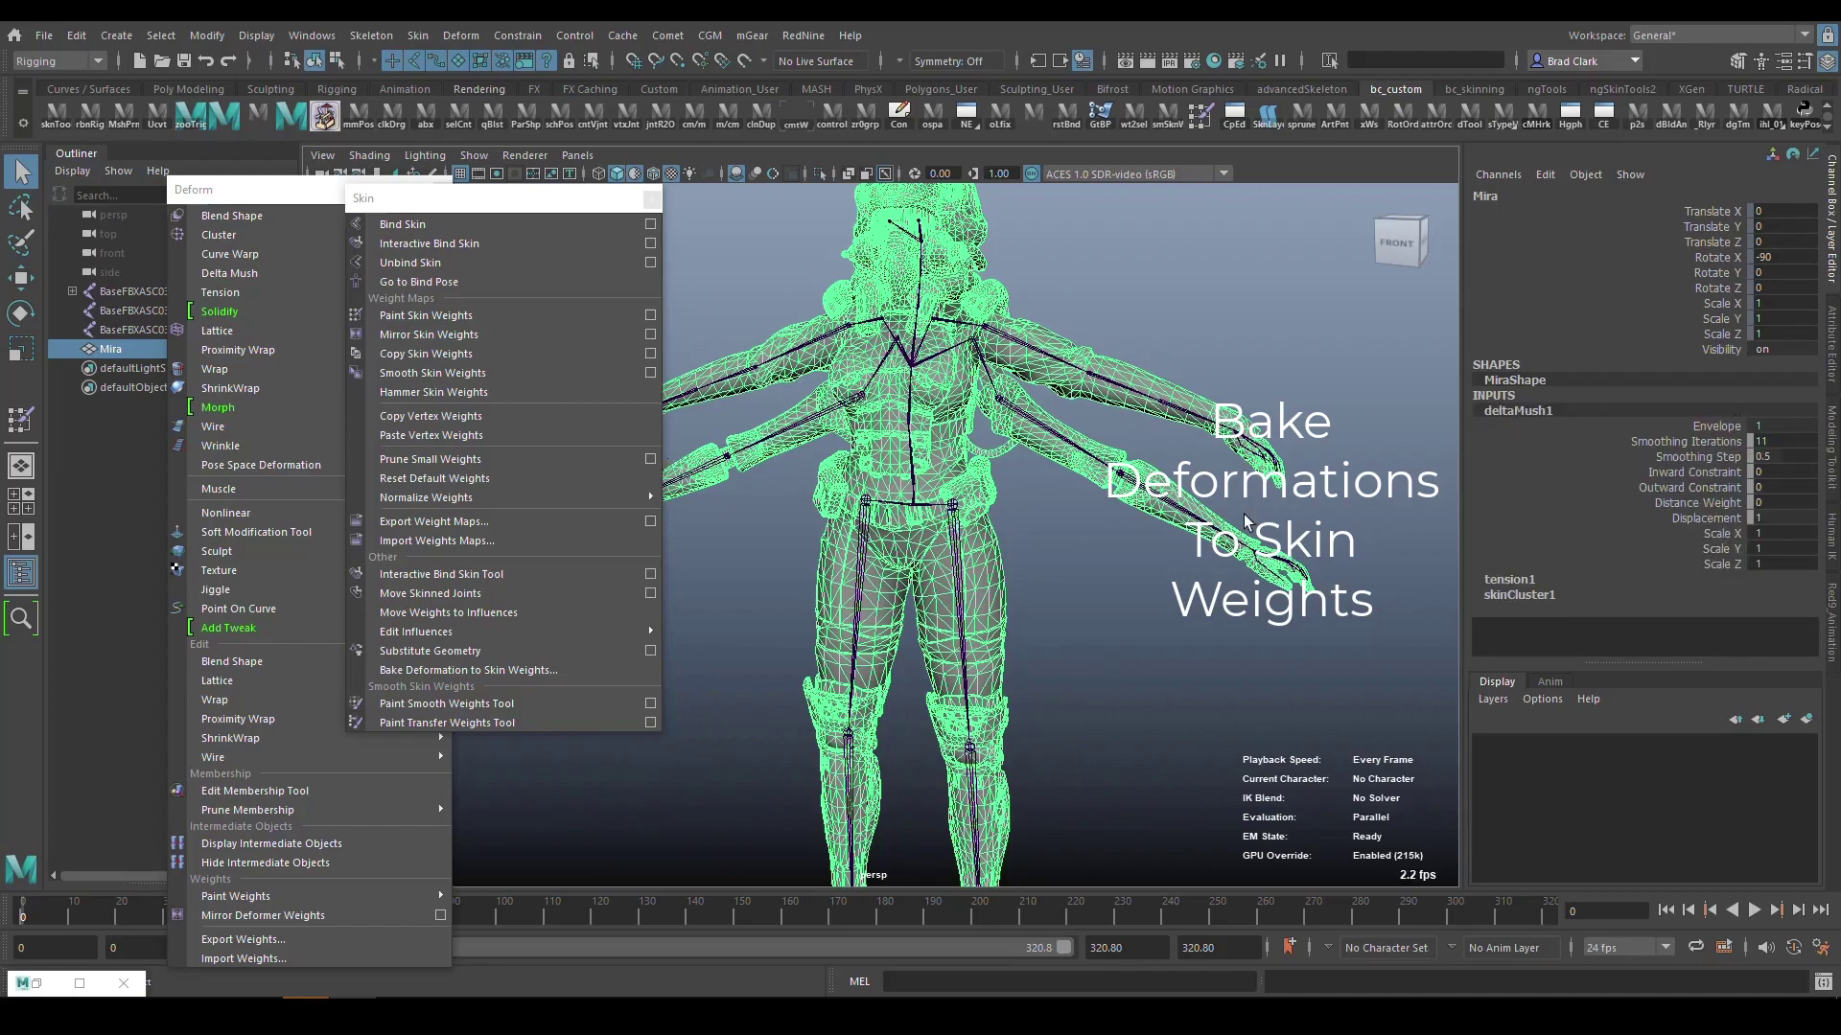
scroll(1245, 521, down, 3)
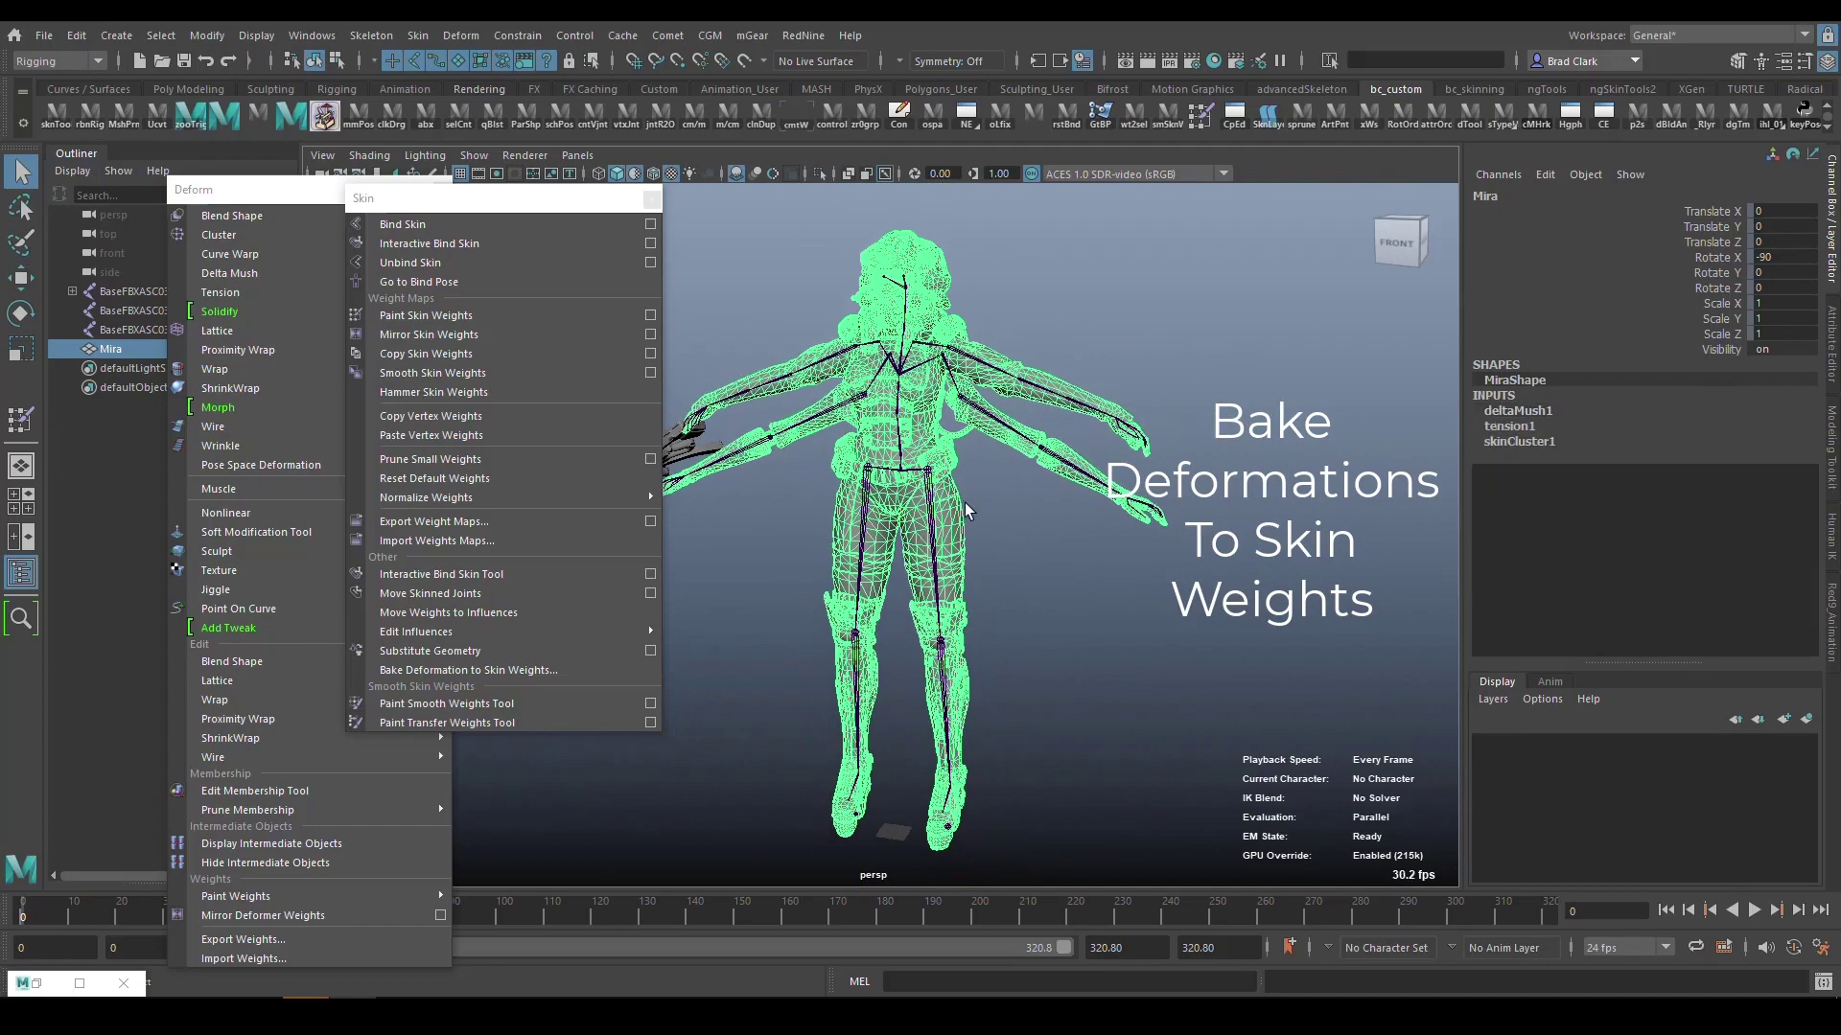
alt+drag(962, 502, 1031, 507)
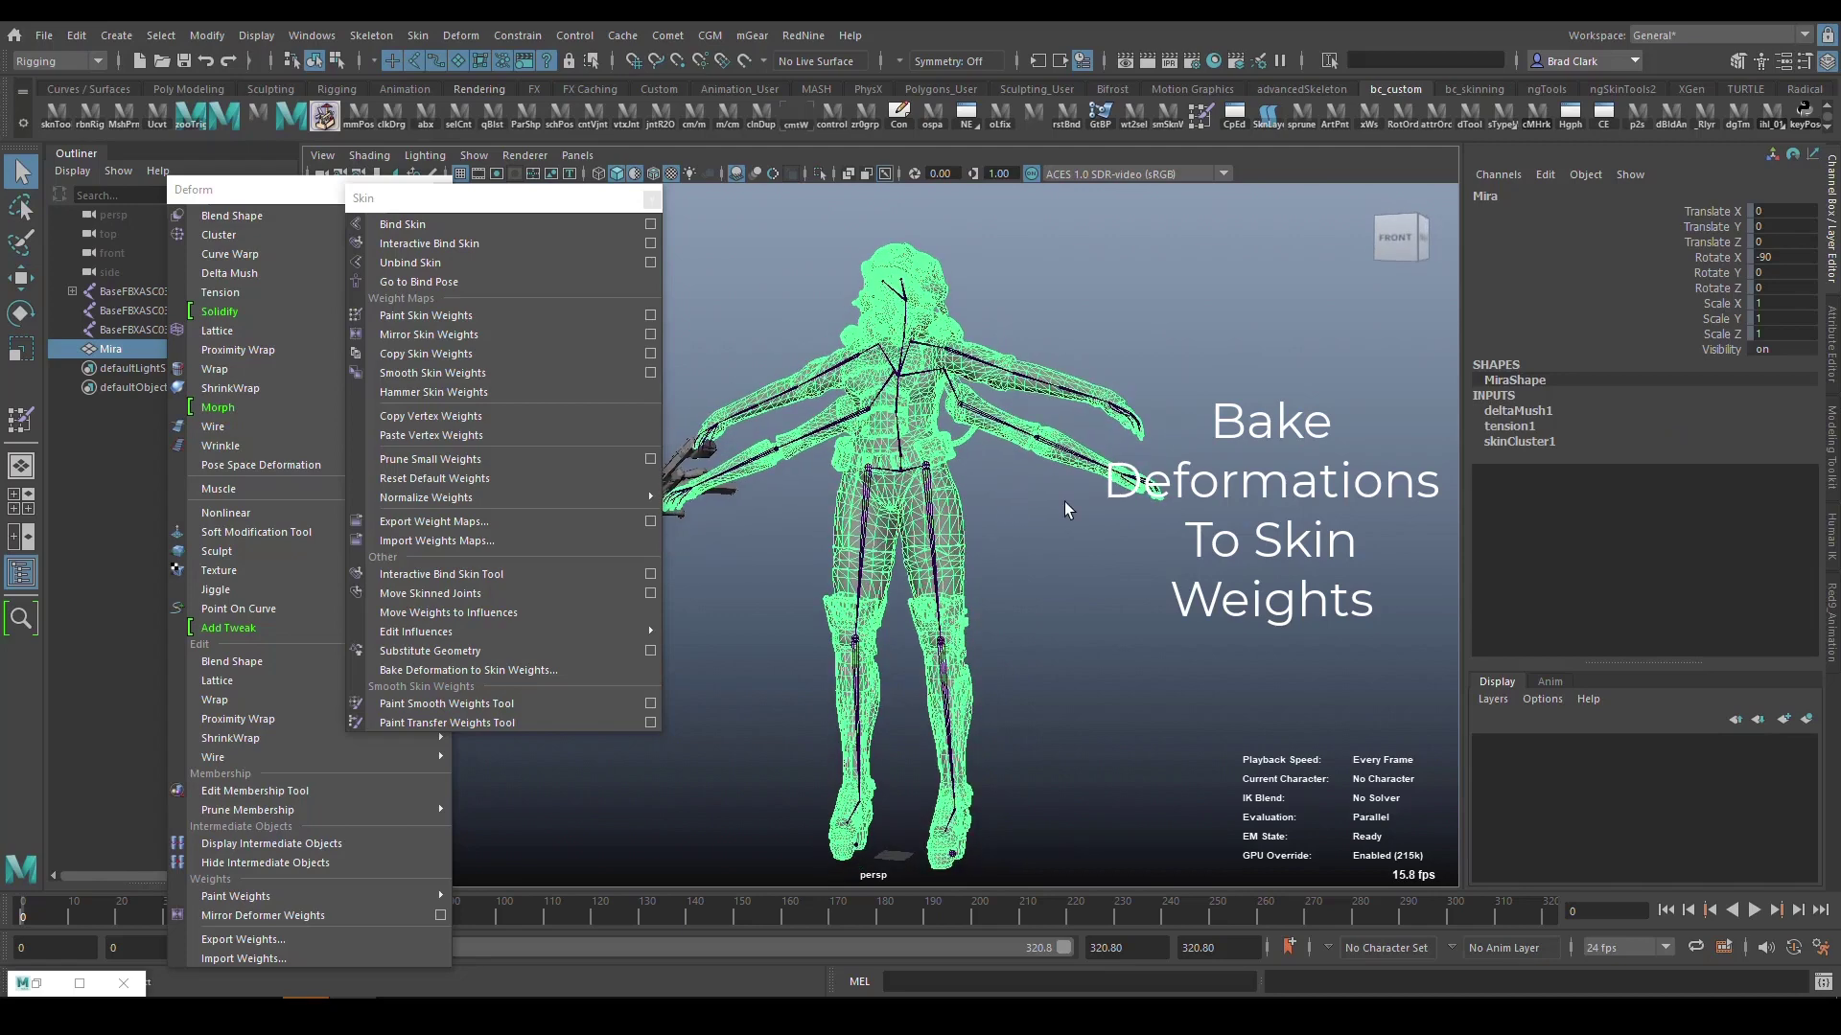
right_click(966, 489)
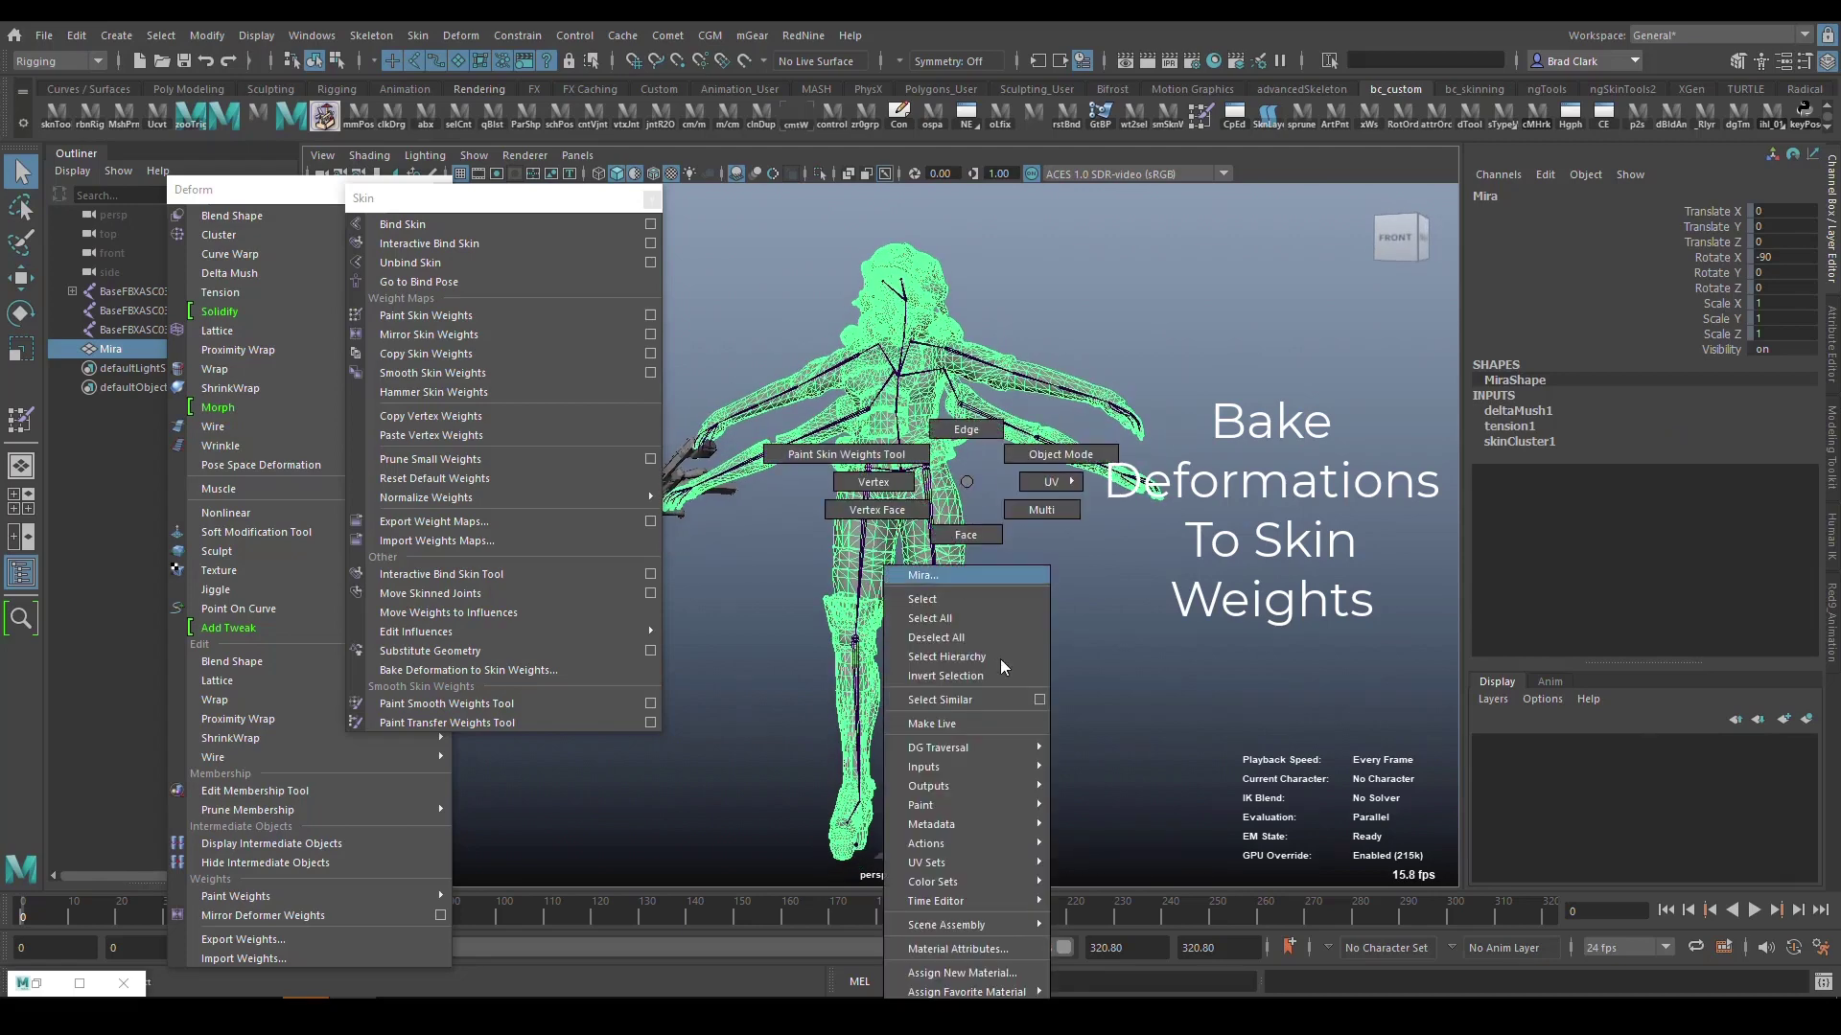
mouse_move(1035, 806)
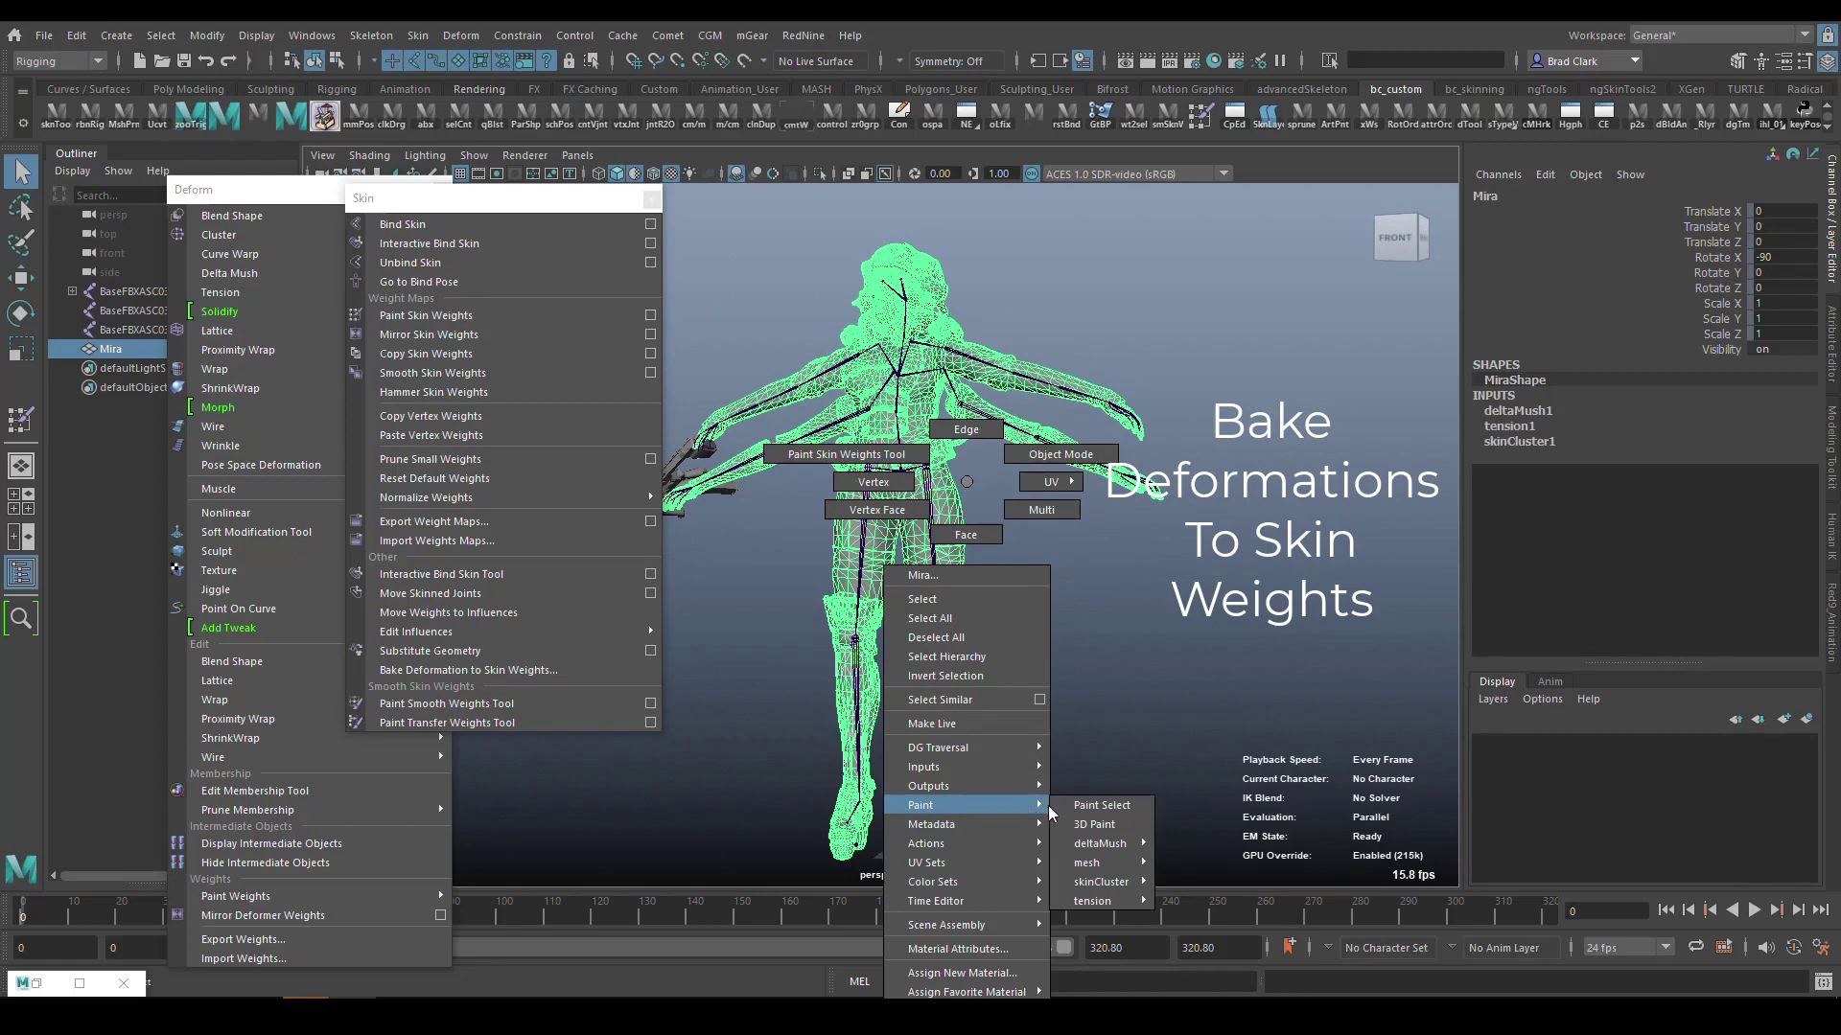
mouse_move(1140, 902)
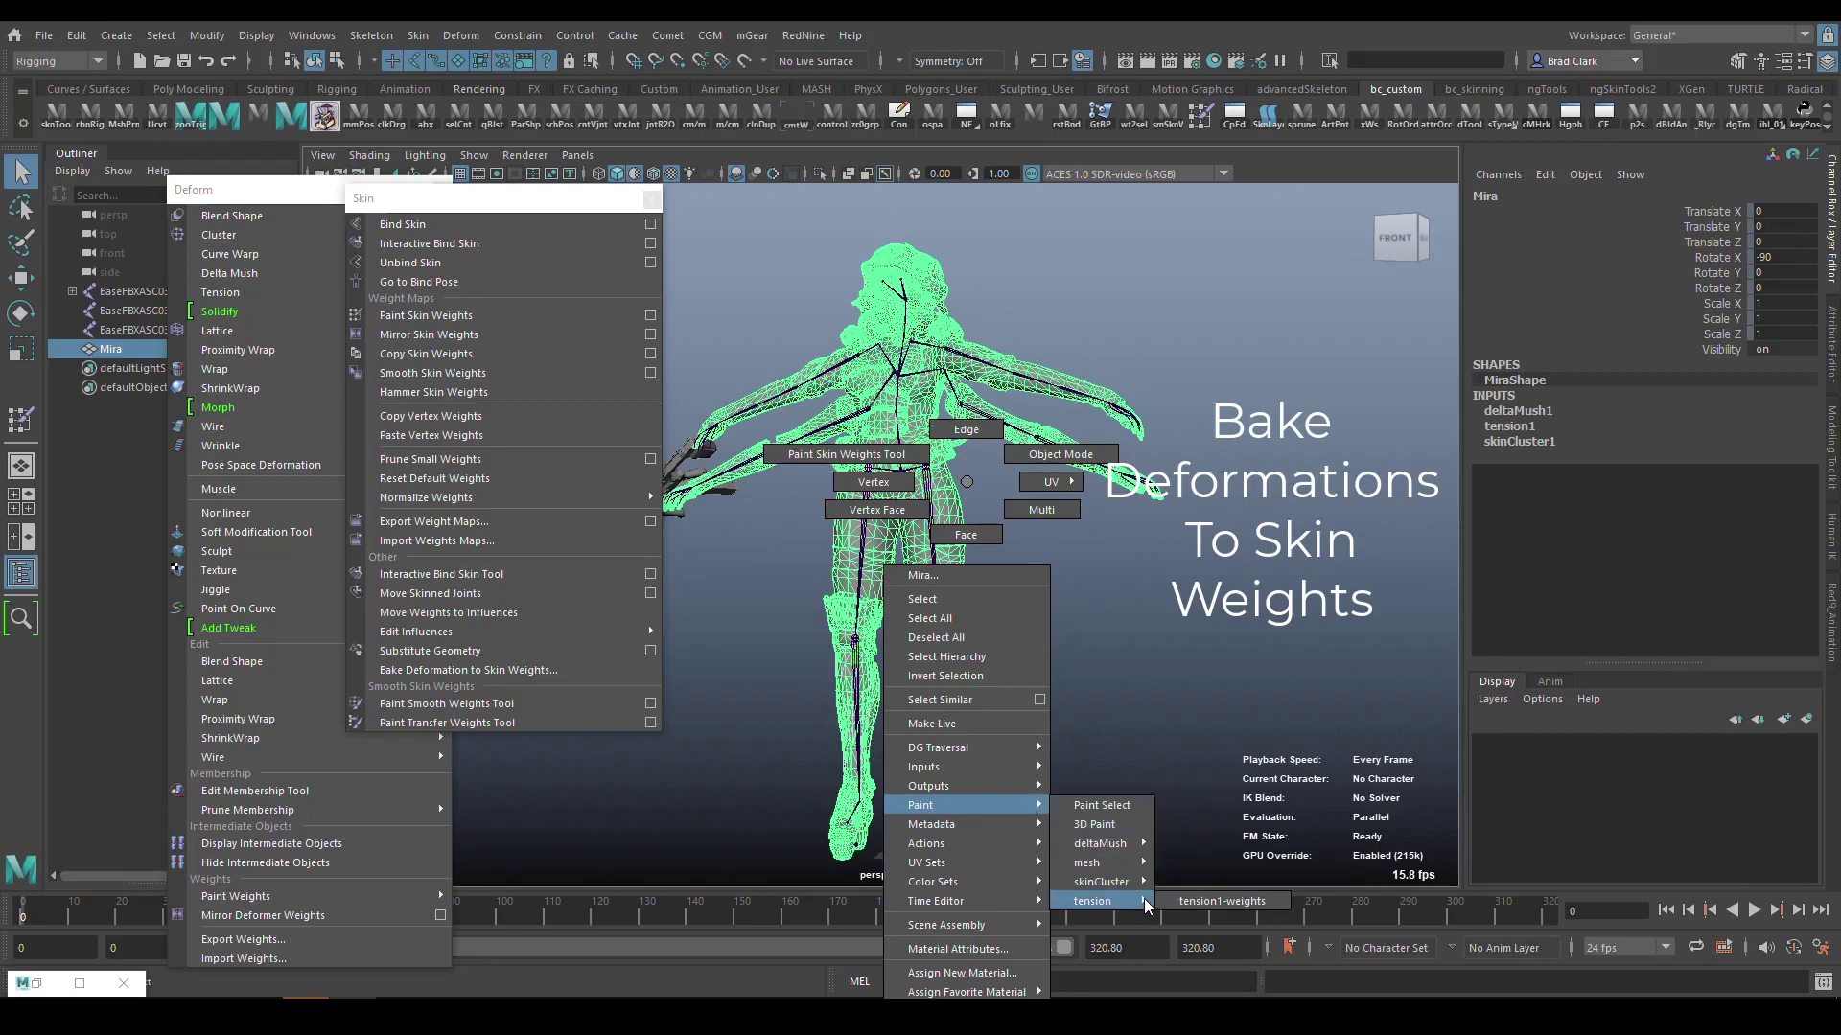
mouse_move(1136, 843)
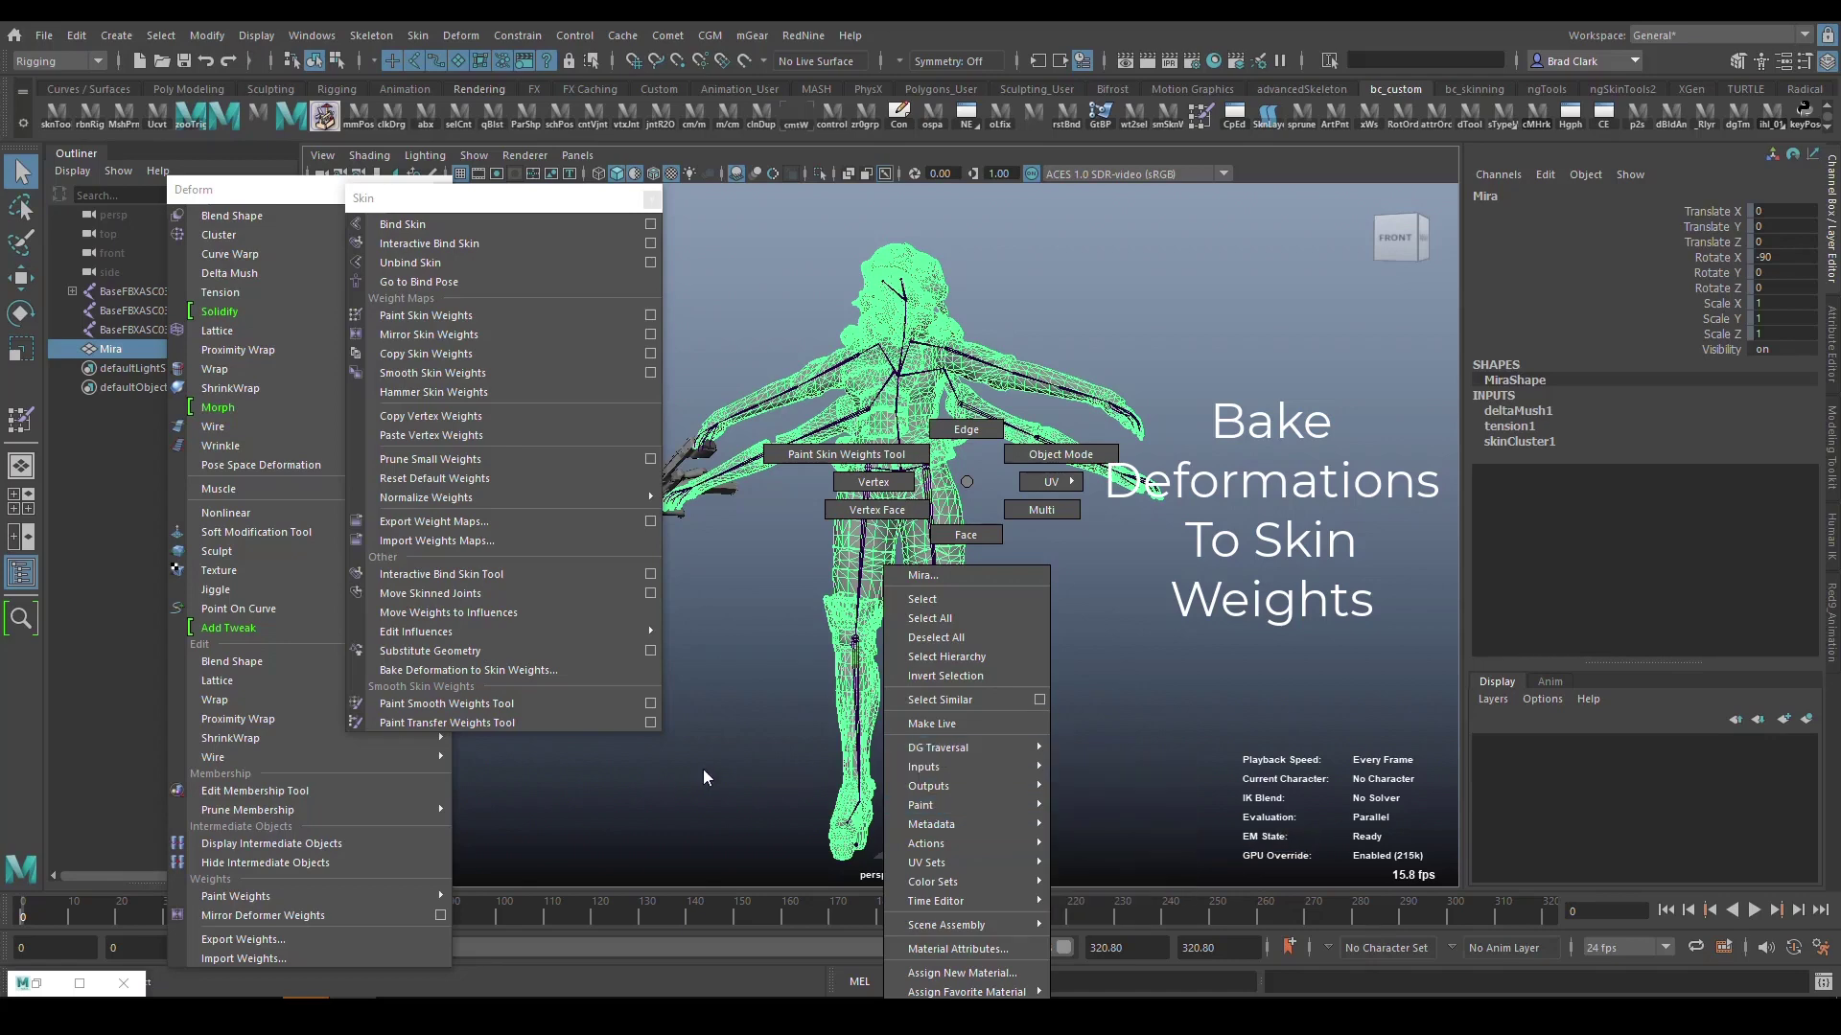
click(739, 764)
mouse_move(928, 538)
alt+mouse_down()
mouse_move(955, 556)
mouse_move(870, 568)
mouse_move(904, 564)
alt+mouse_up()
alt+middle_drag(1014, 620, 1079, 602)
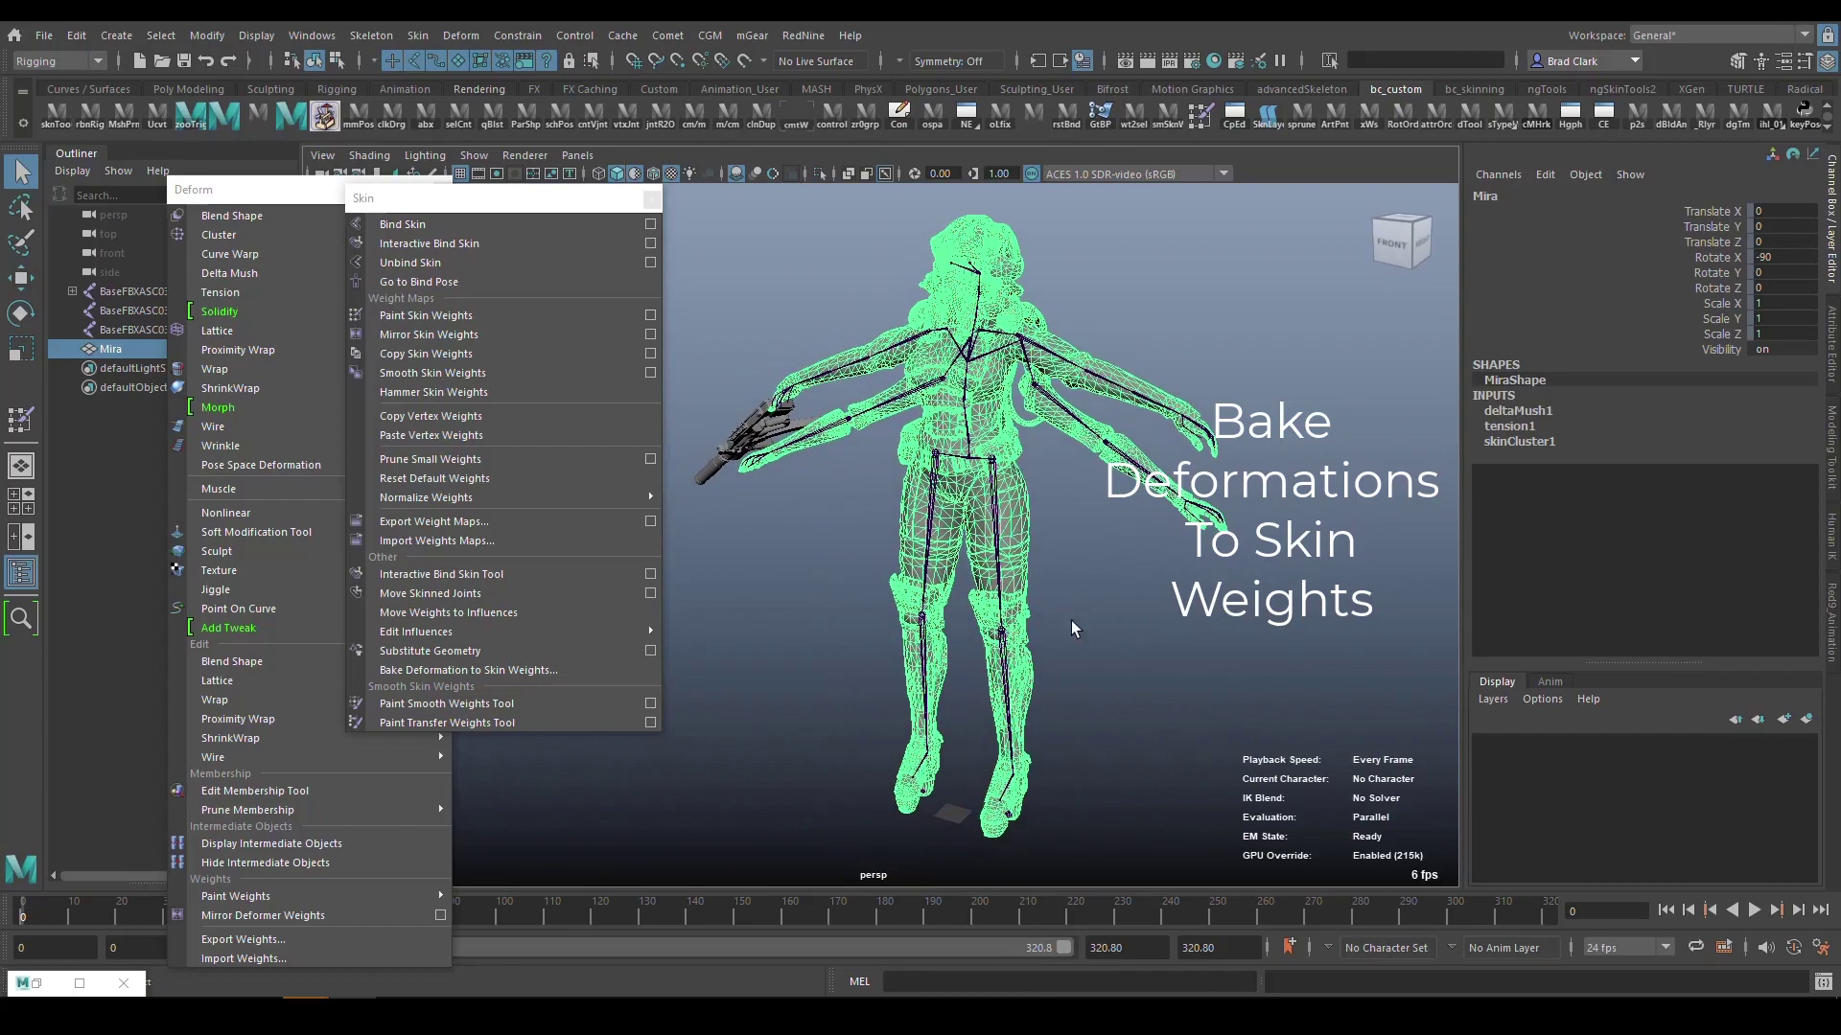
Play the animation, stop at frame 39 and orbit around, then select Mira and replay.
click(1070, 637)
alt+drag(1016, 738, 1056, 746)
key(alt+v)
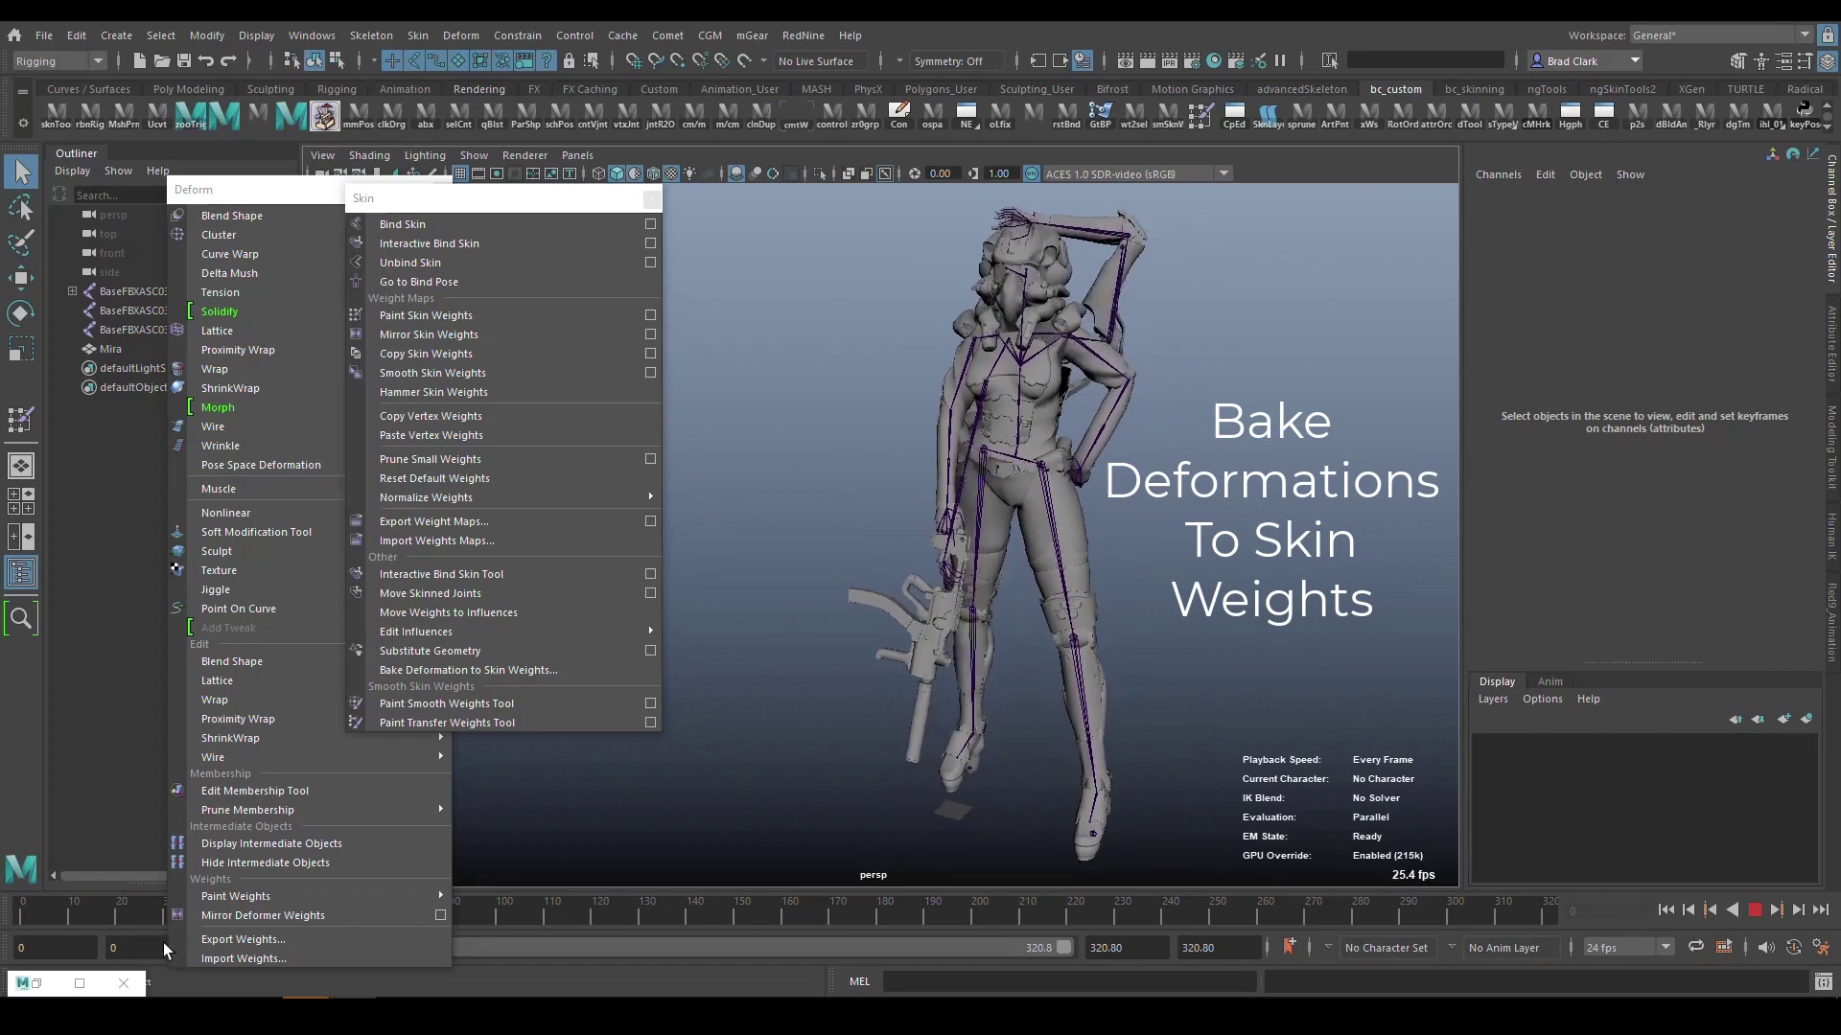
key(alt+v)
alt+drag(968, 408, 668, 363)
scroll(794, 396, up, 3)
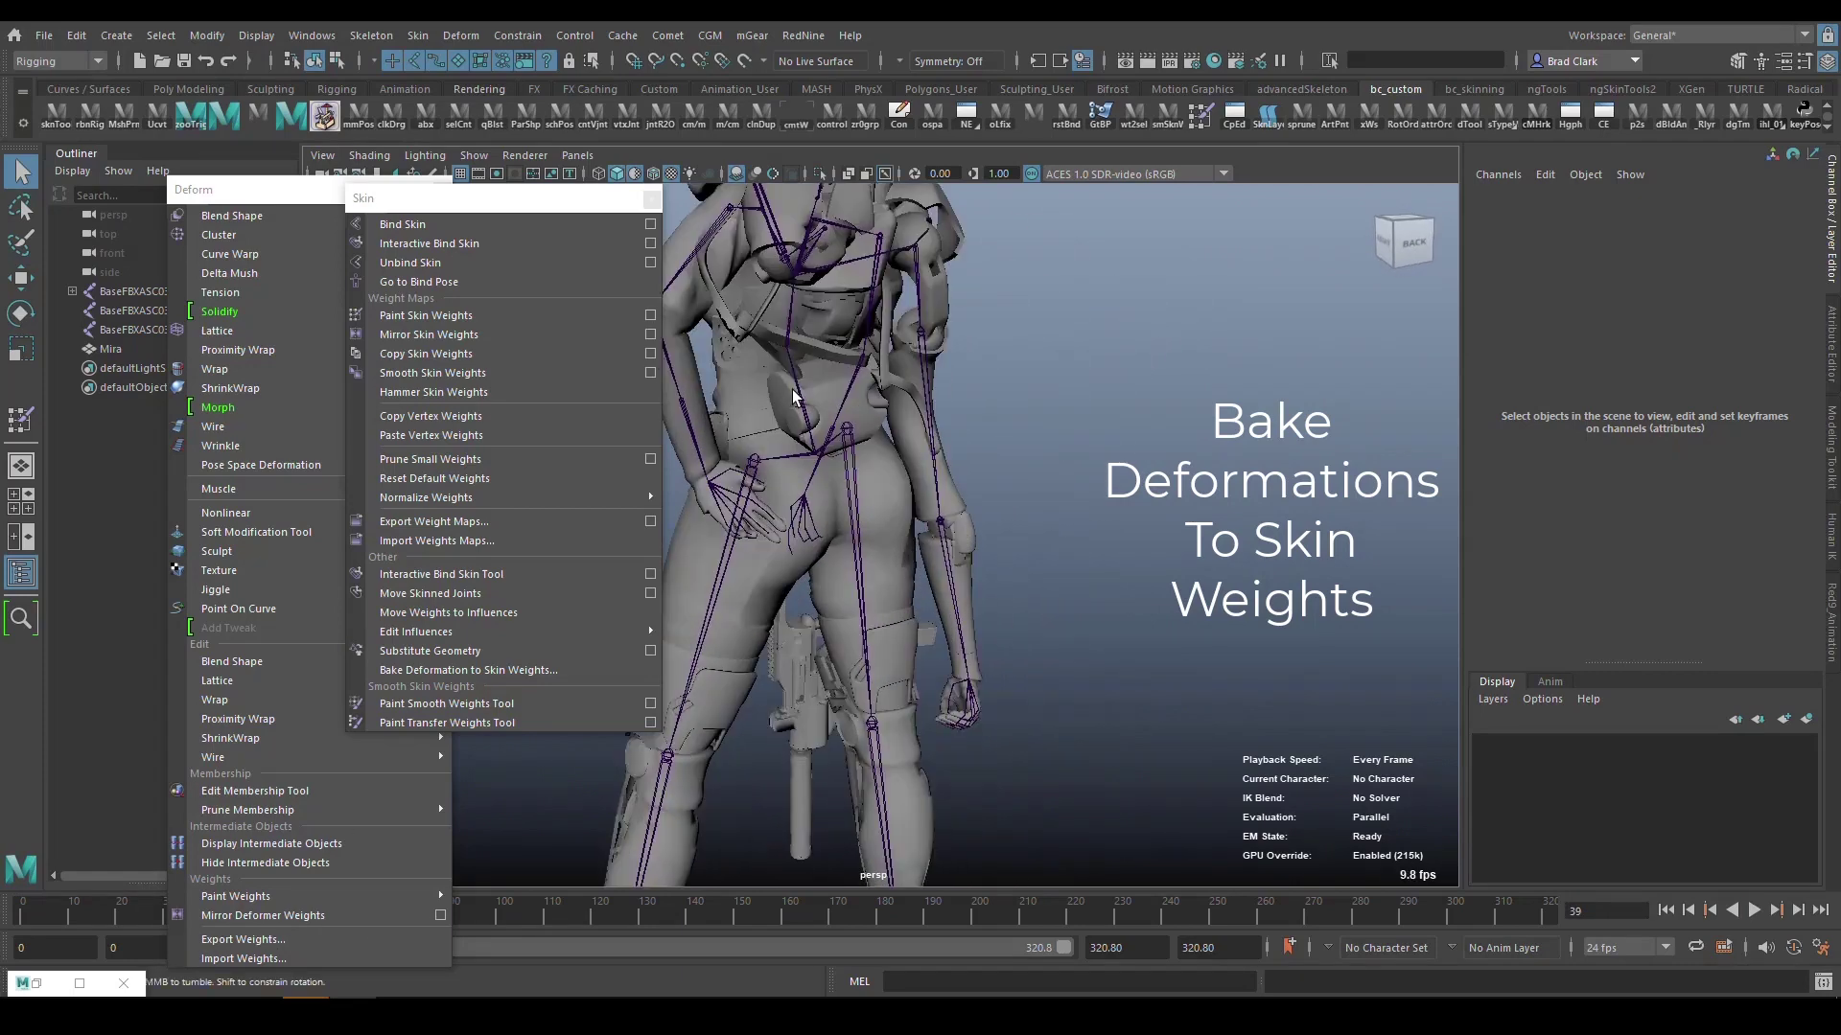
alt+drag(794, 396, 1019, 614)
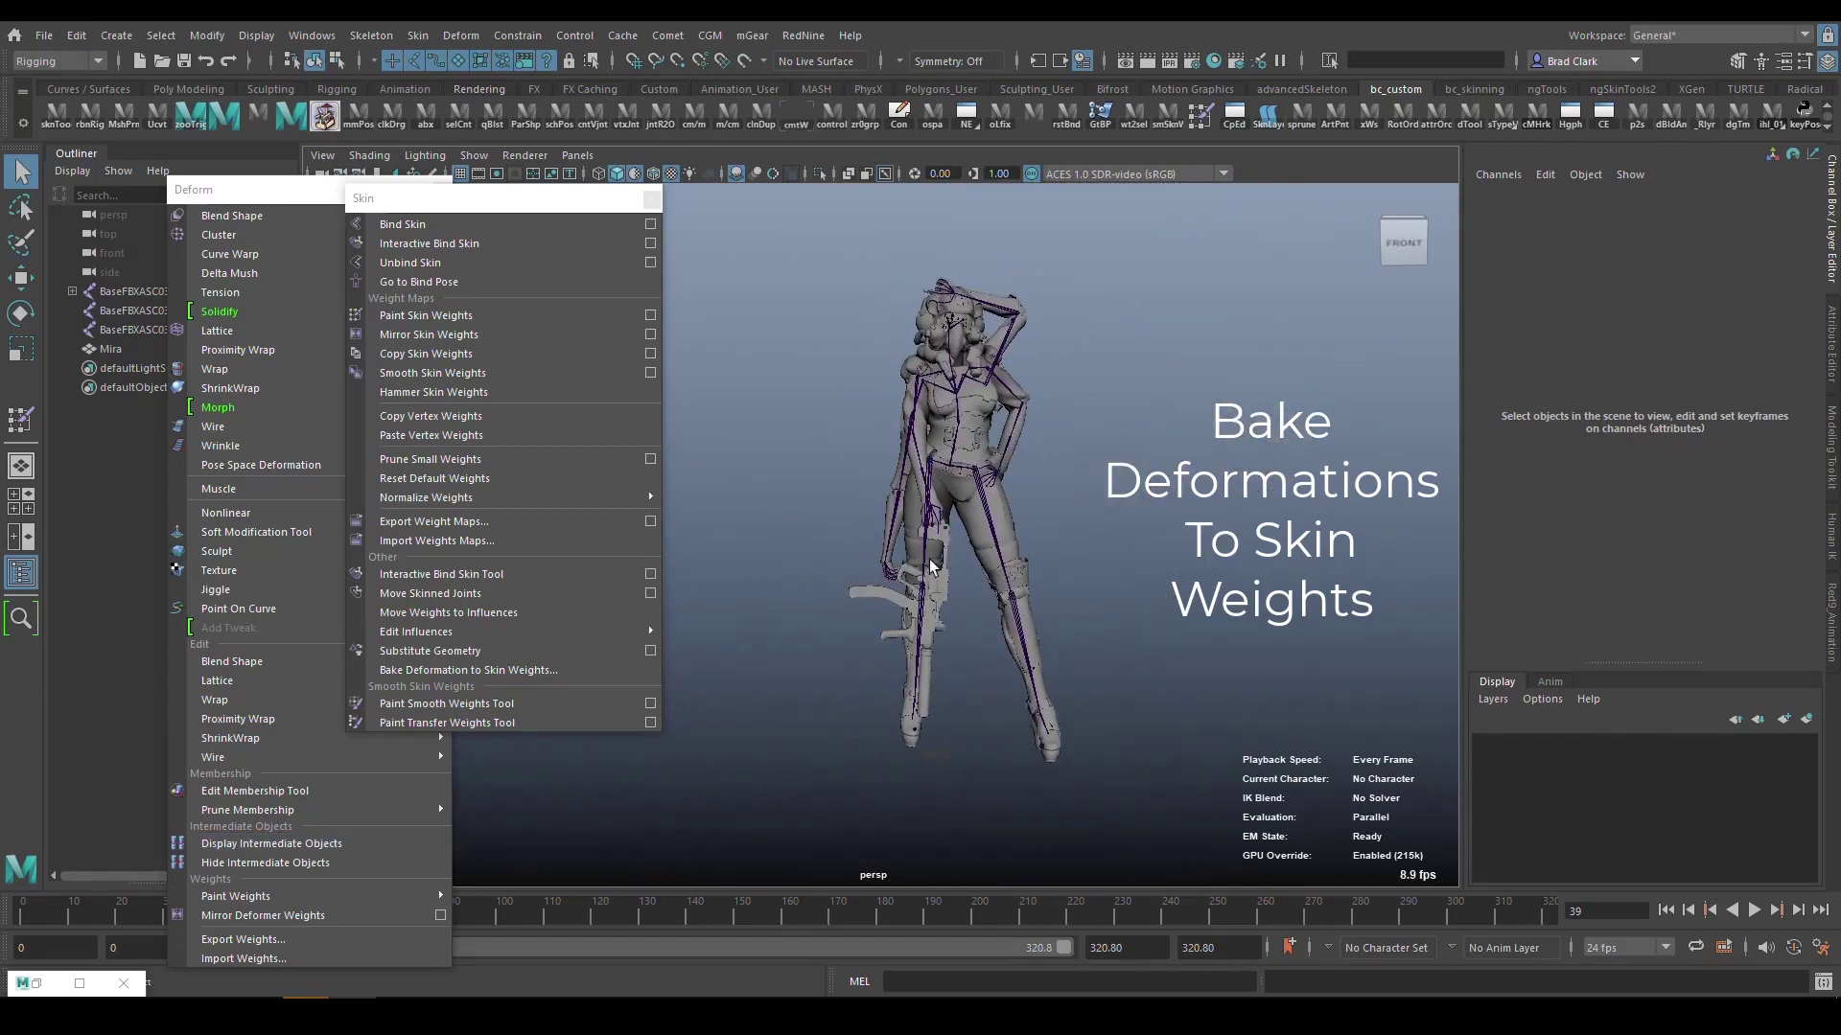
click(977, 542)
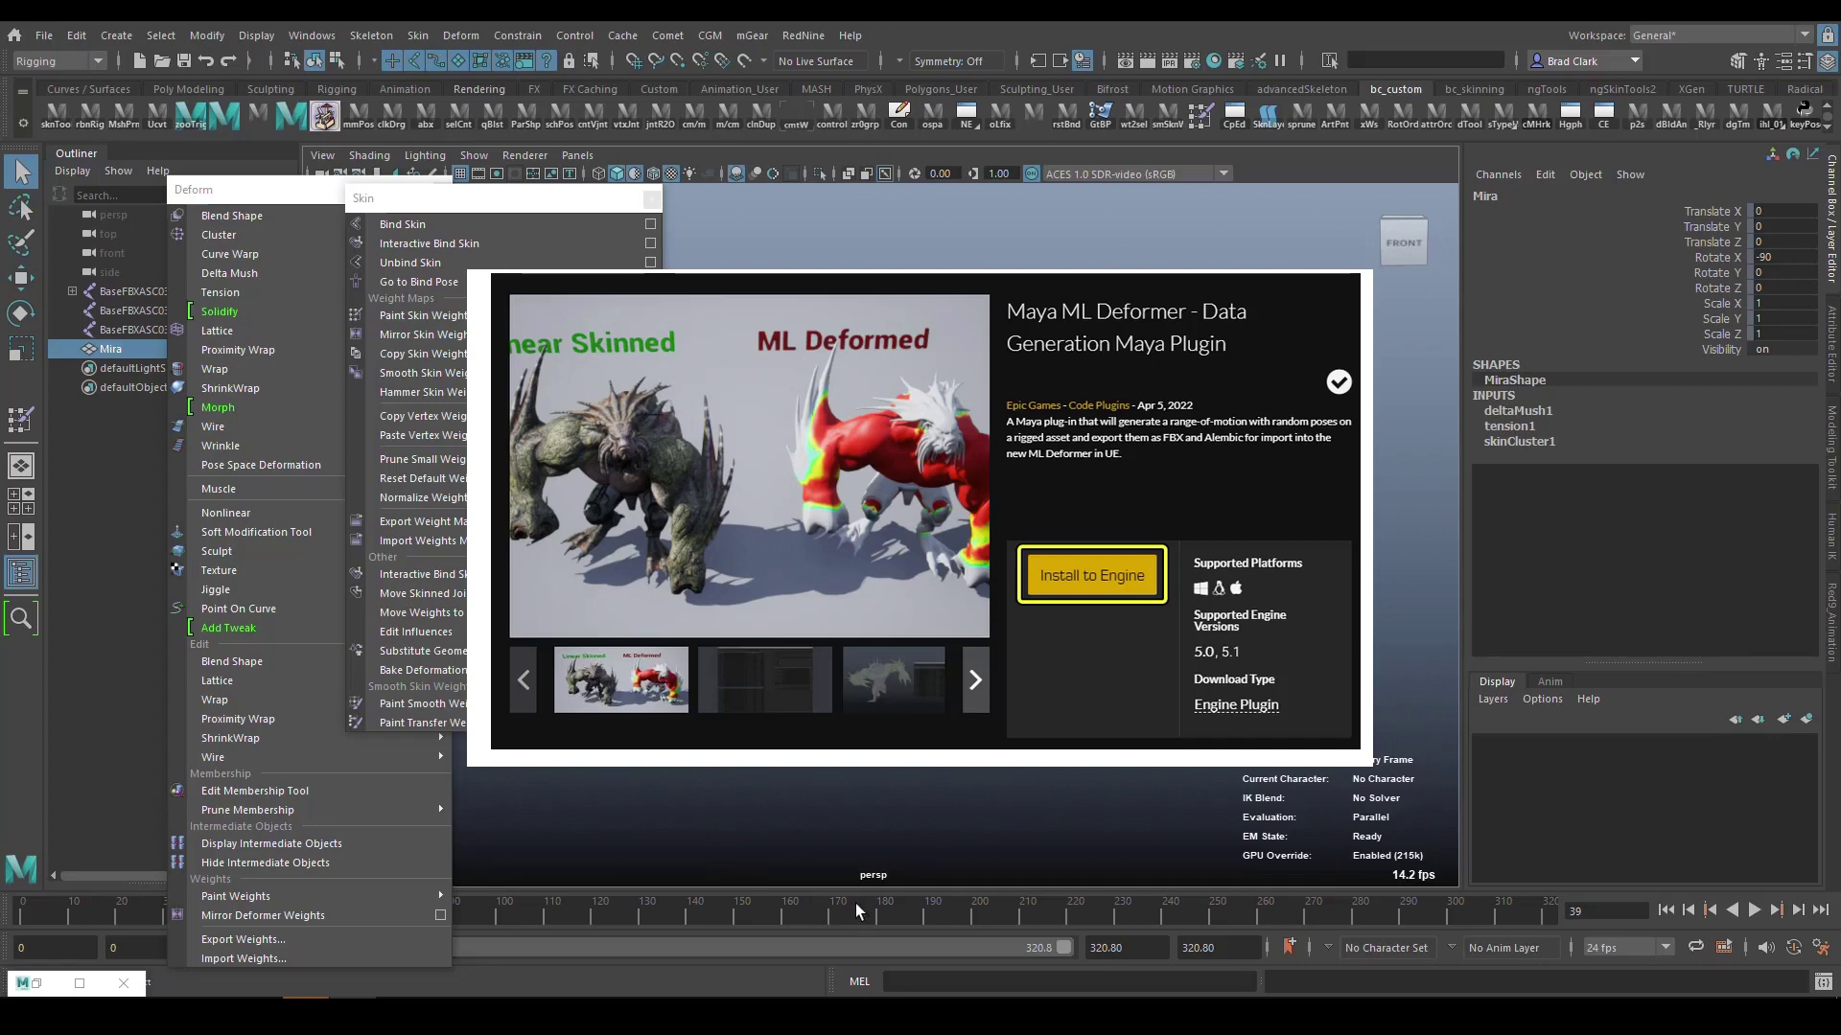
key(alt+v)
Stop playback at frame 0, deselect Mira, and open Skin > Bake Deformation to Skin Weights.
key(alt+shift+v)
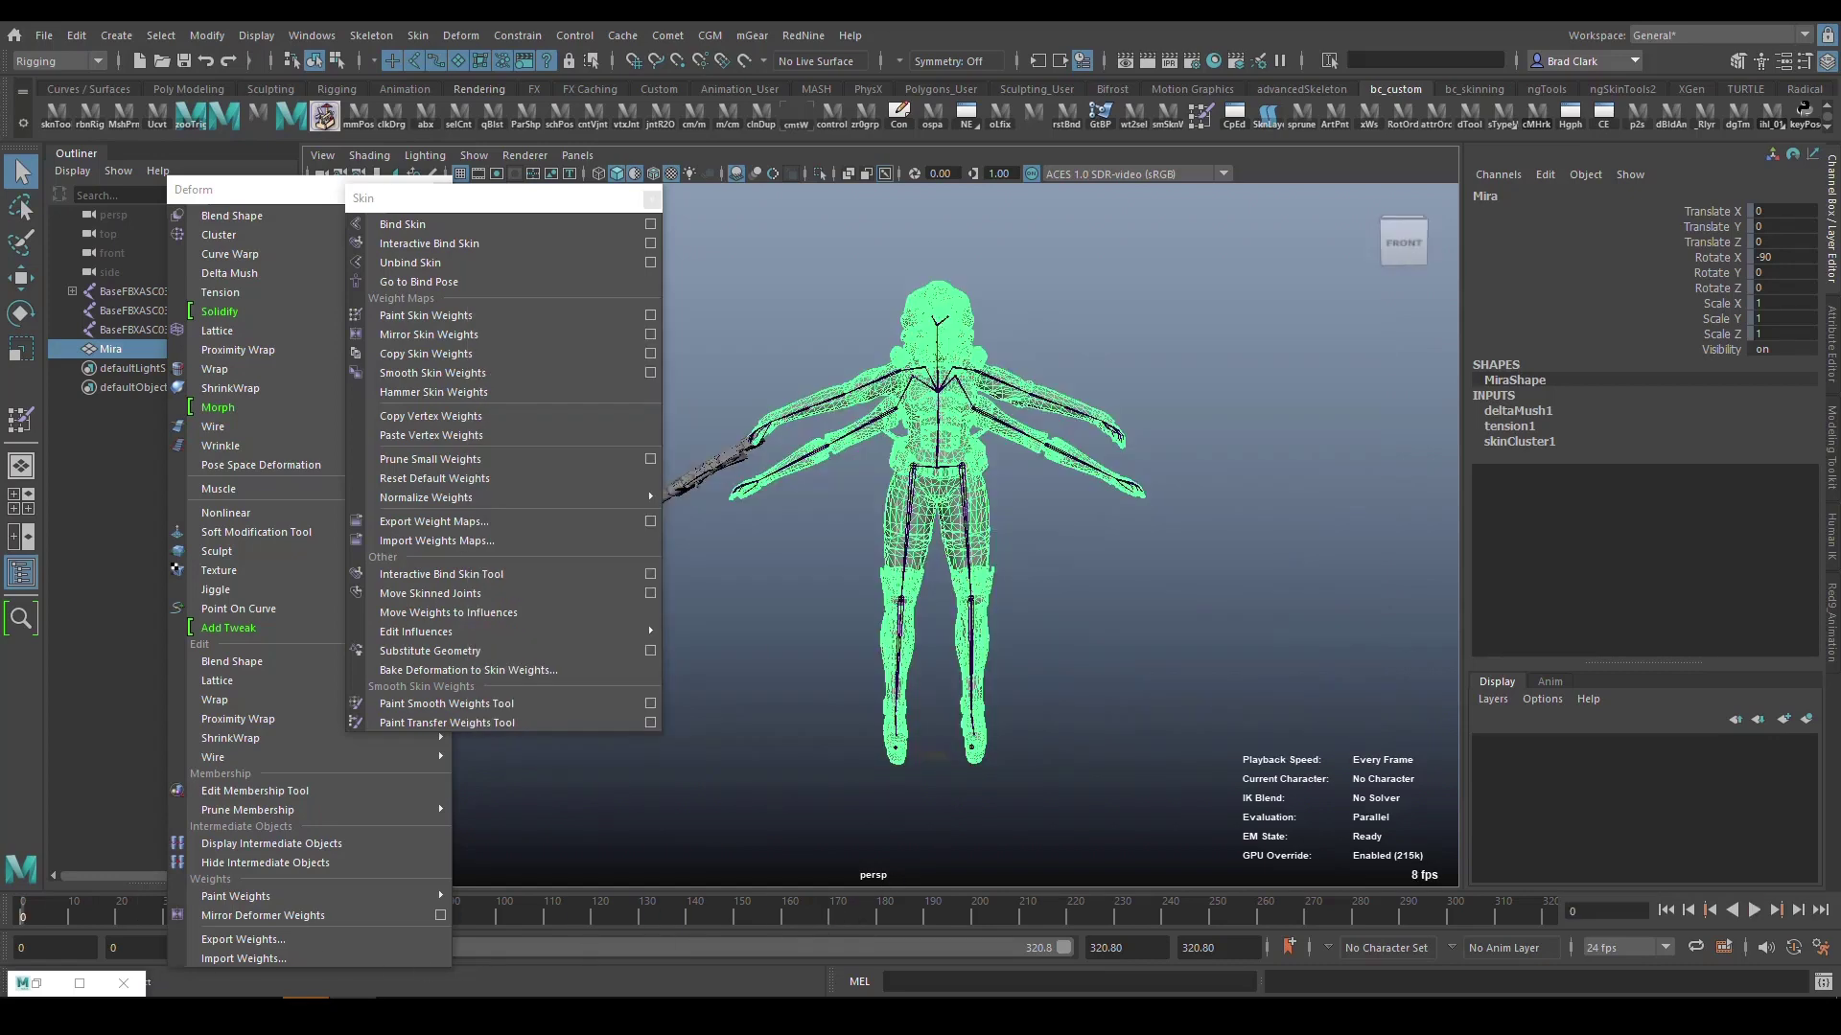
click(1227, 633)
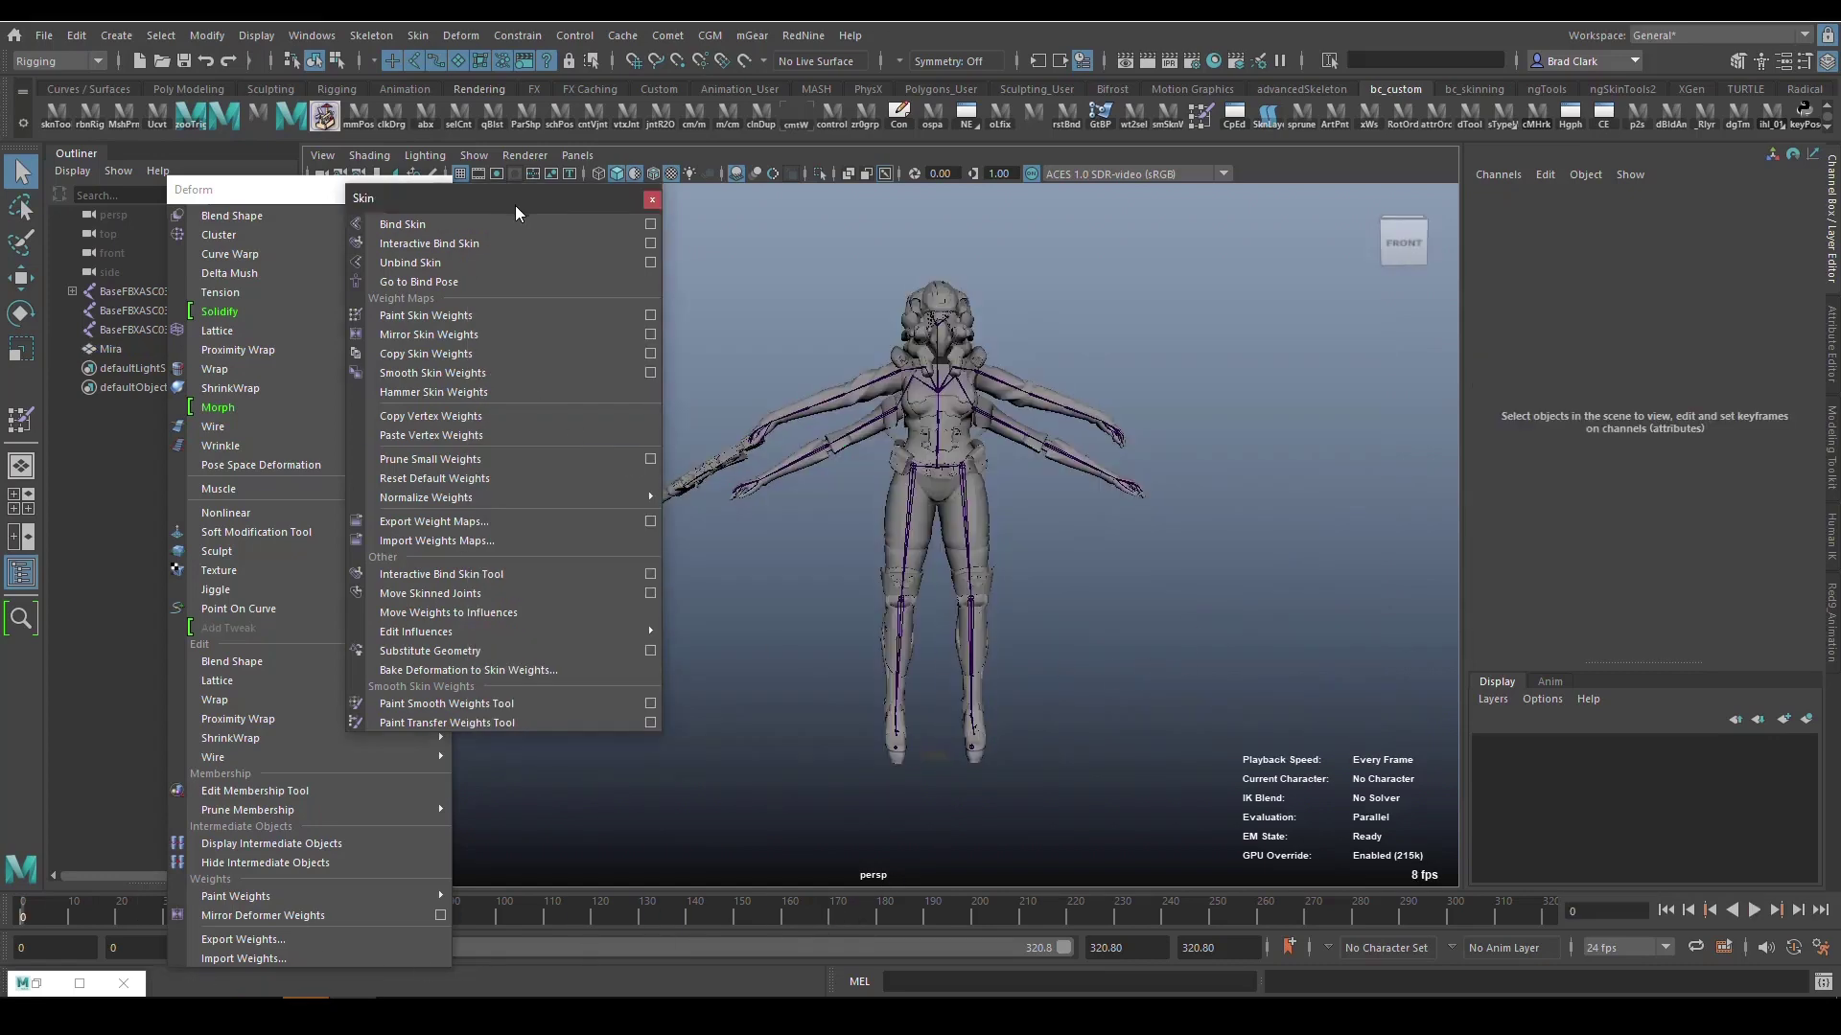
drag(515, 205, 562, 203)
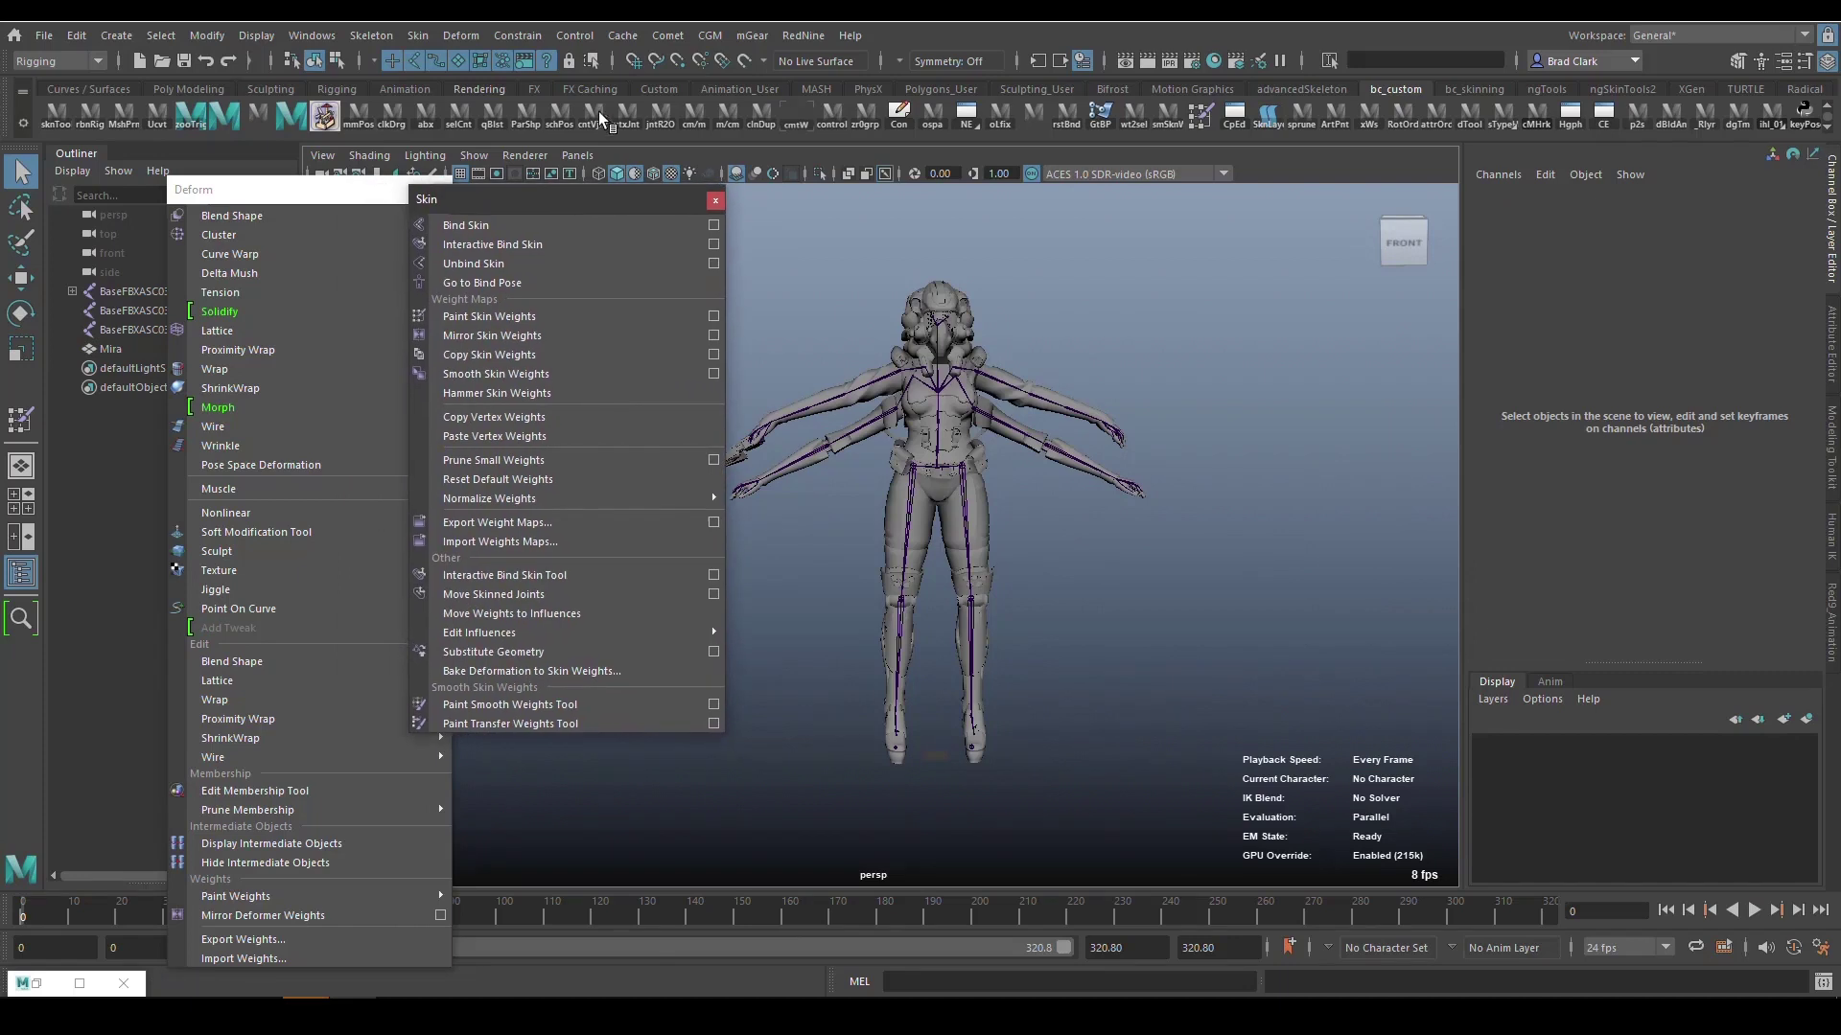
click(418, 35)
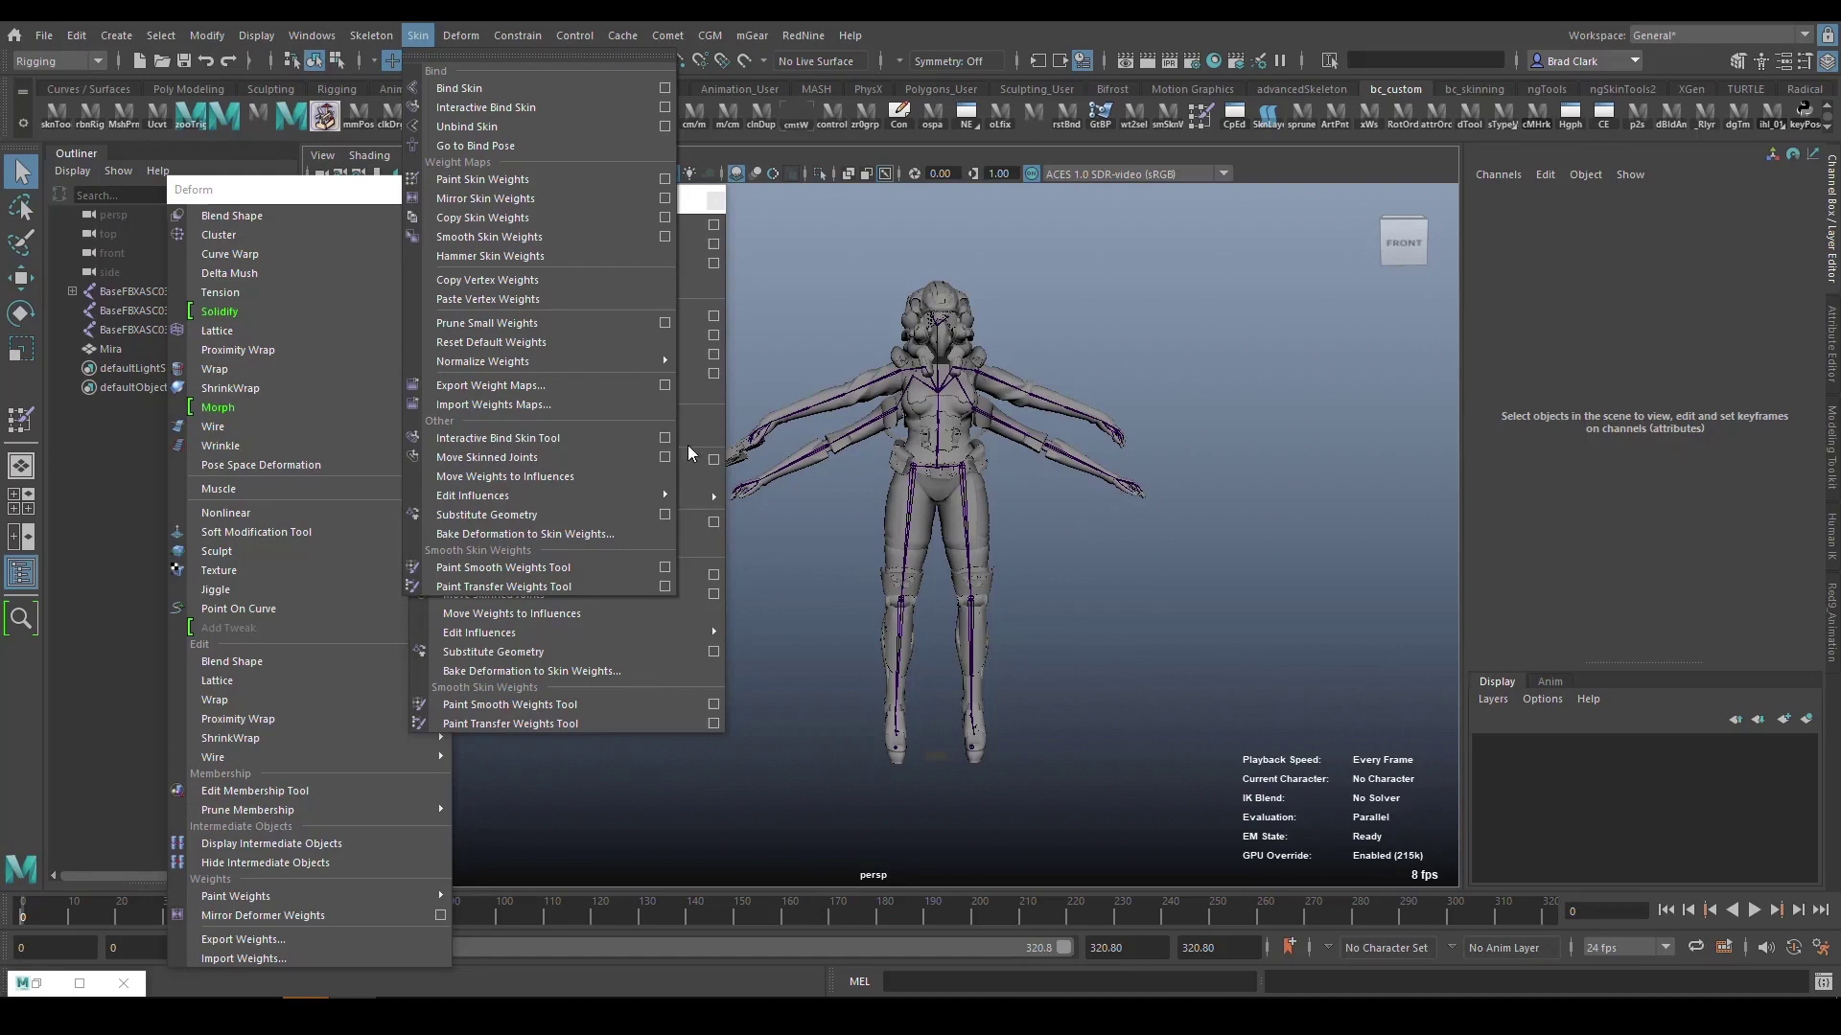
click(613, 533)
Reset the Bake Deformer Tool settings via Edit > Reset Settings.
drag(596, 218, 644, 215)
click(358, 241)
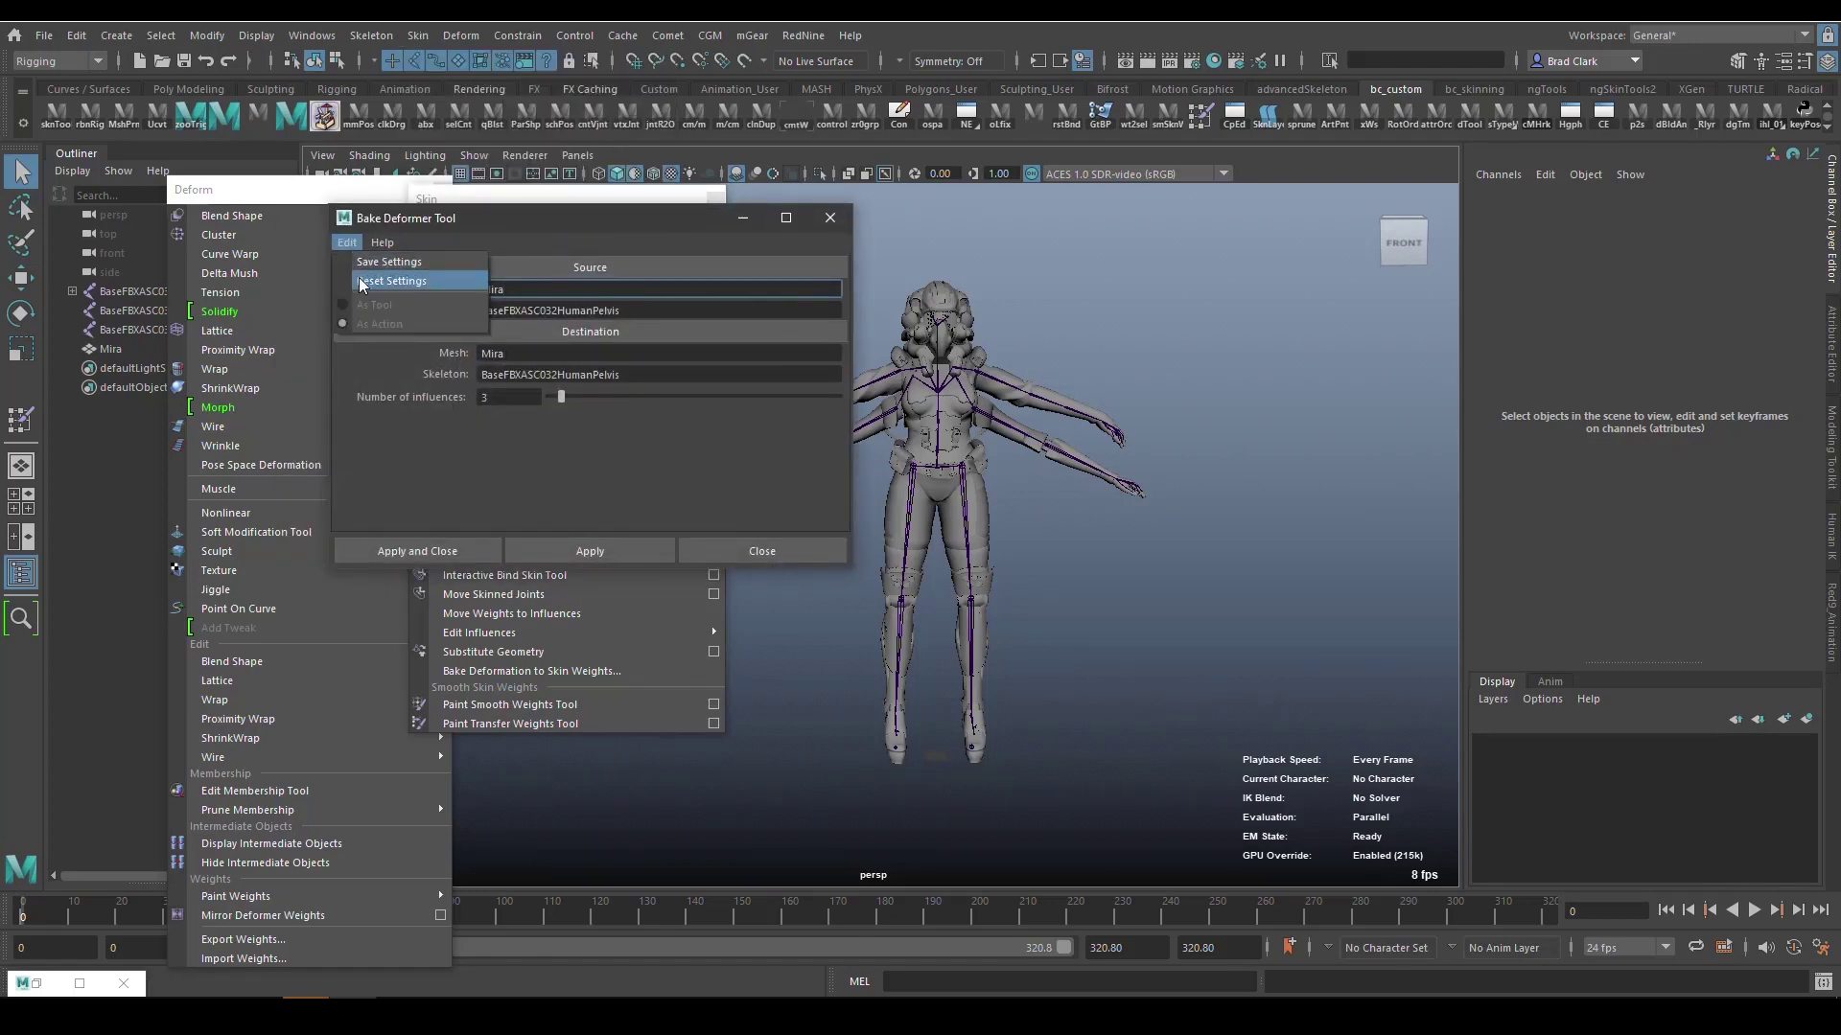
click(383, 273)
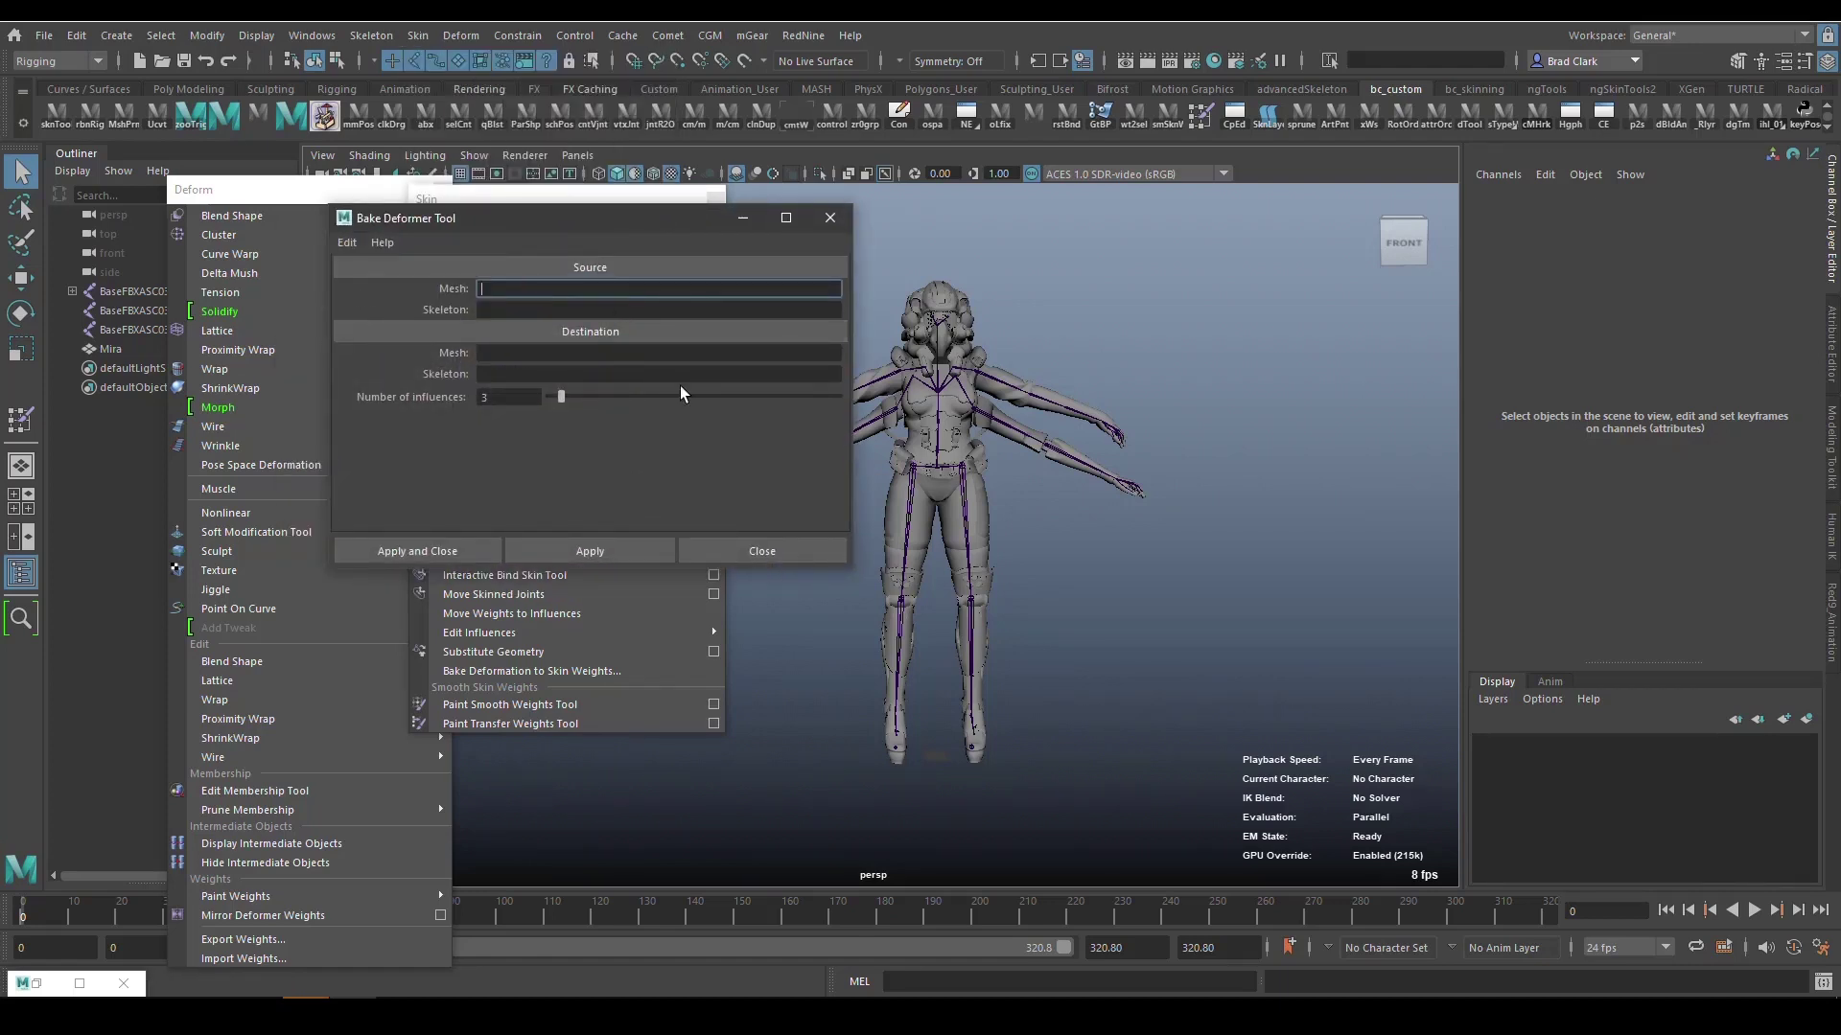
Load Mira and the BaseFBXASC032HumanPelvis root joint as the bake source.
click(130, 350)
ctrl+click(142, 293)
click(521, 269)
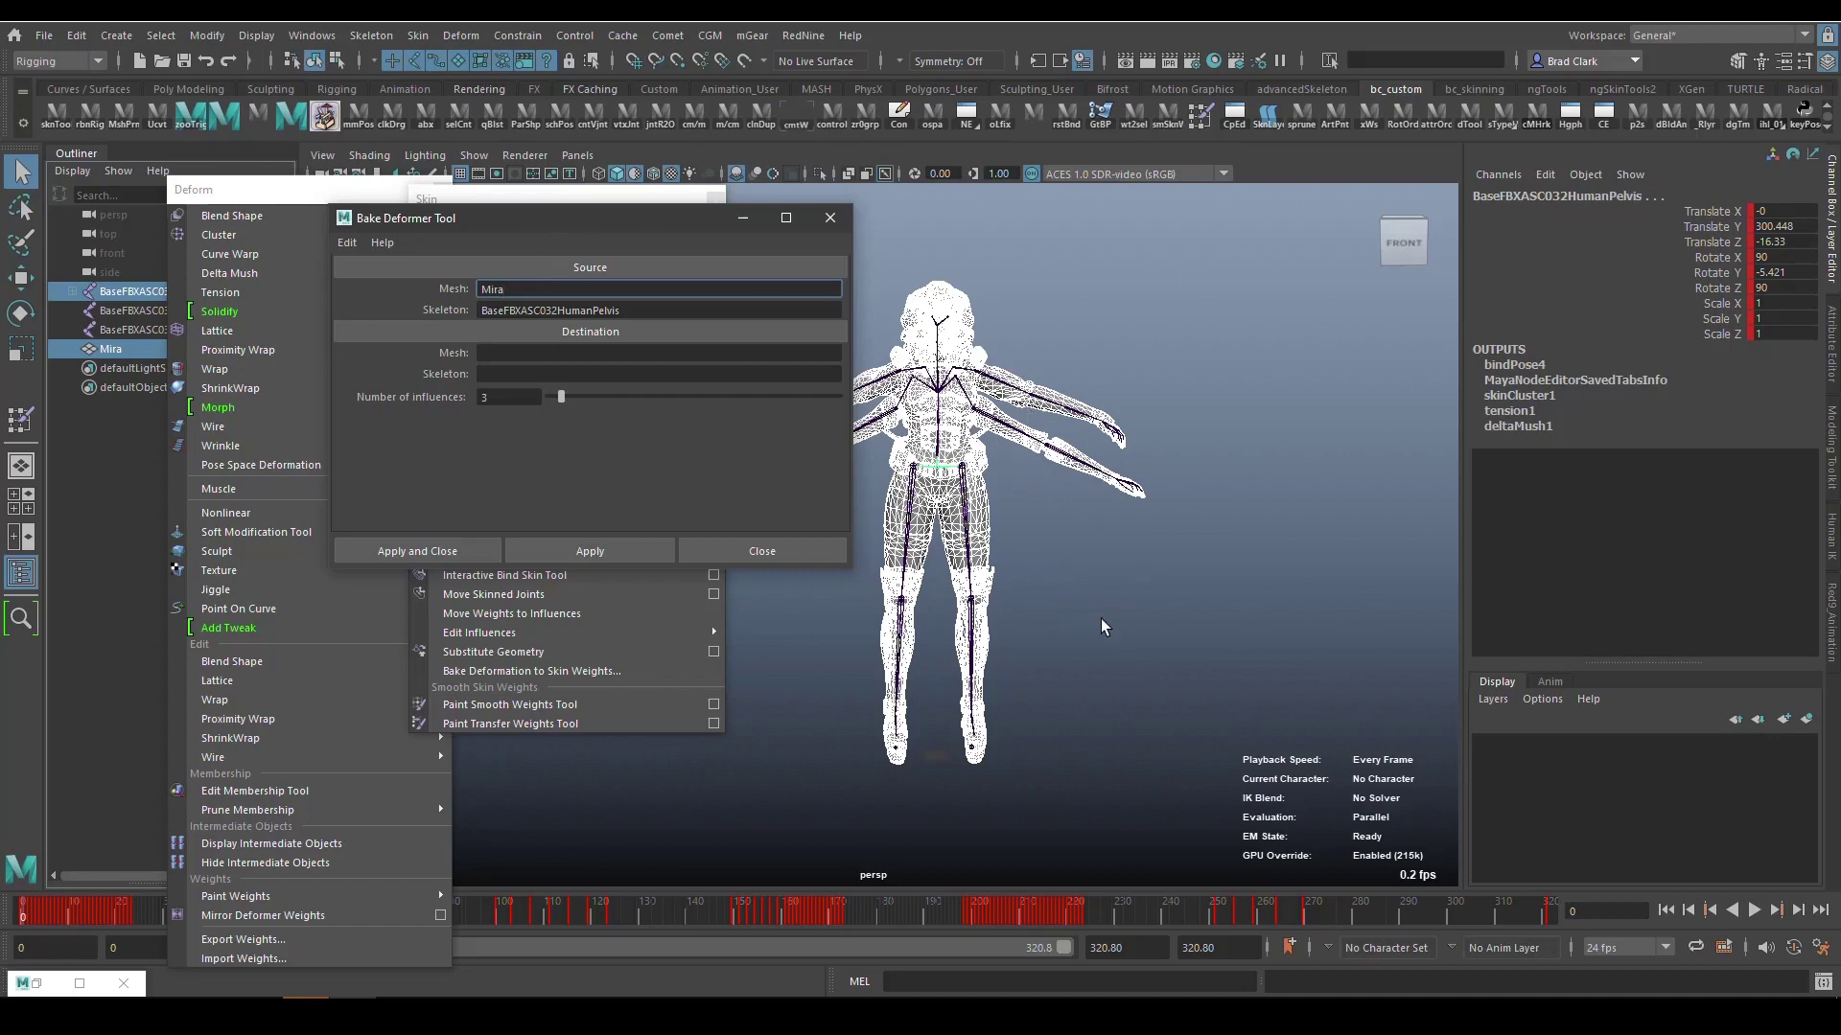
Load Mira and the BaseFBXASC032HumanPelvis skeleton as destination and bake with 3 influences.
drag(582, 222, 553, 225)
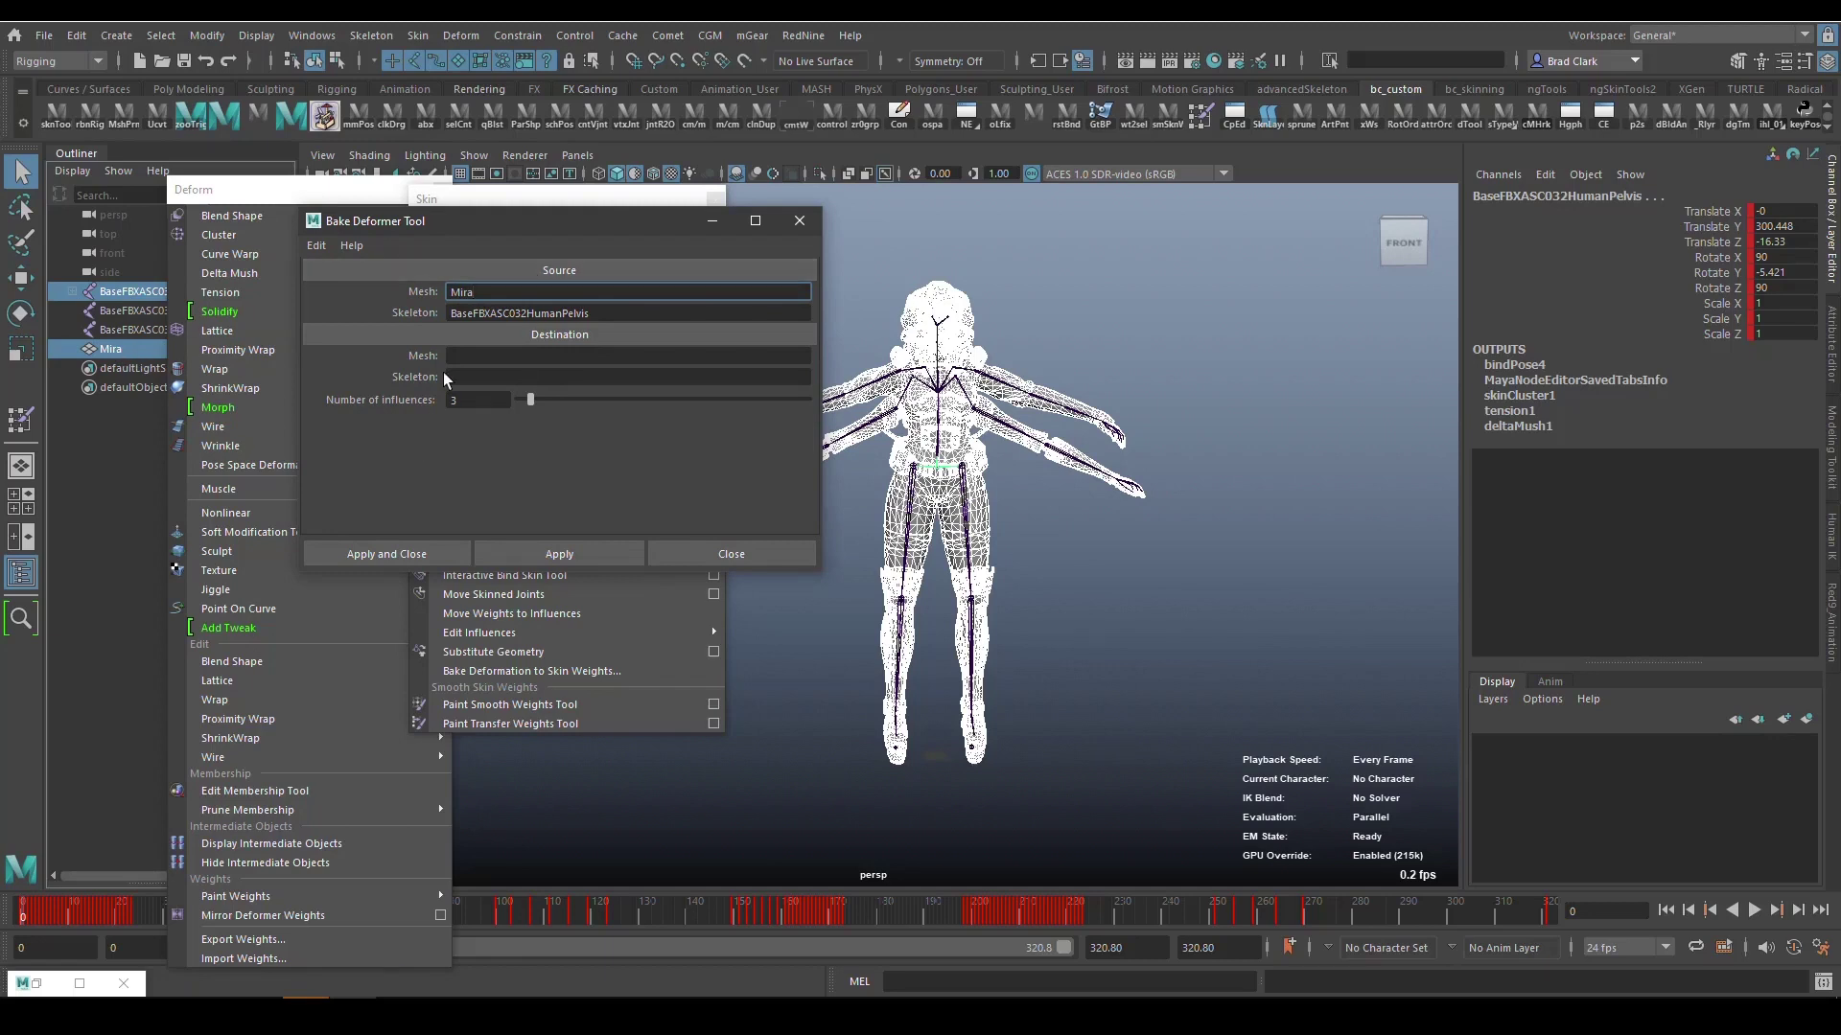
click(583, 330)
scroll(1036, 562, up, 3)
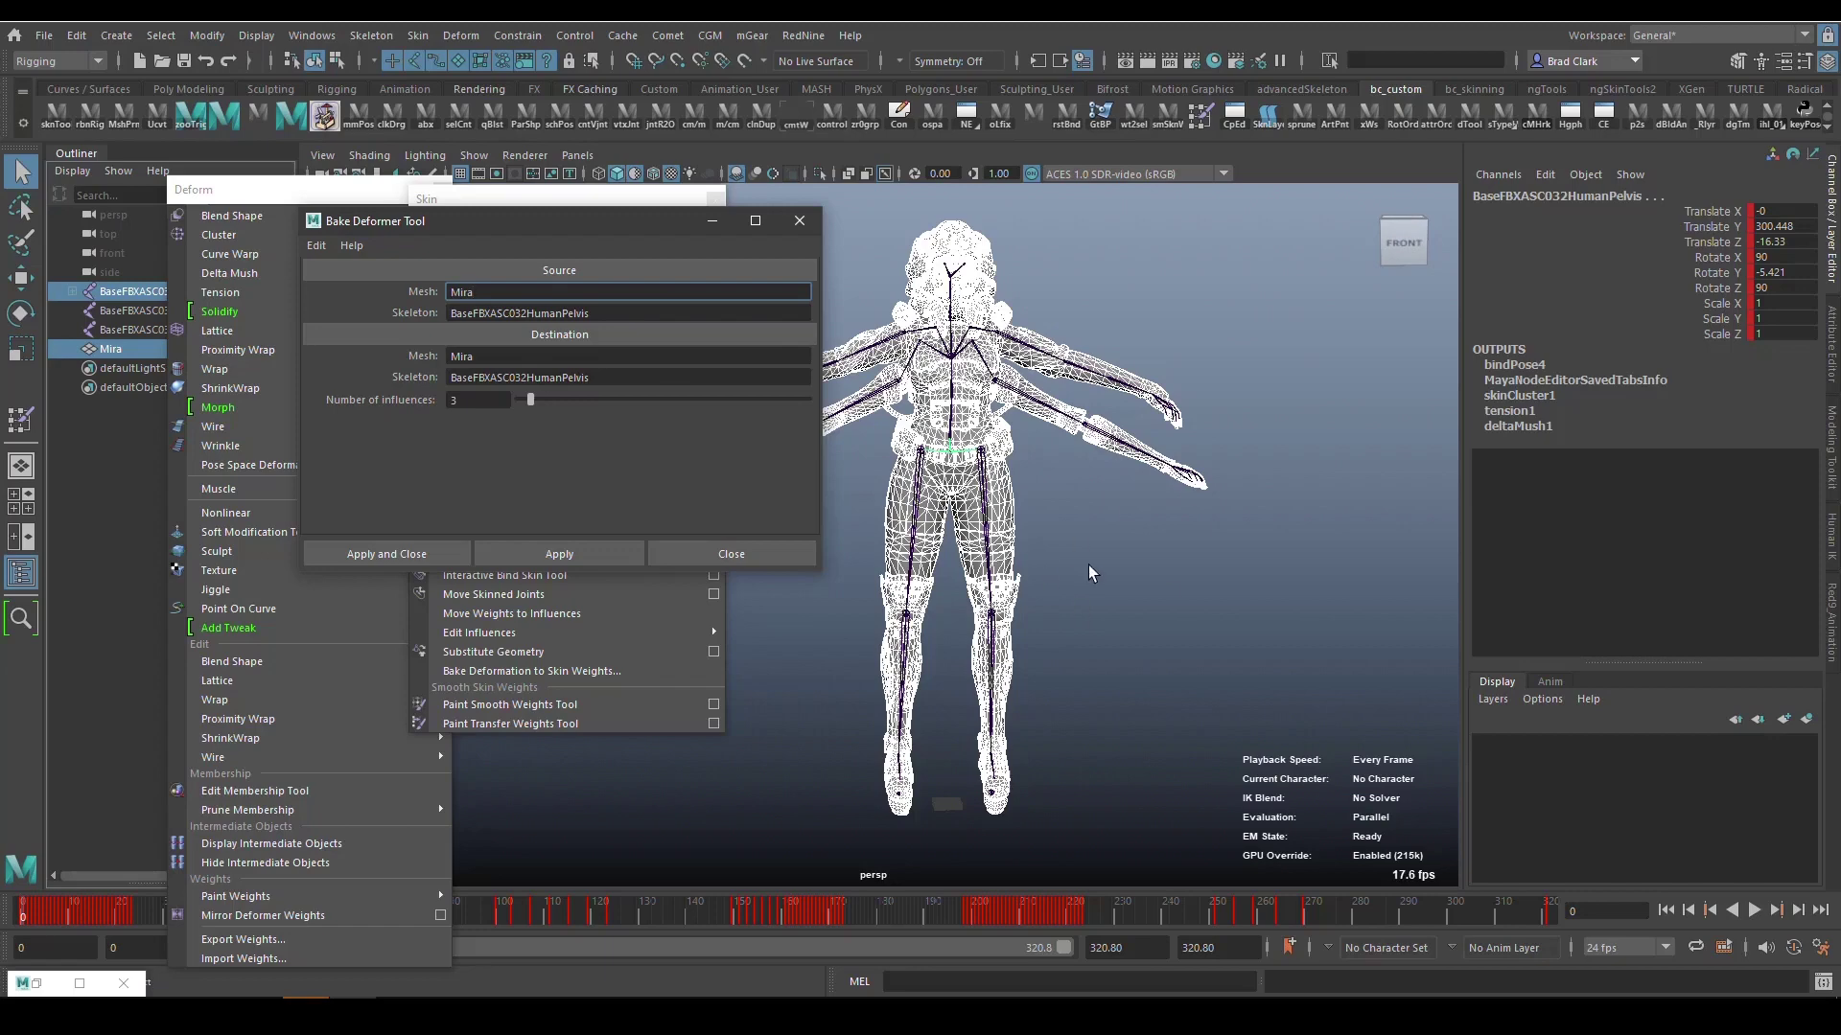
click(510, 562)
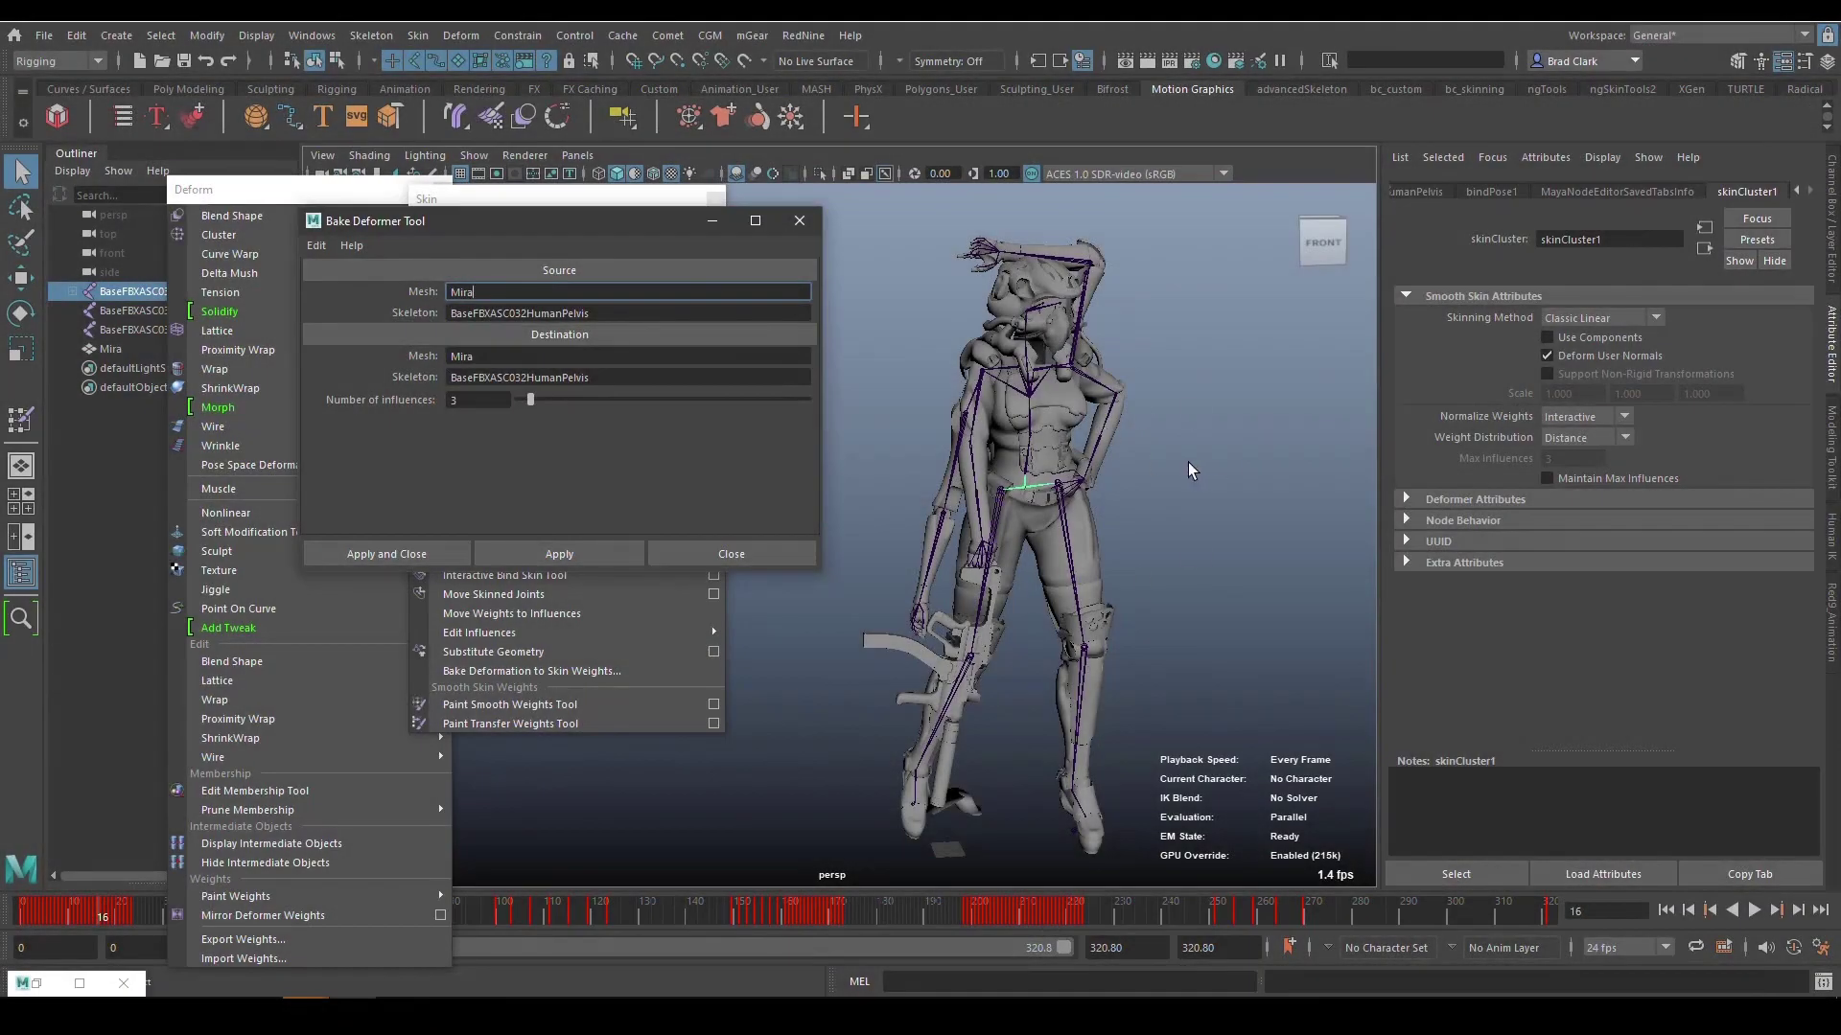
Turn on Maintain Max Influences for skinCluster1 and set Max Influences to 4.
alt+drag(1187, 462, 1233, 475)
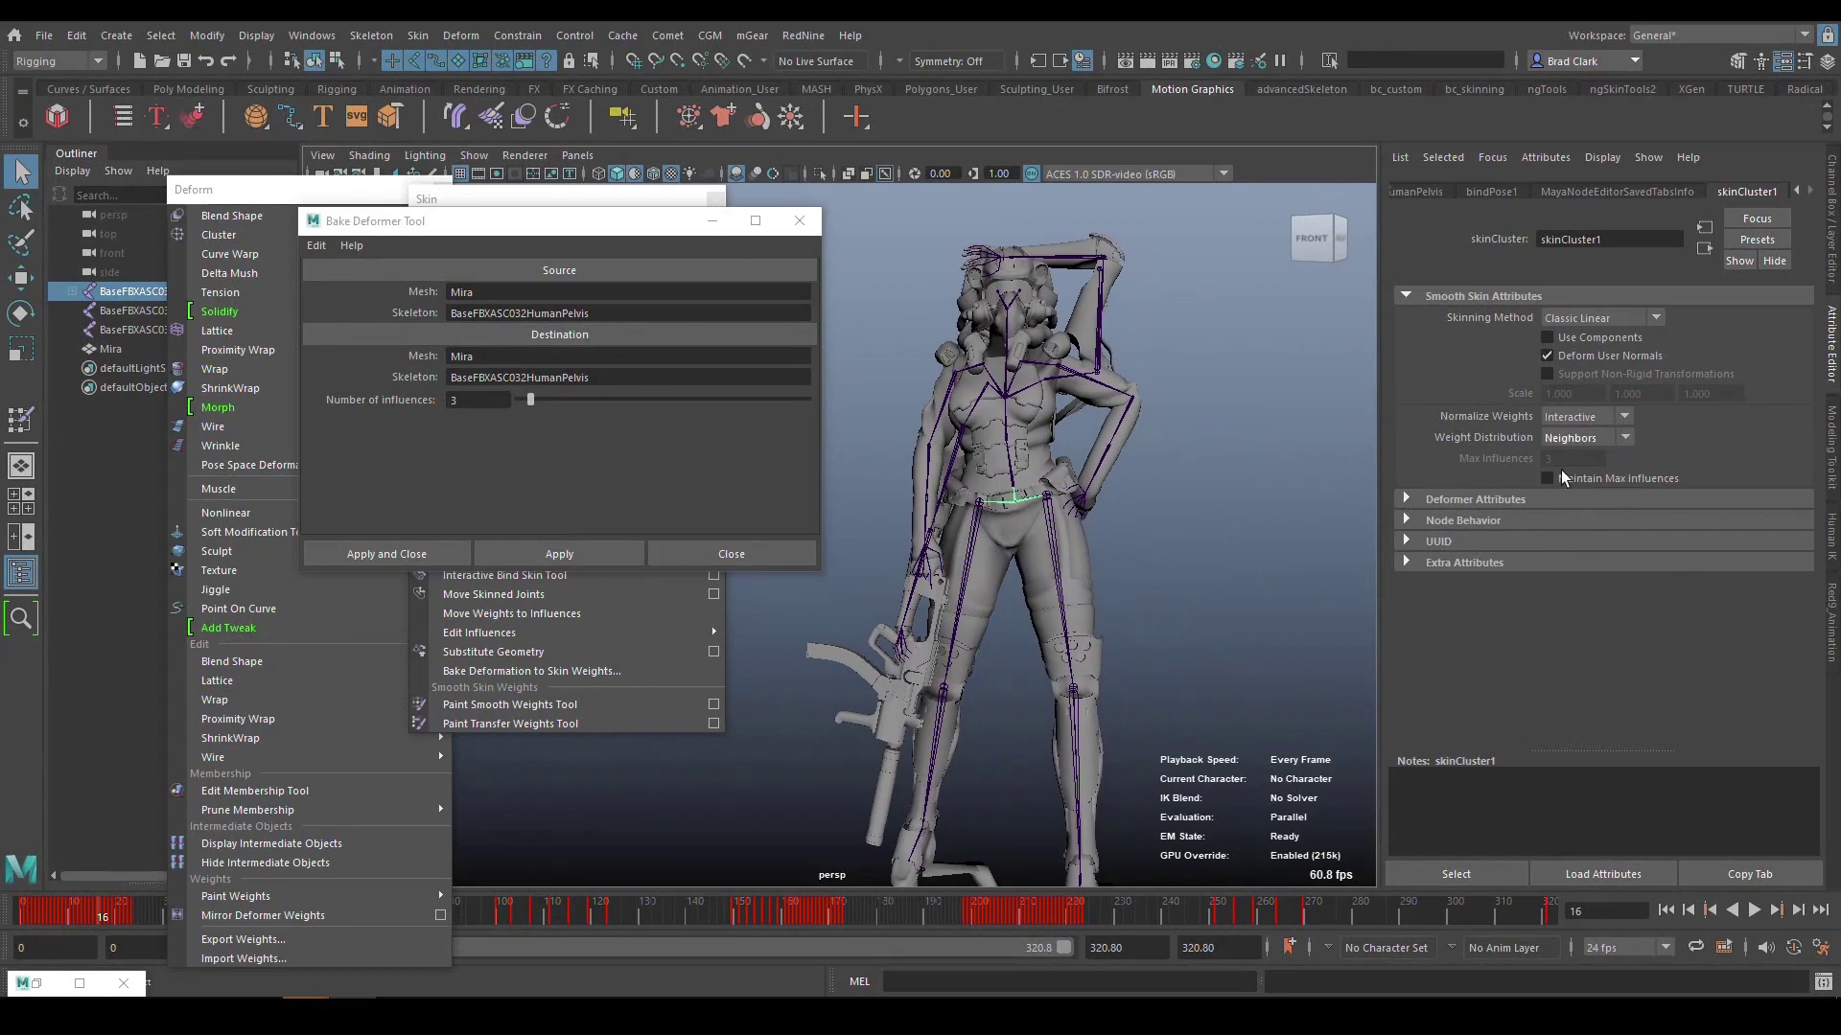
click(1560, 476)
click(1557, 458)
text(4)
key(Return)
View the posed character from the side, select the left thigh joint, then select the Mira mesh.
alt+middle_drag(1041, 712, 1084, 538)
mouse_move(1098, 714)
alt+mouse_down()
mouse_move(928, 707)
mouse_move(1072, 758)
mouse_move(1117, 711)
alt+mouse_up()
drag(57, 914, 130, 963)
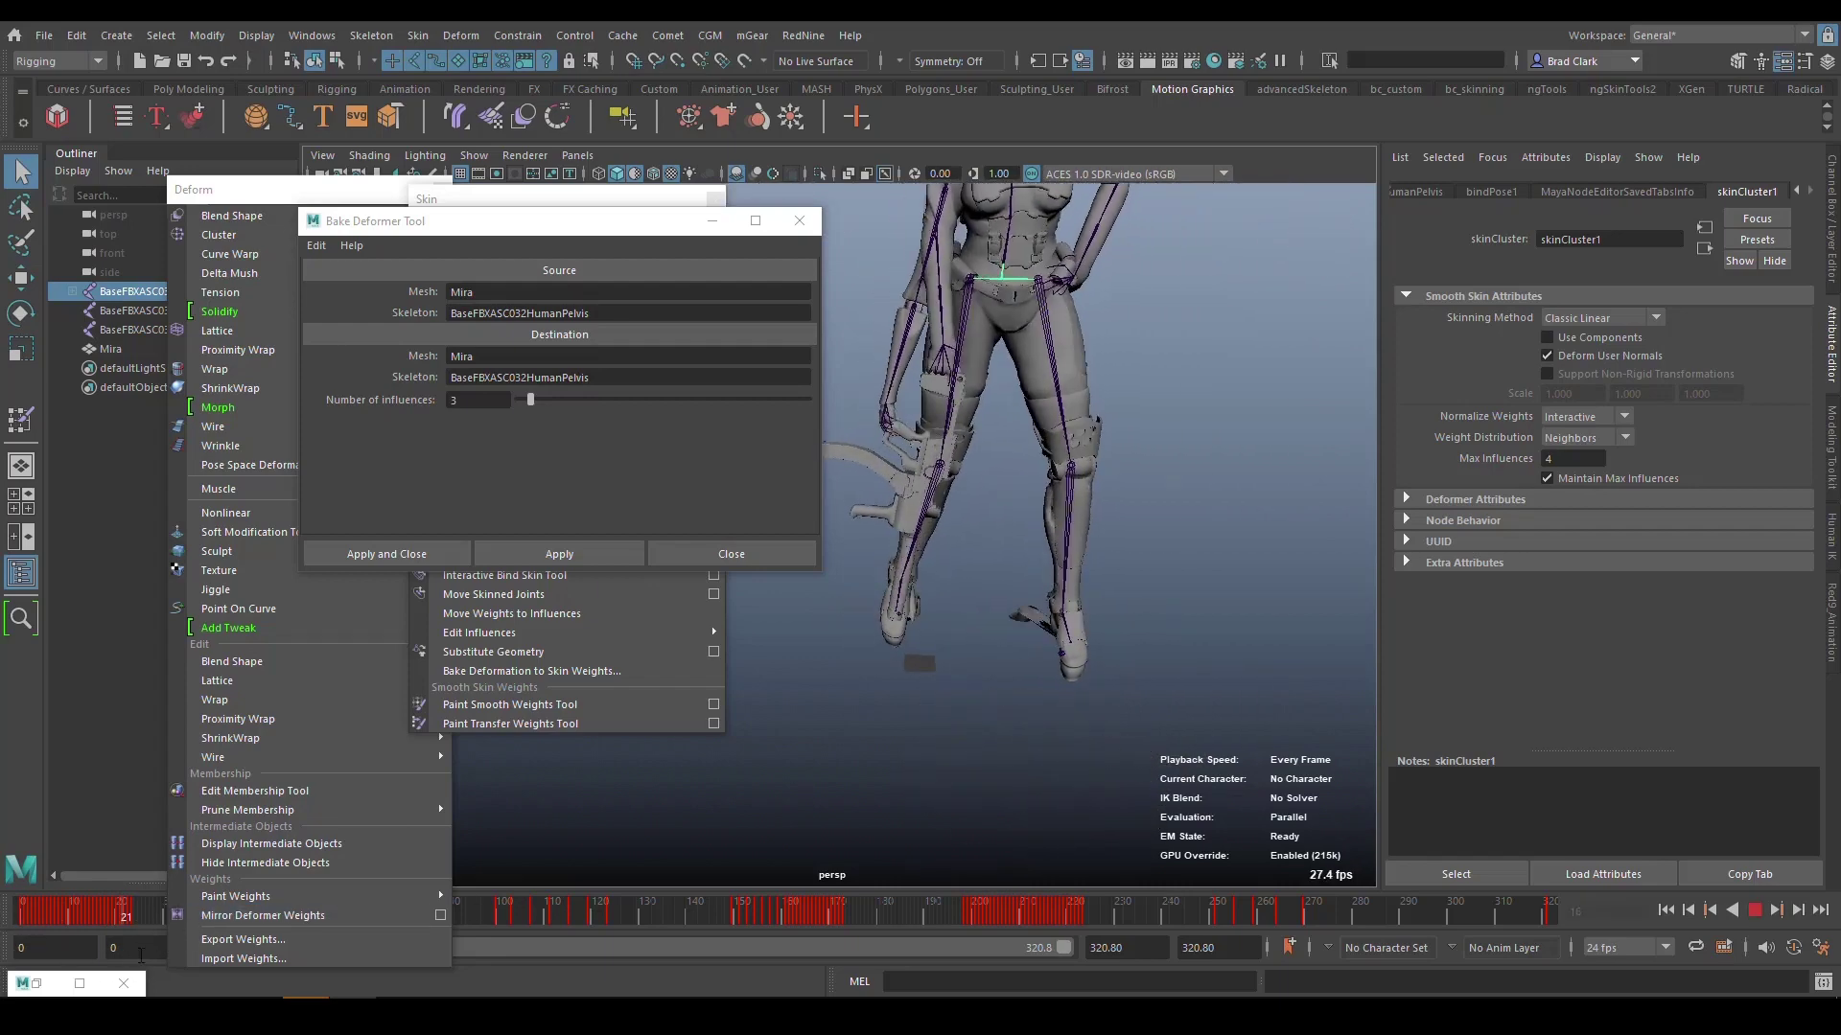
click(1053, 337)
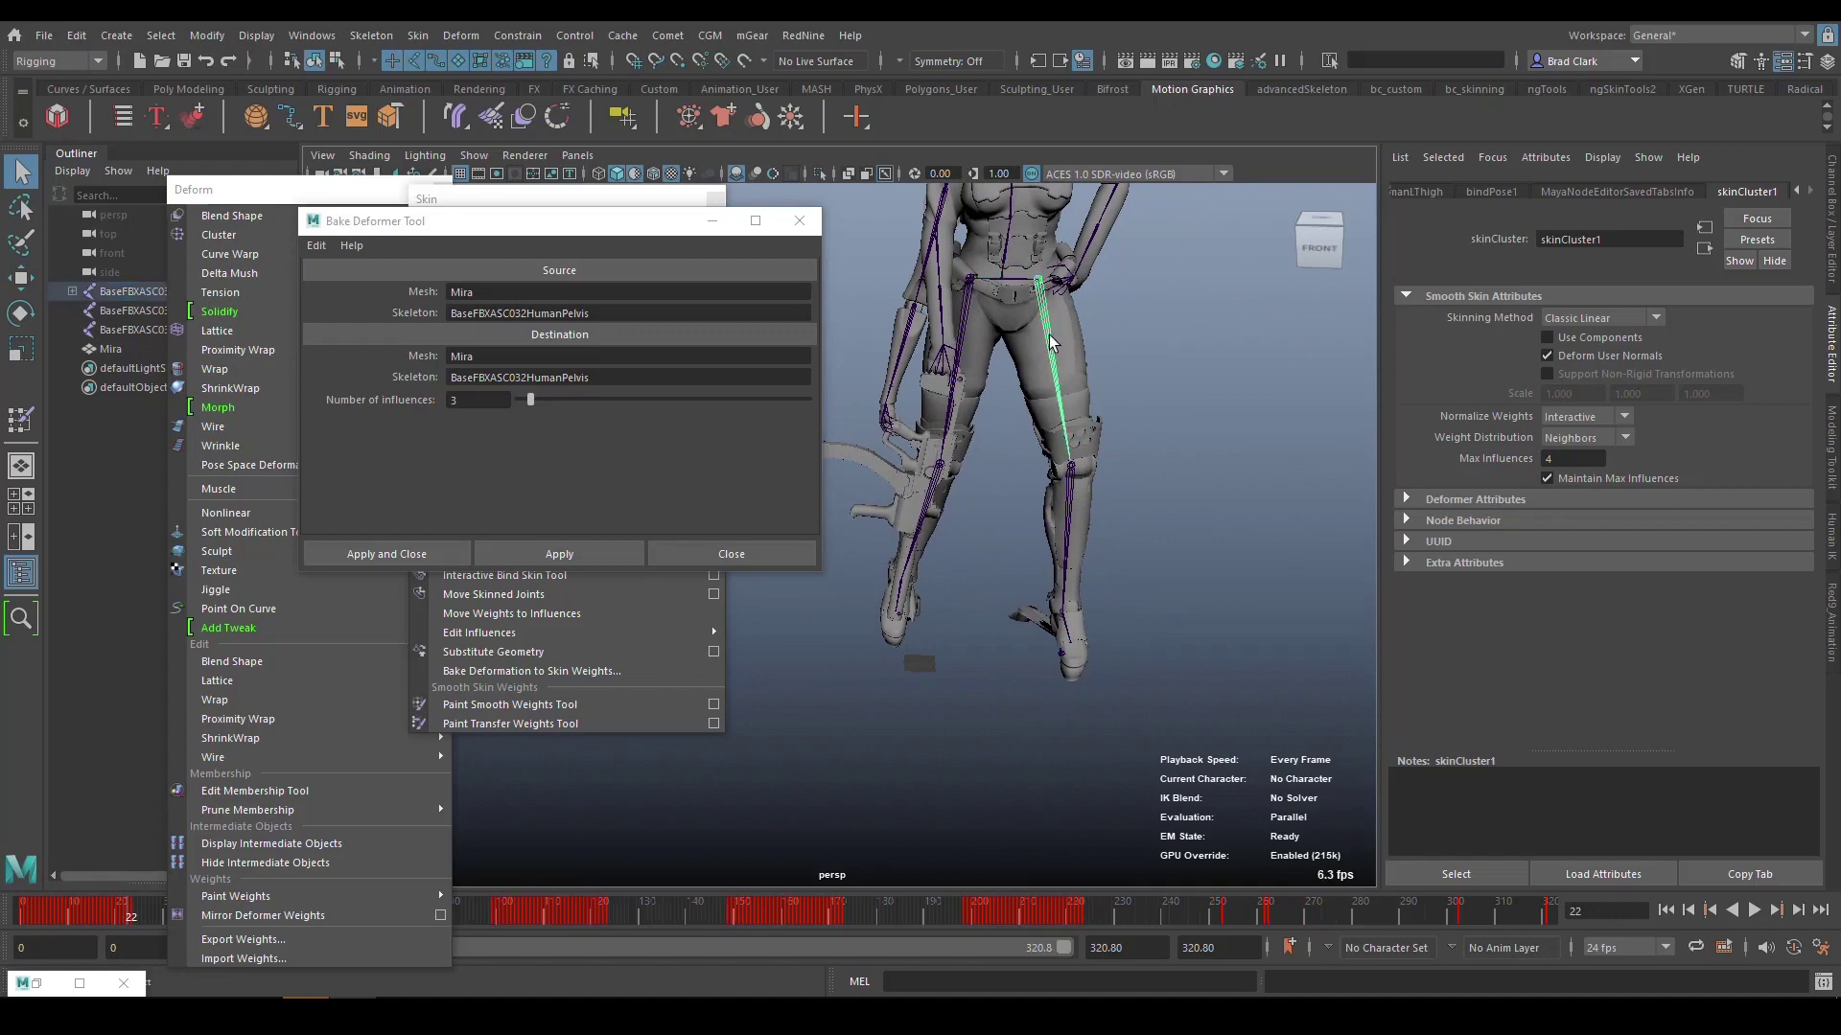
alt+drag(1053, 337, 1062, 455)
click(1100, 412)
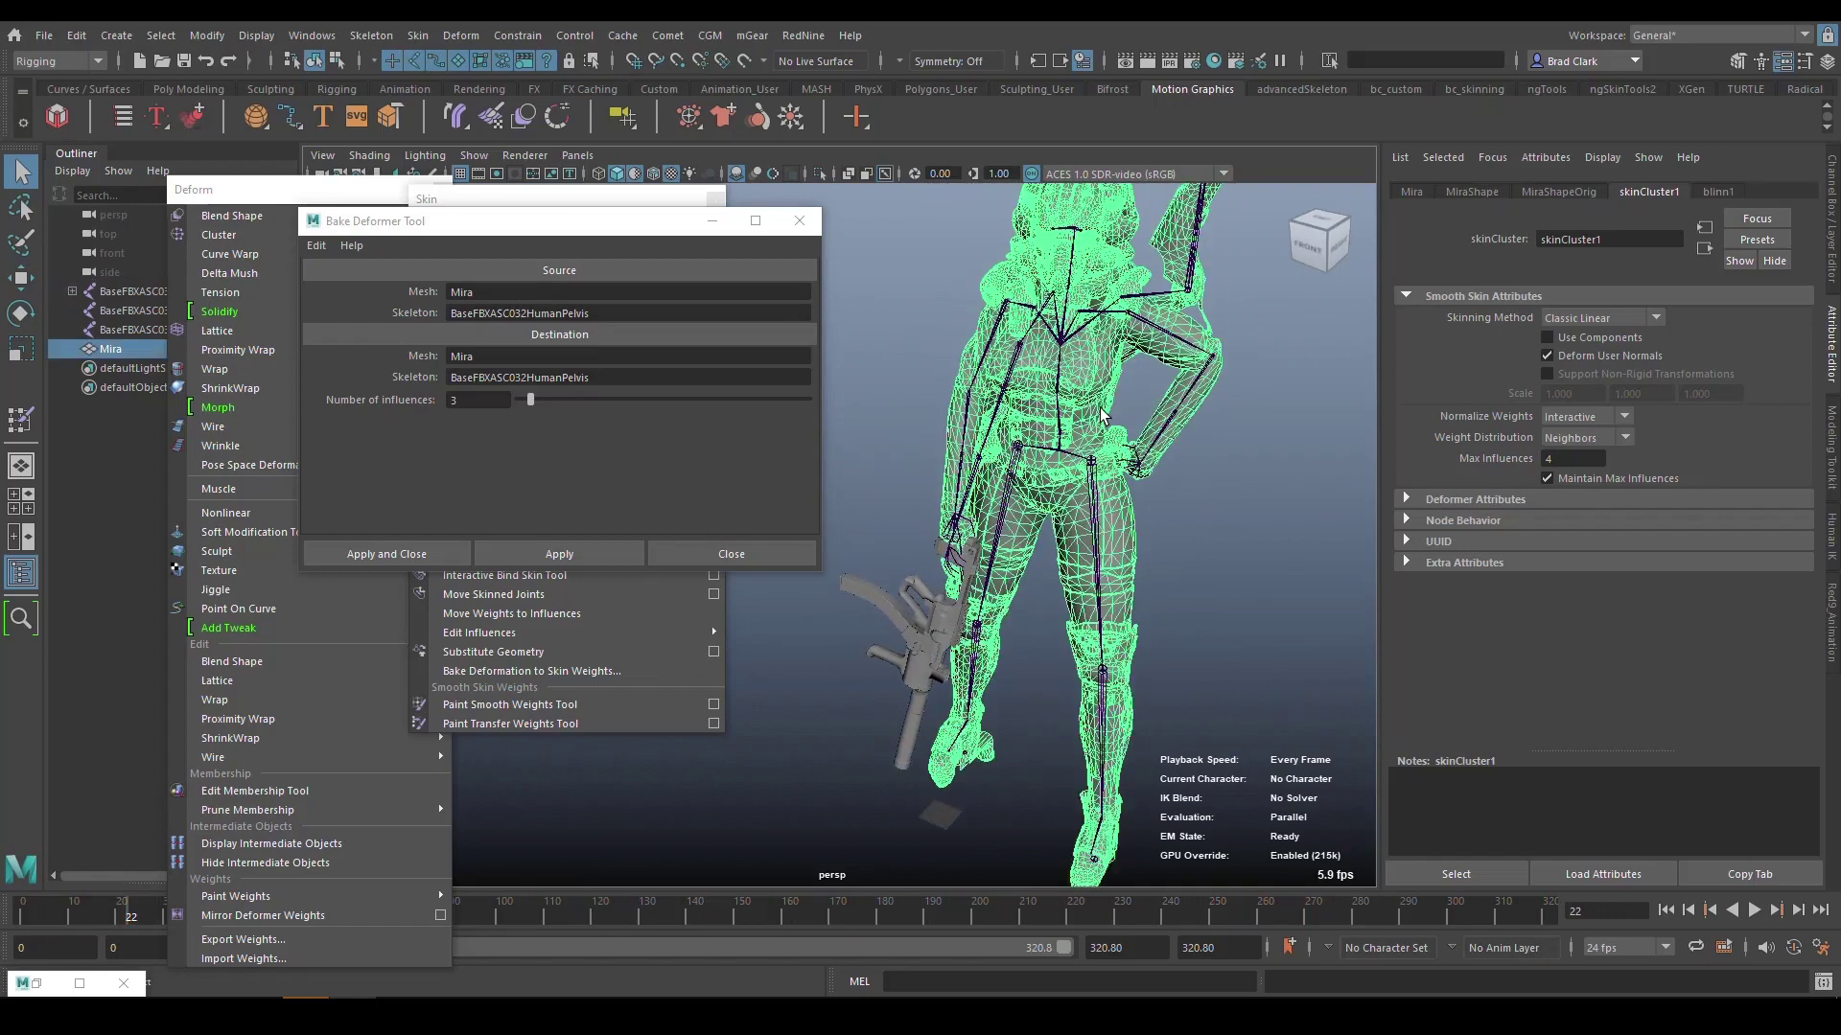
Start painting skin weights on Mira with LFoot as the influence.
key(y)
right_drag(1094, 553, 1090, 503)
mouse_move(1211, 631)
alt+mouse_down()
mouse_move(1125, 598)
mouse_move(1255, 588)
alt+mouse_up()
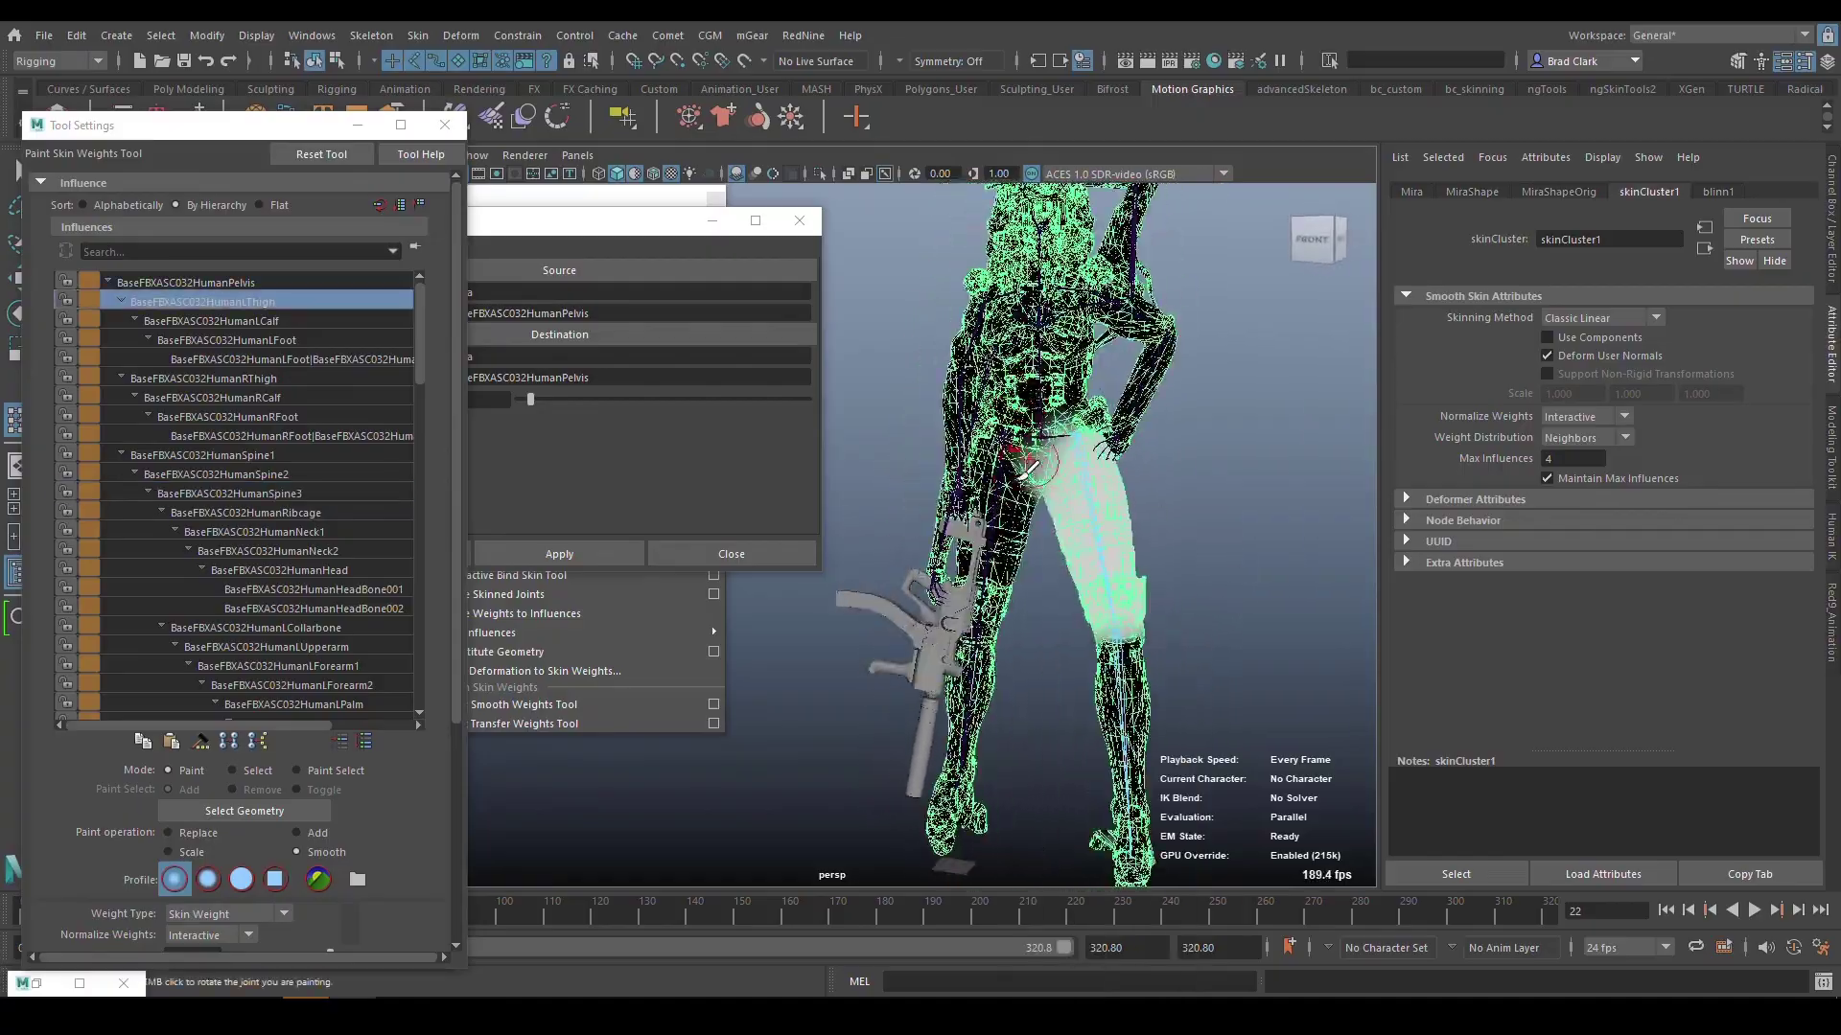
alt+drag(1158, 624, 1195, 625)
alt+middle_drag(1195, 625, 1139, 543)
alt+drag(1138, 542, 1011, 575)
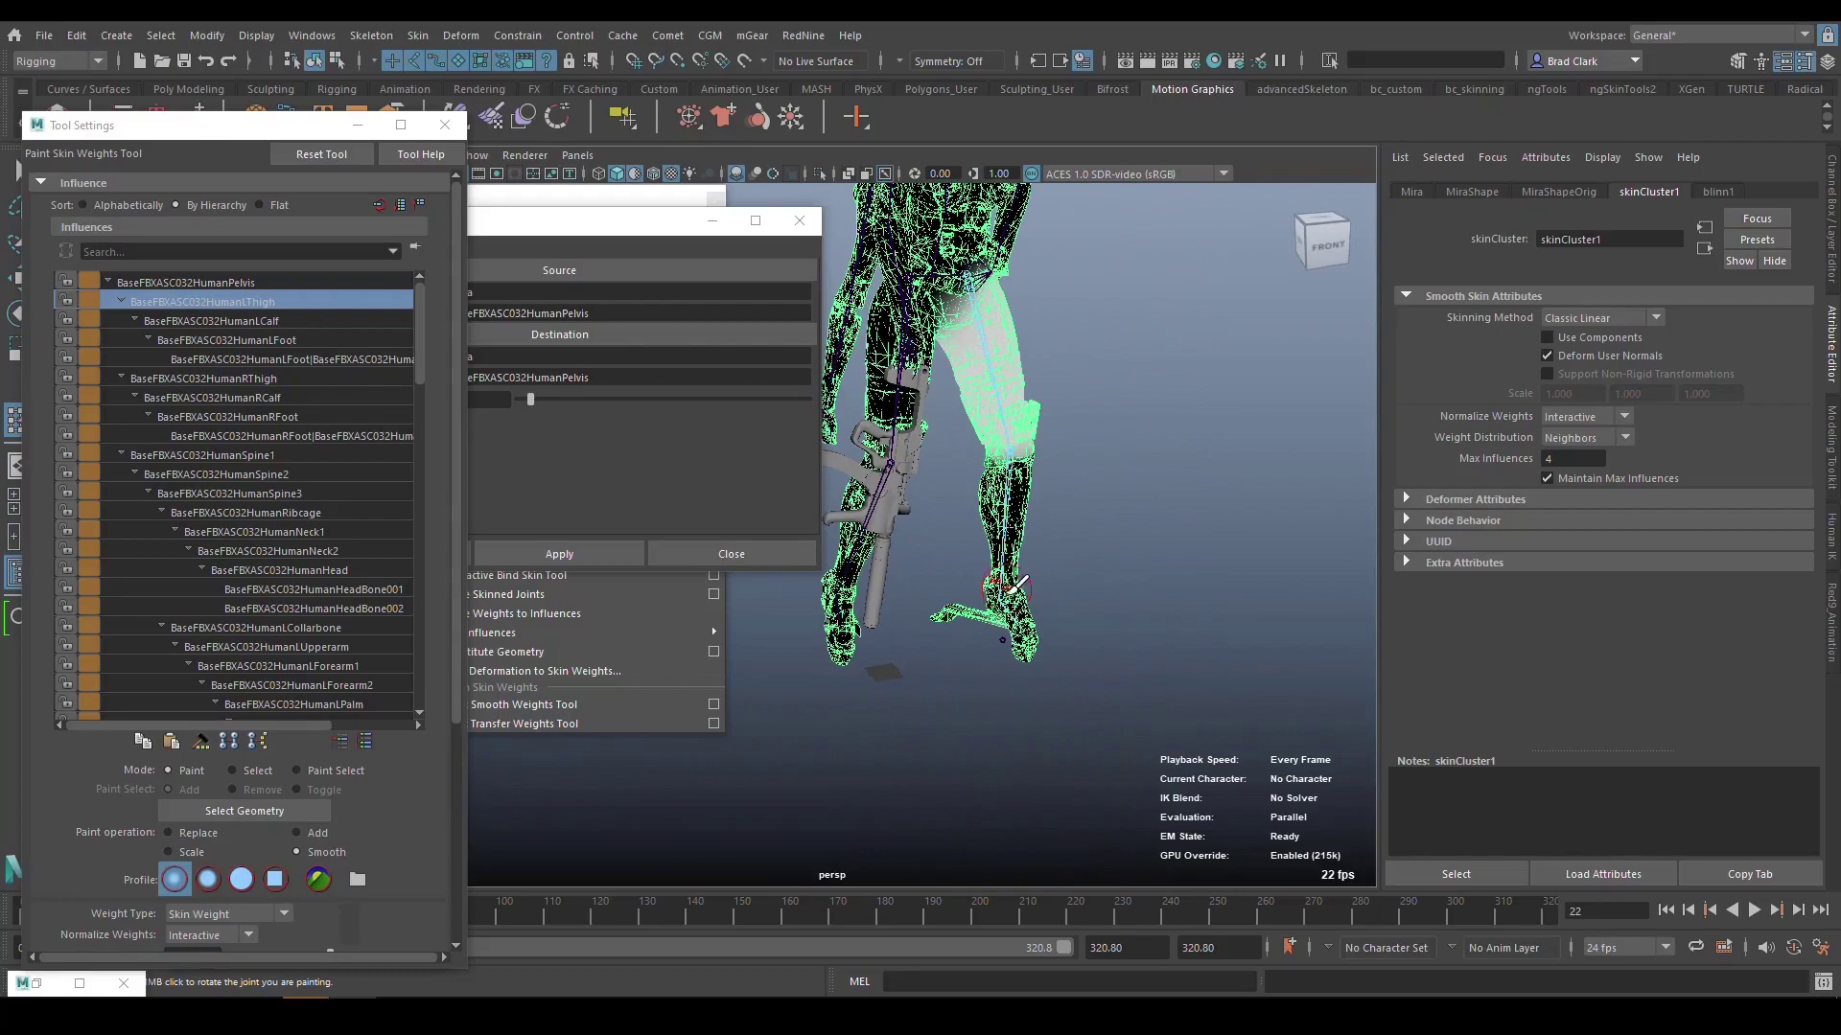
right_drag(1006, 574, 1006, 539)
mouse_move(1093, 537)
alt+mouse_down()
mouse_move(1112, 602)
mouse_move(1154, 538)
mouse_move(1102, 533)
alt+mouse_up()
Select the vertex faces of Mira's left foot.
key(q)
click(999, 531)
click(909, 617)
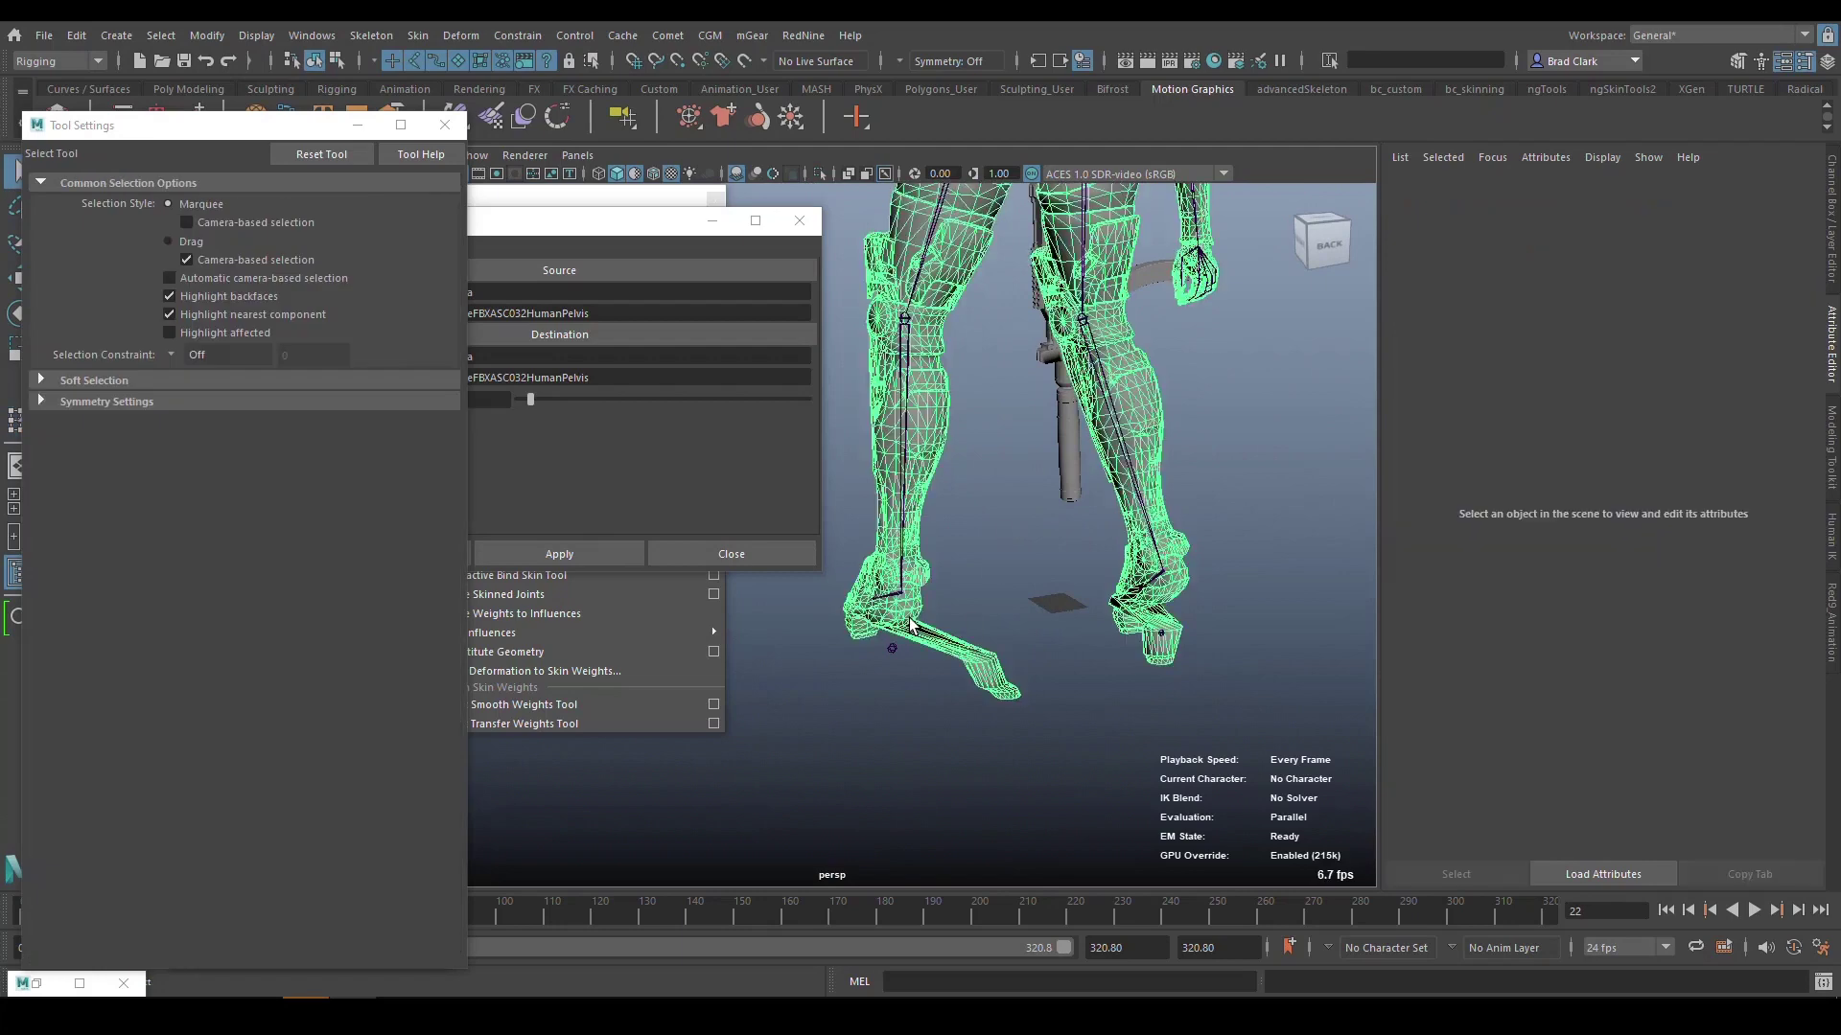
right_drag(909, 487, 828, 510)
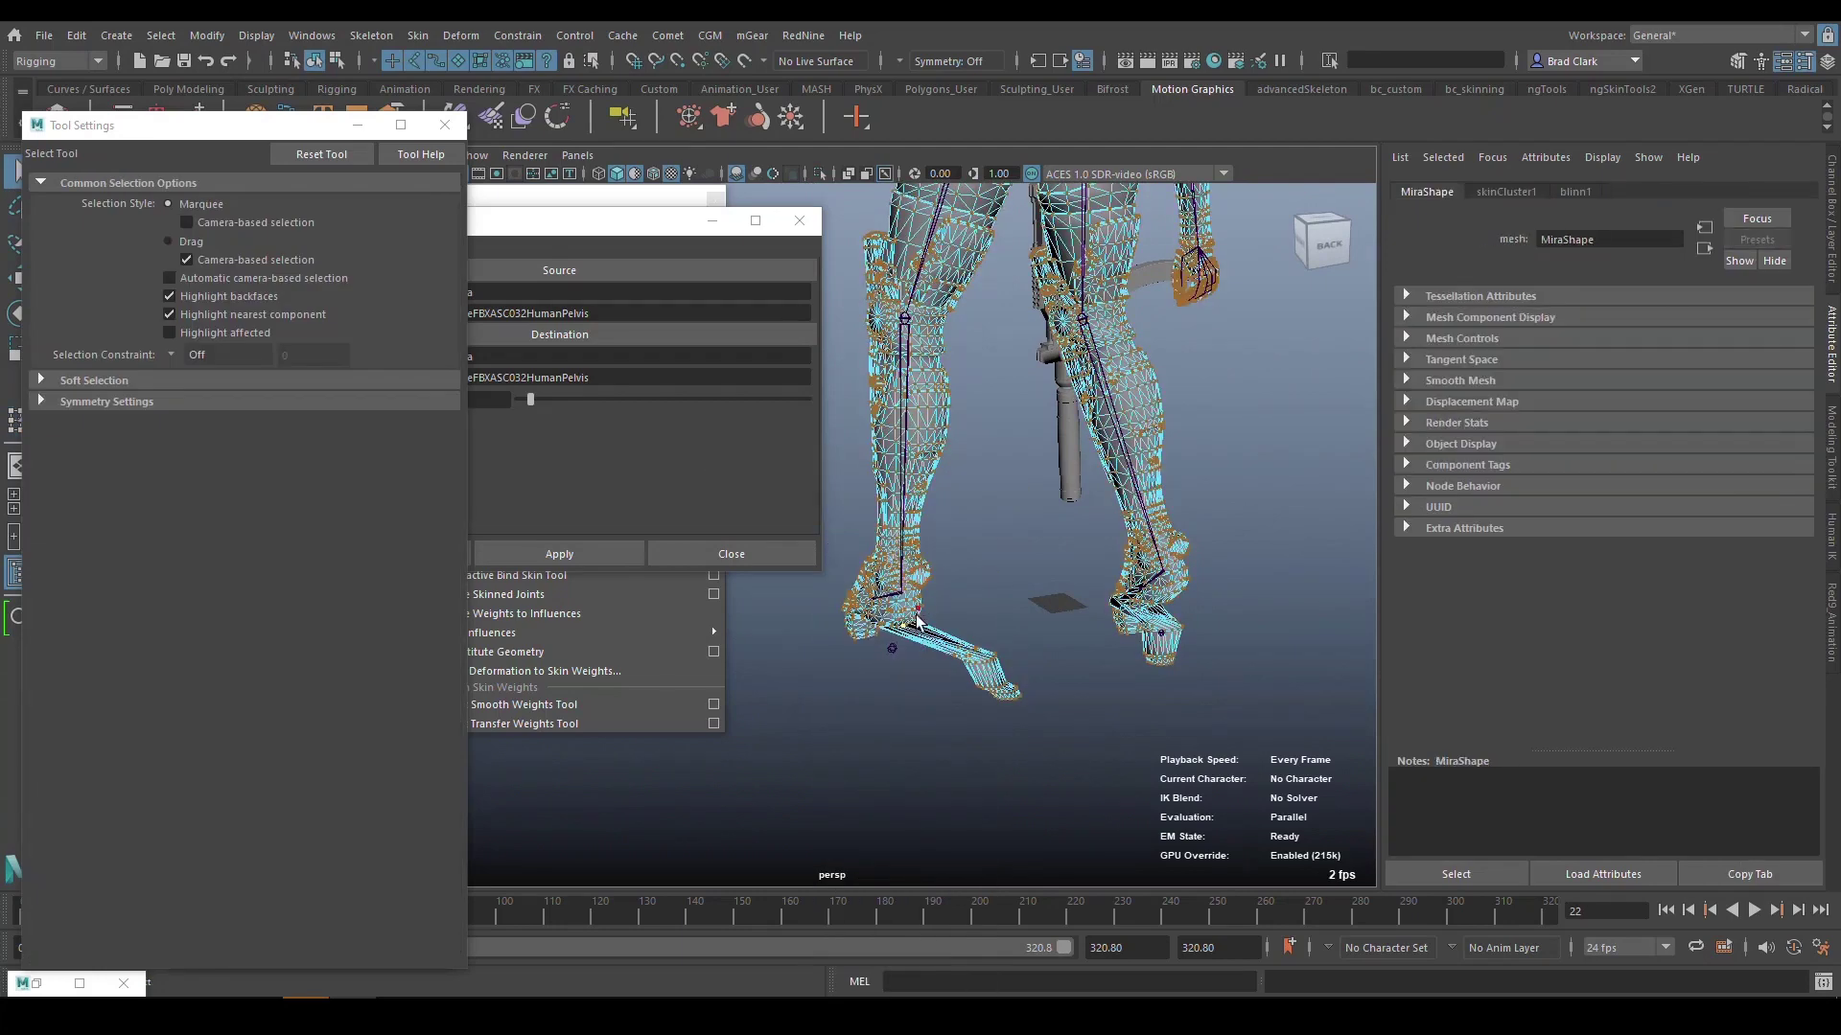
drag(931, 628, 1033, 709)
alt+drag(826, 592, 728, 566)
Close the tool settings panel and apply Skin > Hammer Skin Weights to the left foot.
click(445, 125)
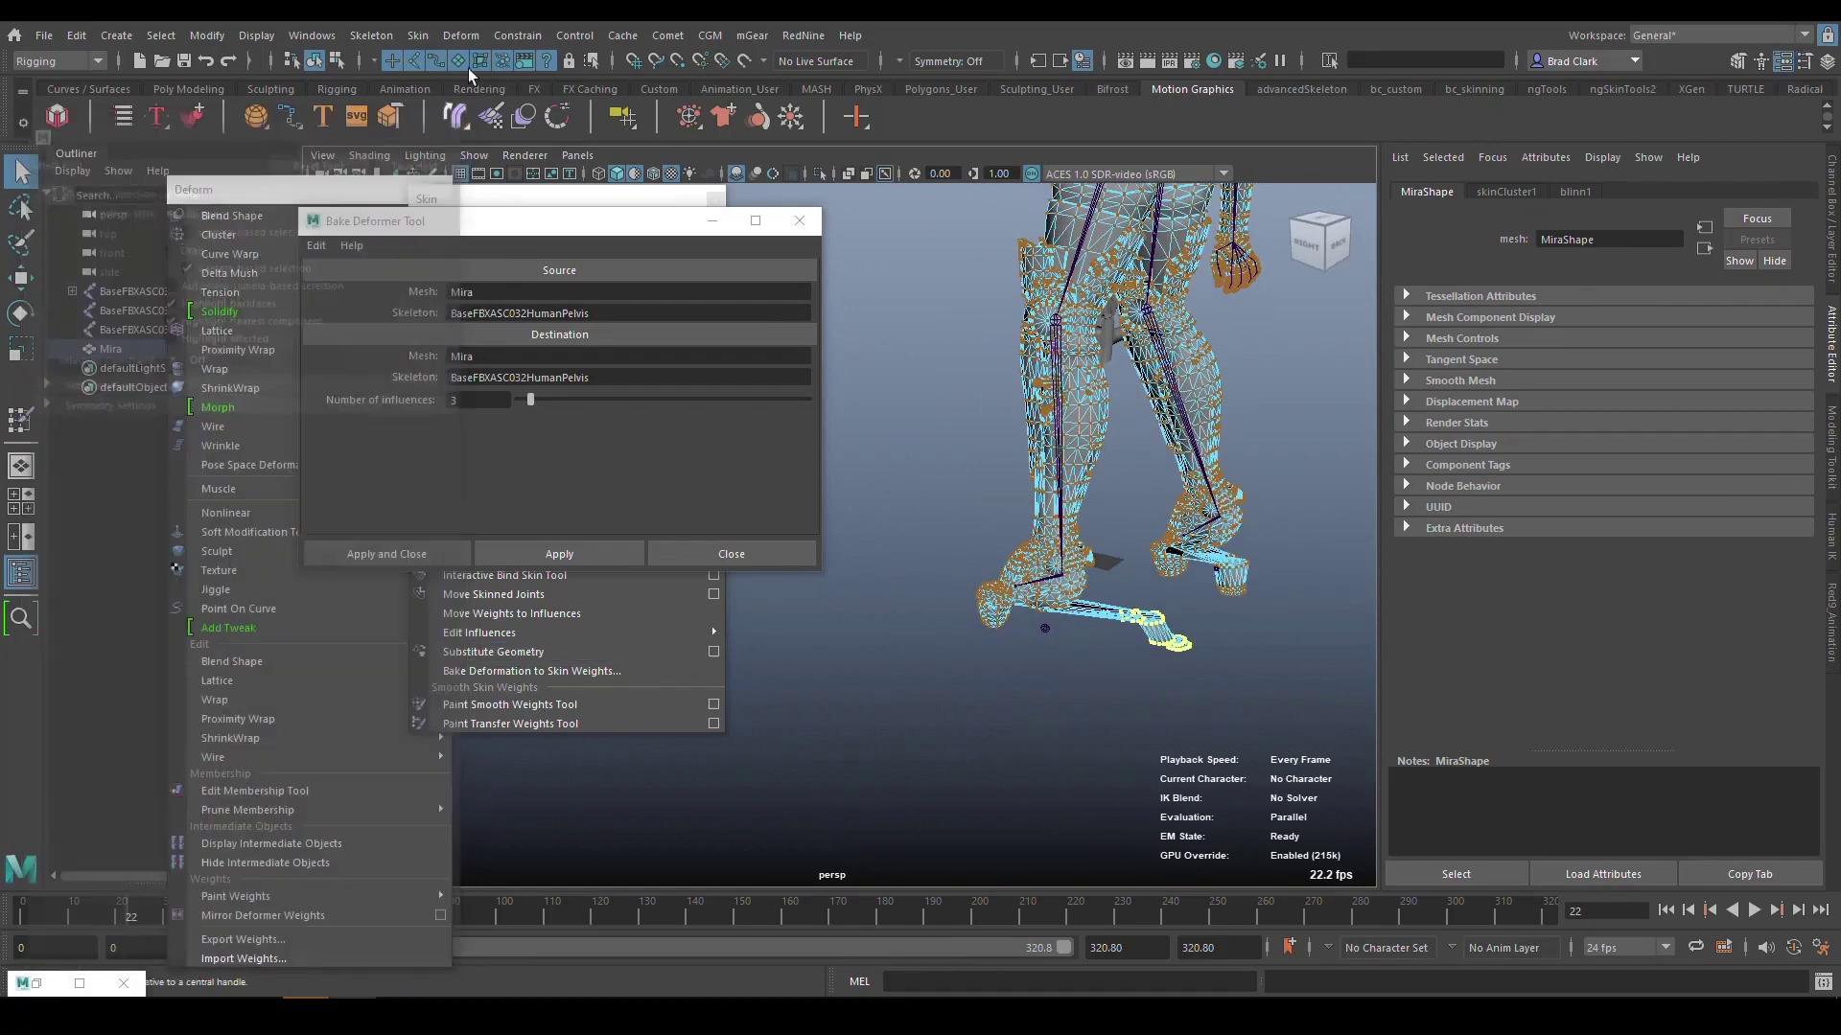
click(461, 36)
mouse_move(420, 39)
click(496, 258)
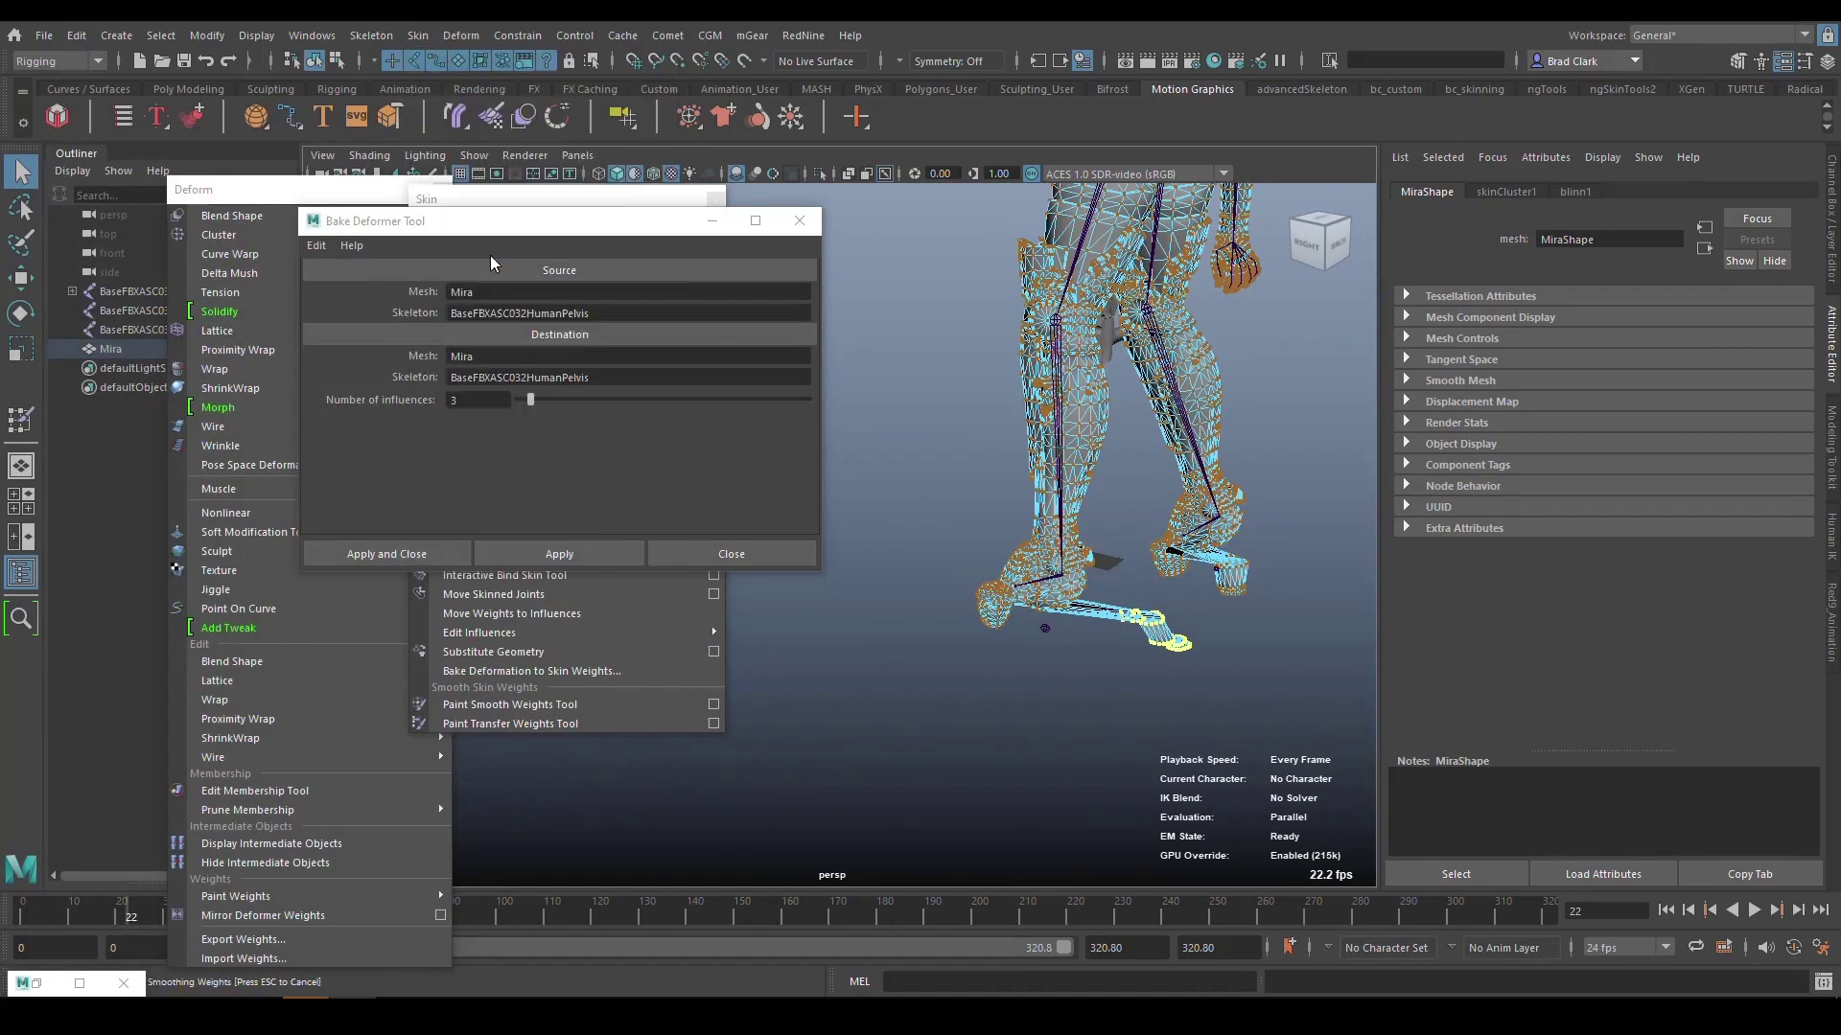
Return the mesh to object mode, deselect it, and play the animation to check deformation.
alt+drag(1154, 676, 1078, 607)
scroll(1078, 607, up, 2)
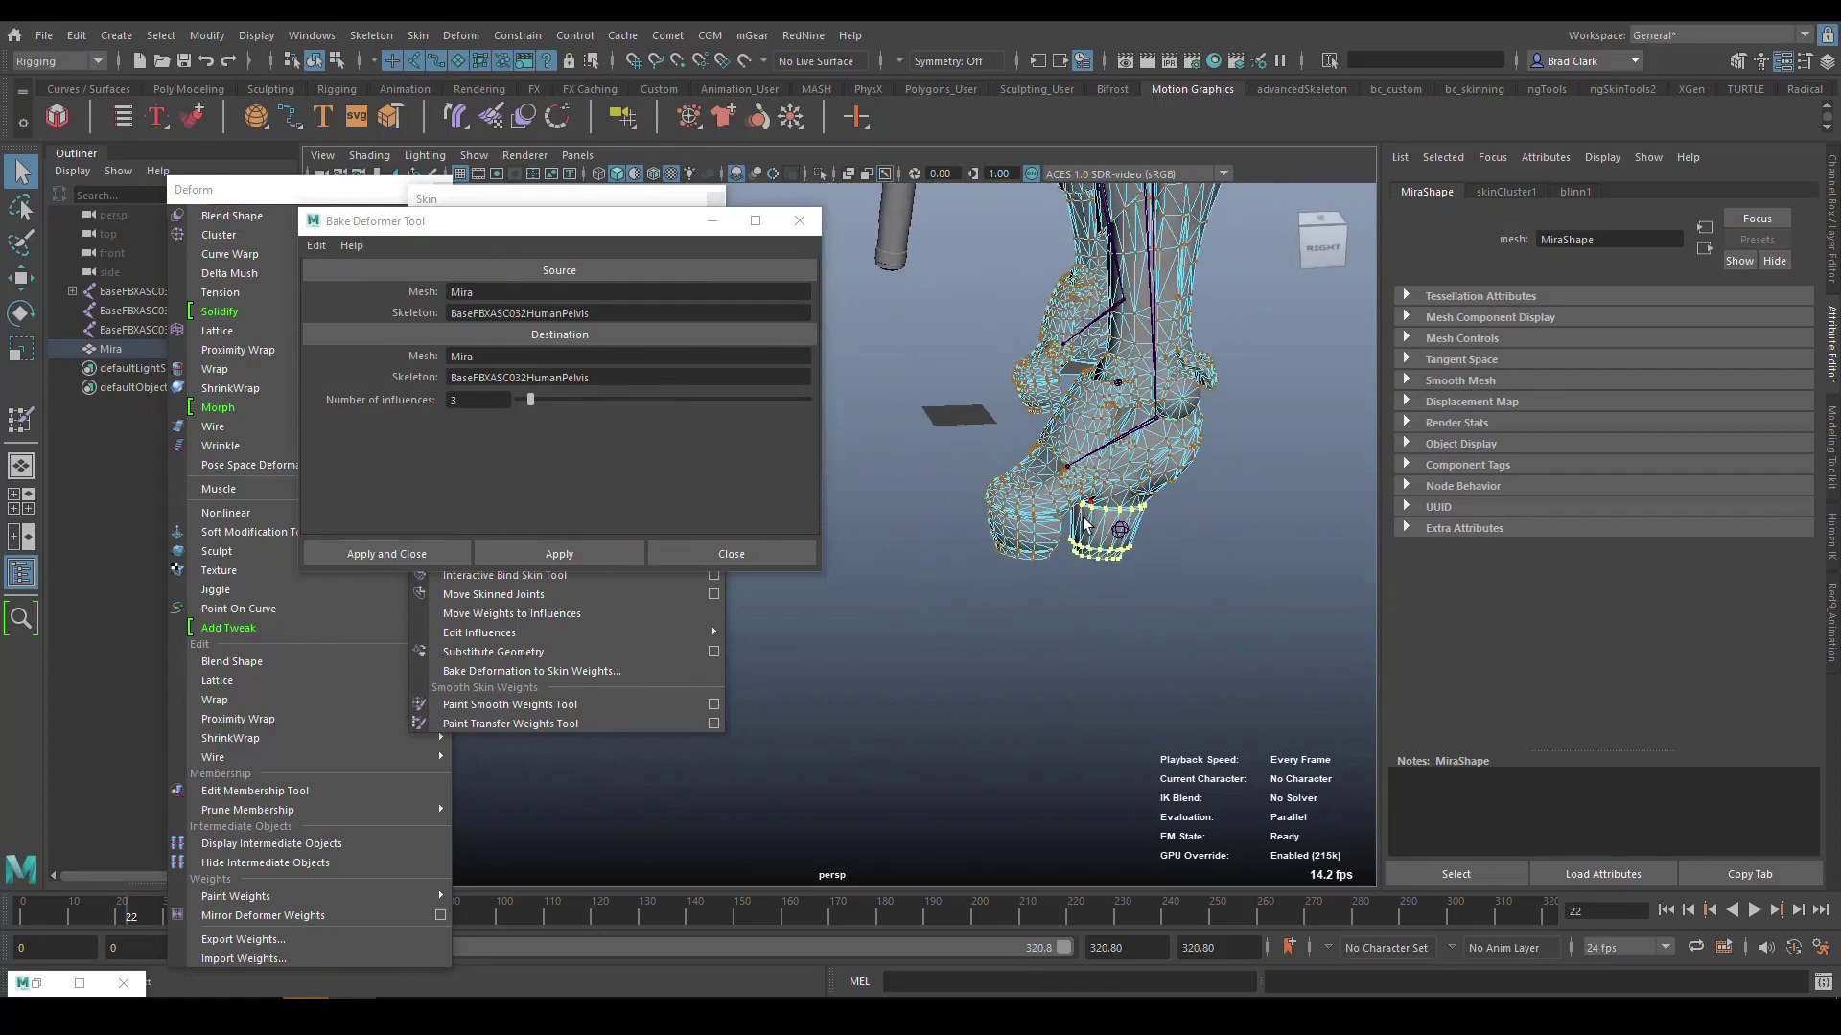
scroll(1198, 546, up, 3)
click(1198, 546)
right_click(1188, 505)
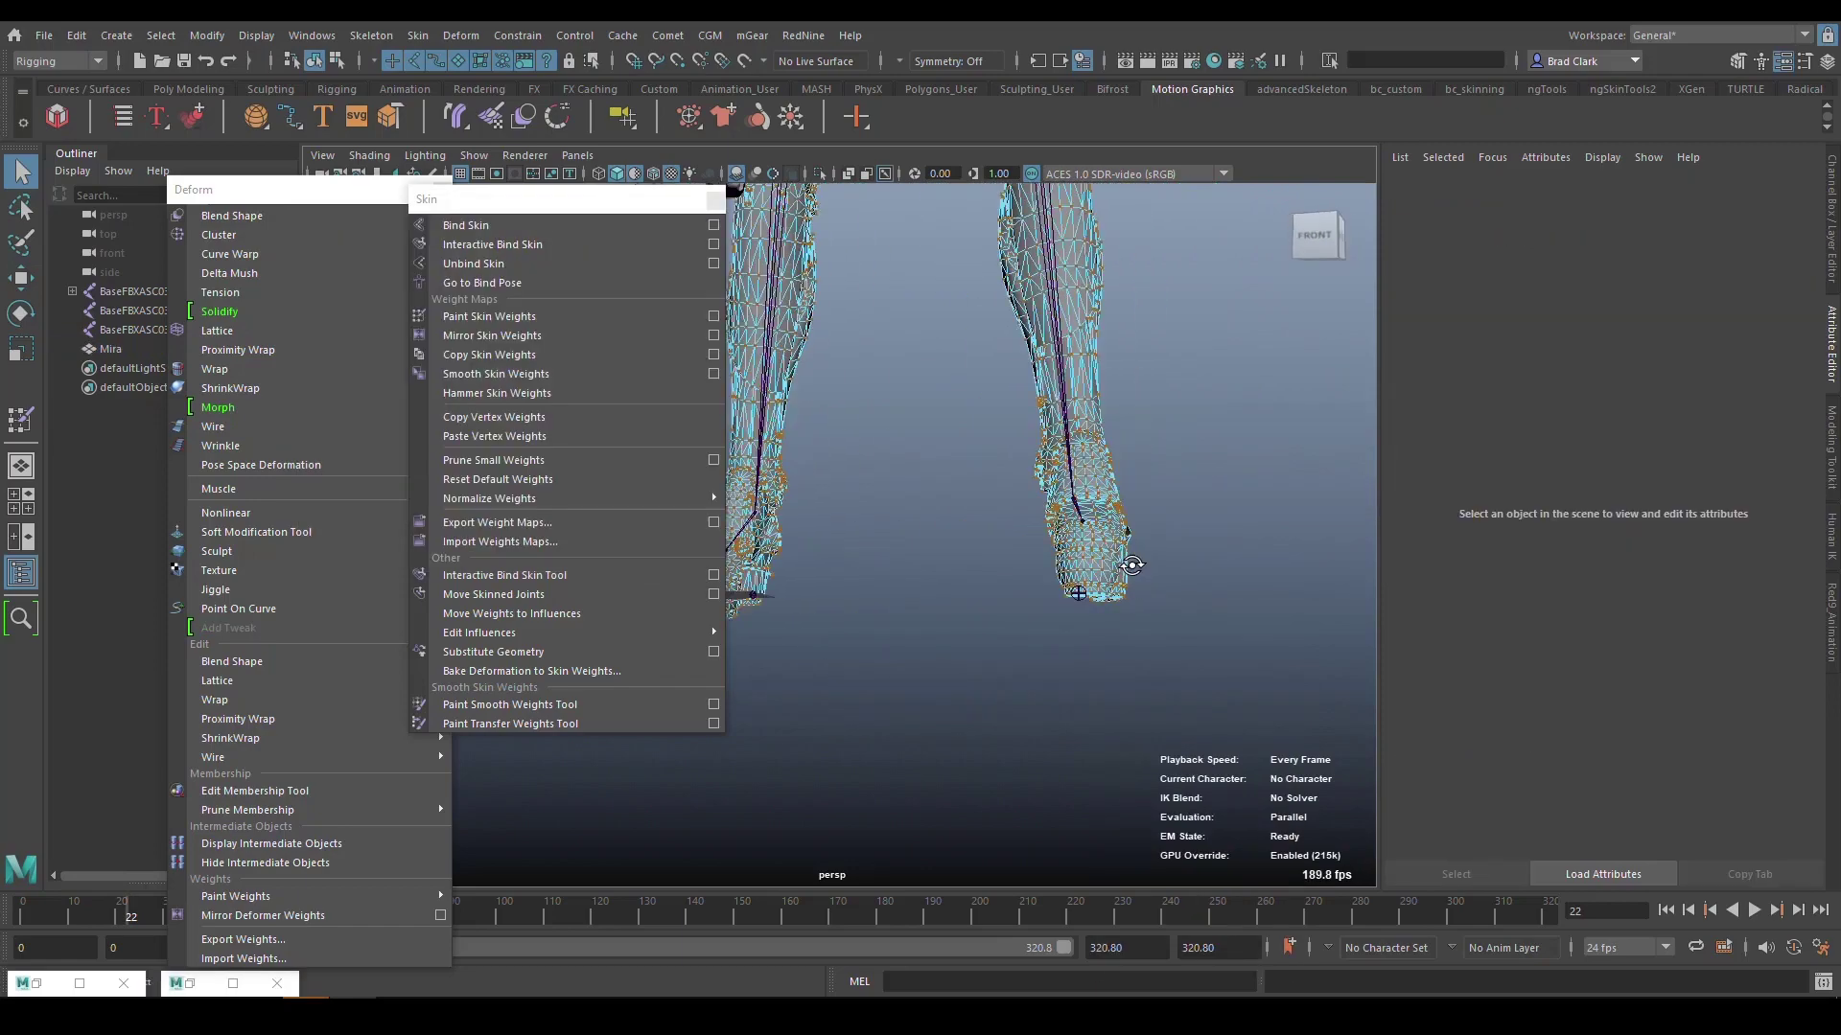
scroll(1132, 565, down, 2)
alt+drag(1132, 566, 1144, 698)
right_drag(1145, 698, 1178, 468)
click(1177, 468)
alt+drag(1177, 468, 1059, 669)
key(alt+v)
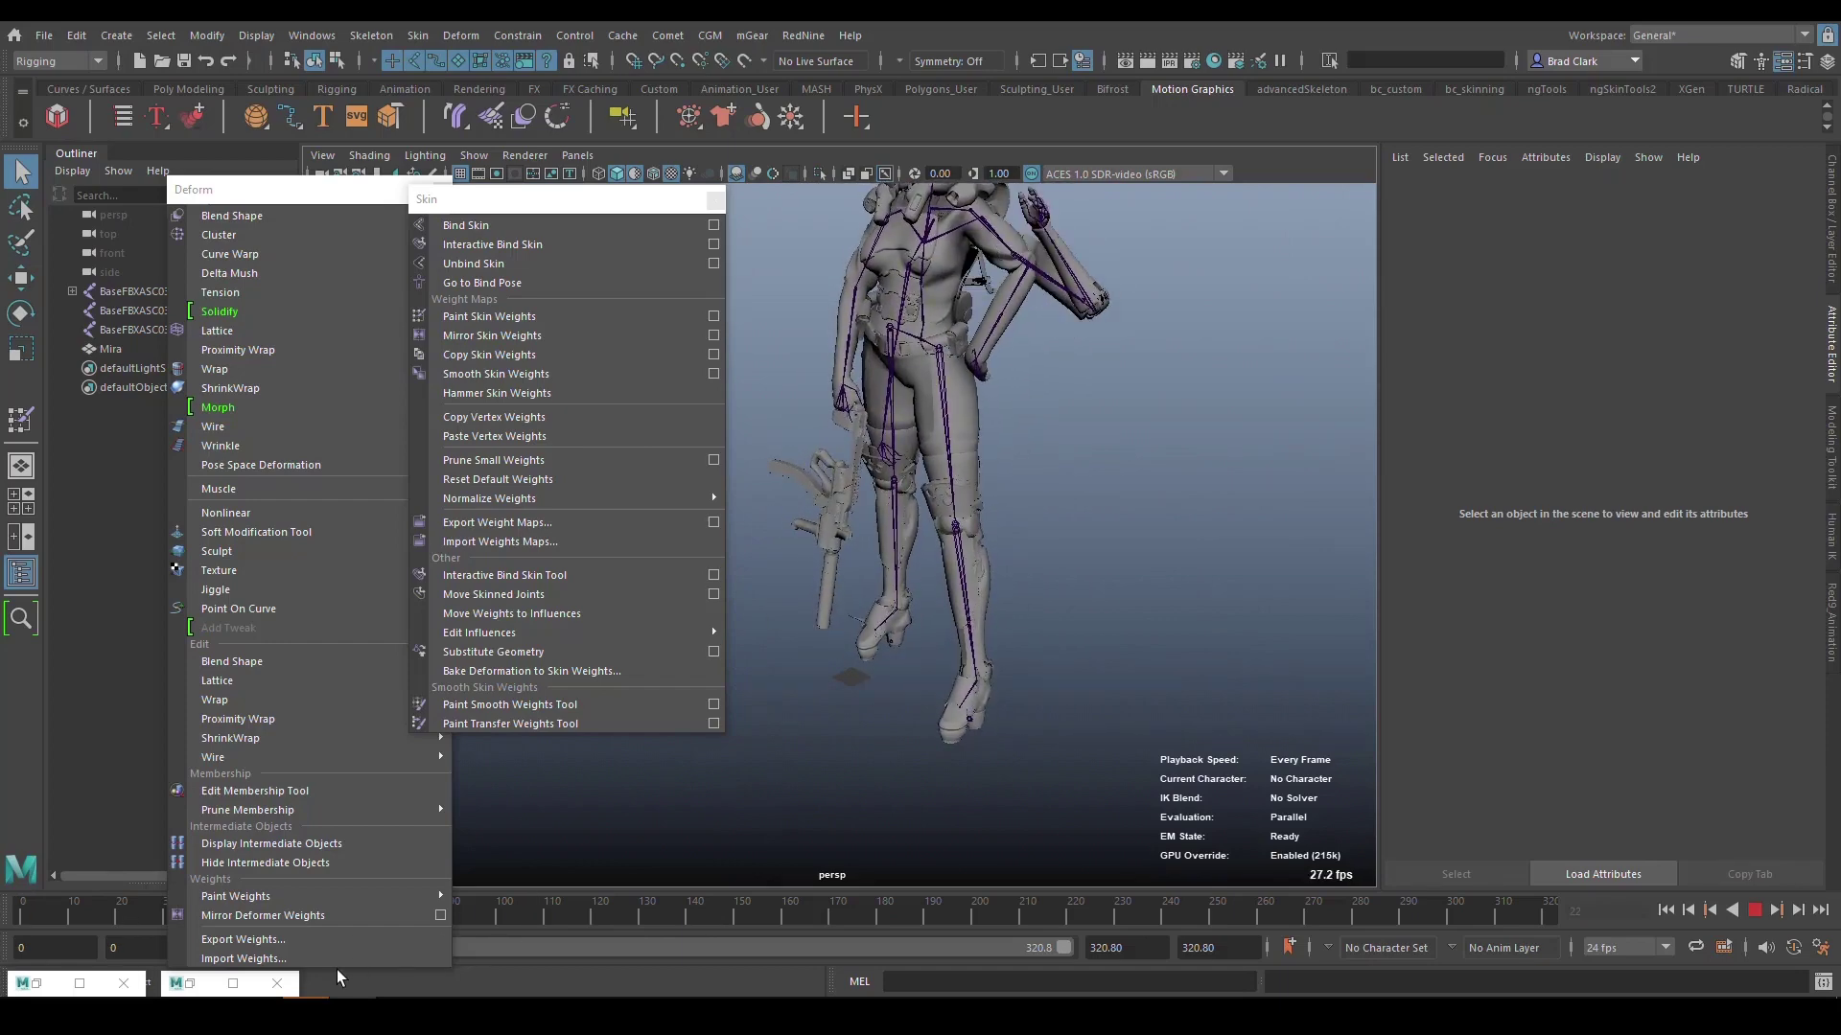
Stop playback at frame 66 and select the holster faces at the hip.
key(alt+v)
alt+drag(1151, 412, 887, 456)
alt+middle_drag(888, 456, 992, 508)
alt+drag(992, 508, 928, 460)
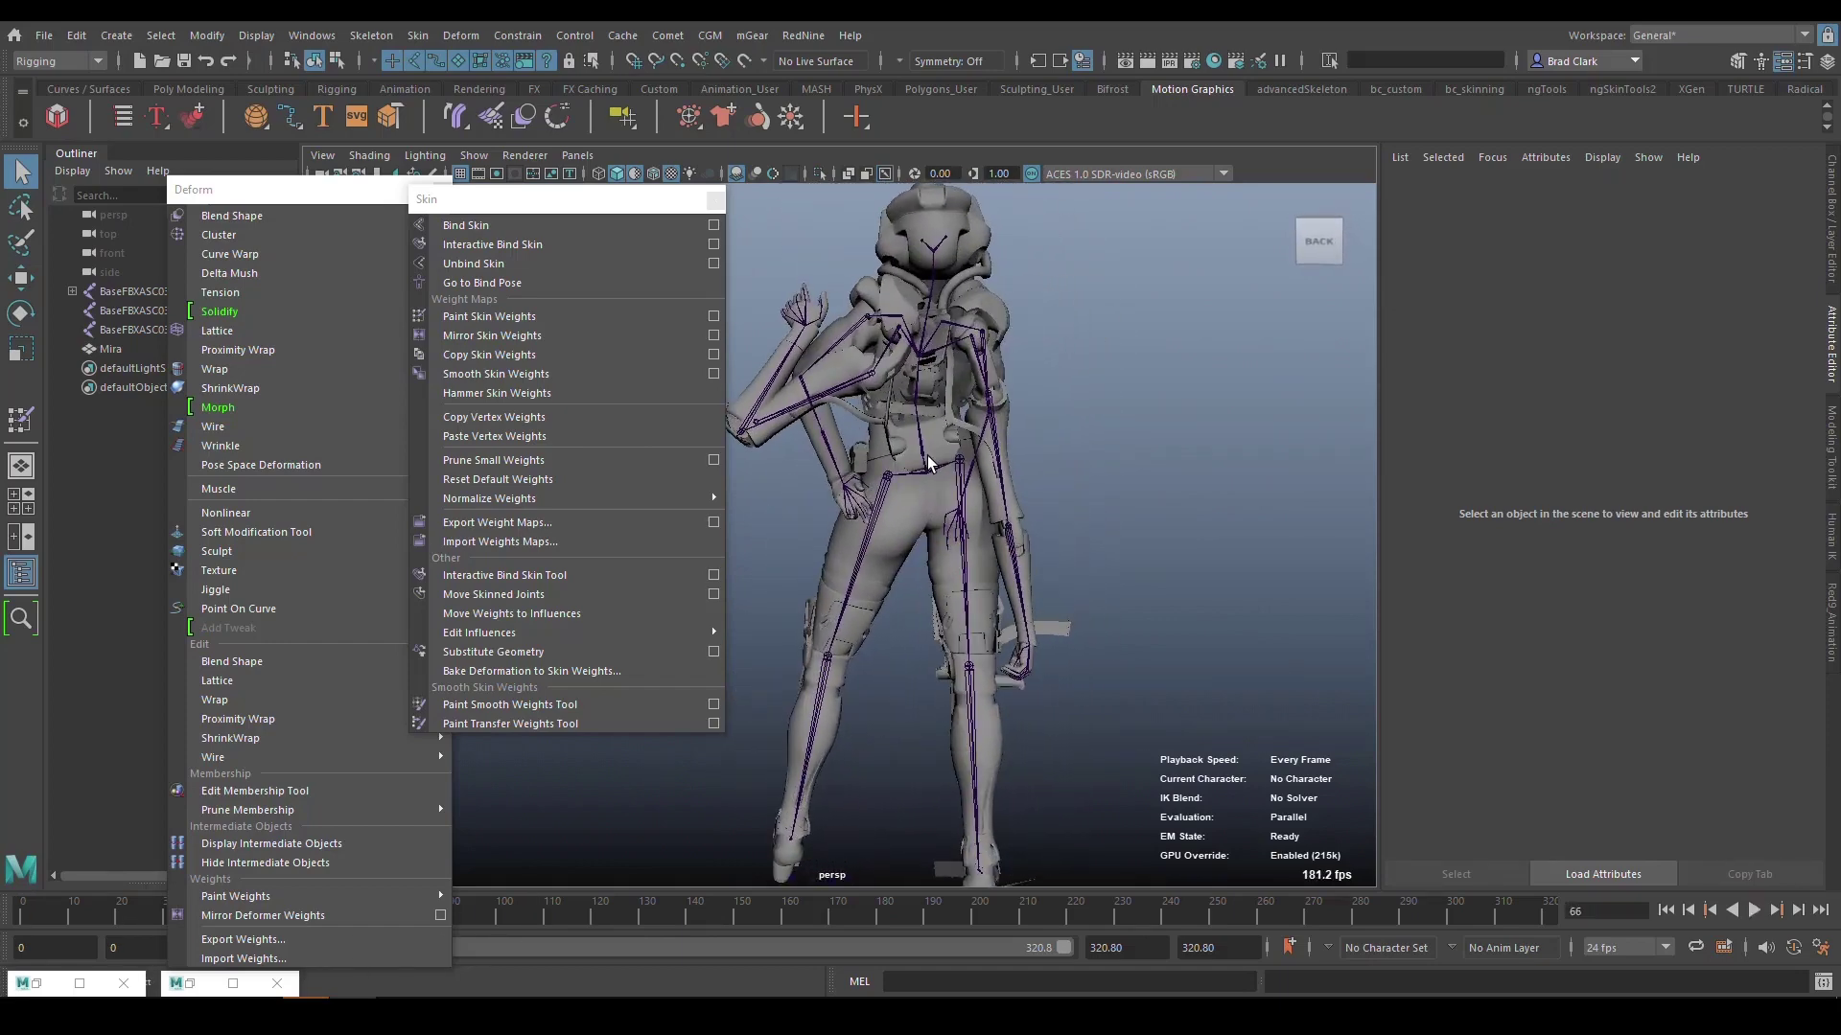
alt+middle_drag(928, 460, 974, 560)
scroll(974, 559, up, 6)
click(1085, 352)
right_drag(1085, 353, 1099, 392)
alt+drag(1101, 377, 1035, 403)
click(974, 609)
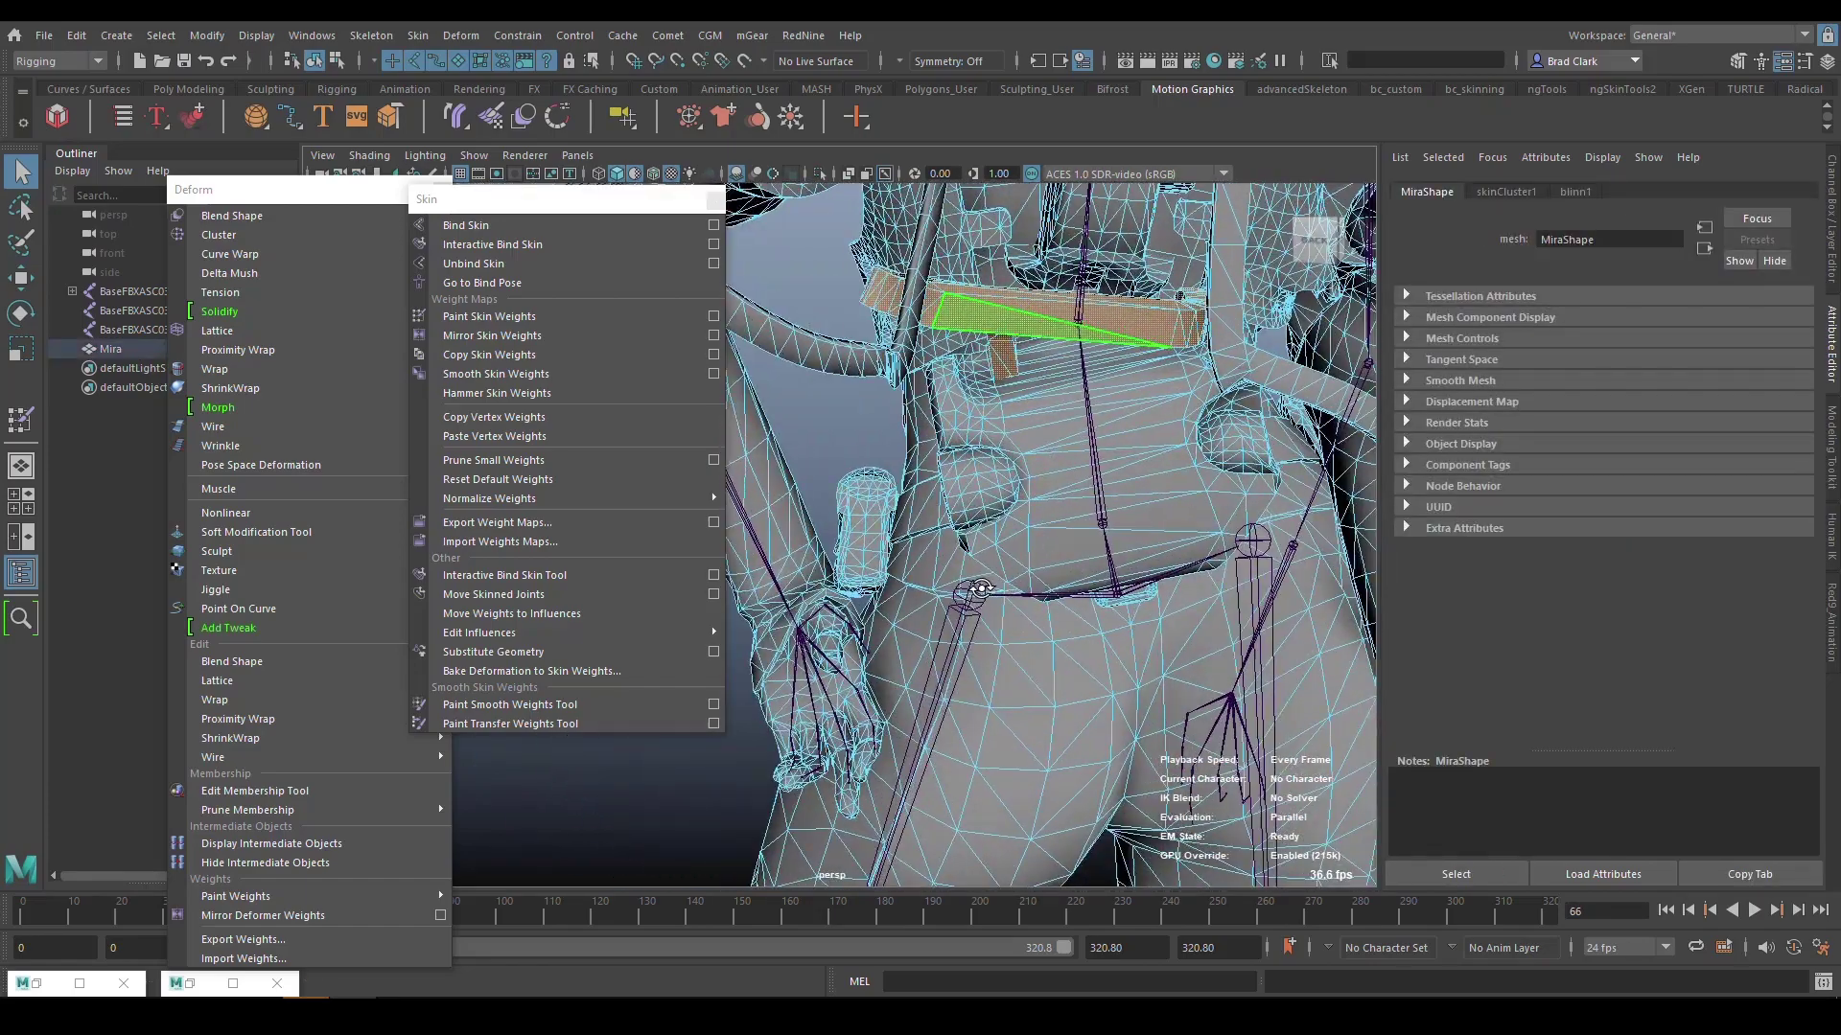
Apply Hammer Skin Weights to the holster faces, then again to the belt faces.
click(535, 395)
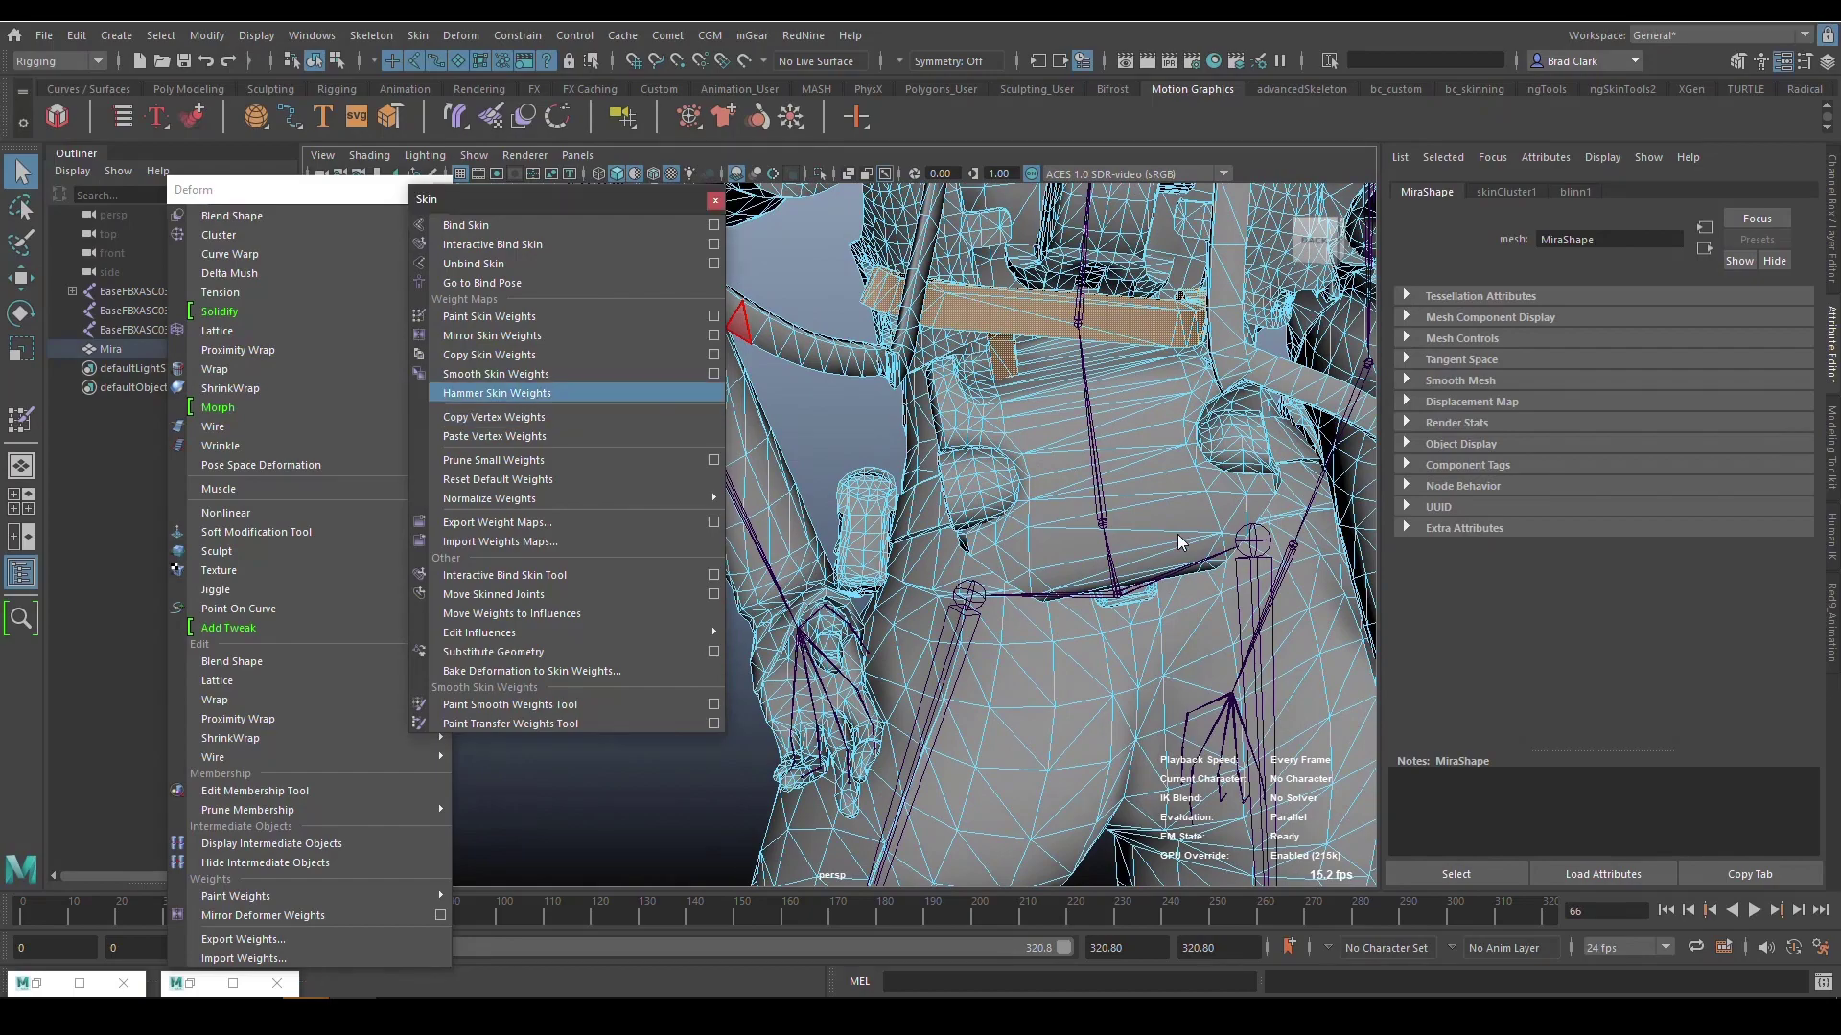
alt+drag(1127, 495, 1006, 700)
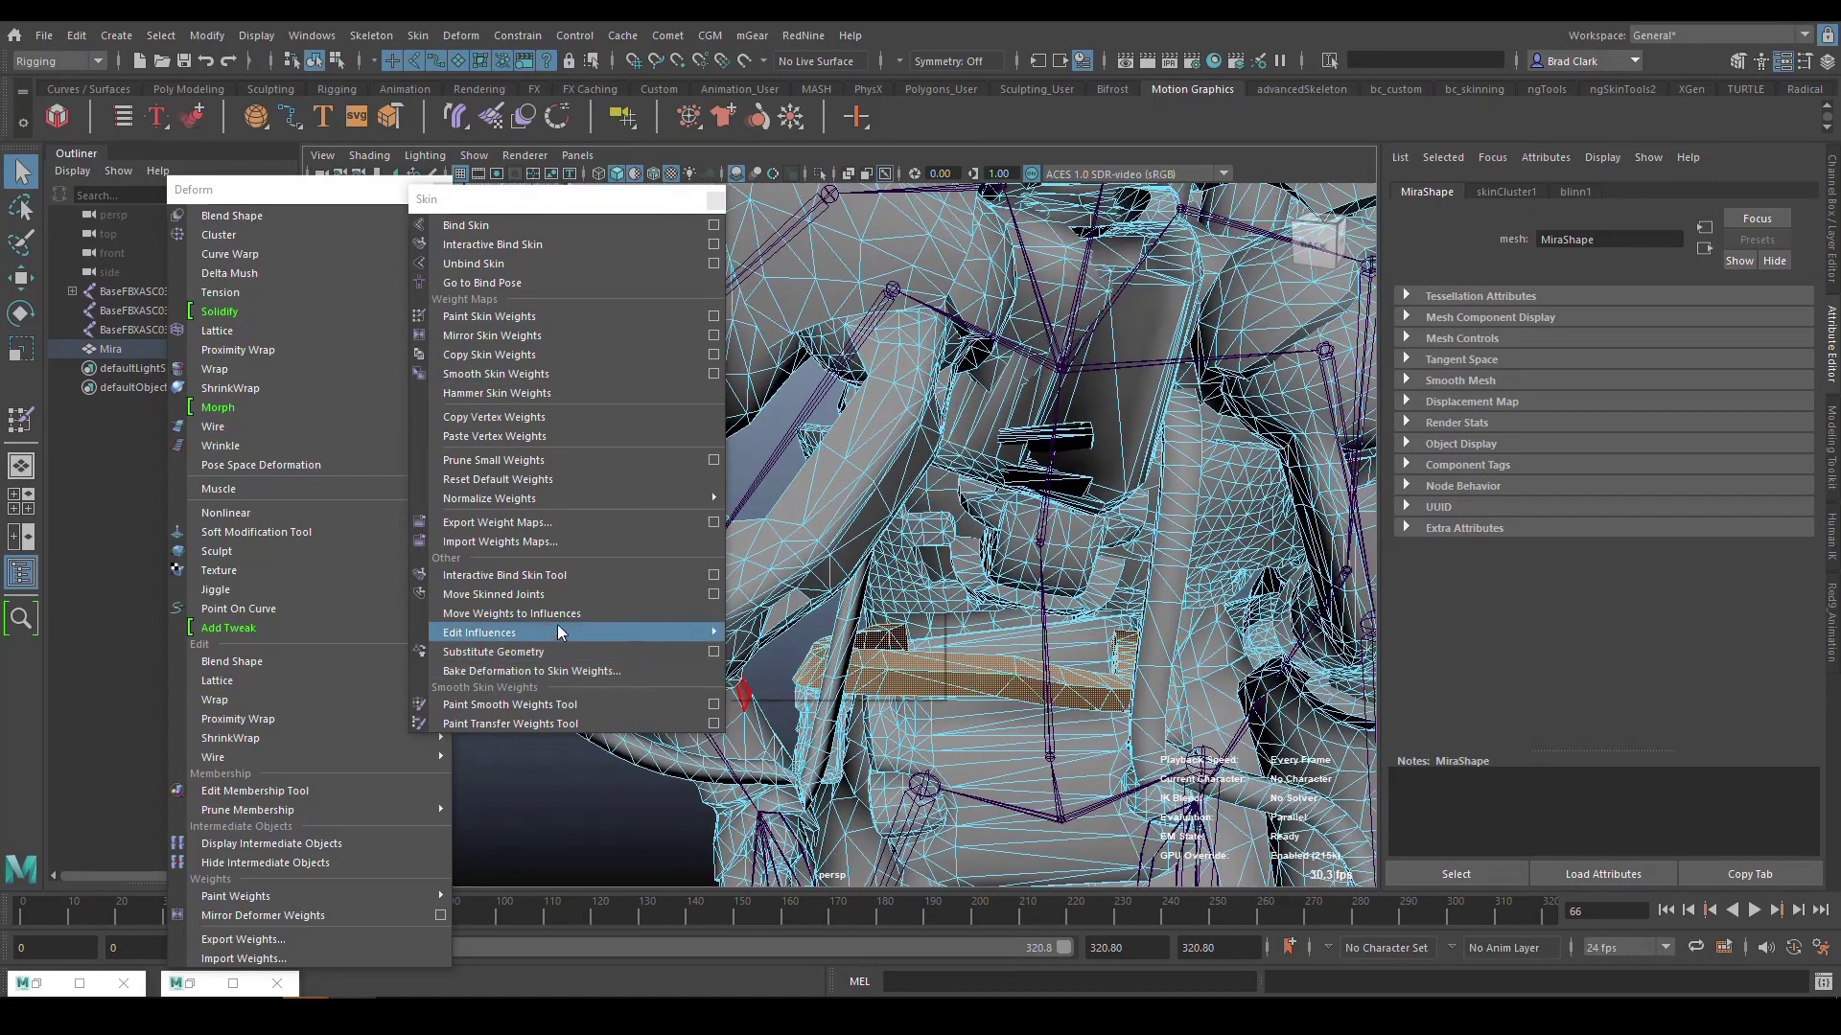
click(562, 393)
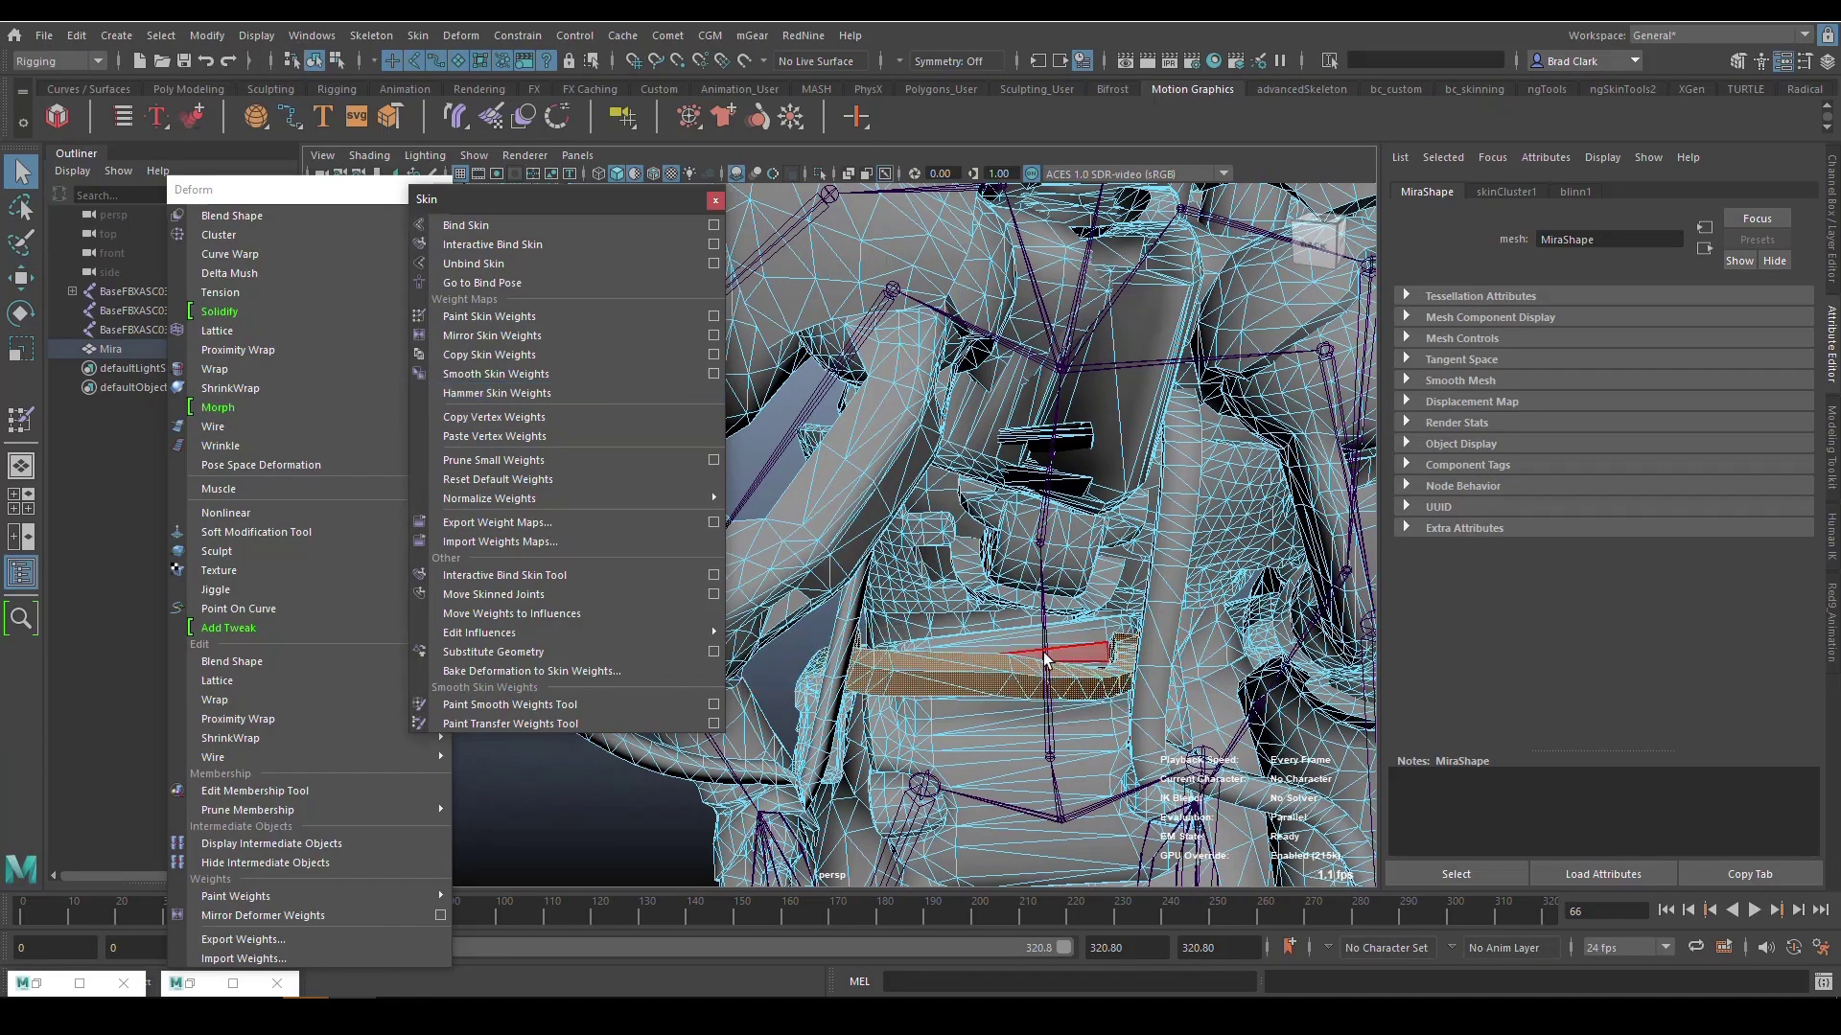
scroll(1076, 648, down, 4)
alt+drag(1075, 648, 1211, 627)
Clear the selection and scrub the timeline to check the hip deformation.
click(955, 457)
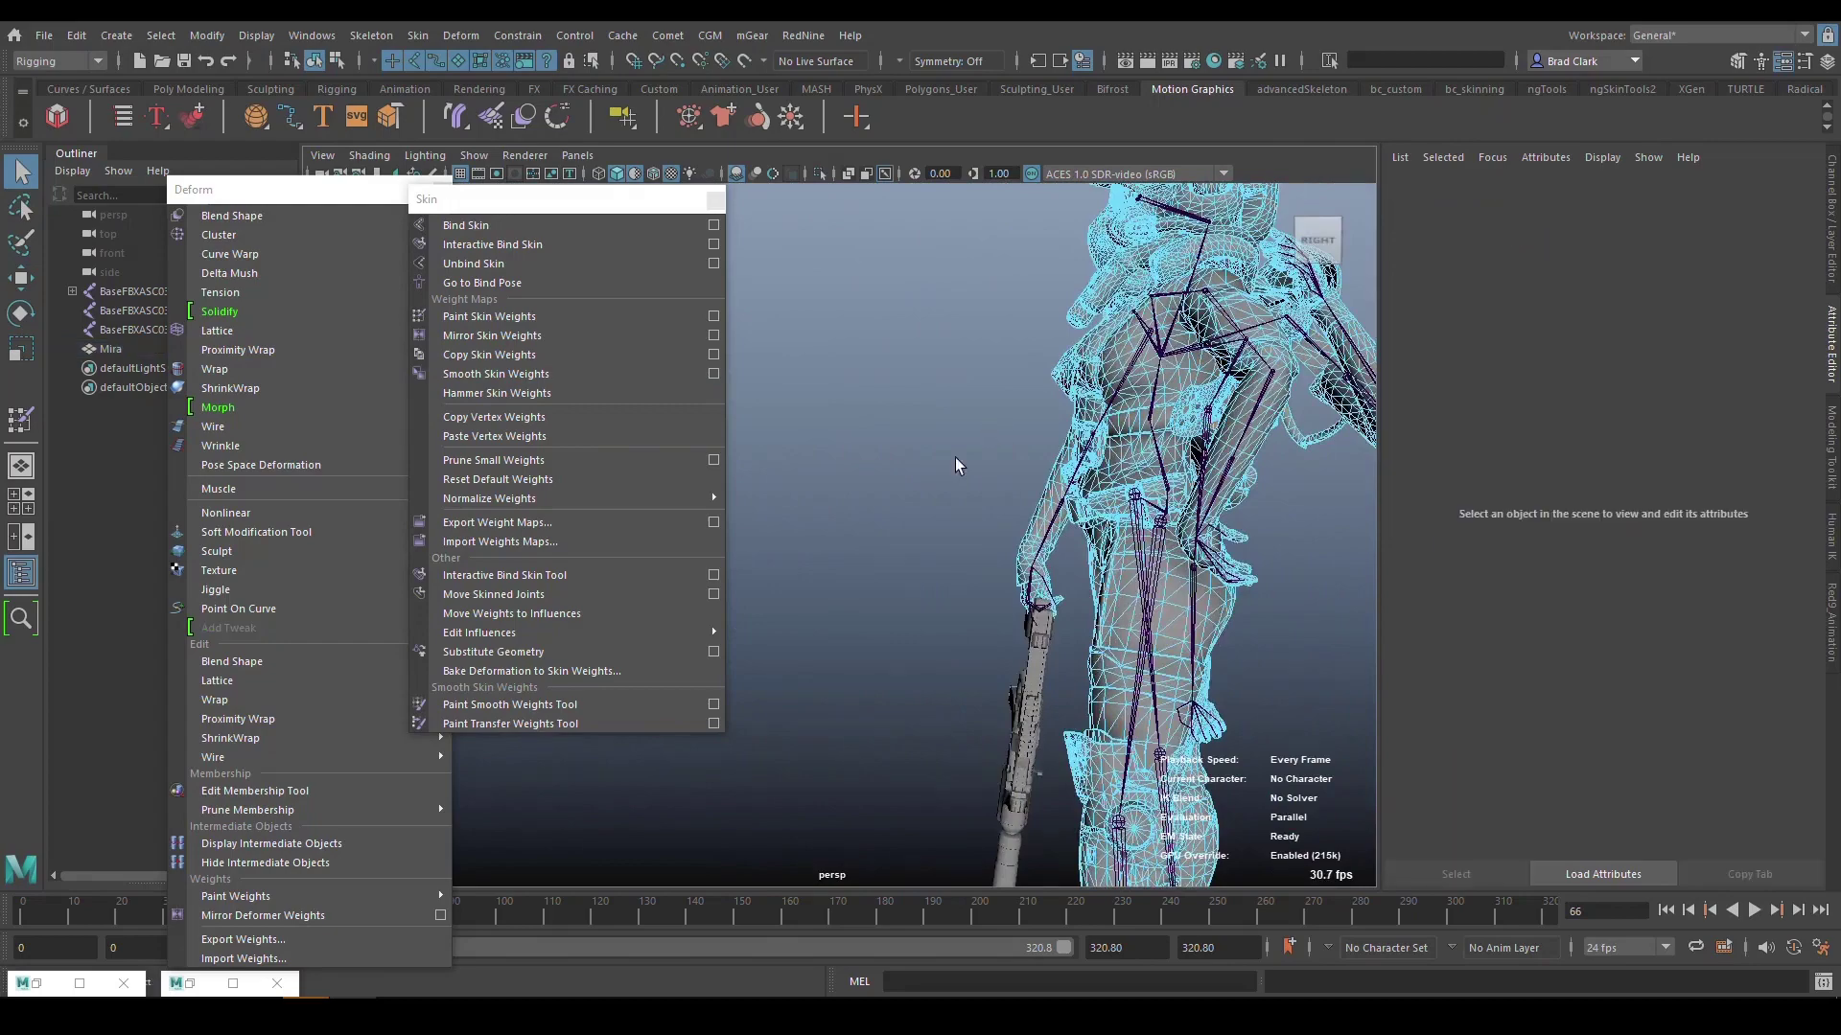
alt+drag(955, 457, 1054, 515)
right_click(1013, 429)
drag(627, 919, 248, 920)
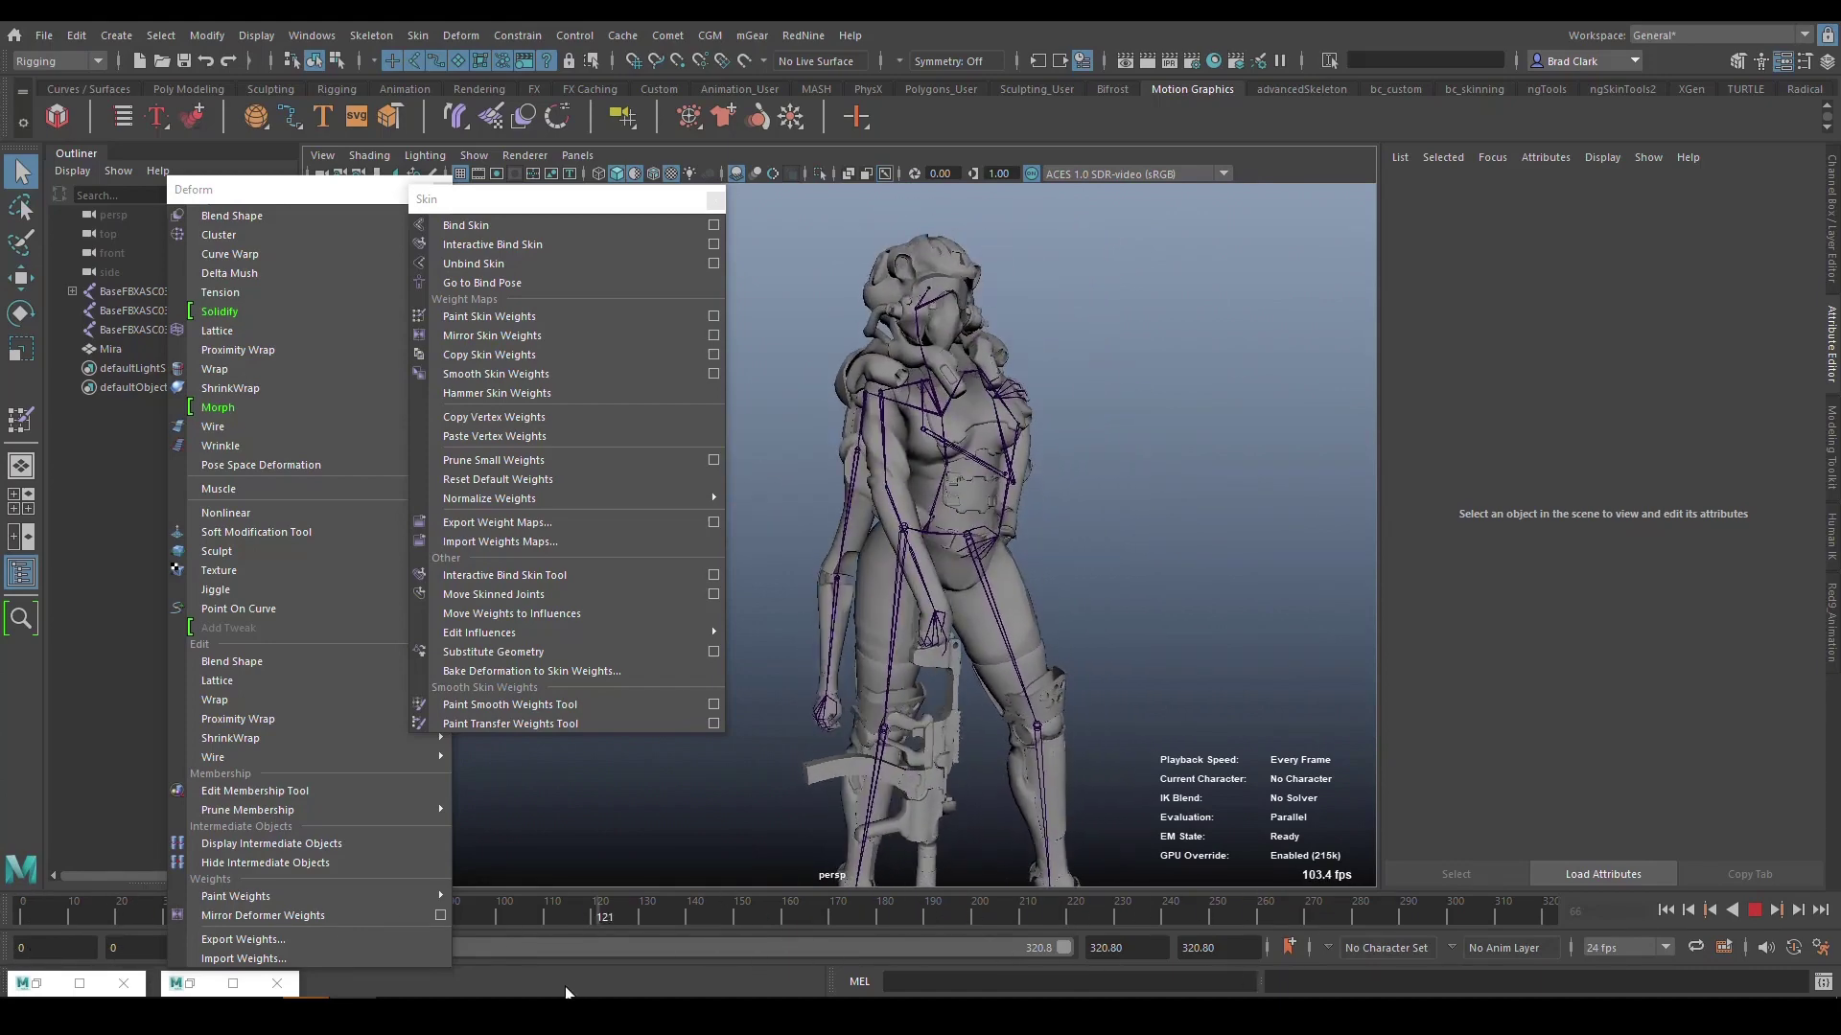
Stop playback at frame 187, switch Mira's mesh back to object mode and deselect it.
key(Escape)
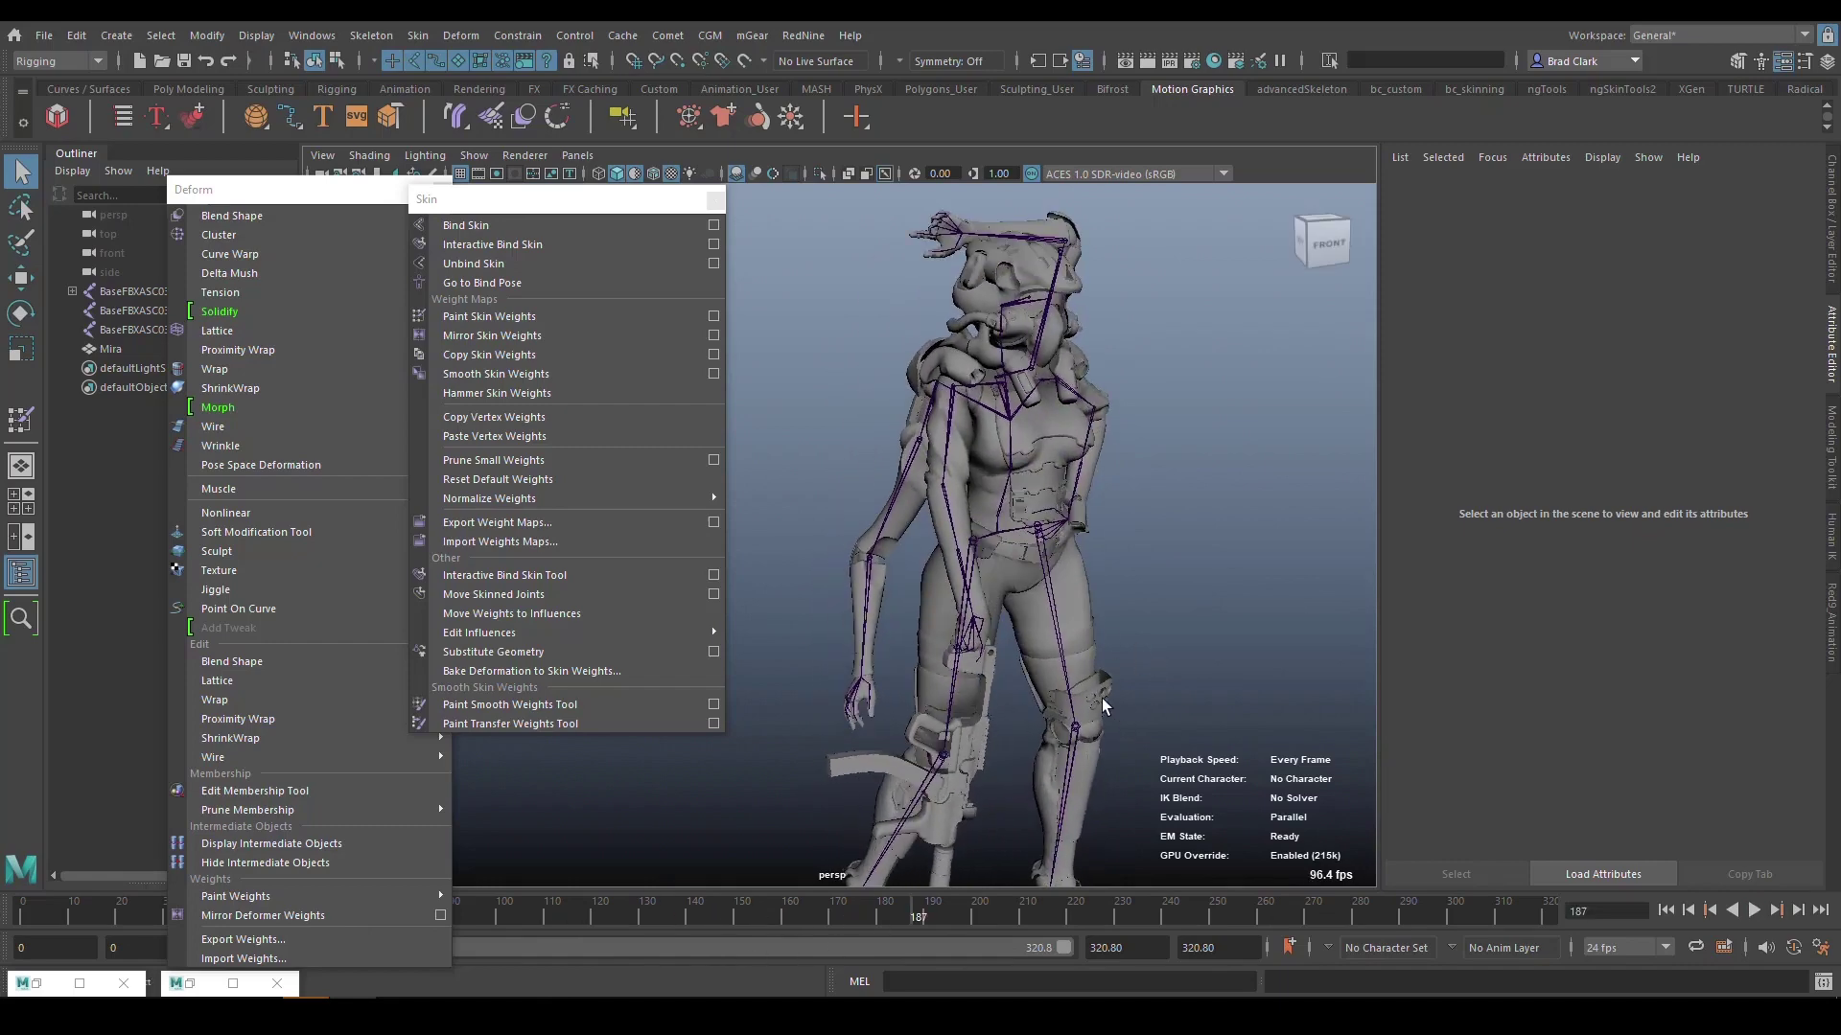
click(1083, 634)
right_drag(1084, 487, 1087, 645)
click(1090, 650)
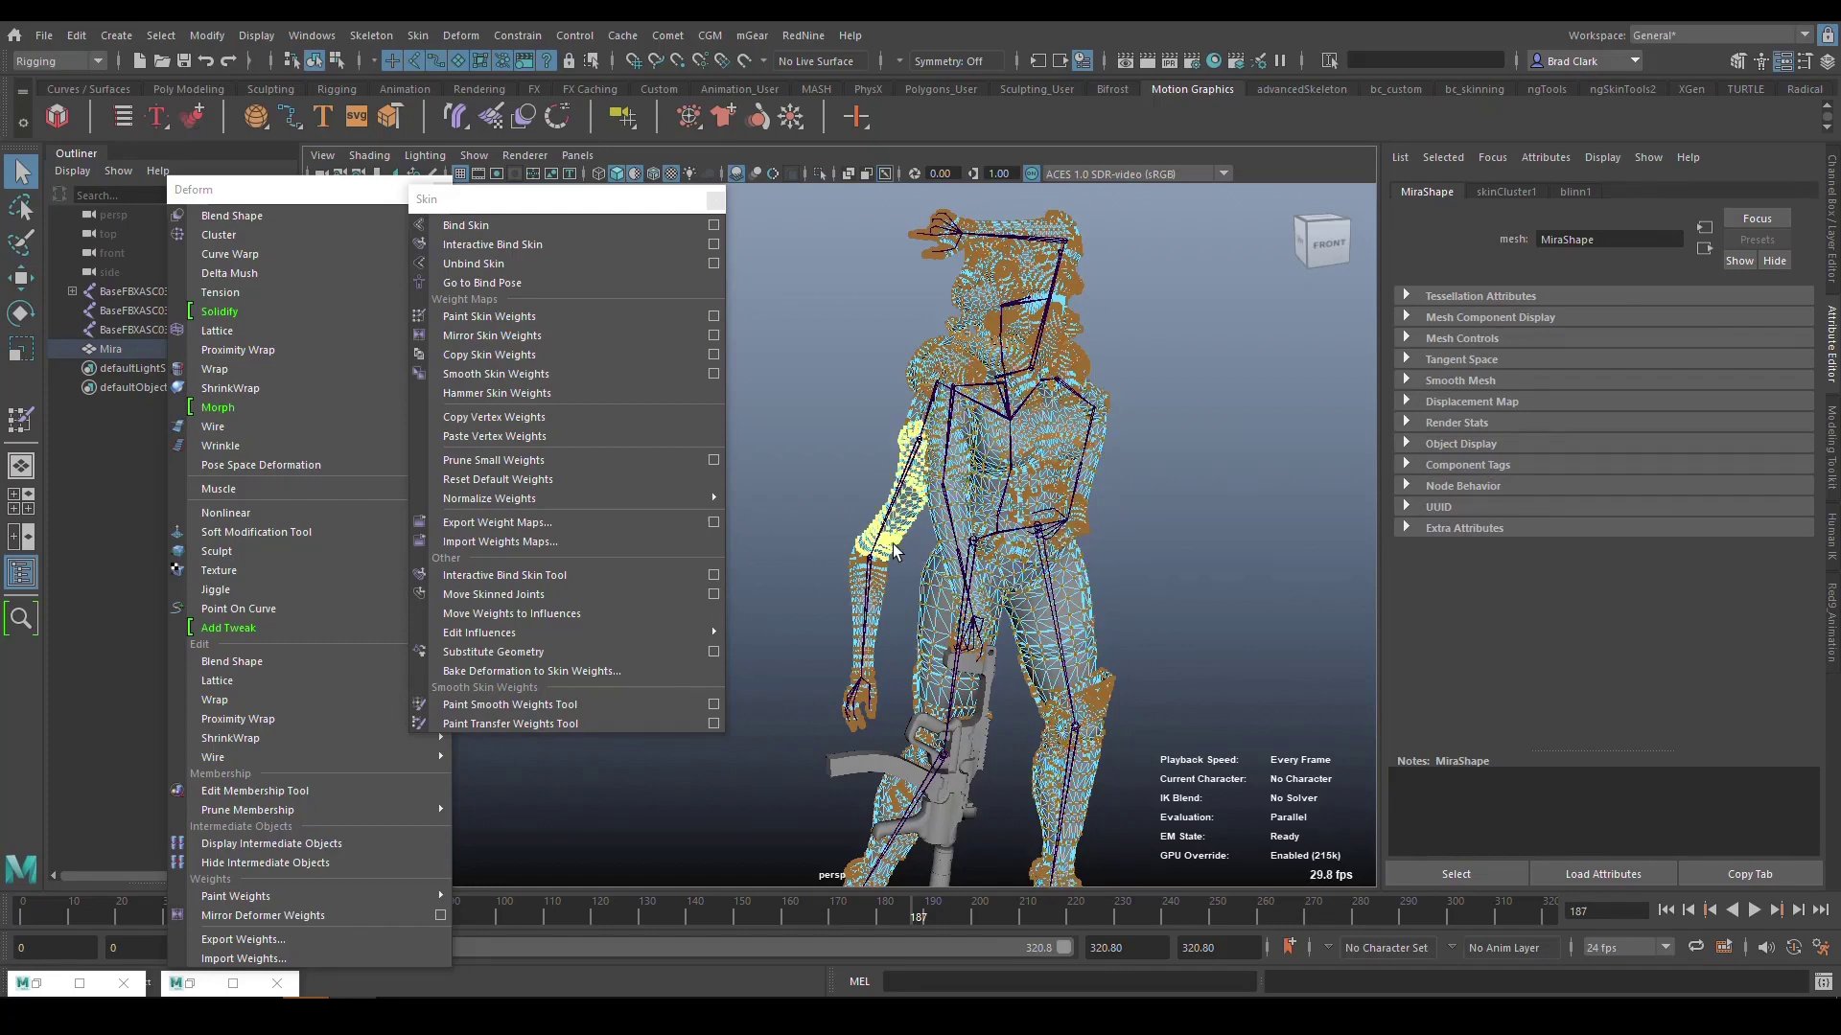
right_drag(973, 460, 1123, 399)
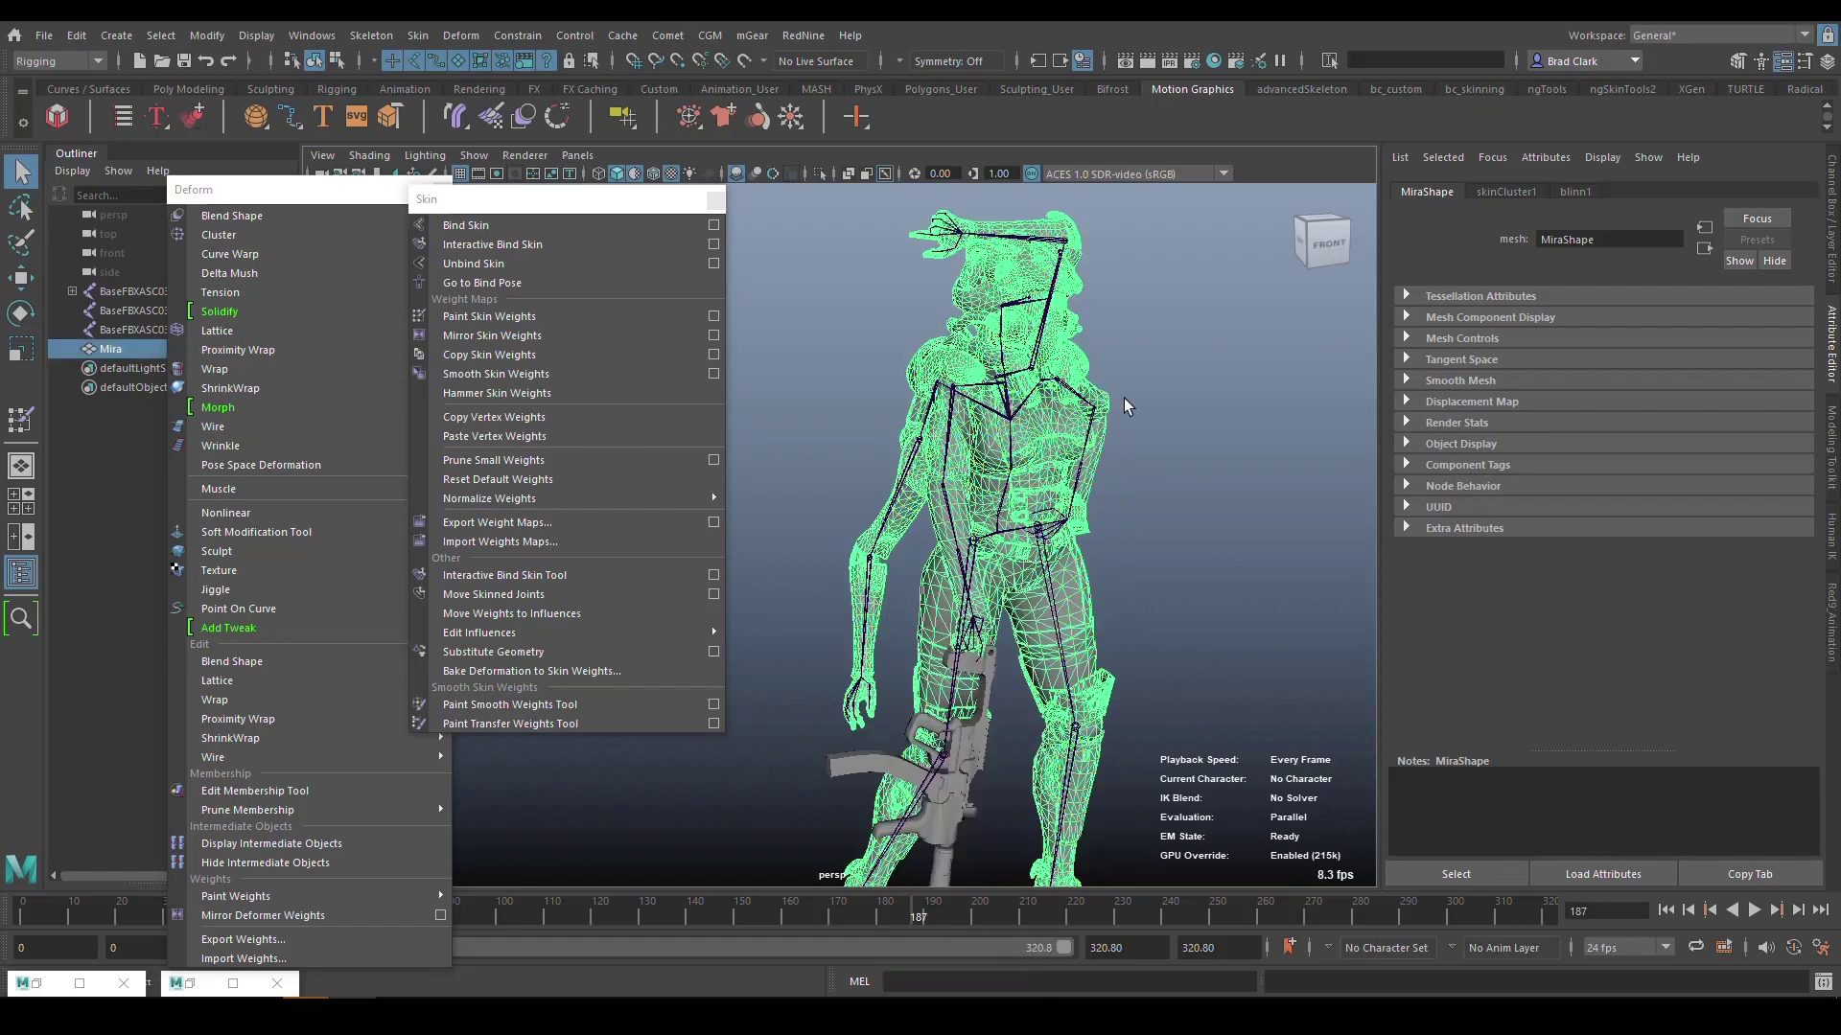
click(1124, 398)
alt+drag(1212, 469, 847, 407)
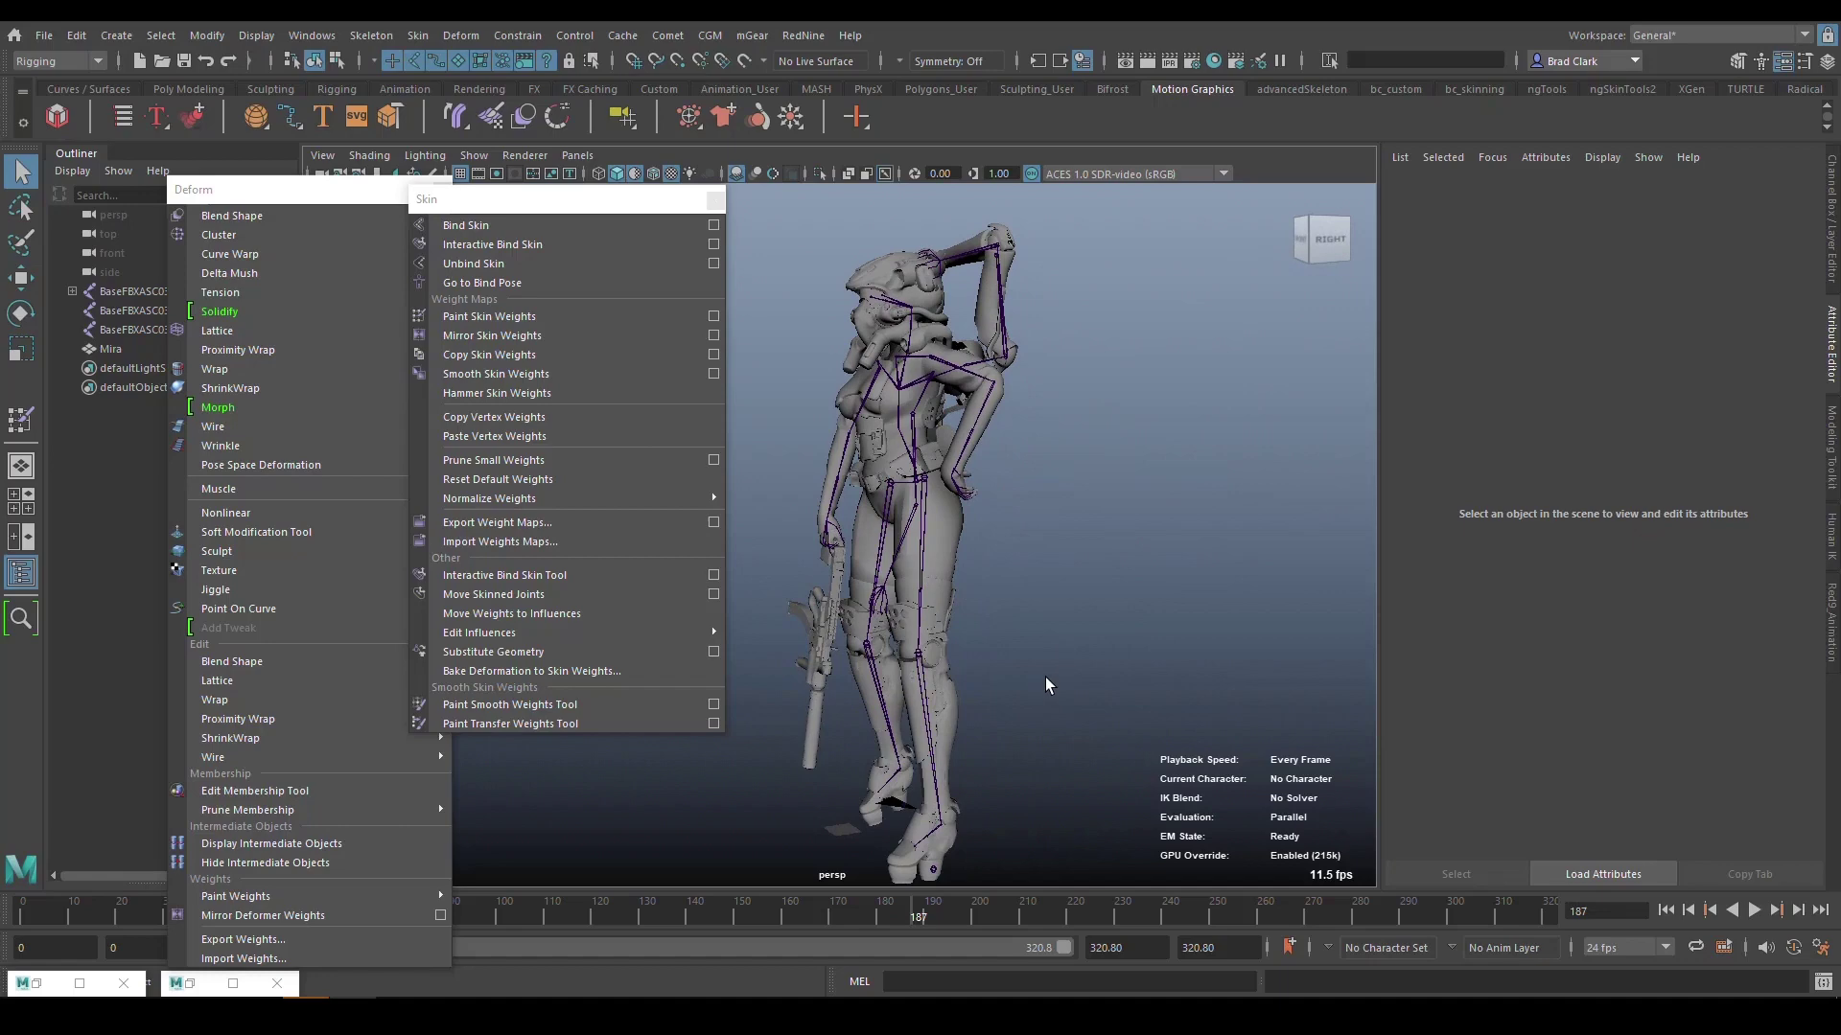
Show the mesh's vertices, return to object mode, and tumble around the posed character.
click(945, 681)
right_drag(809, 487, 717, 491)
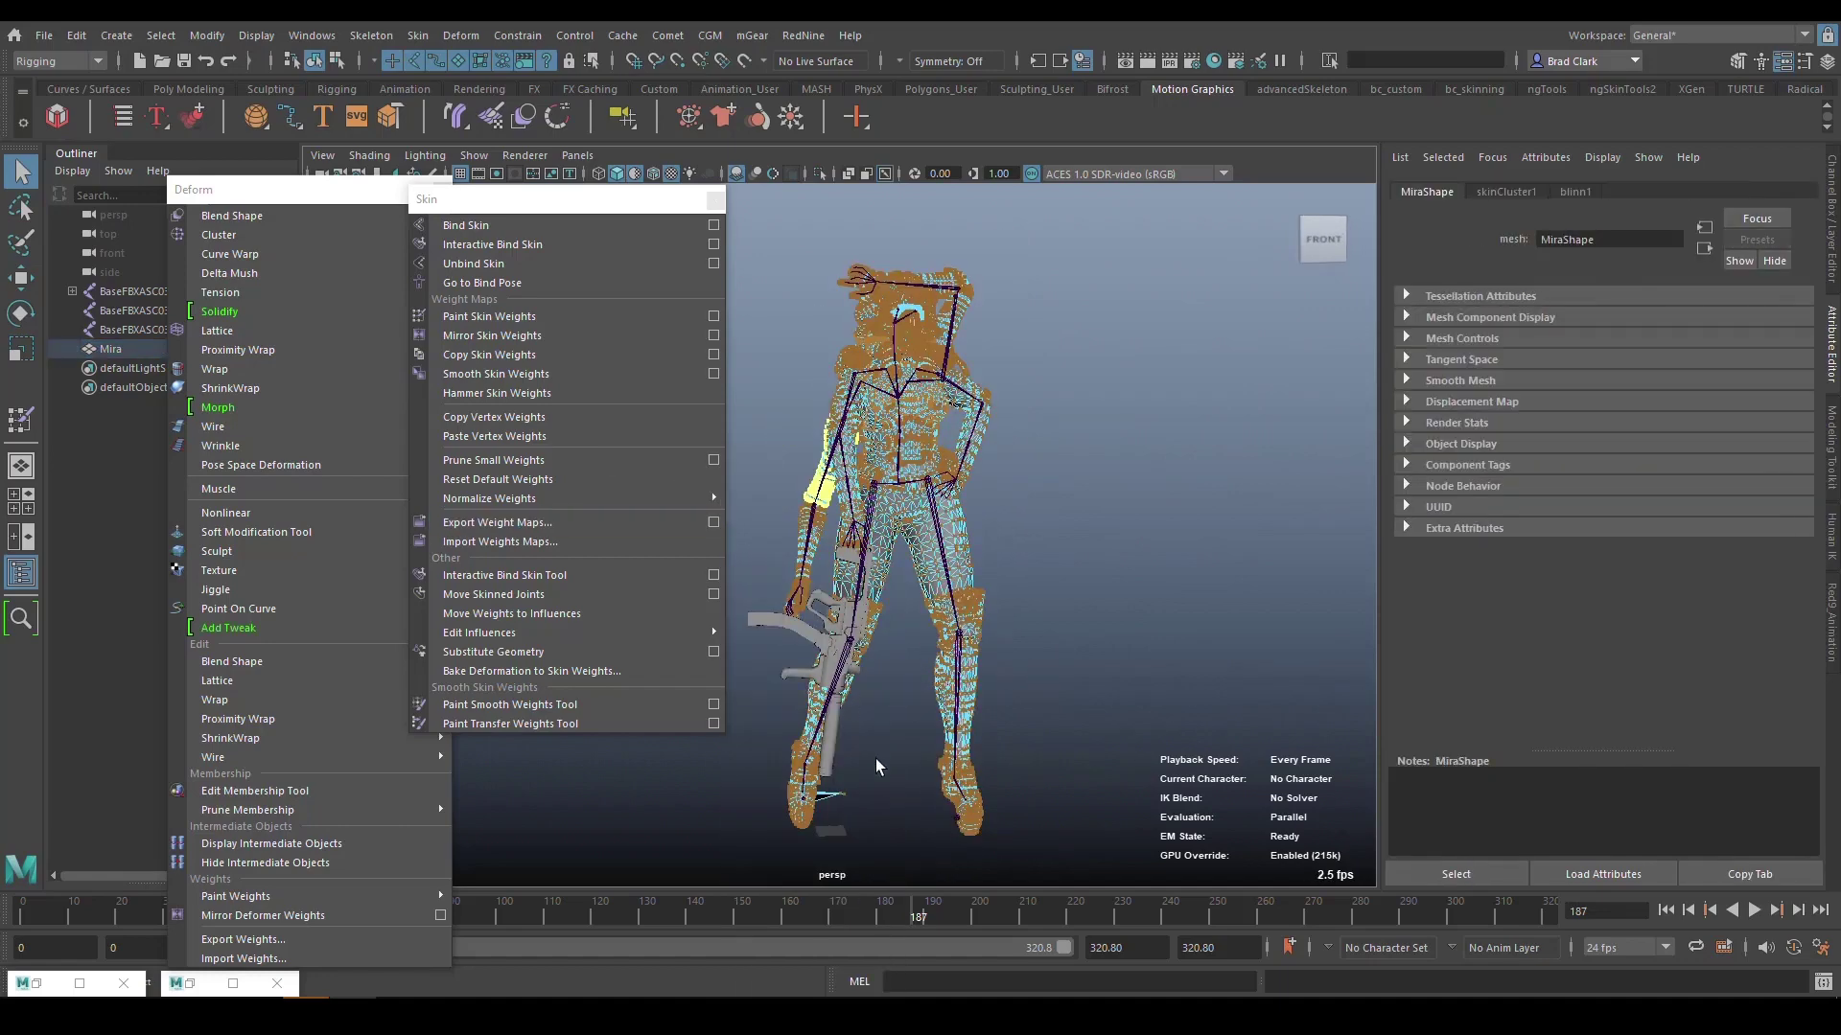
click(1131, 647)
alt+drag(1131, 647, 937, 556)
right_drag(904, 487, 1027, 431)
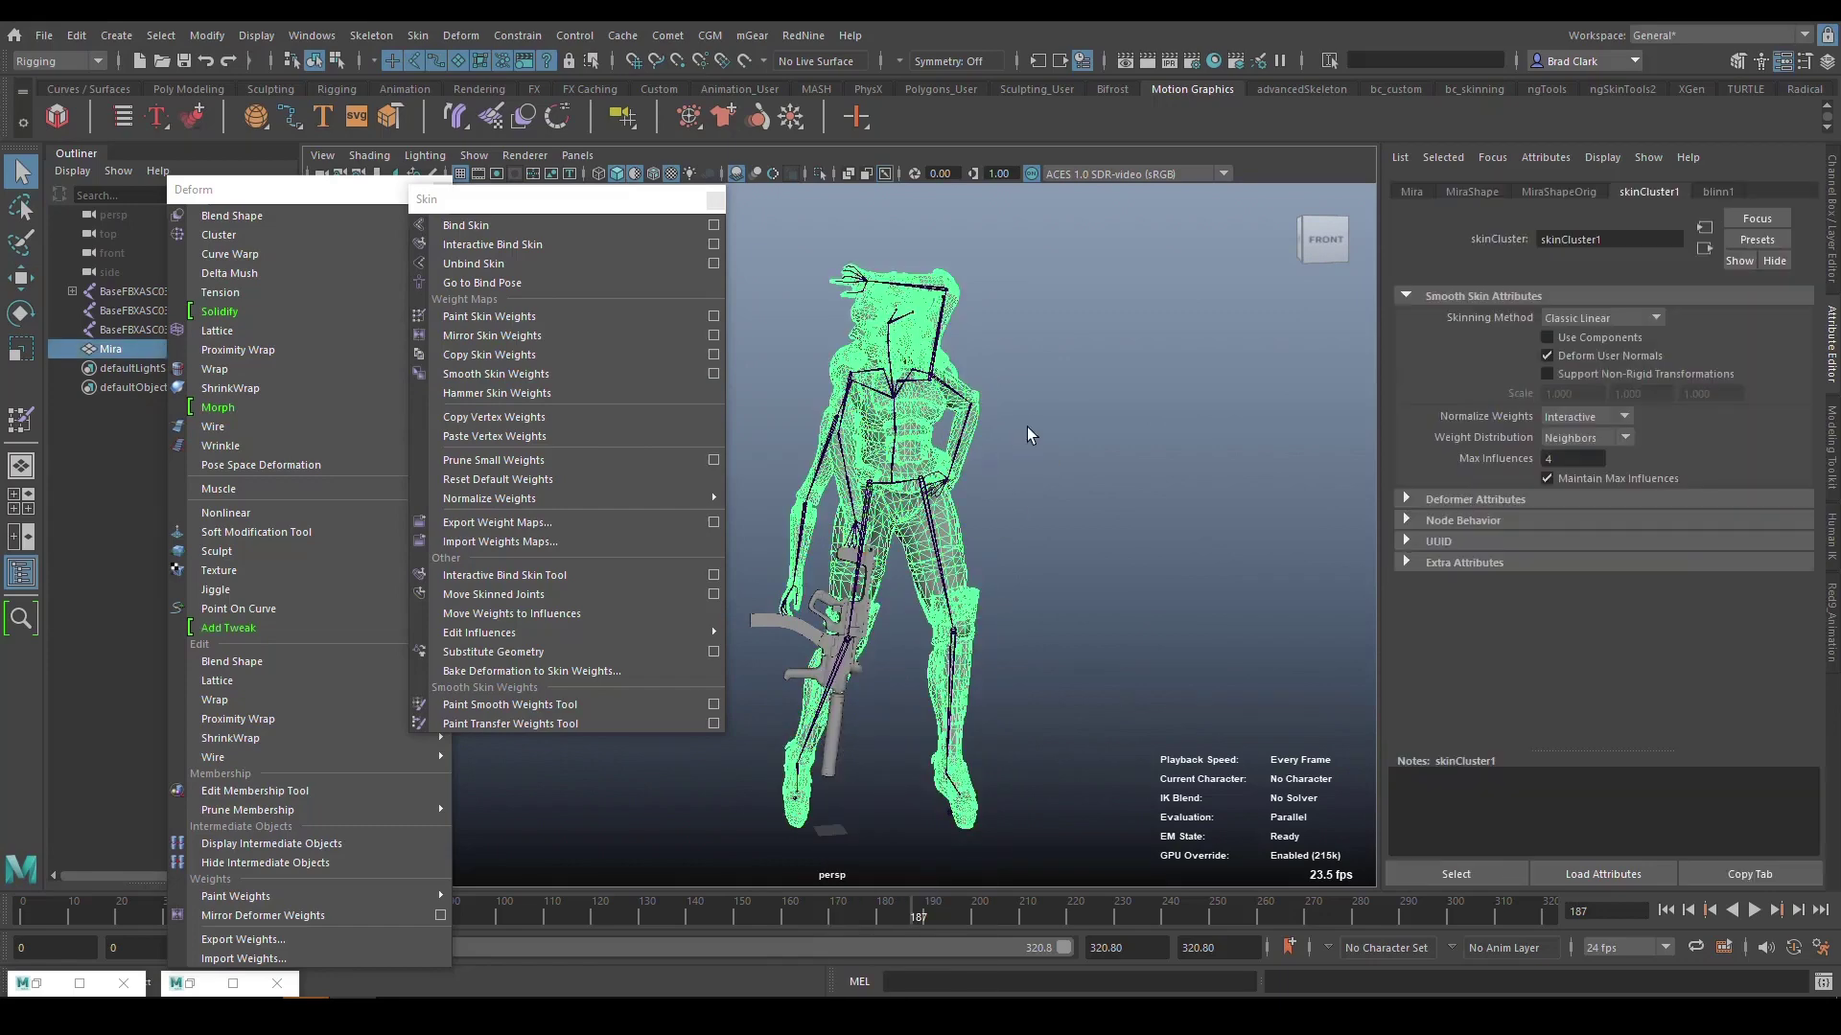
click(1043, 537)
alt+drag(1044, 586, 1109, 650)
alt+middle_drag(1110, 650, 1103, 602)
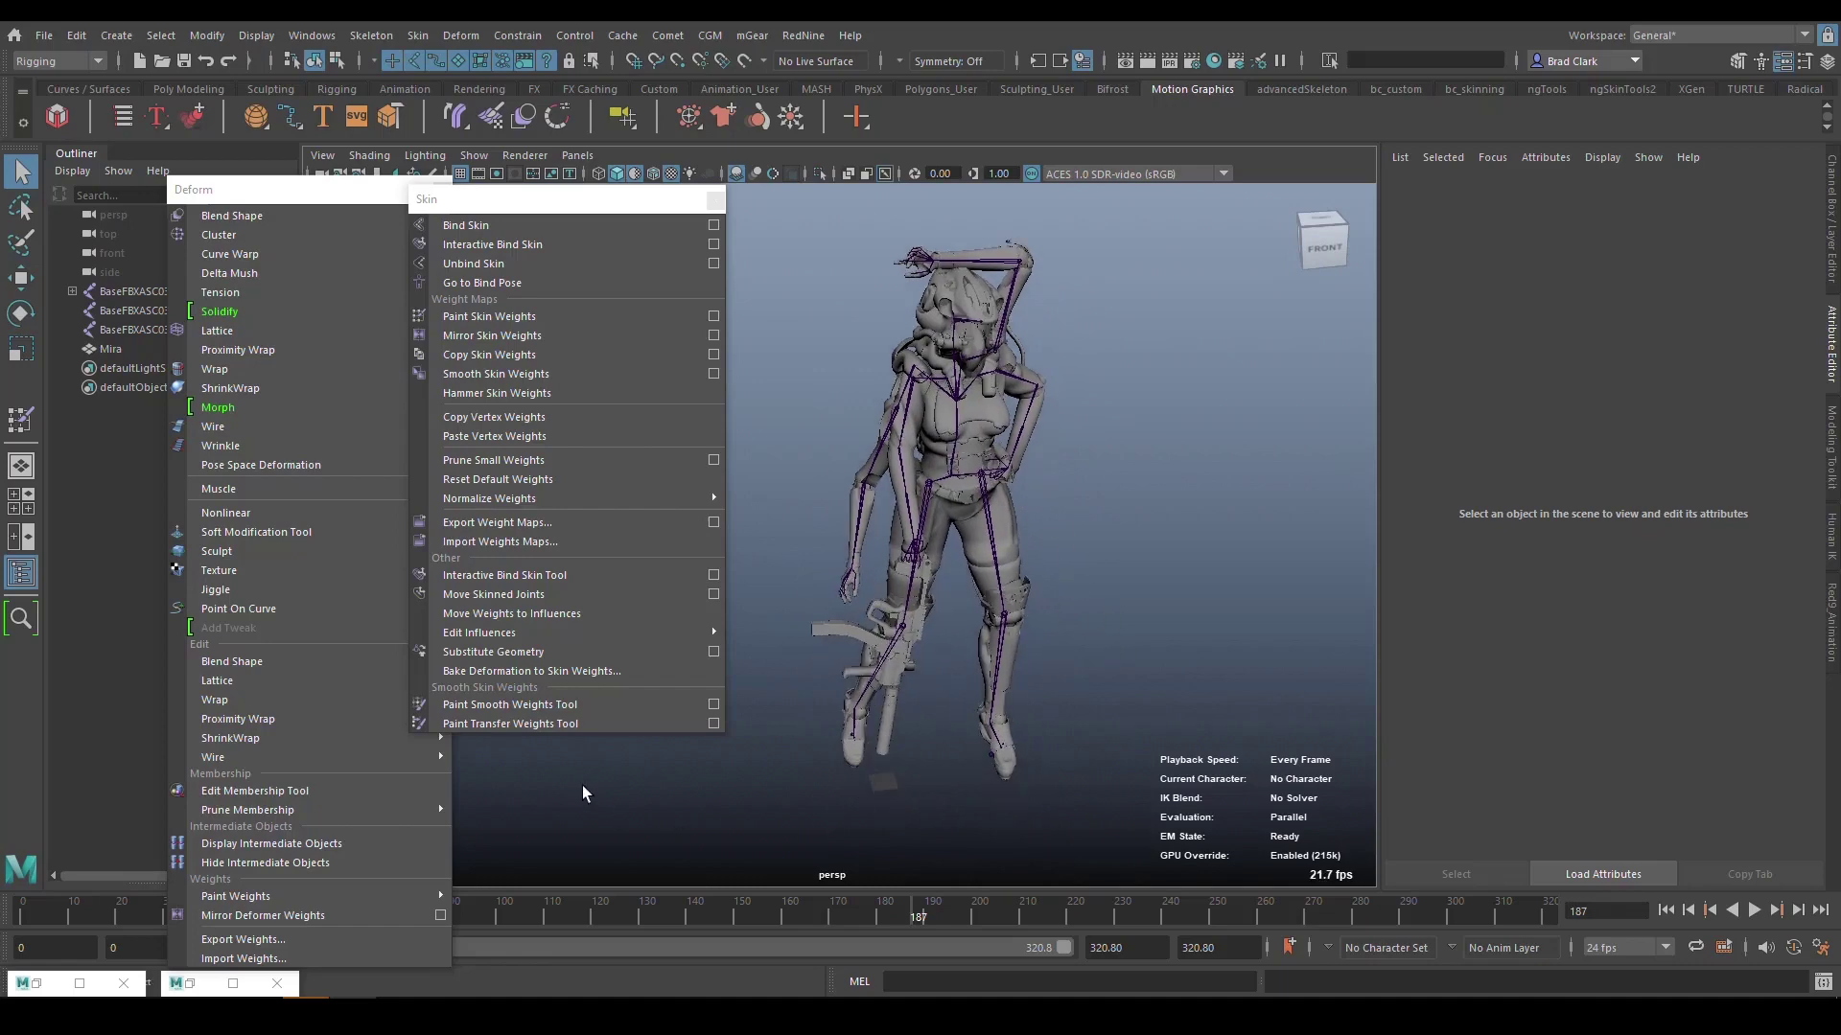
alt+drag(1070, 686, 1043, 641)
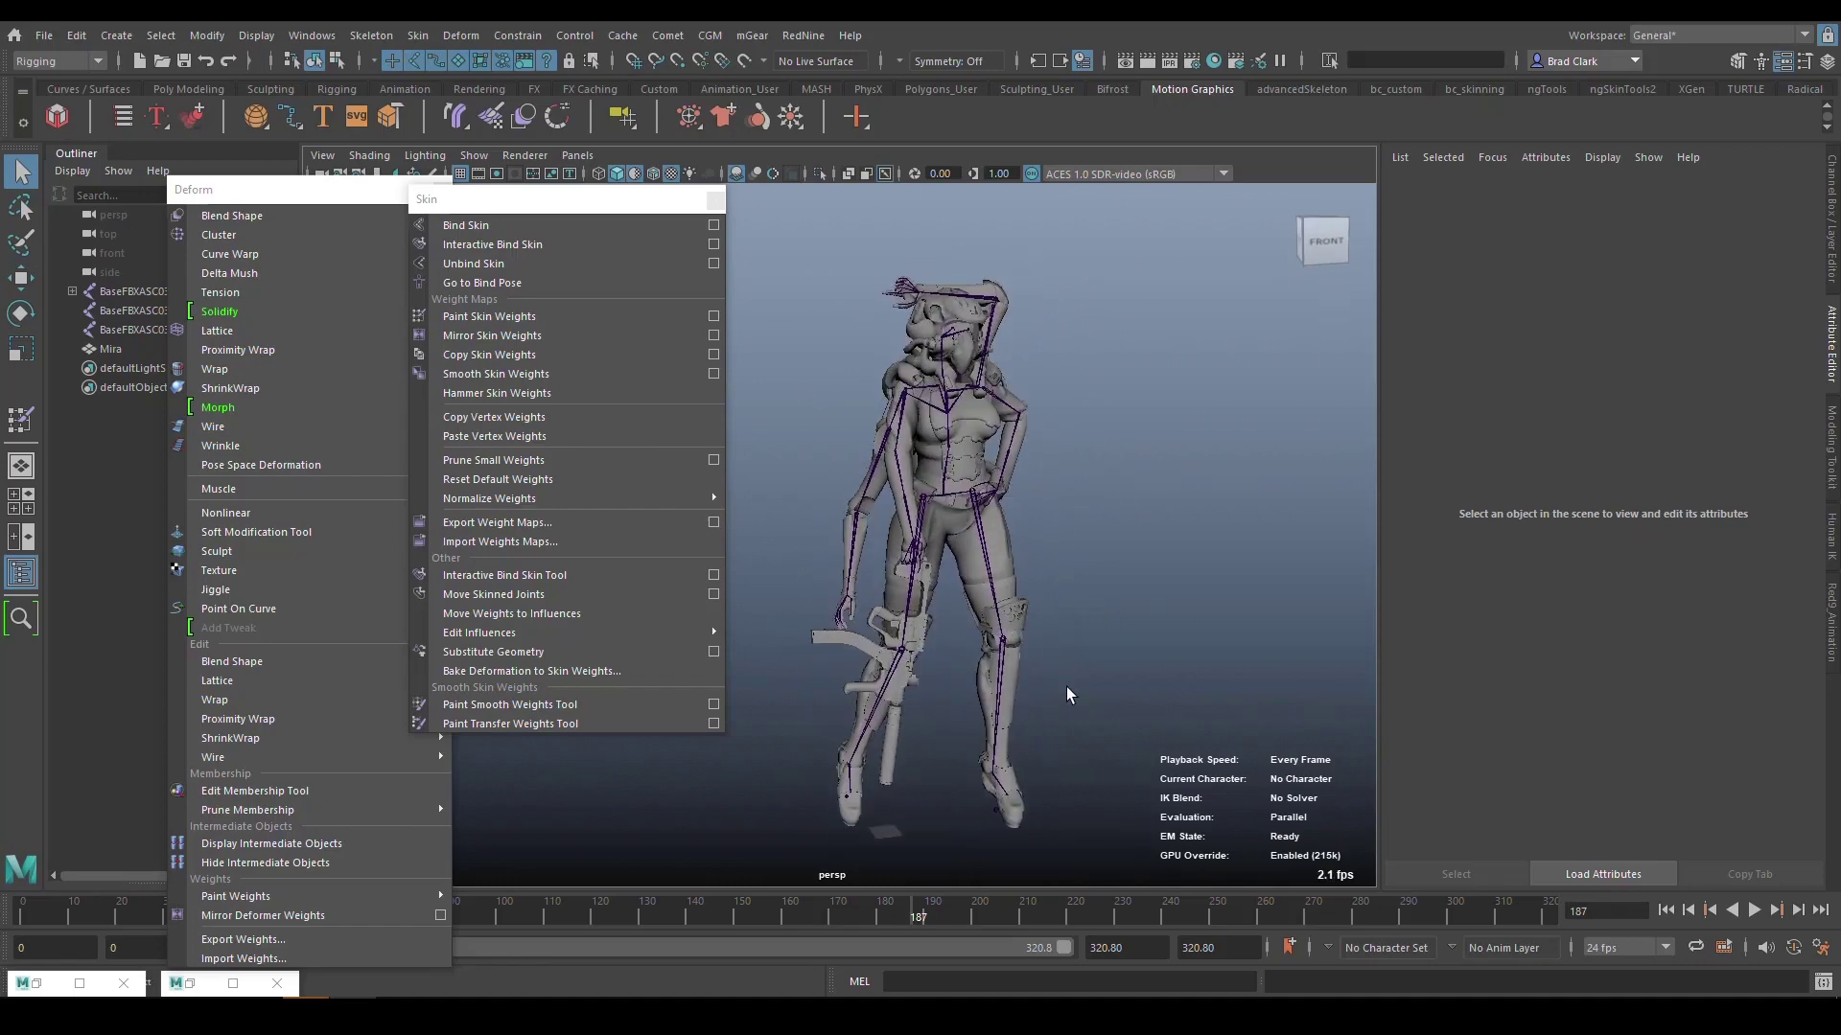